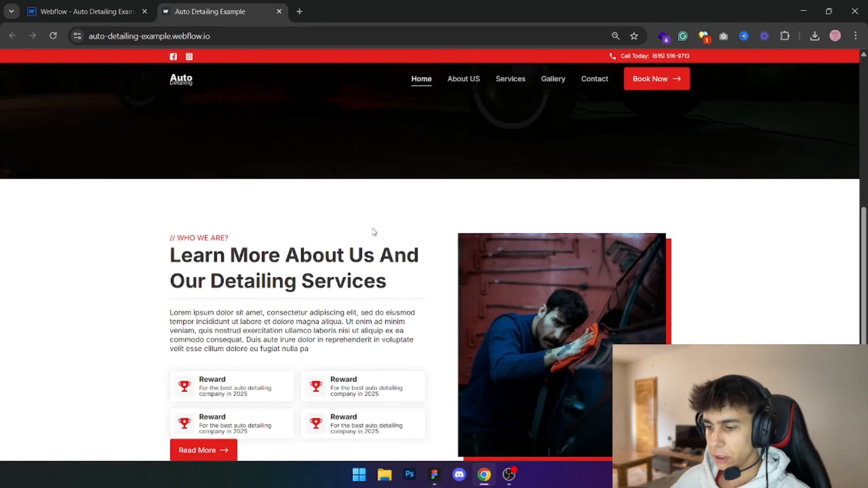
# - Switch to the Auto Detailing Redesign file in Figma and examine the Our Services heading block and service cards
pyautogui.moveTo(213, 201); pyautogui.dragTo(401, 158)
pyautogui.click(407, 285)
pyautogui.click(433, 479)
pyautogui.scroll(5, 387, 296)
pyautogui.moveTo(387, 296); pyautogui.dragTo(344, 243)
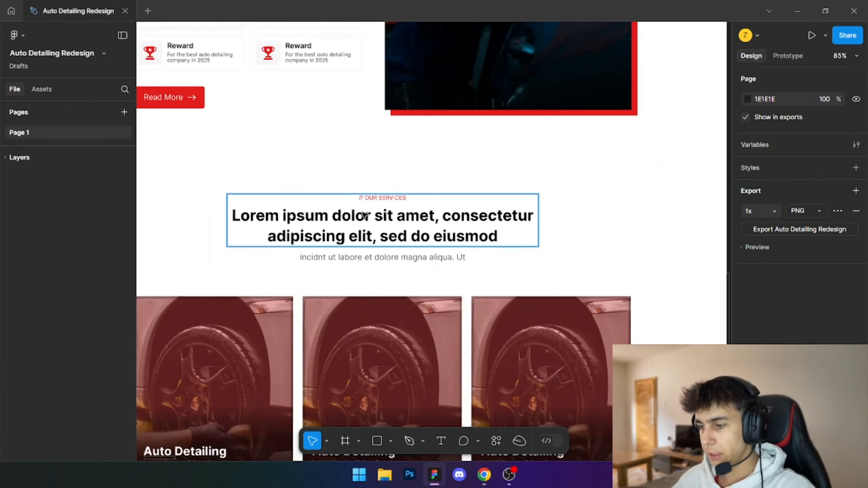
pyautogui.click(484, 475)
pyautogui.hotkey('alt', 'Tab')
pyautogui.moveTo(469, 259); pyautogui.dragTo(492, 229)
pyautogui.scroll(-3, 485, 229)
pyautogui.moveTo(352, 180); pyautogui.dragTo(271, 150)
pyautogui.scroll(5, 345, 185)
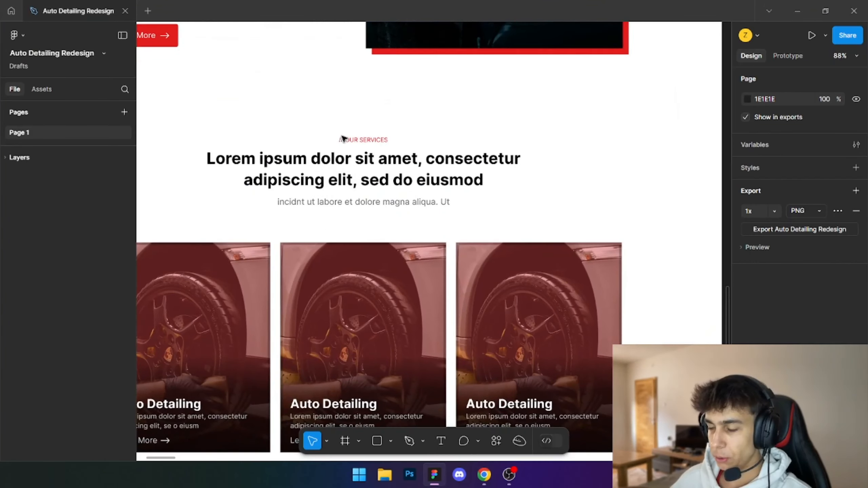
pyautogui.moveTo(334, 151); pyautogui.dragTo(344, 194)
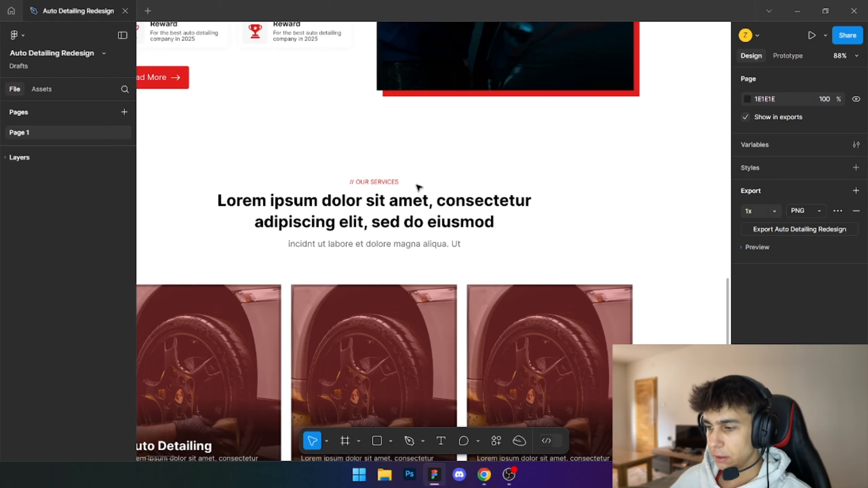
pyautogui.doubleClick(378, 183)
pyautogui.click(330, 202)
pyautogui.click(355, 246)
pyautogui.moveTo(364, 163); pyautogui.dragTo(473, 199)
pyautogui.click(455, 195)
# - Switch to the Webflow designer, then close the publish dialog and dismiss the cookie notice
pyautogui.hotkey('alt', 'Tab')
pyautogui.click(74, 3)
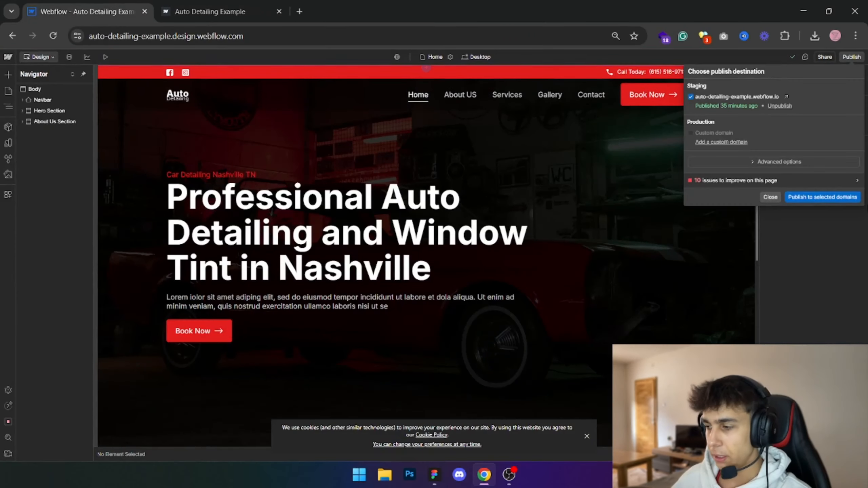
pyautogui.click(767, 197)
pyautogui.click(587, 436)
pyautogui.scroll(-6, 450, 302)
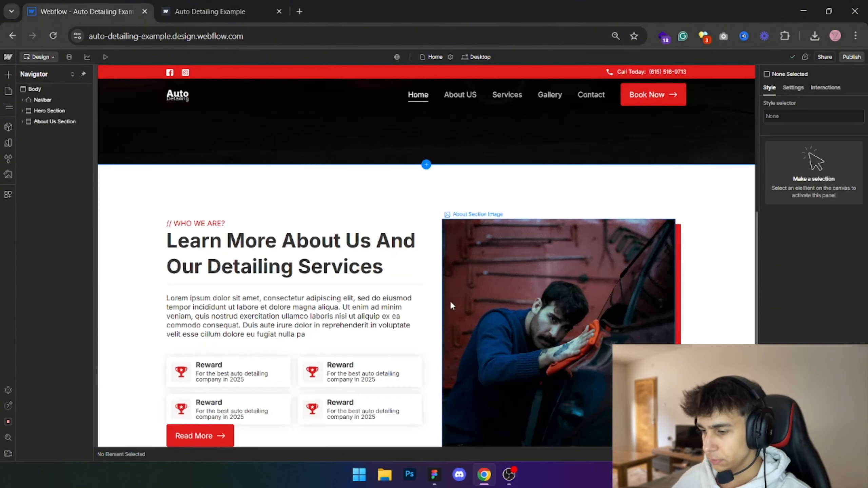
# - Add a new Section element to the page body below the About Us section
pyautogui.click(45, 86)
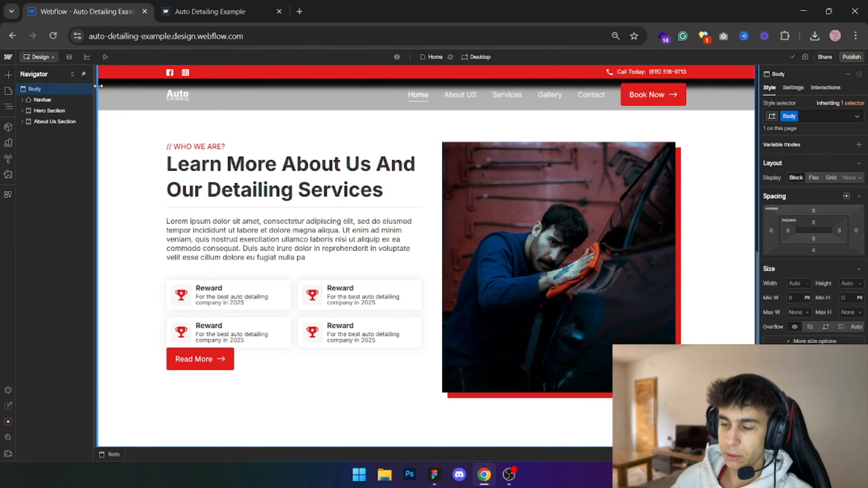
pyautogui.hotkey('ctrl', 'k')
pyautogui.write('section')
pyautogui.press('Return')
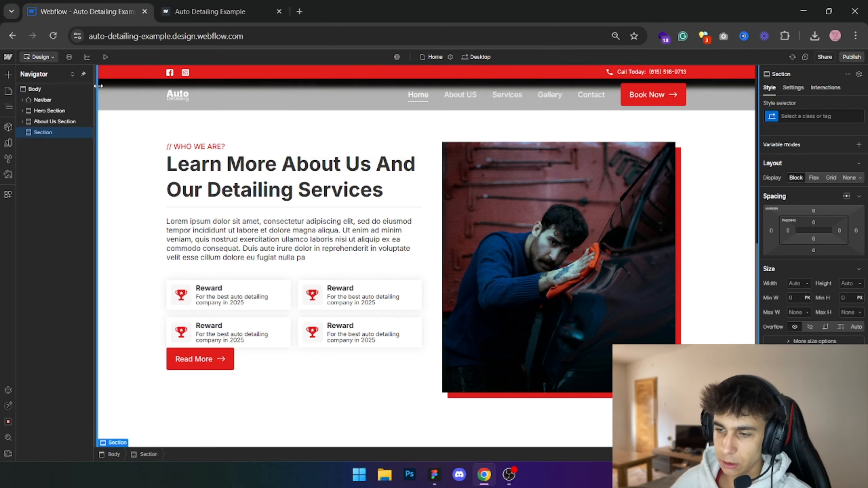
# - Give the new section the class "Services Section"
pyautogui.click(803, 117)
pyautogui.write('Services')
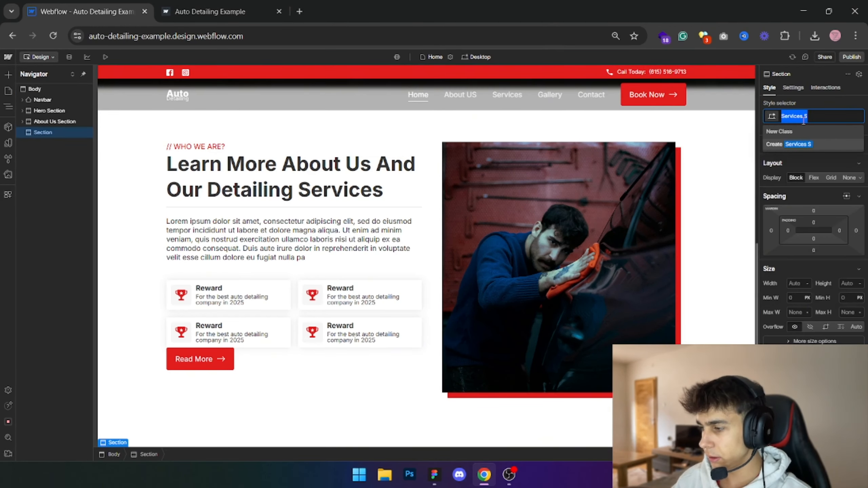
pyautogui.write('Services')
pyautogui.press('BackSpace')
pyautogui.press('BackSpace')
pyautogui.press('BackSpace')
pyautogui.press('BackSpace')
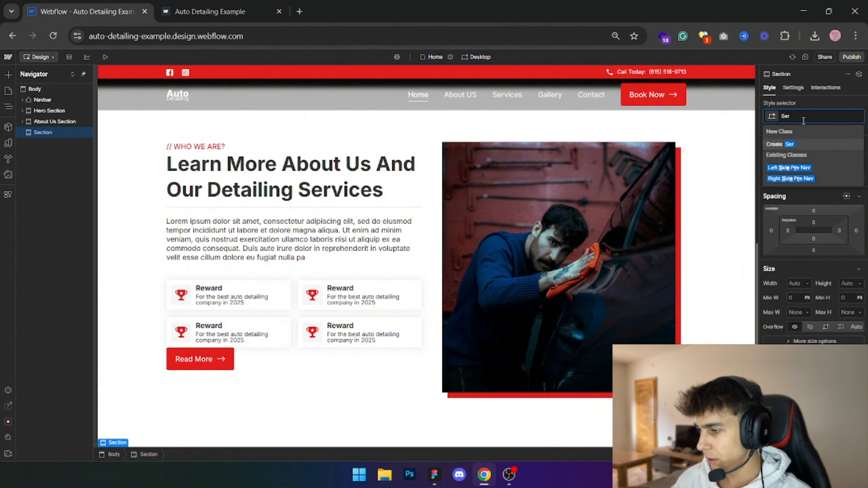
pyautogui.write('vices')
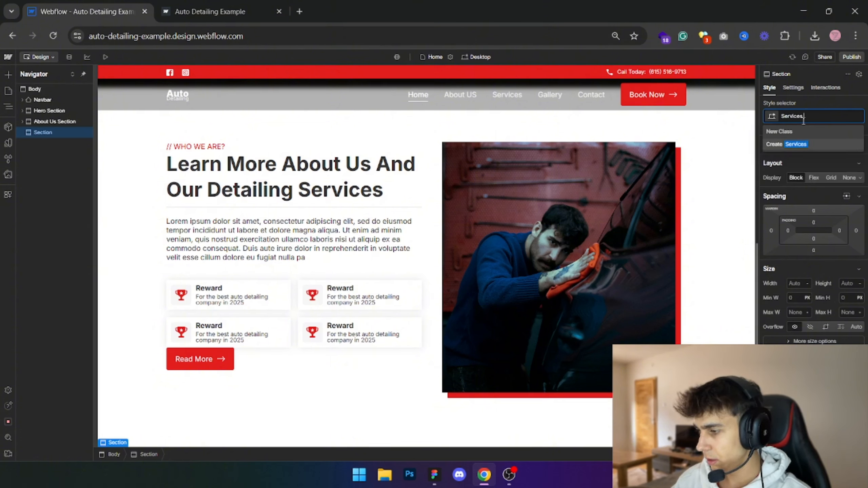
pyautogui.write(' Section')
pyautogui.press('Return')
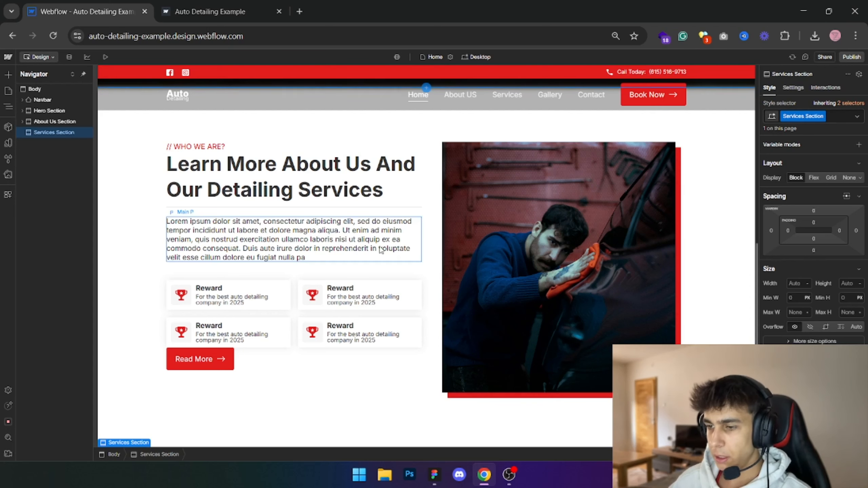
# - Insert a Container inside the services section and apply the existing Container class to it
pyautogui.hotkey('ctrl', 'e')
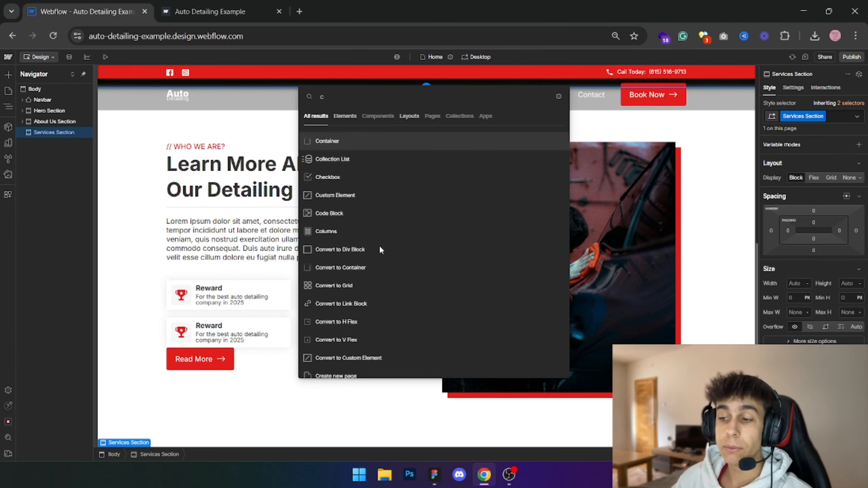
pyautogui.write('container')
pyautogui.press('Return')
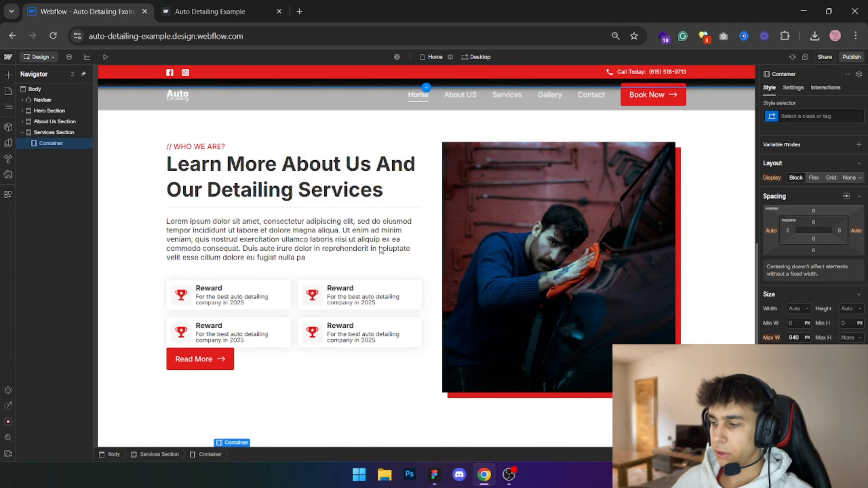
pyautogui.click(834, 116)
pyautogui.write('conta')
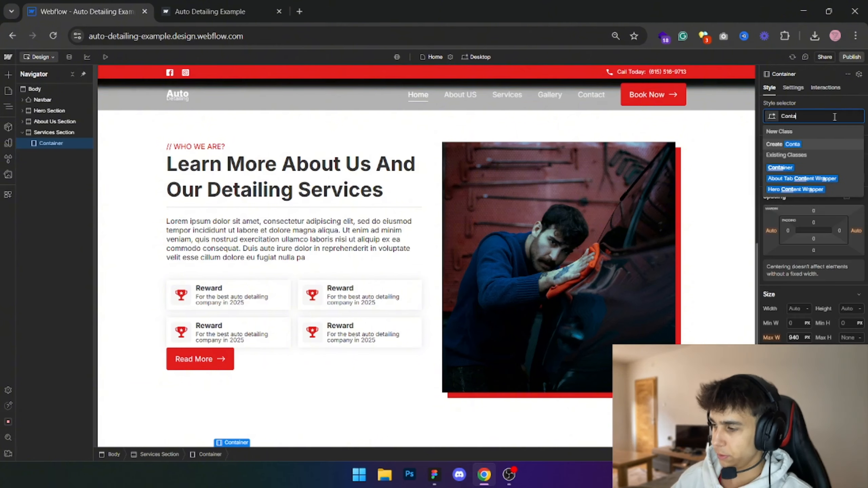
pyautogui.press('Return')
pyautogui.scroll(-1, 524, 303)
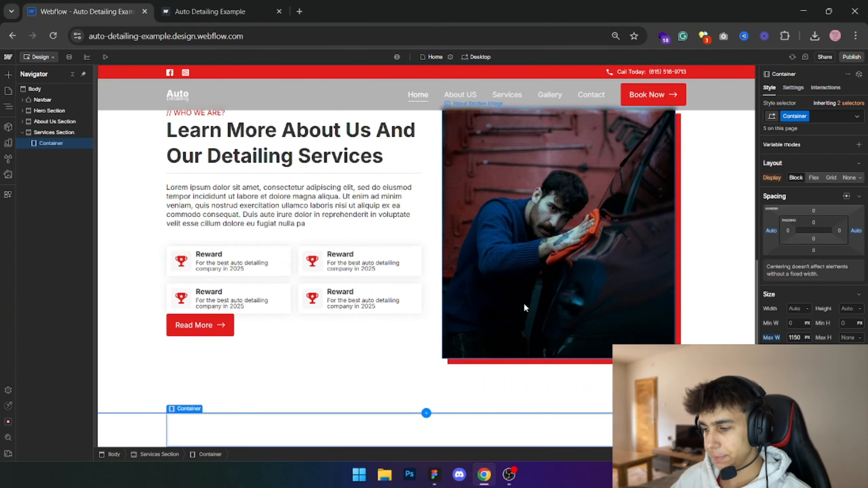
# - Check the Our Services layout in the Figma design and the About Us section's padding in Webflow
pyautogui.hotkey('alt', 'Tab')
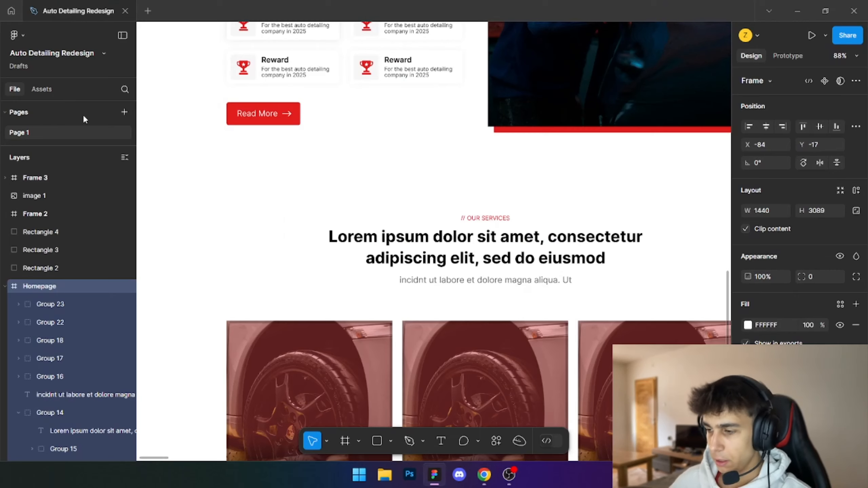
pyautogui.hotkey('alt', 'Tab')
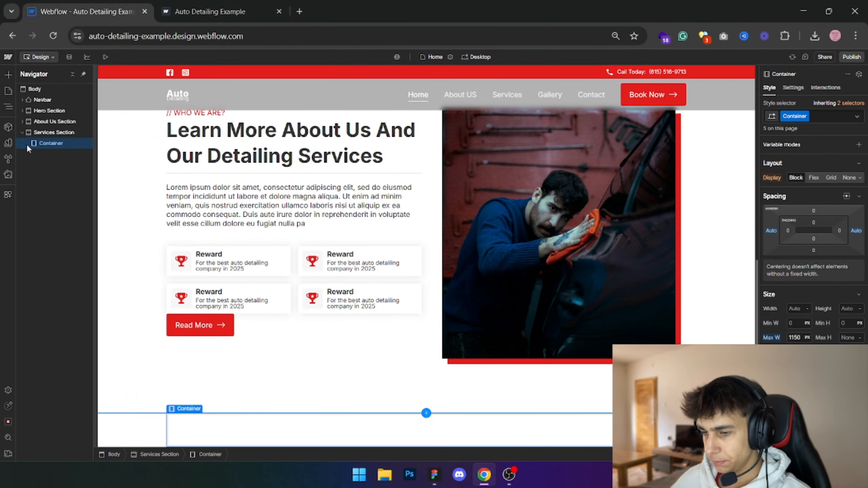
pyautogui.click(142, 140)
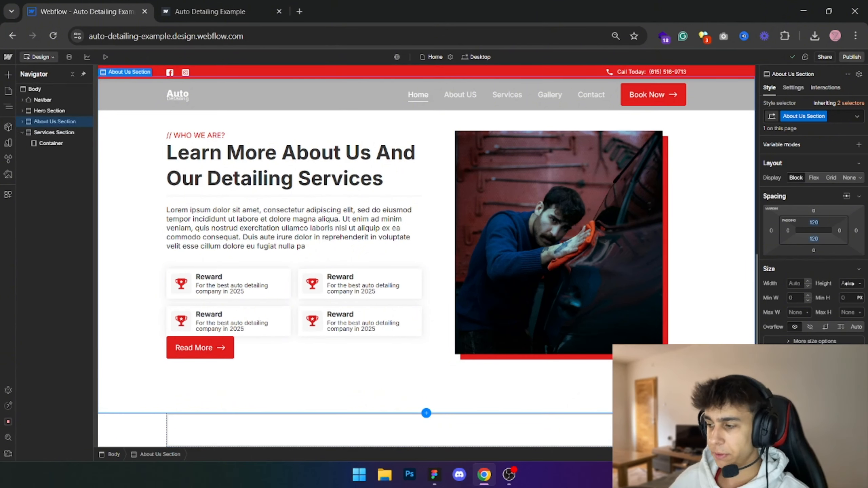
pyautogui.click(305, 397)
# - Set the top padding of the services section to 120 px
pyautogui.click(376, 426)
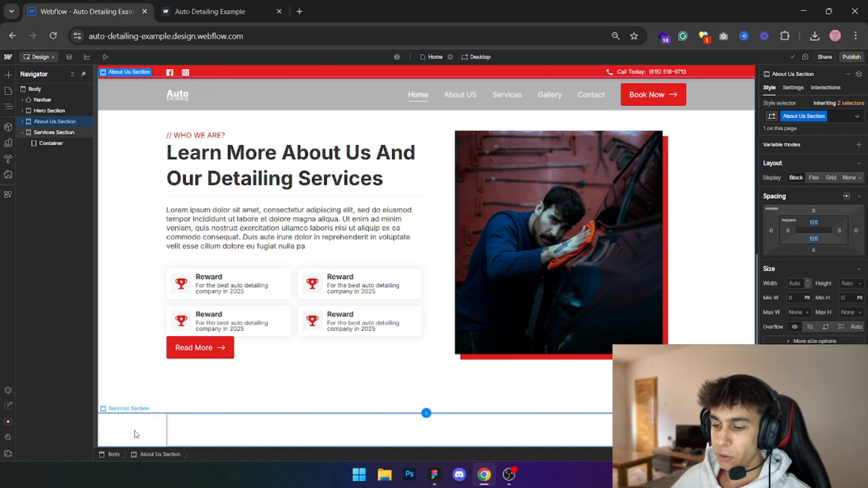
pyautogui.click(813, 223)
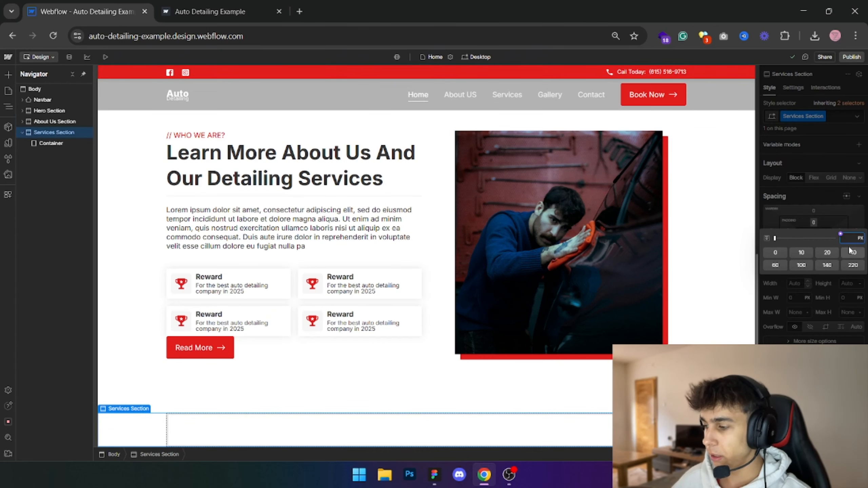
pyautogui.write('120')
pyautogui.press('Return')
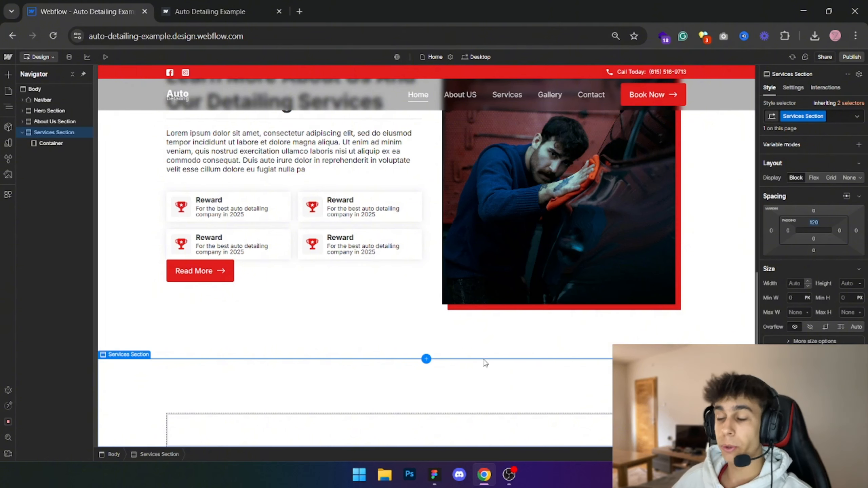
# - Set the services section's top padding to 60 px and its bottom padding to 120 px
pyautogui.click(814, 223)
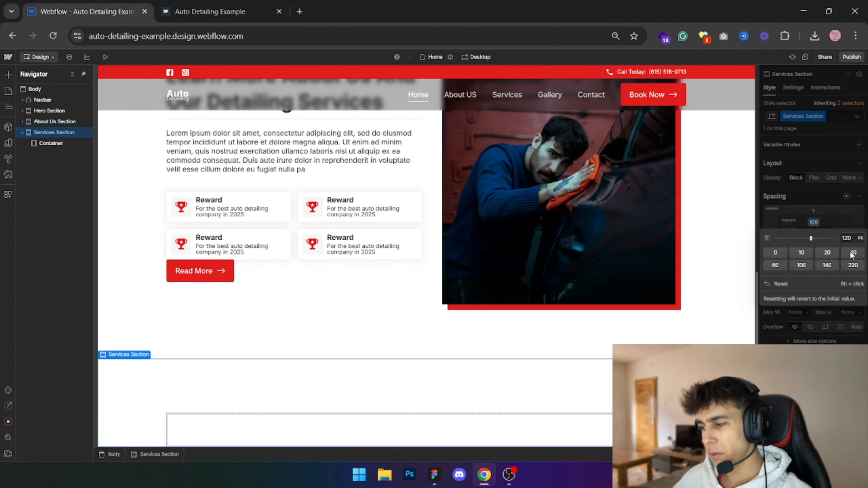
pyautogui.click(781, 266)
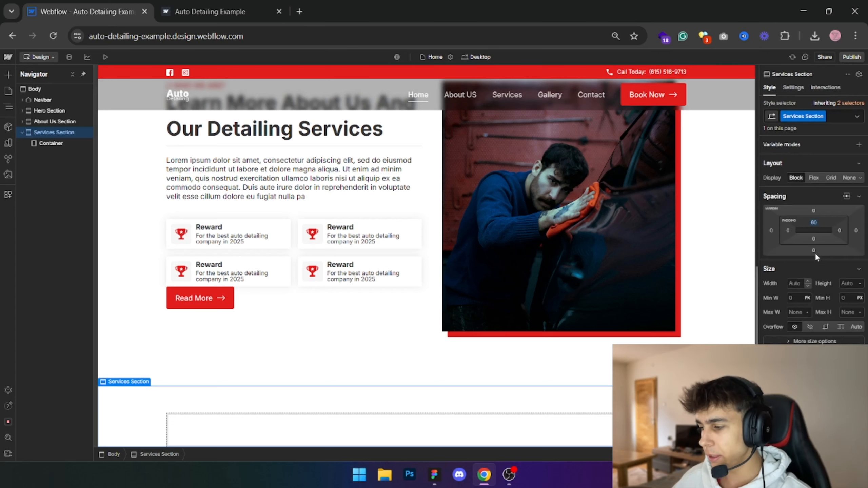
pyautogui.click(814, 239)
pyautogui.write('12')
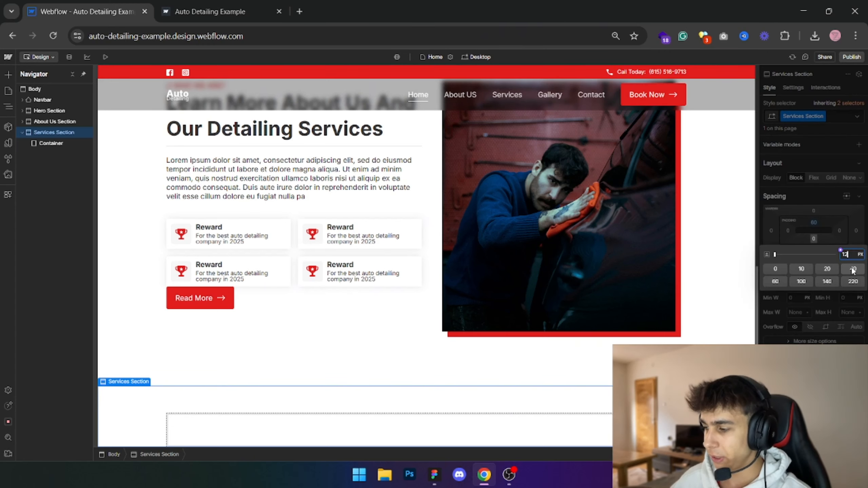
pyautogui.write('0')
pyautogui.press('Return')
pyautogui.scroll(-2, 743, 336)
# - Compare the About Us subheading and main heading with the centered Our Services heading block in the Figma design
pyautogui.hotkey('alt', 'Tab')
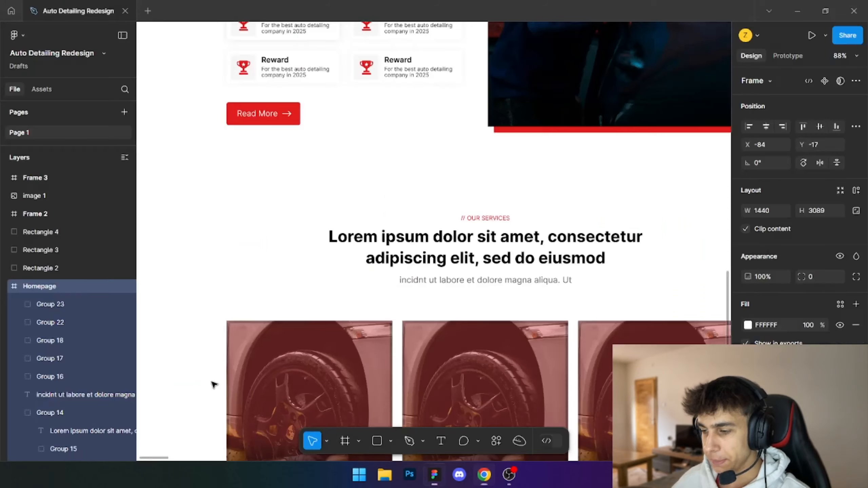
pyautogui.hotkey('alt', 'Tab')
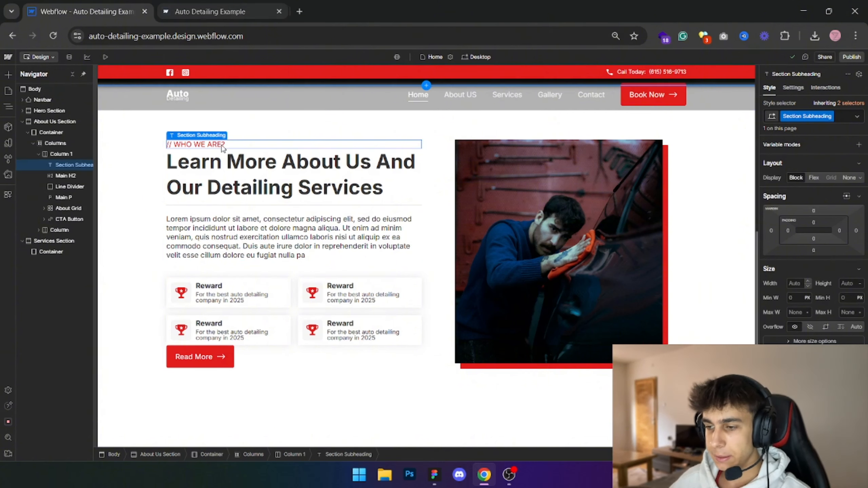
pyautogui.scroll(-2, 308, 253)
pyautogui.click(363, 388)
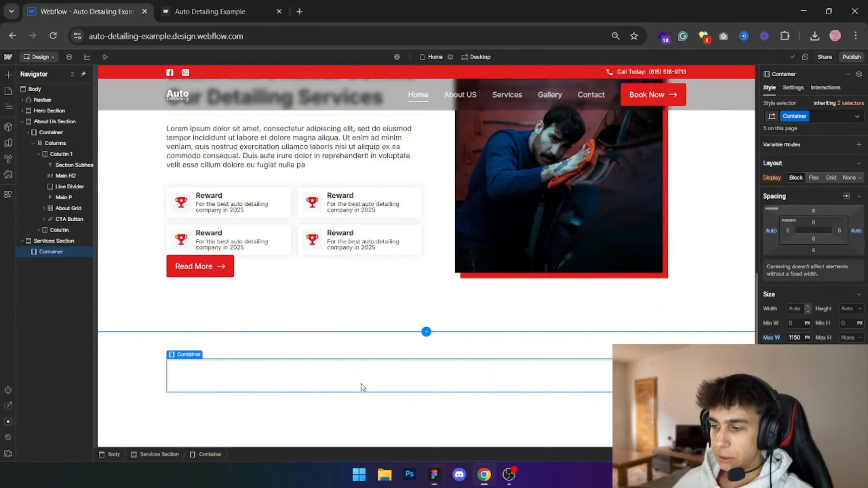
pyautogui.scroll(5, 368, 293)
pyautogui.click(221, 327)
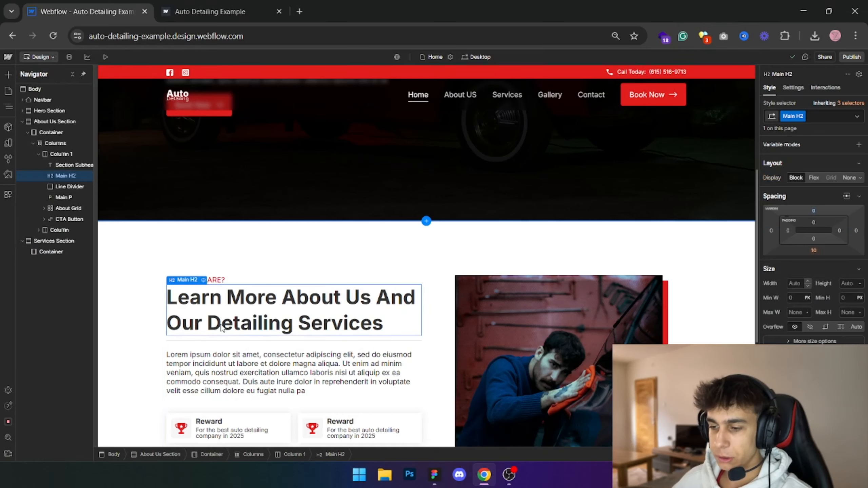
pyautogui.hotkey('alt', 'Tab')
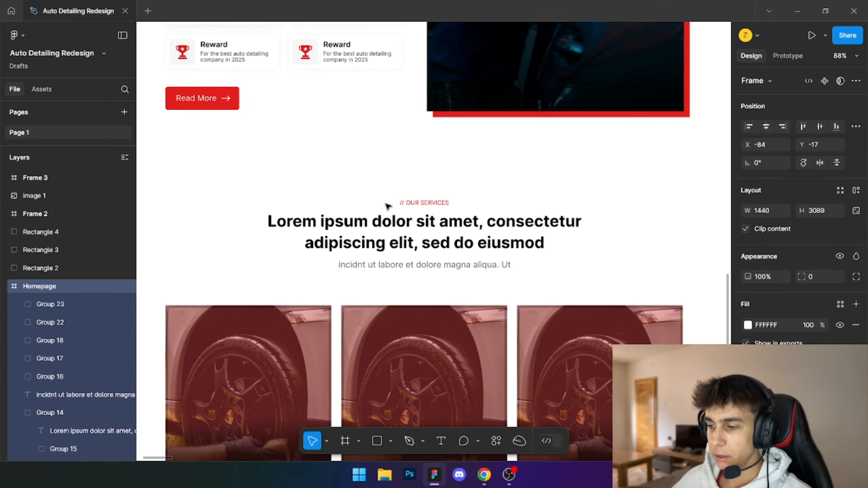
pyautogui.moveTo(258, 187); pyautogui.dragTo(584, 272)
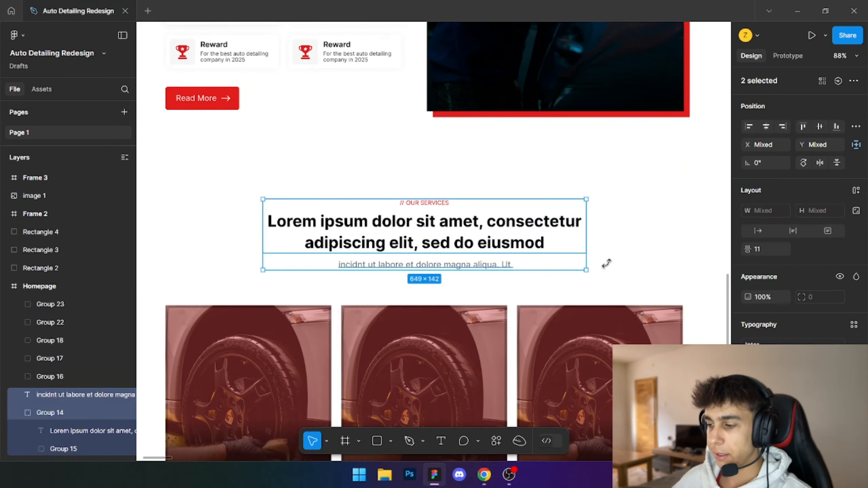
pyautogui.press('Escape')
# - Switch back to Webflow and insert a Div Block inside the services section's container
pyautogui.hotkey('alt', 'Tab')
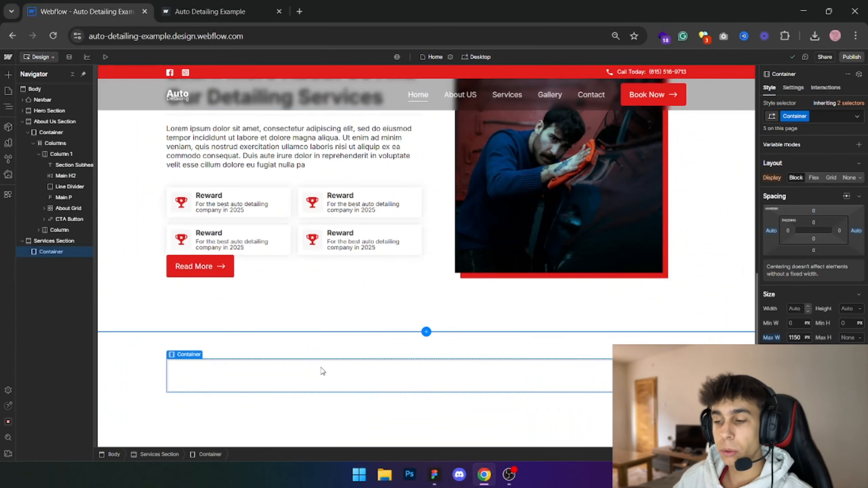
pyautogui.hotkey('ctrl', 'e')
pyautogui.write('div')
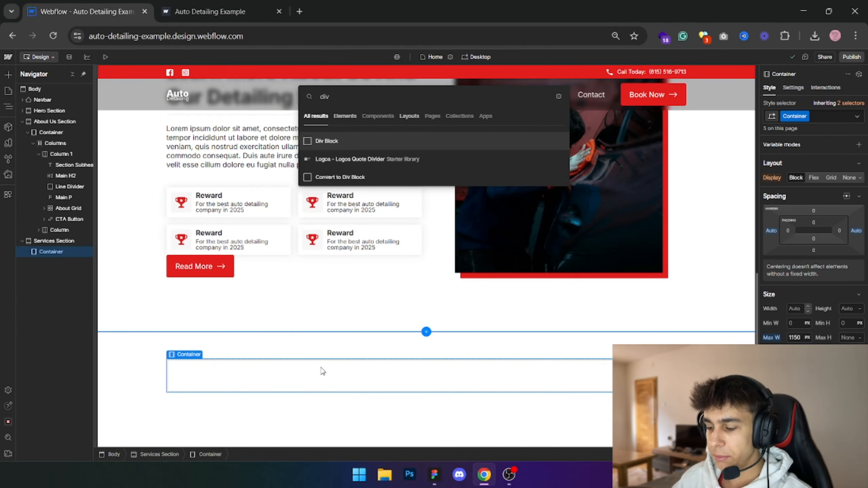
pyautogui.press('Return')
# - Give the new div block the class "Centered Headings Wrapper"
pyautogui.click(797, 115)
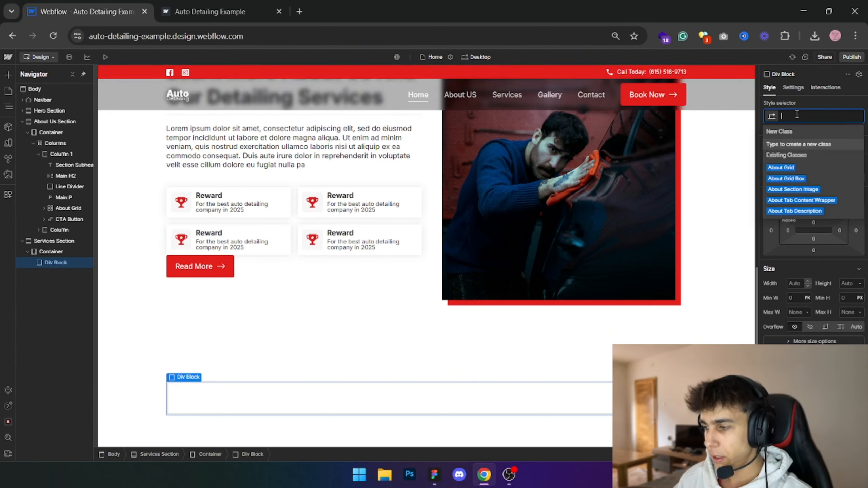
pyautogui.write('Centered Heading')
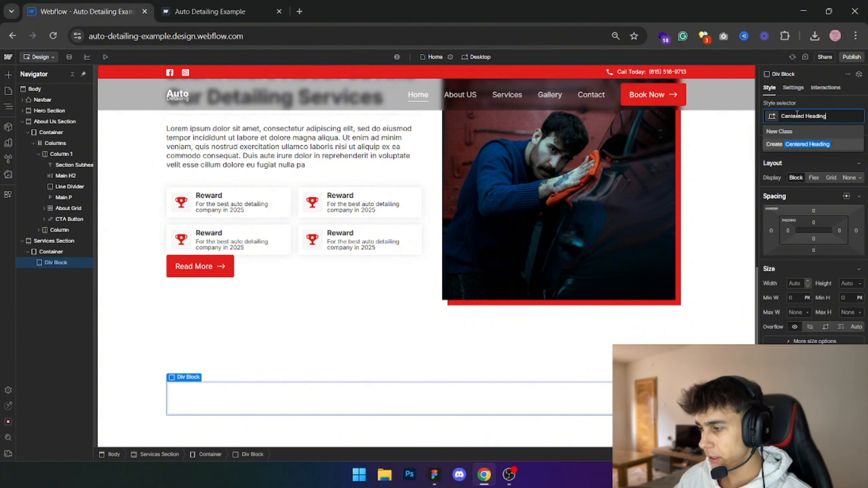
pyautogui.write('s Wrapper')
pyautogui.press('Return')
pyautogui.scroll(3, 242, 235)
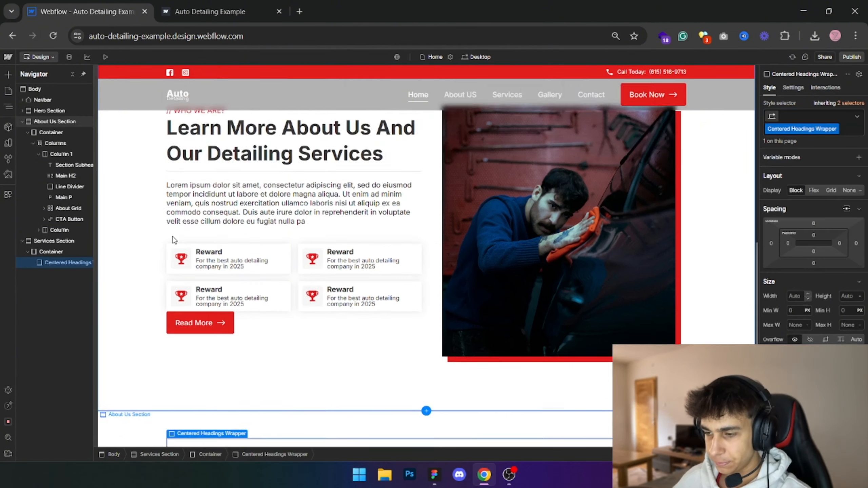
# - Copy the About Us section's subheading and main H2 heading into the Centered Headings Wrapper in the services section
pyautogui.click(219, 167)
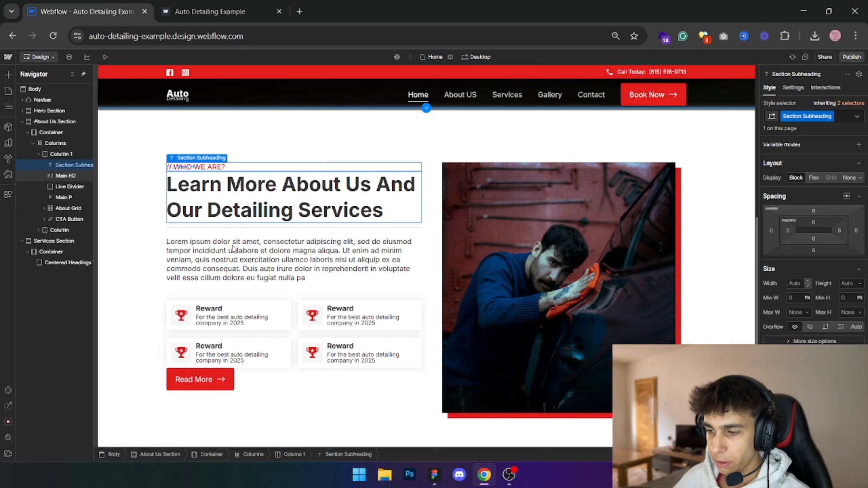
pyautogui.click(66, 262)
pyautogui.hotkey('ctrl', 'v')
pyautogui.scroll(1, 240, 195)
pyautogui.click(196, 157)
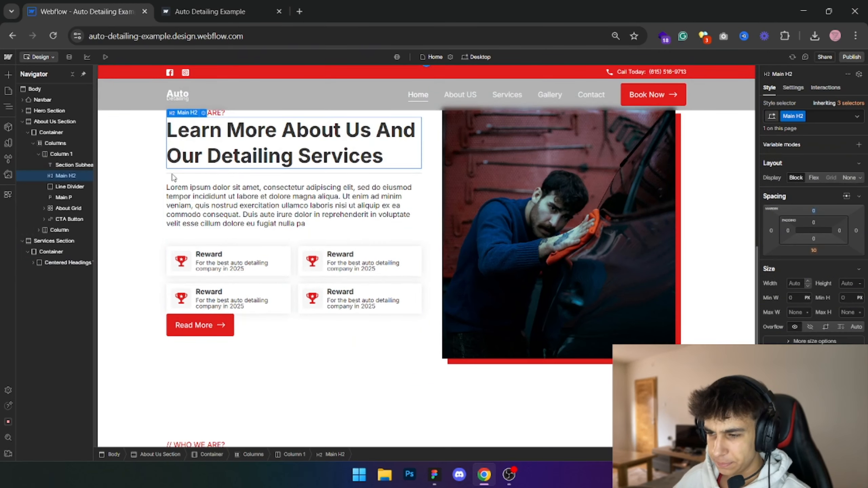
pyautogui.click(50, 262)
pyautogui.hotkey('ctrl', 'v')
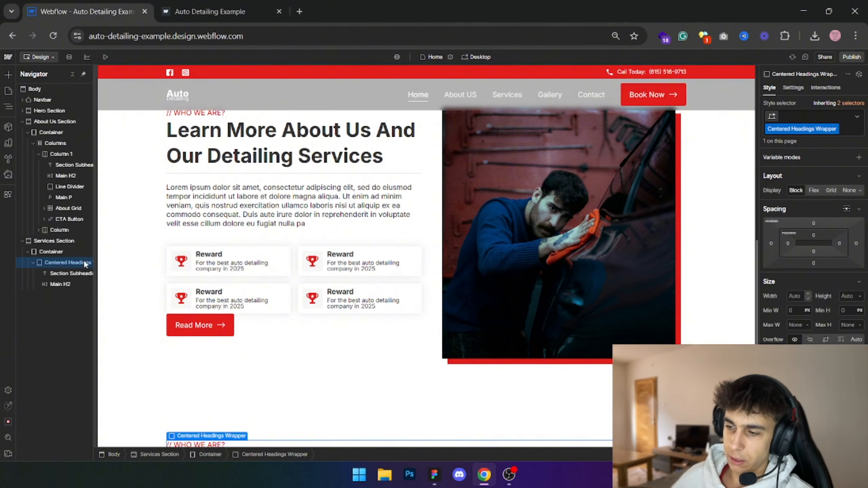
pyautogui.scroll(9, 371, 246)
pyautogui.scroll(-11, 295, 293)
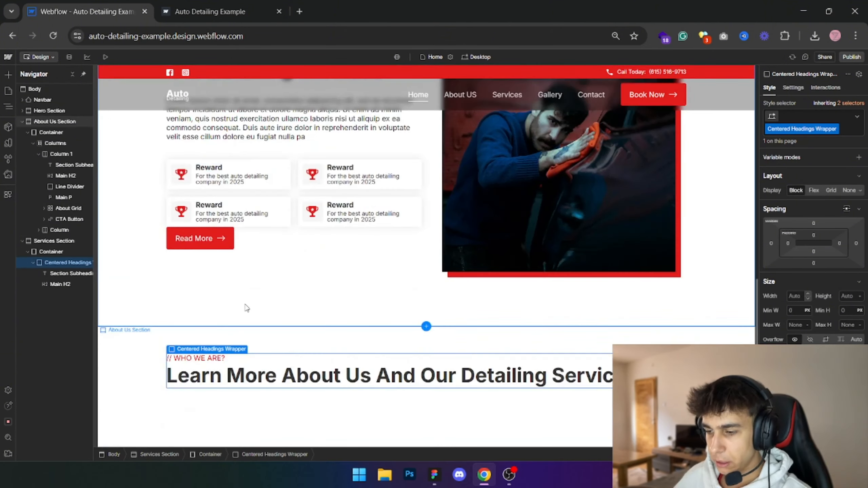
# - Check the centered heading block in the Figma design and add a Text Block below the main heading in Webflow's Centered Headings Wrapper
pyautogui.scroll(10, 246, 308)
pyautogui.hotkey('alt', 'Tab')
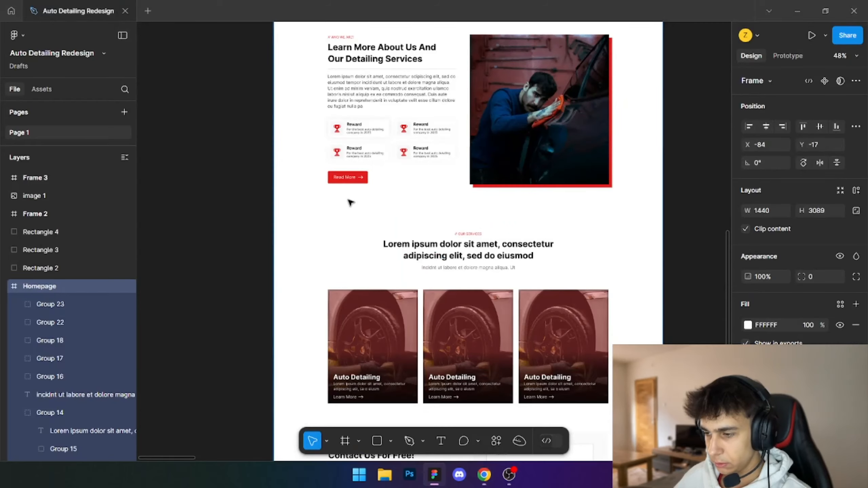
pyautogui.hotkey('alt', 'Tab')
pyautogui.scroll(-2, 188, 239)
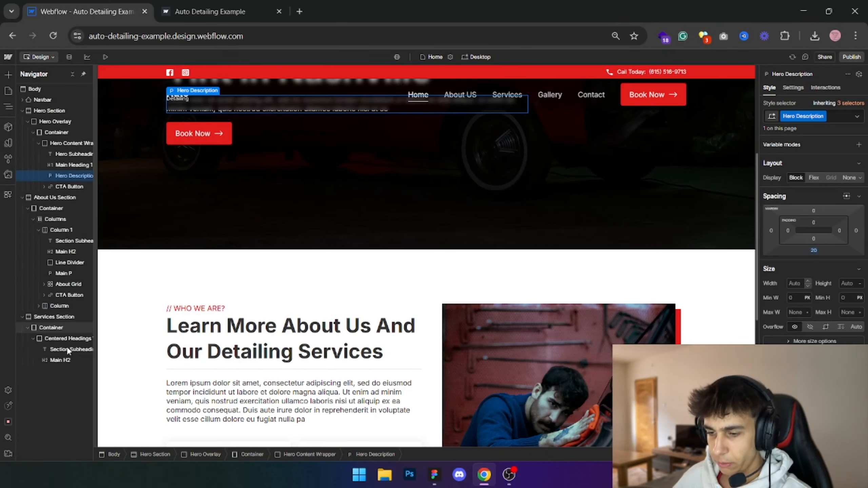
pyautogui.click(67, 338)
pyautogui.hotkey('ctrl', 'e')
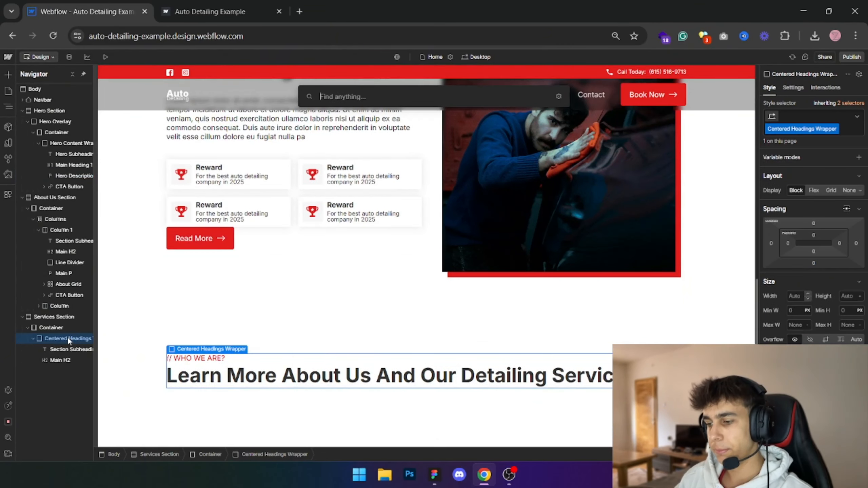
pyautogui.write('text block')
pyautogui.press('Return')
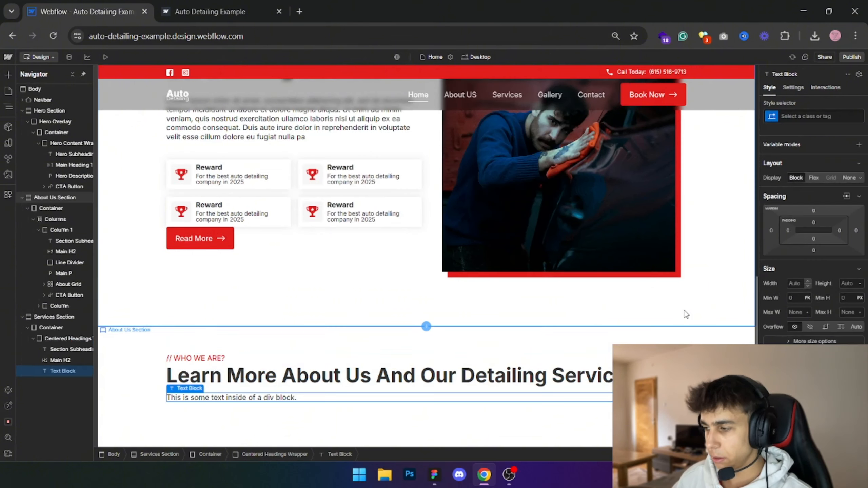
# - Give the new text block the class "Section Description"
pyautogui.click(798, 116)
pyautogui.write('Sectio')
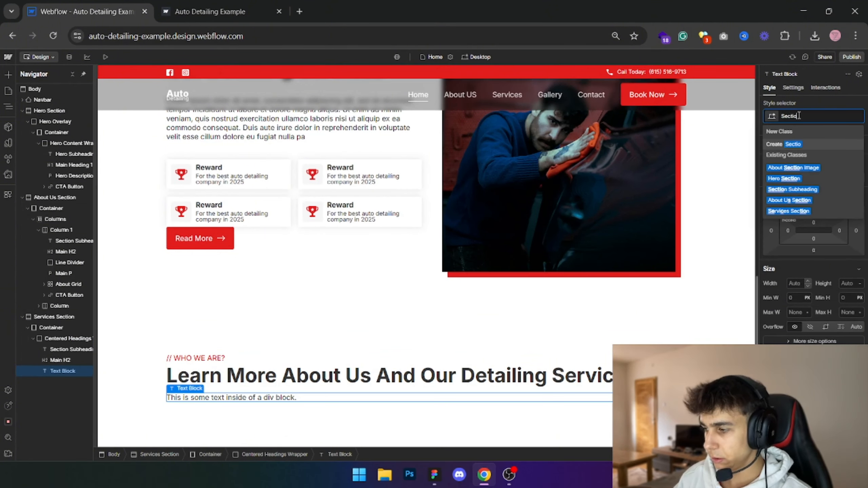
pyautogui.write('n Descri')
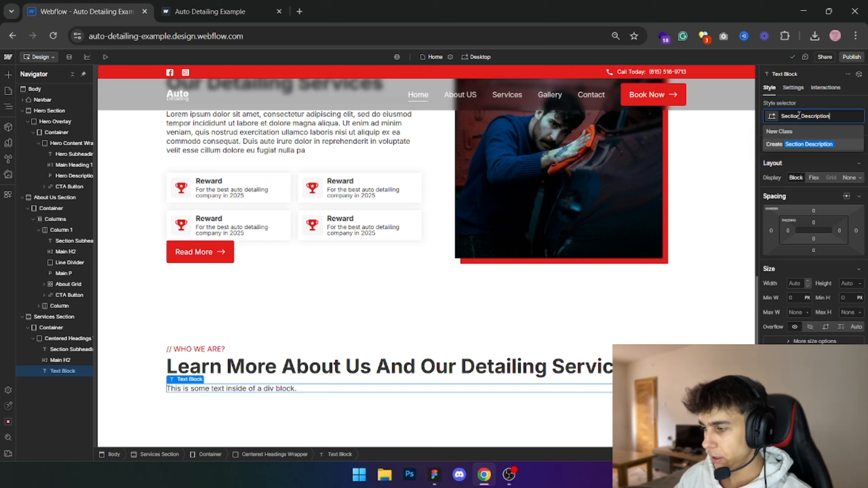
pyautogui.write('ption')
pyautogui.press('Return')
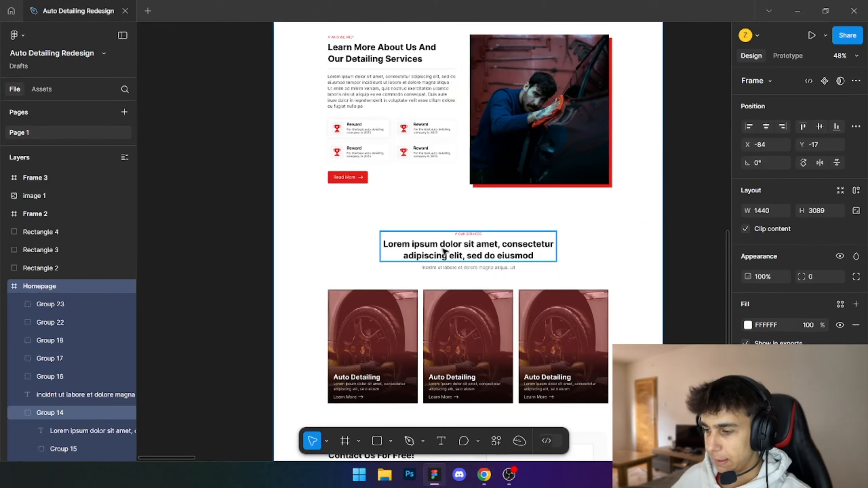
# - Replace the section description's placeholder with the Figma text "incidnt ut labore et dolore magna aliqua. Ut"
pyautogui.scroll(3, 454, 272)
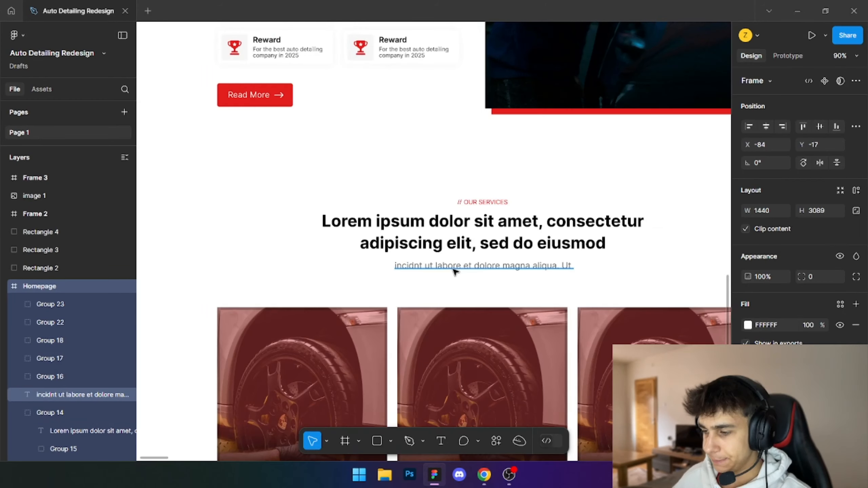
pyautogui.click(455, 270)
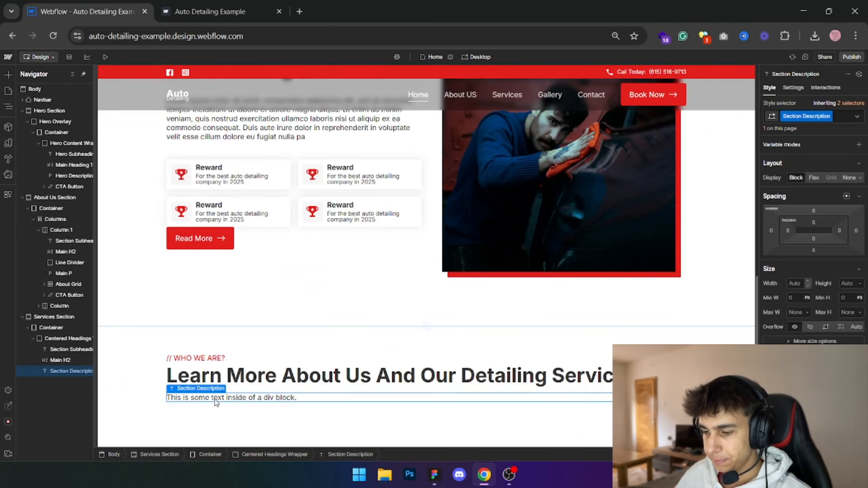
pyautogui.doubleClick(216, 398)
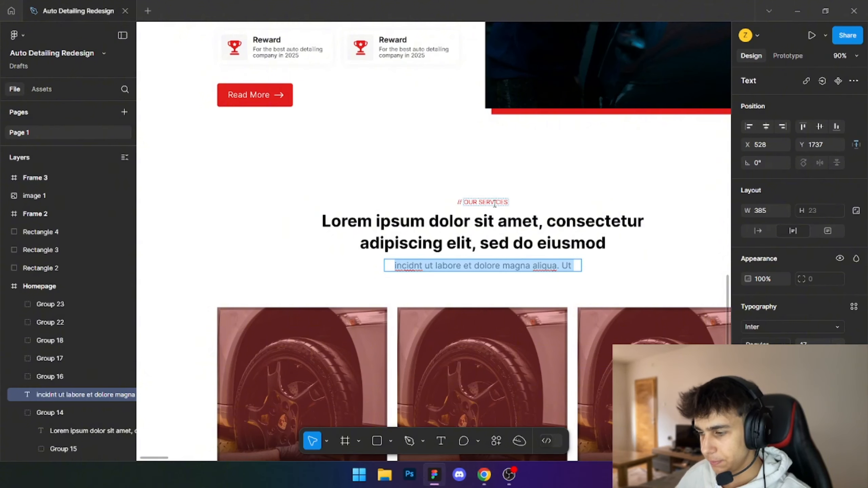
# - Copy the subheading text from Figma and change the services subheading in Webflow to "// OUR SERVICES"
pyautogui.doubleClick(494, 202)
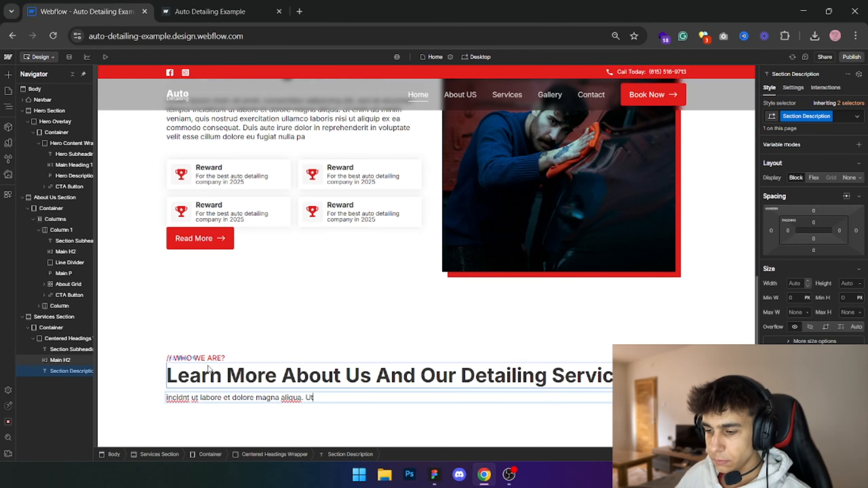
pyautogui.click(211, 358)
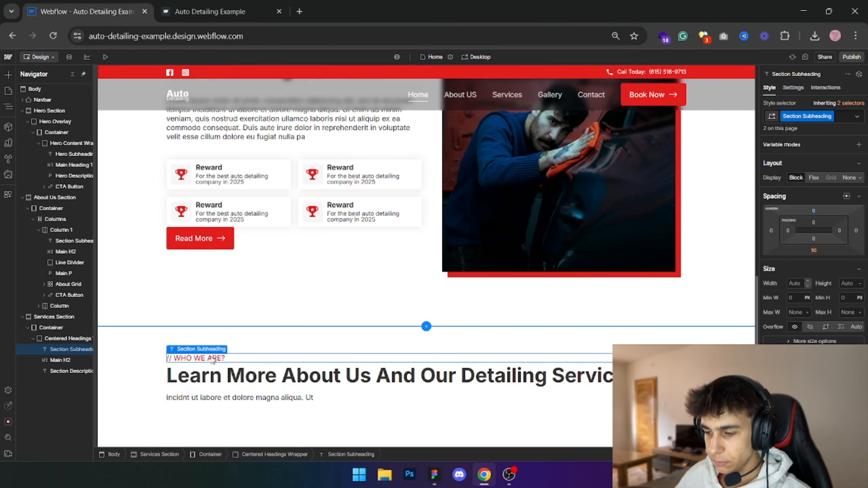
pyautogui.doubleClick(211, 357)
pyautogui.write('OUR SERVICES')
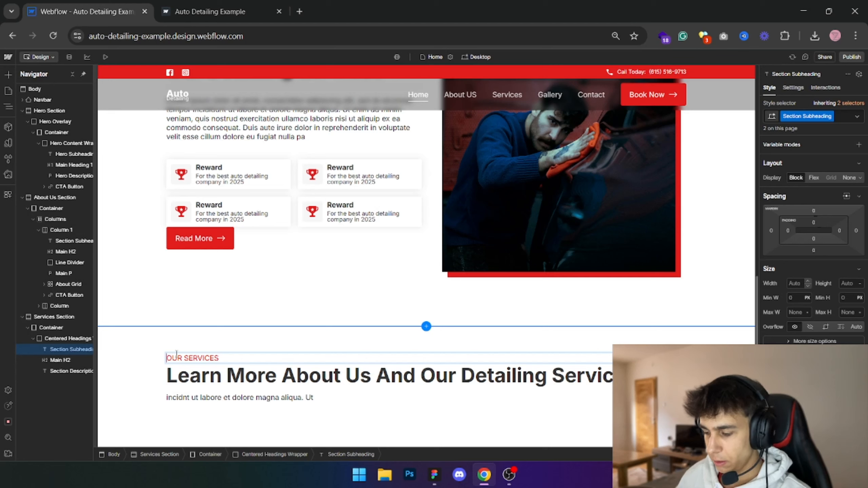
pyautogui.press('Escape')
pyautogui.press('Escape')
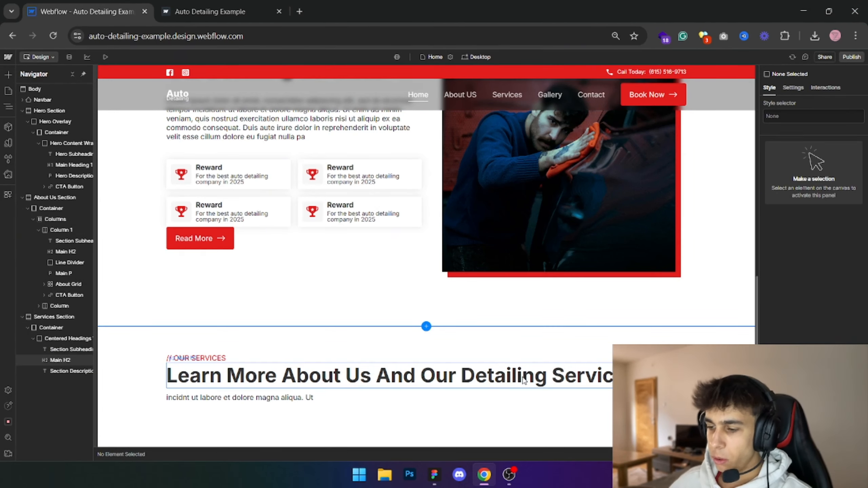
# - Replace the services main heading with the Figma text "Lorem ipsum dolor sit amet, consectetur adipiscing elit, sed do eiusmod"
pyautogui.hotkey('alt', 'Tab')
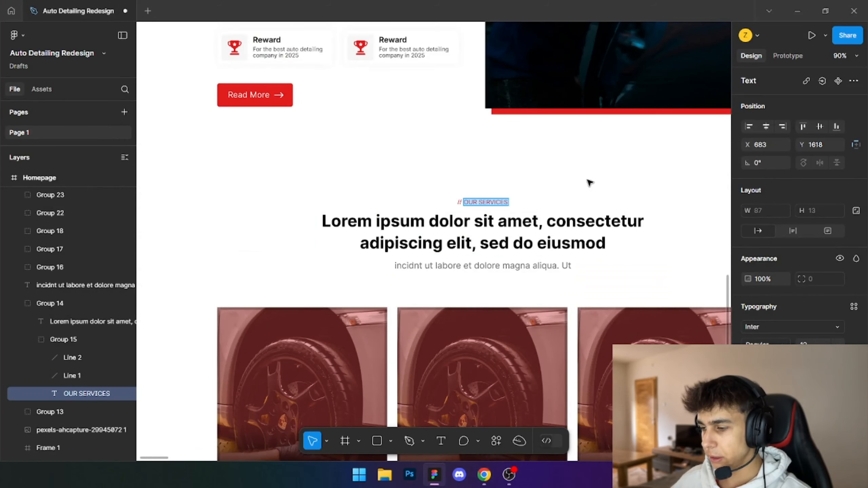
pyautogui.doubleClick(519, 233)
pyautogui.hotkey('ctrl', 'c')
pyautogui.hotkey('alt', 'Tab')
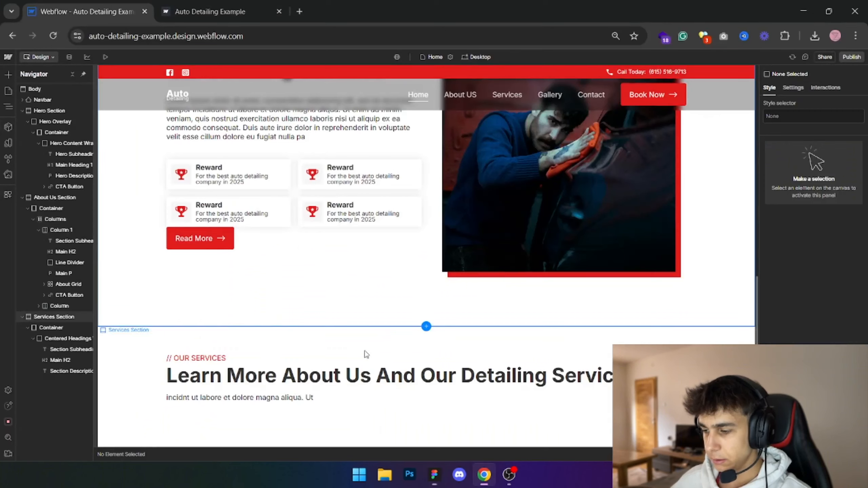
pyautogui.doubleClick(371, 376)
pyautogui.hotkey('ctrl', 'a')
pyautogui.hotkey('ctrl', 'v')
# - Examine the width and placement of the Our Services heading block in the Figma design
pyautogui.hotkey('alt', 'Tab')
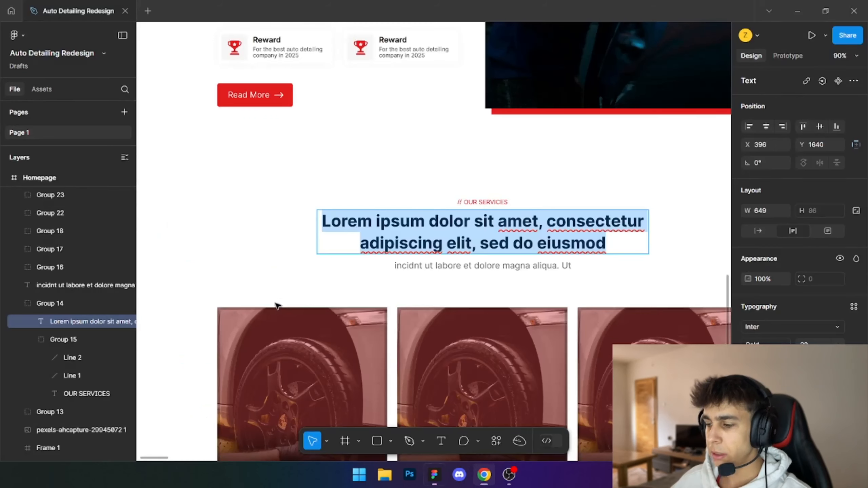
pyautogui.press('BackSpace')
pyautogui.hotkey('ctrl', 'z')
pyautogui.click(333, 178)
pyautogui.moveTo(380, 176); pyautogui.dragTo(317, 196)
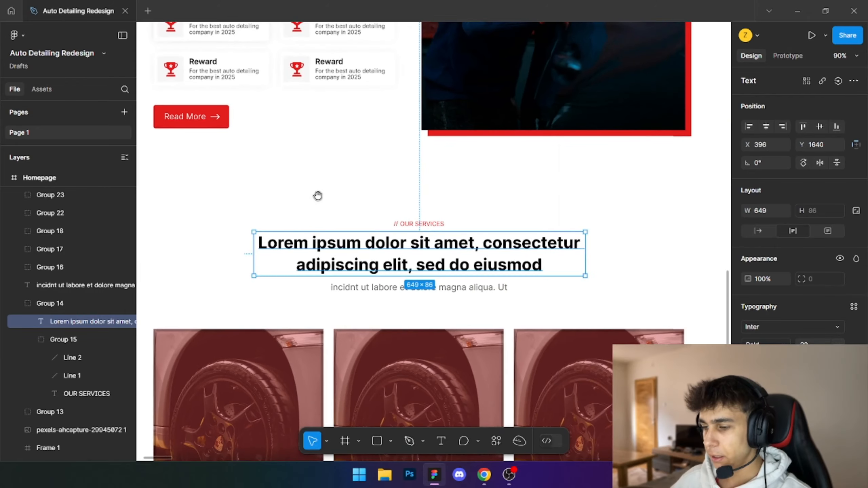
pyautogui.click(281, 216)
pyautogui.scroll(1, 270, 232)
pyautogui.moveTo(258, 244); pyautogui.dragTo(312, 223)
pyautogui.keyDown('ctrl'); pyautogui.click(380, 236); pyautogui.keyUp('ctrl')
pyautogui.click(218, 163)
pyautogui.scroll(-4, 218, 164)
pyautogui.hotkey('alt', 'Tab')
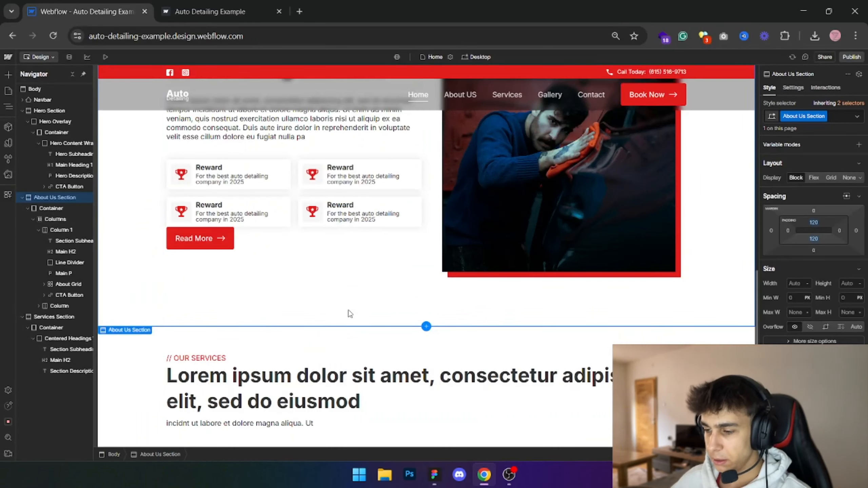
# - Set the Centered Headings Wrapper's maximum width to 1000 px, checking it against the Figma heading block
pyautogui.click(65, 339)
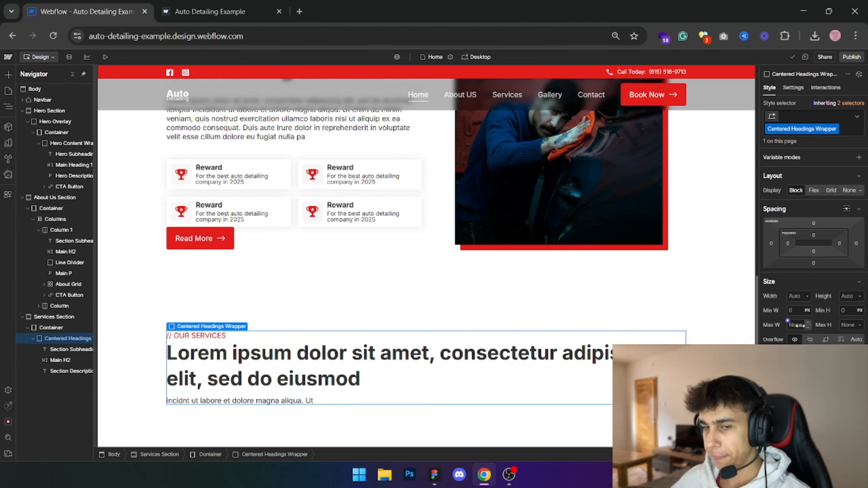
pyautogui.click(797, 325)
pyautogui.write('1150')
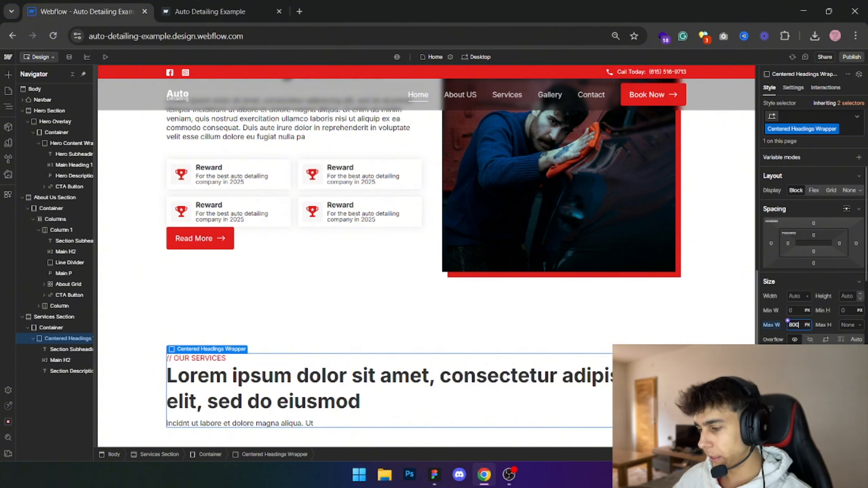
pyautogui.press('Return')
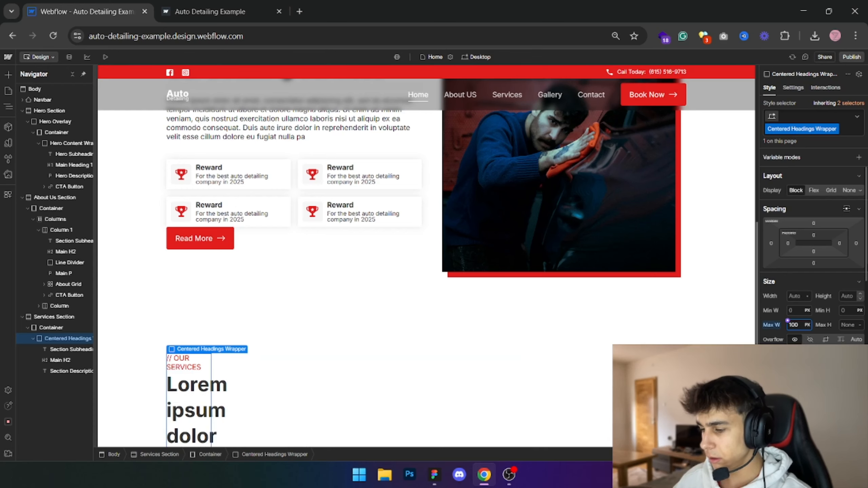
pyautogui.write('0')
pyautogui.hotkey('alt', 'Tab')
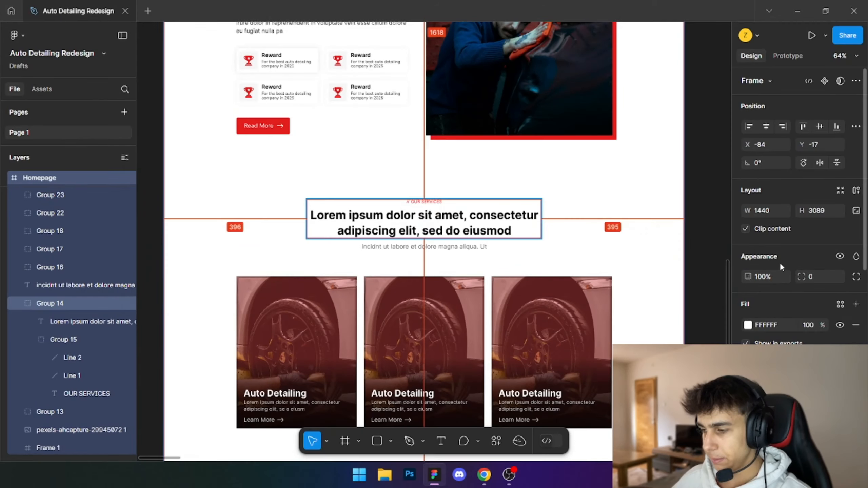
pyautogui.hotkey('alt', 'Tab')
pyautogui.hotkey('alt', 'Tab')
pyautogui.hotkey('alt', 'Tab')
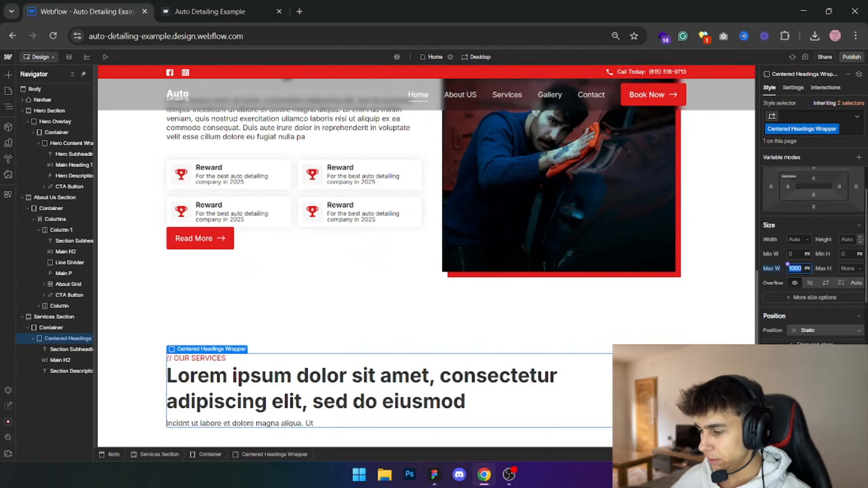
# - Center-align the text in the Centered Headings Wrapper and set its left and right margins to Auto
pyautogui.click(816, 435)
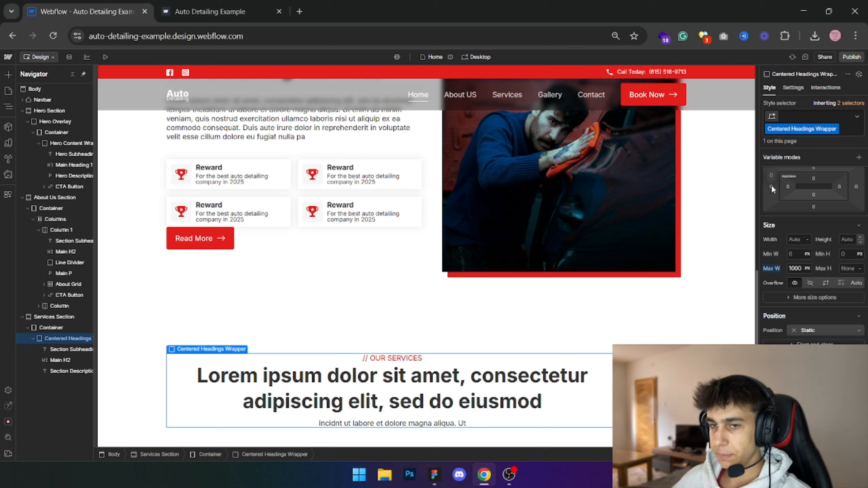
pyautogui.scroll(2, 771, 185)
pyautogui.click(771, 243)
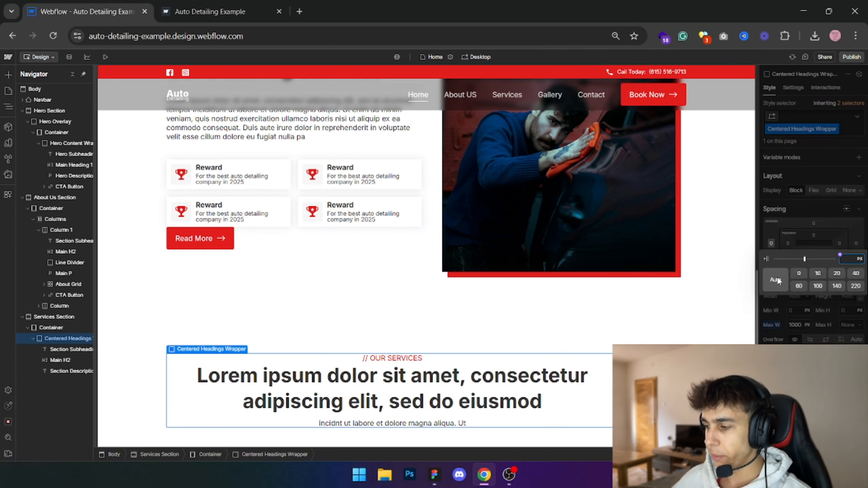
pyautogui.keyDown('alt'); pyautogui.click(776, 279); pyautogui.keyUp('alt')
pyautogui.click(670, 285)
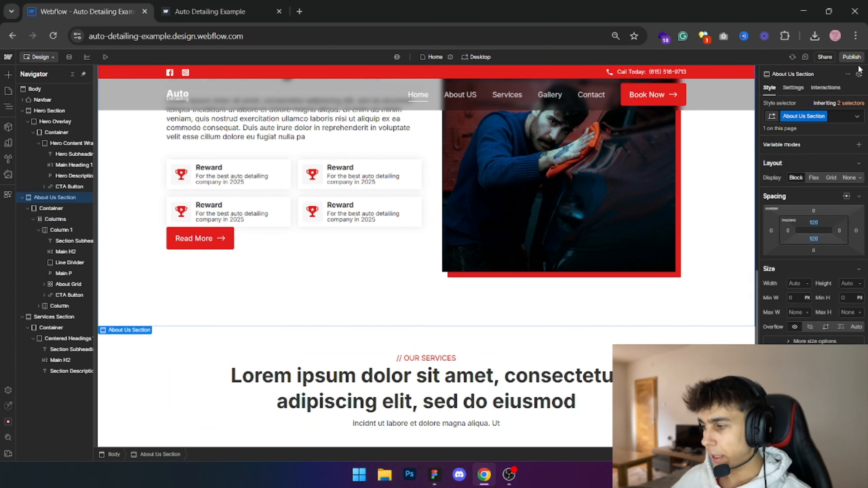
# - Publish the site to the auto-detailing-example.webflow.io staging domain and view the services heading on the live page
pyautogui.click(851, 58)
pyautogui.click(814, 198)
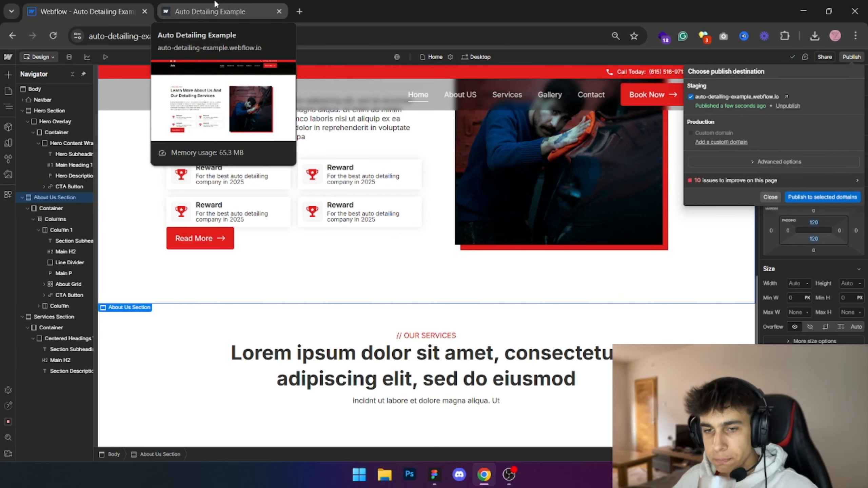
pyautogui.click(215, 5)
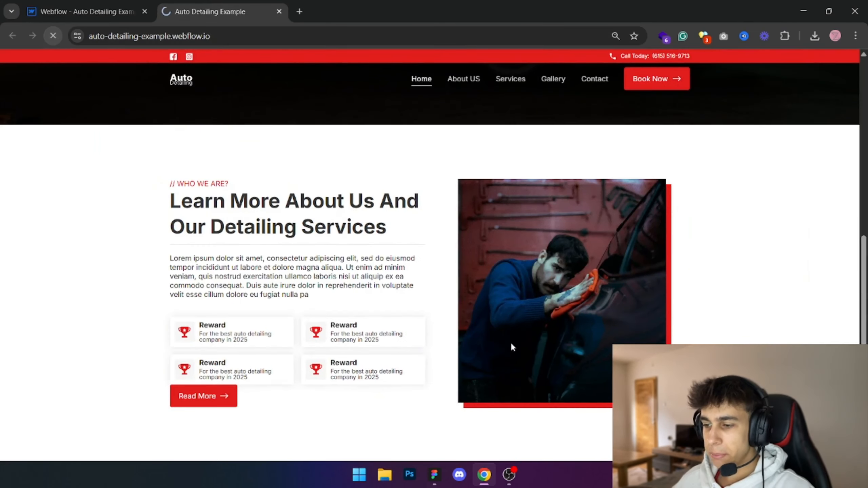
pyautogui.scroll(-5, 510, 342)
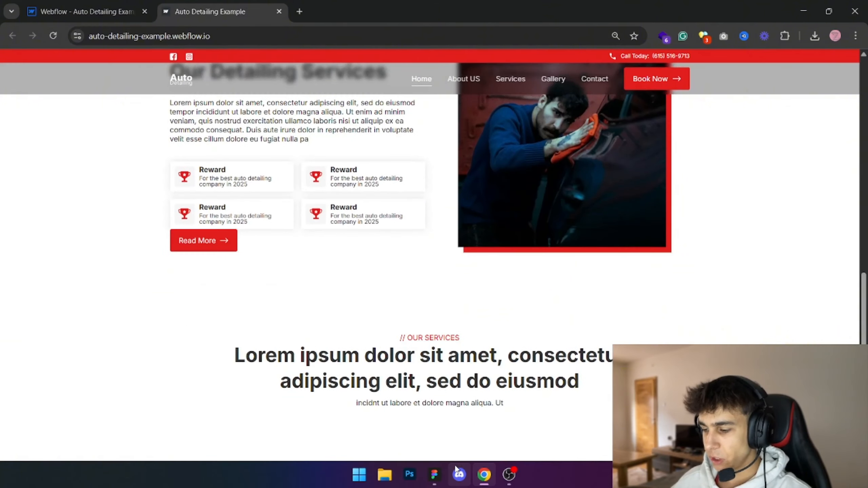
# - Compare the published Our Services heading block with the Figma design
pyautogui.click(434, 474)
pyautogui.moveTo(497, 320); pyautogui.dragTo(427, 339)
pyautogui.hotkey('alt', 'Tab')
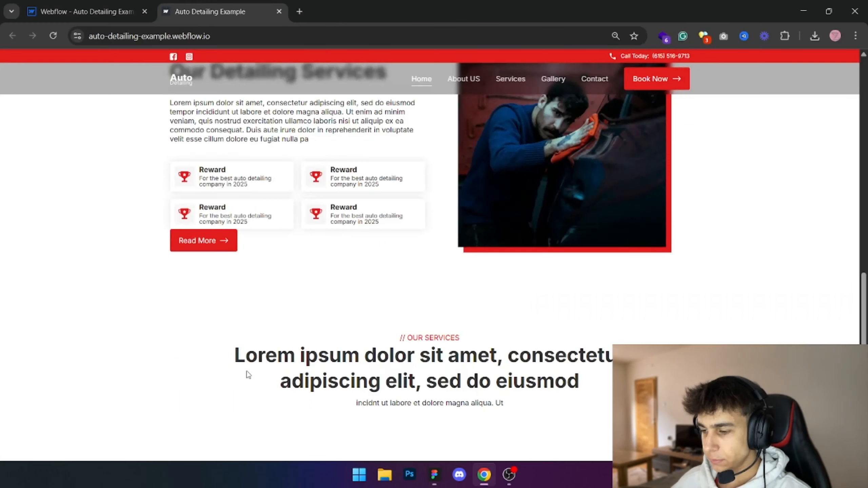
pyautogui.tripleClick(296, 356)
pyautogui.hotkey('alt', 'Tab')
# - Examine the three service cards in the Figma design, checking the first card image's size and fills
pyautogui.press('Escape')
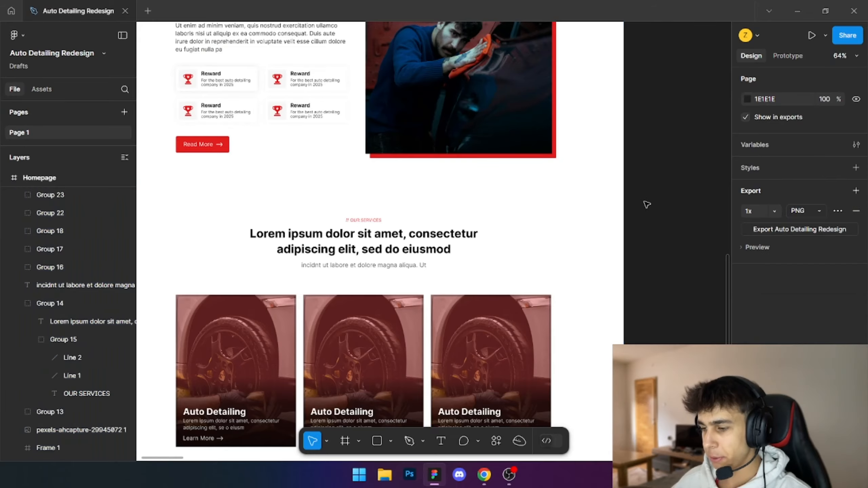
pyautogui.scroll(5, 349, 194)
pyautogui.keyDown('ctrl'); pyautogui.click(218, 212); pyautogui.keyUp('ctrl')
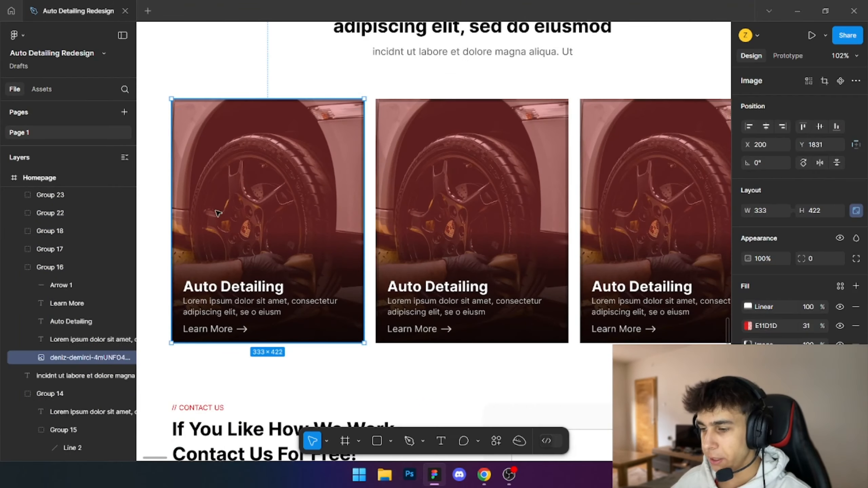
pyautogui.moveTo(259, 238); pyautogui.dragTo(234, 265)
pyautogui.scroll(-6, 215, 164)
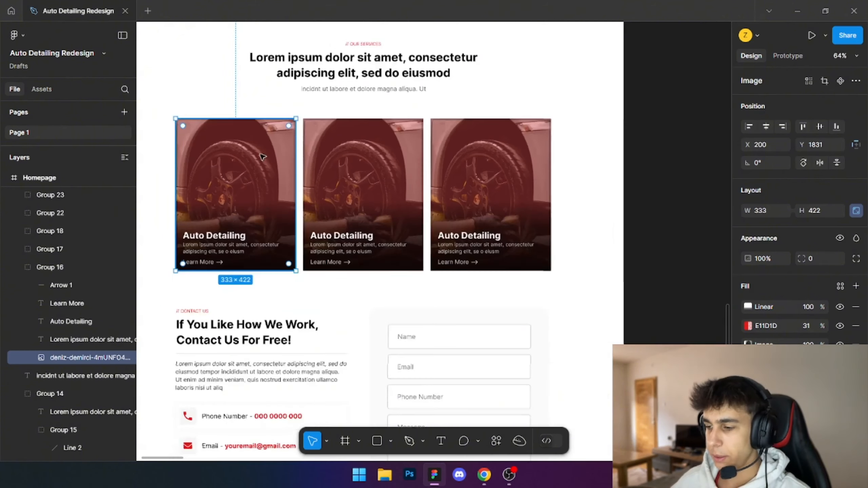
pyautogui.click(335, 192)
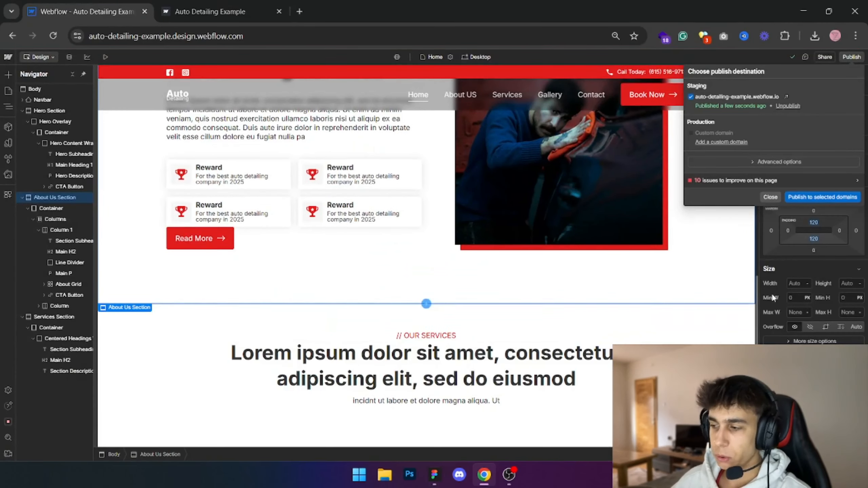
# - Switch to Webflow, dismiss the publish dialog and add a Grid inside the Services Section's Container
pyautogui.click(770, 197)
pyautogui.scroll(-1, 410, 273)
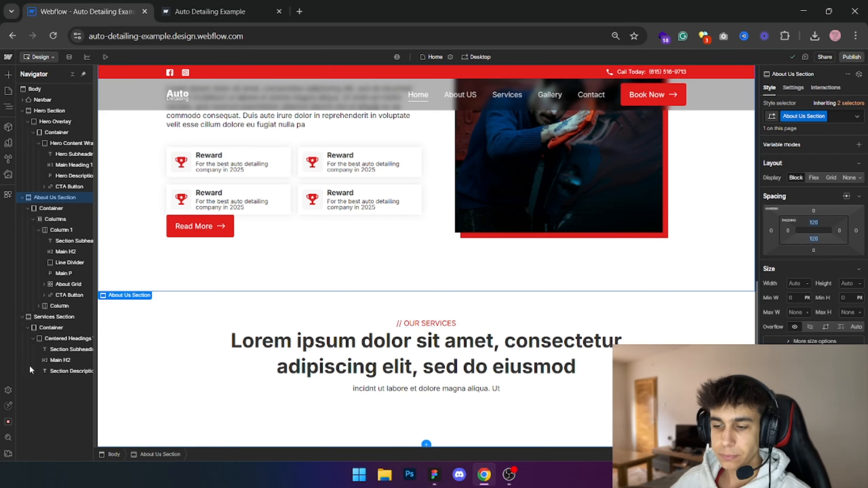
pyautogui.click(32, 338)
pyautogui.click(46, 328)
pyautogui.hotkey('ctrl', 'e')
pyautogui.write('grid')
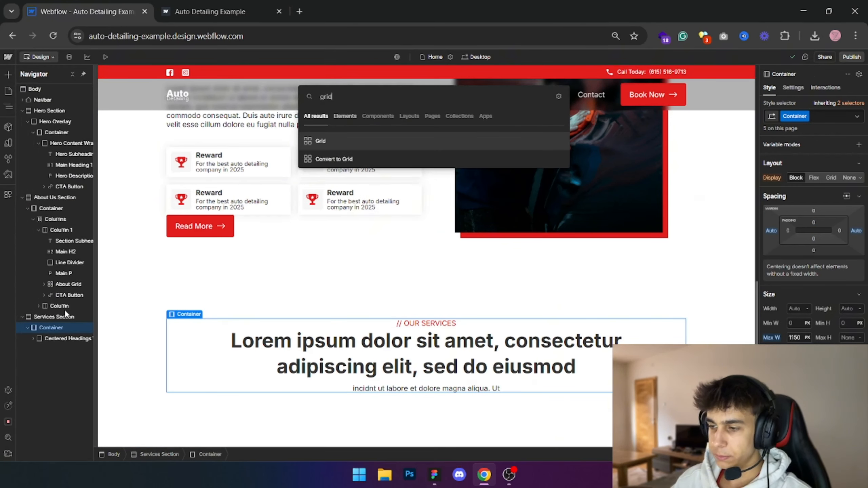
pyautogui.press('Return')
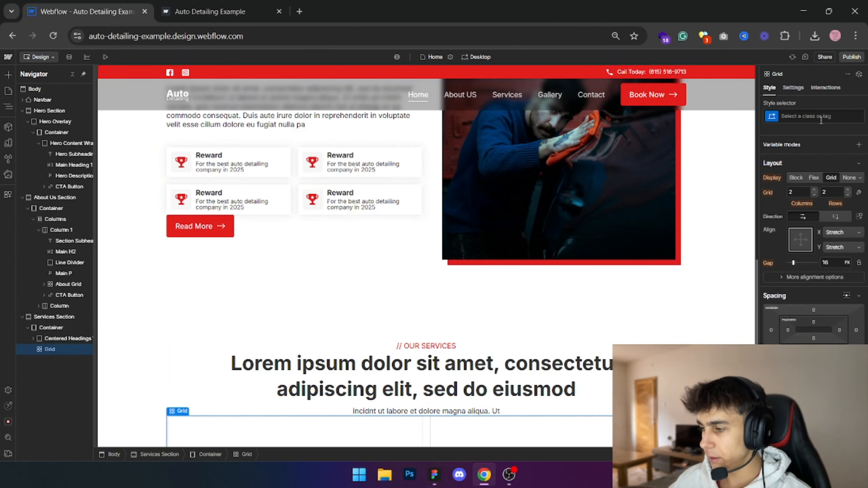
# - Give the new grid the class Services Grid
pyautogui.click(819, 117)
pyautogui.write('Services Grid')
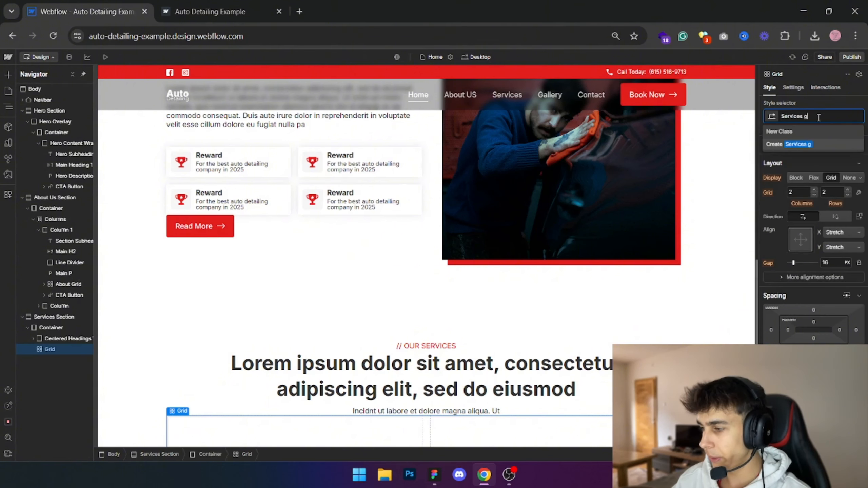
pyautogui.press('Return')
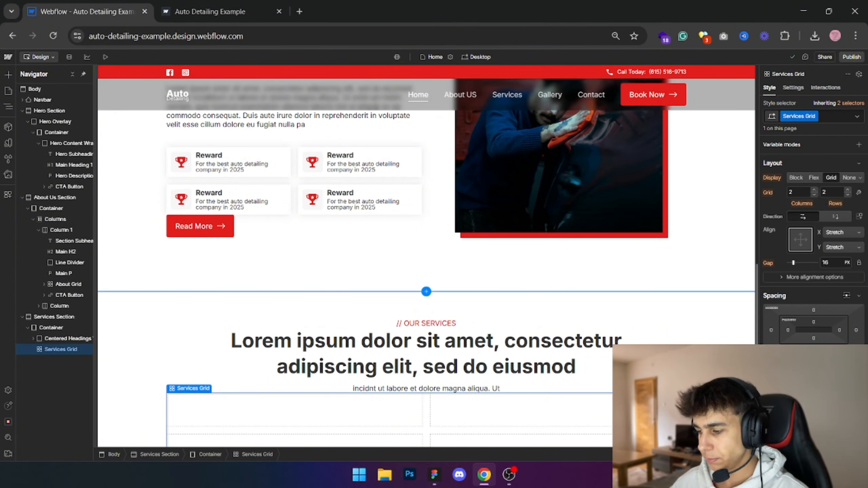
# - Set the Services Grid to three columns and one row
pyautogui.click(859, 193)
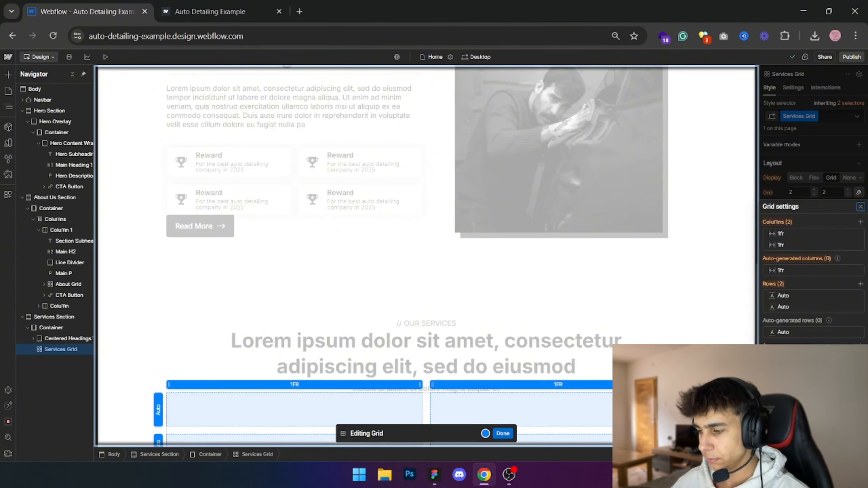
pyautogui.click(861, 221)
pyautogui.click(858, 319)
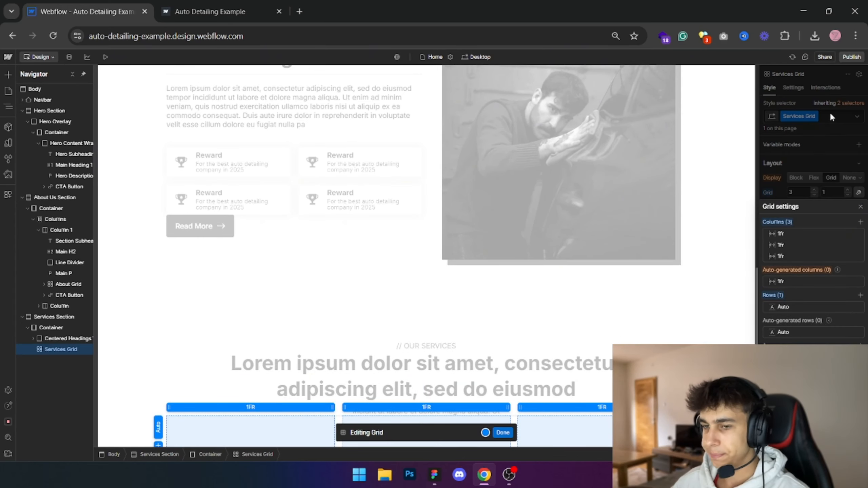
pyautogui.click(831, 114)
pyautogui.scroll(-2, 360, 303)
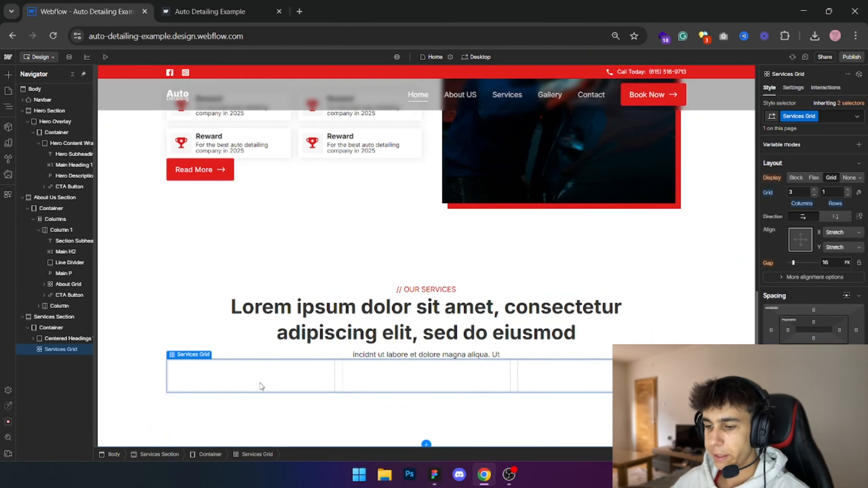
# - Examine the service cards in Figma, checking the first card's grouped layers and the layout of the row
pyautogui.hotkey('ctrl', 'e')
pyautogui.hotkey('alt', 'Tab')
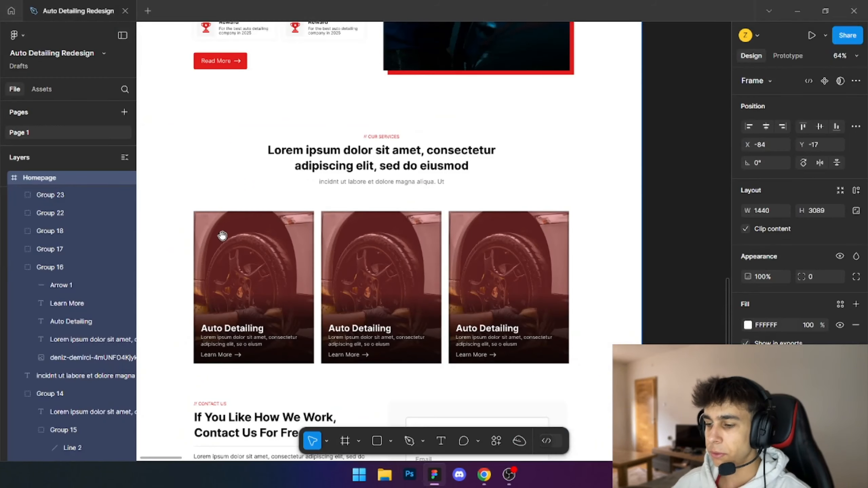
pyautogui.moveTo(222, 235); pyautogui.dragTo(294, 147)
pyautogui.keyDown('ctrl'); pyautogui.click(251, 158); pyautogui.keyUp('ctrl')
pyautogui.click(234, 133)
pyautogui.moveTo(250, 99); pyautogui.dragTo(371, 262)
pyautogui.click(378, 248)
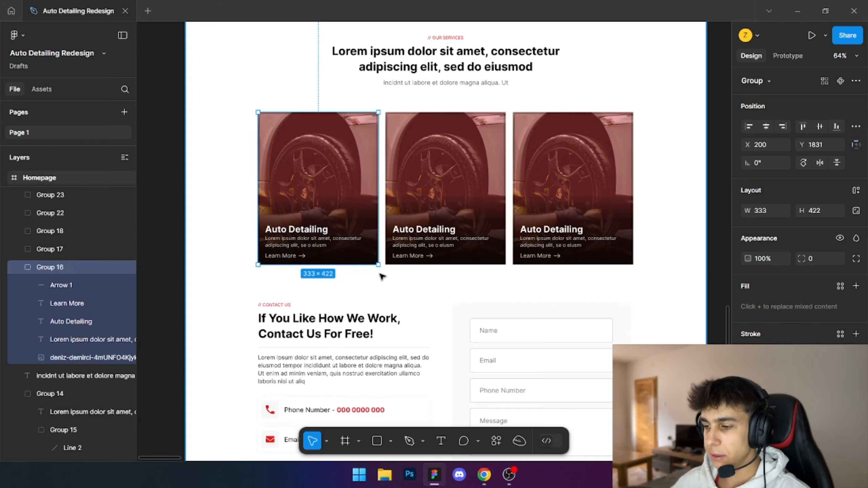
pyautogui.click(240, 163)
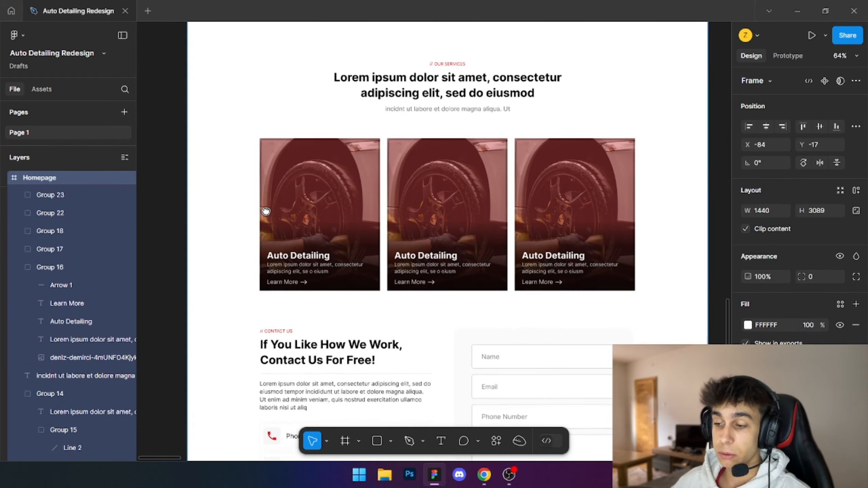
pyautogui.scroll(5, 287, 185)
pyautogui.scroll(-1, 317, 112)
pyautogui.moveTo(359, 112); pyautogui.dragTo(333, 195)
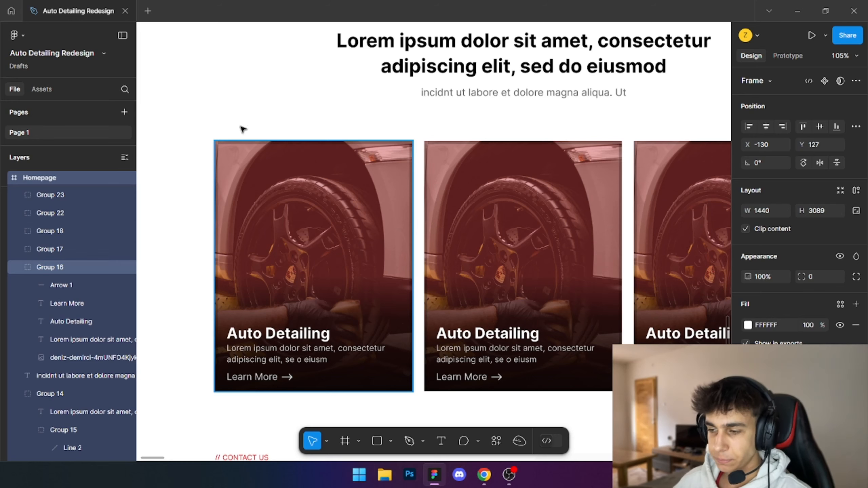
pyautogui.scroll(-1, 243, 113)
pyautogui.hotkey('alt', 'Tab')
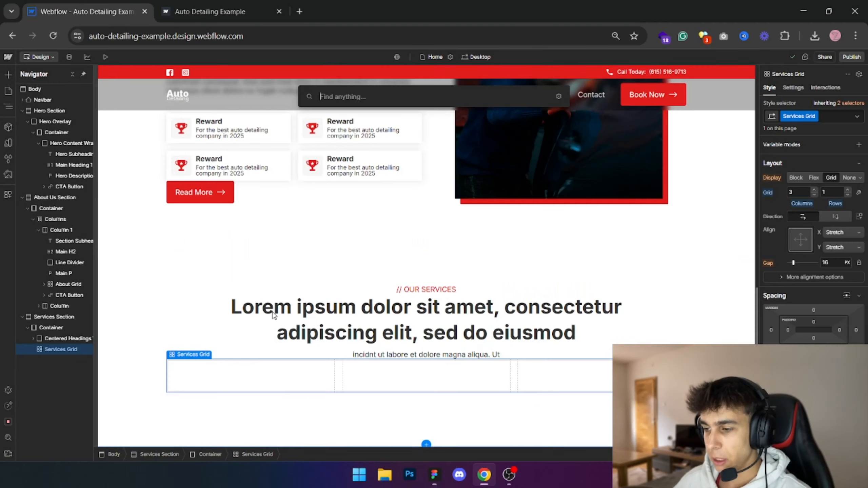
pyautogui.click(230, 381)
pyautogui.hotkey('ctrl', 'e')
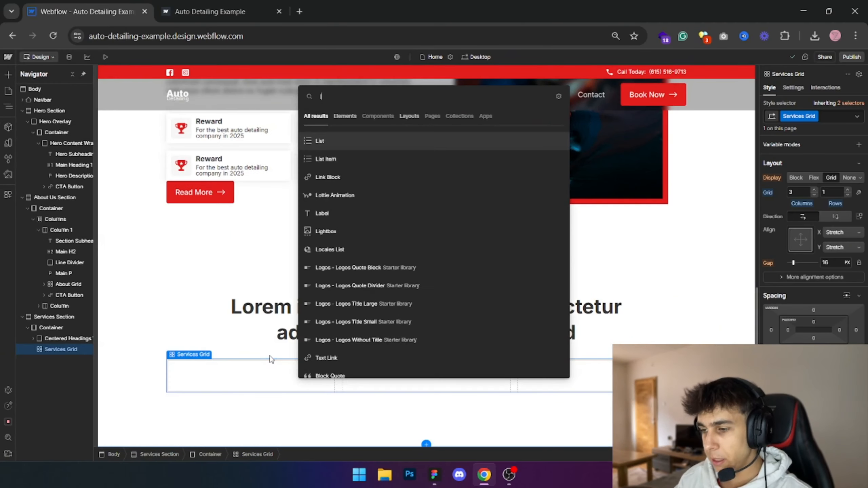
pyautogui.write('j')
# - Inspect the first Figma service card's image, title, description and Learn More arrow link as one group
pyautogui.hotkey('alt', 'Tab')
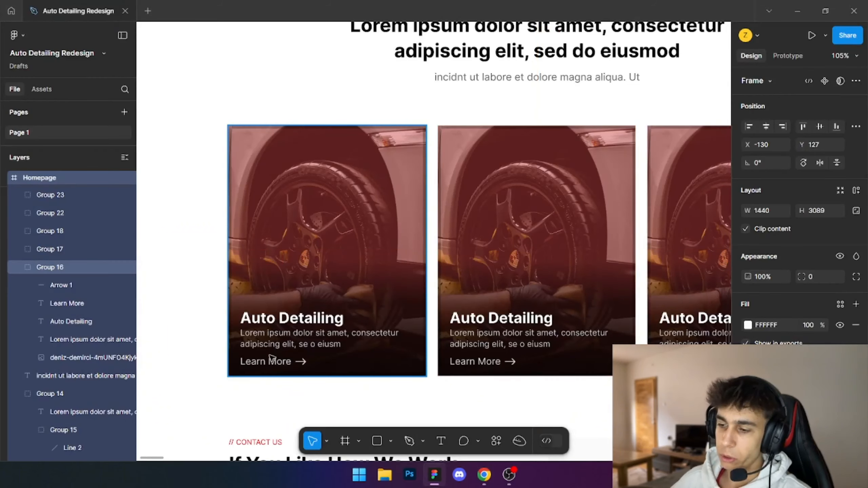
pyautogui.click(327, 235)
pyautogui.moveTo(327, 234); pyautogui.dragTo(329, 202)
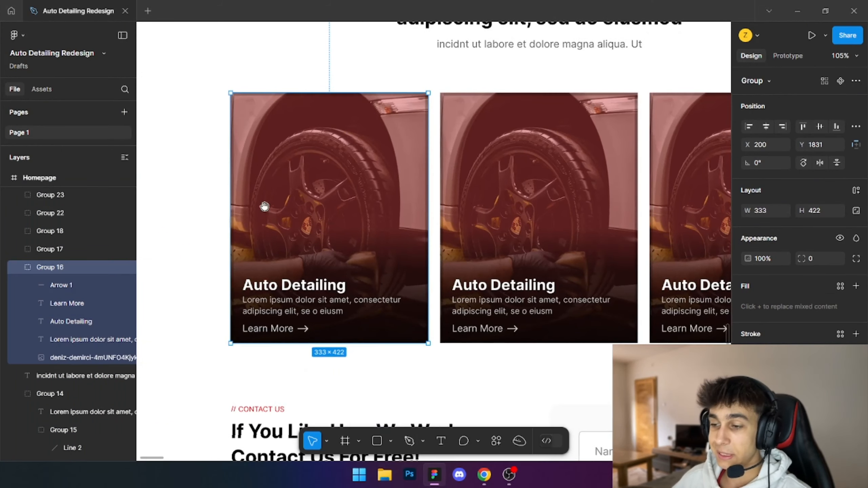
pyautogui.scroll(4, 277, 300)
pyautogui.moveTo(370, 360); pyautogui.dragTo(218, 347)
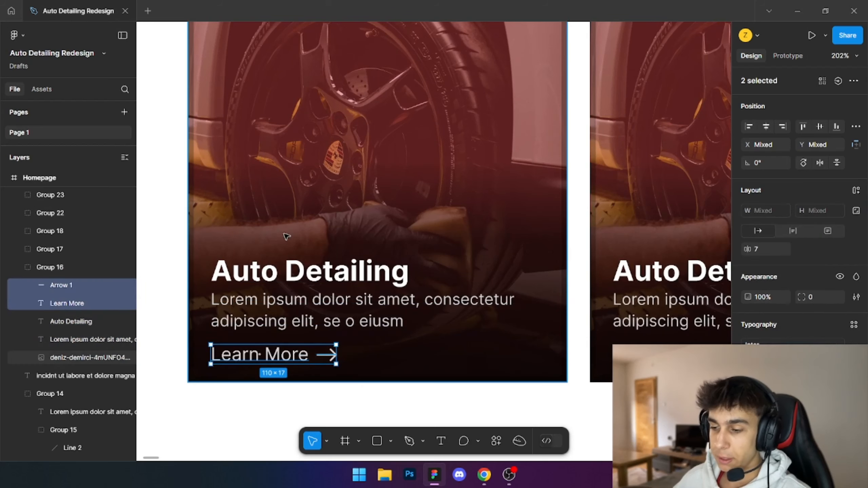
pyautogui.click(285, 236)
pyautogui.scroll(-3, 294, 184)
pyautogui.moveTo(293, 188); pyautogui.dragTo(289, 307)
pyautogui.moveTo(212, 119); pyautogui.dragTo(459, 435)
pyautogui.scroll(-1, 463, 368)
pyautogui.hotkey('alt', 'Tab')
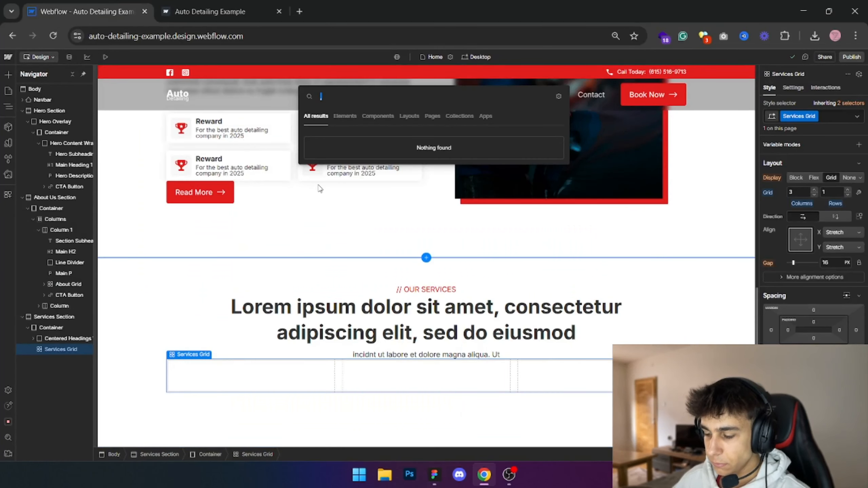
# - Switch to Webflow and add a Link Block inside the Services Grid
pyautogui.press('Escape')
pyautogui.hotkey('ctrl', 'e')
pyautogui.write(',')
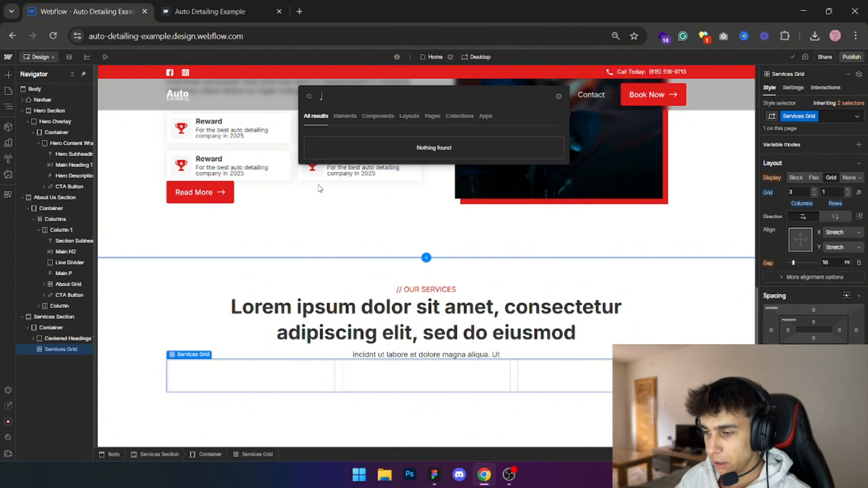
pyautogui.press('BackSpace')
pyautogui.write('link block')
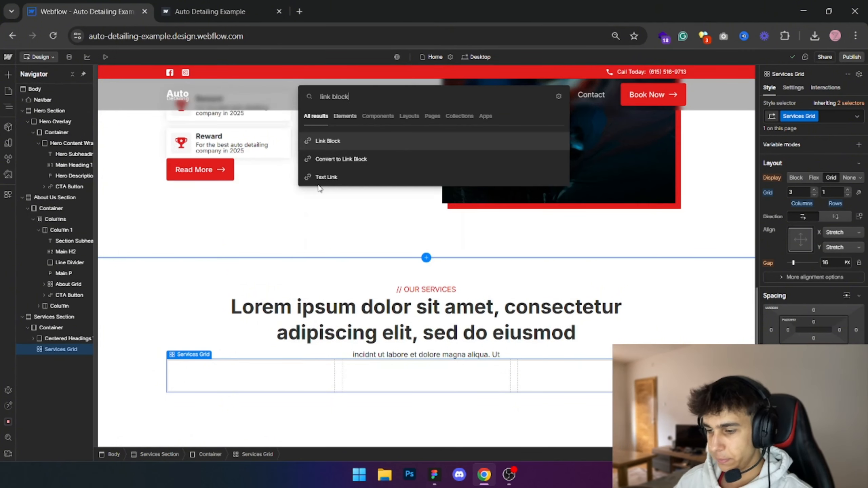
pyautogui.press('Return')
# - Give the new link block the class Service Link Block
pyautogui.click(818, 116)
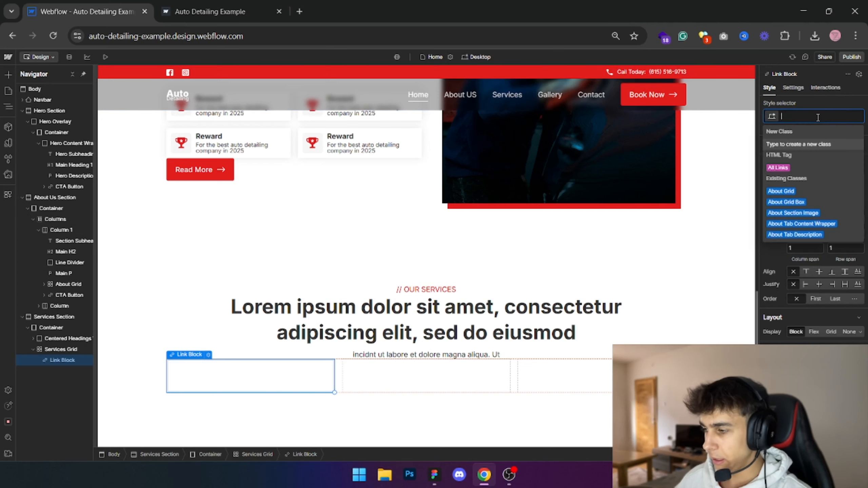
pyautogui.write('Services')
pyautogui.press('BackSpace')
pyautogui.write('Link Block')
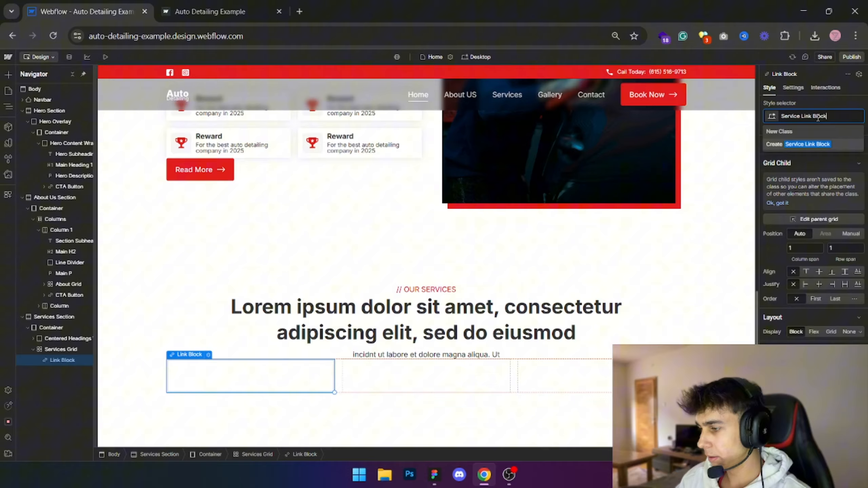
# - Switch to Figma and inspect the Linear gradient fill on the first service card's image
pyautogui.hotkey('alt', 'Tab')
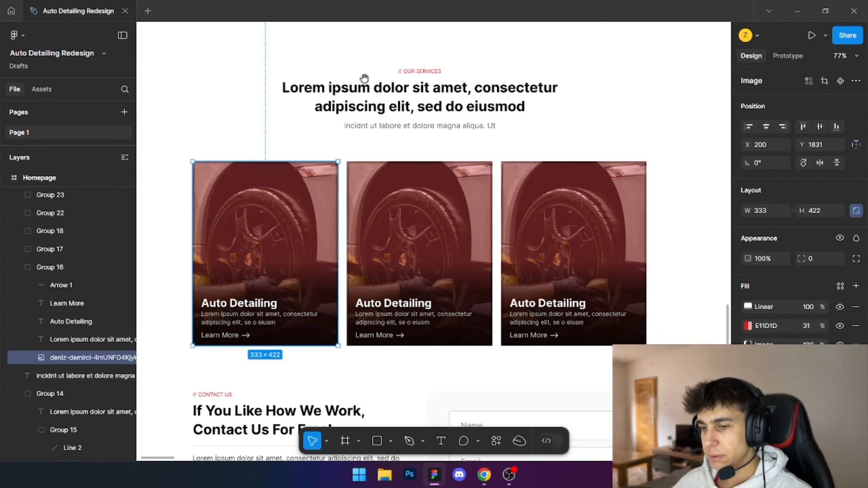
pyautogui.moveTo(364, 78); pyautogui.dragTo(356, 68)
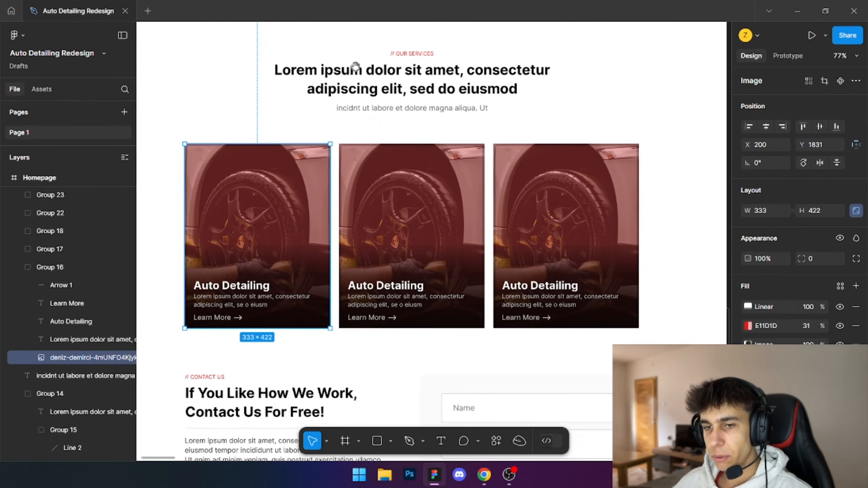
pyautogui.moveTo(316, 155); pyautogui.dragTo(390, 161)
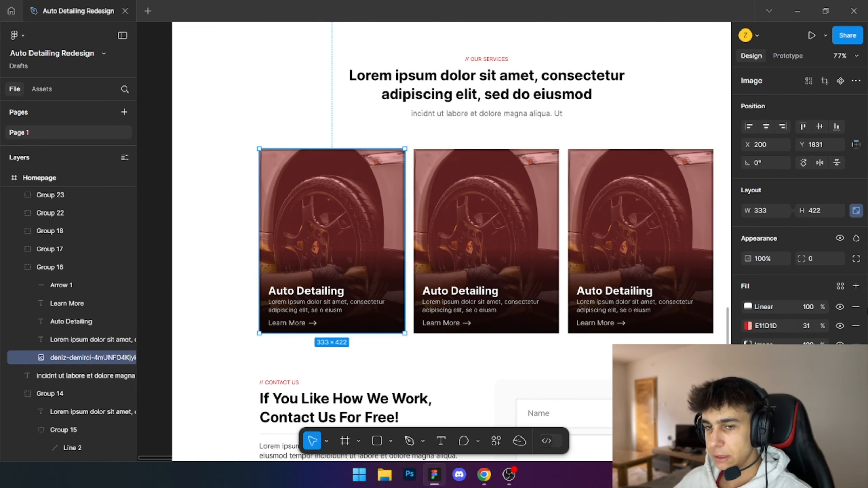
pyautogui.scroll(-2, 845, 313)
pyautogui.click(747, 265)
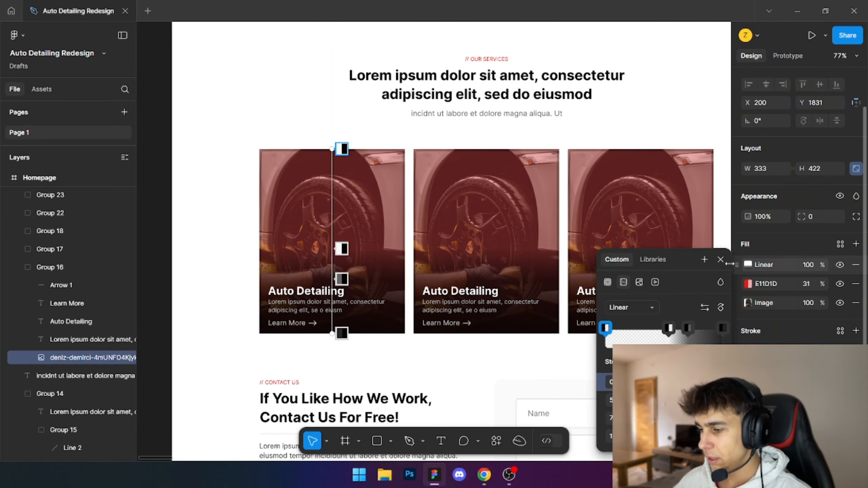
pyautogui.click(717, 254)
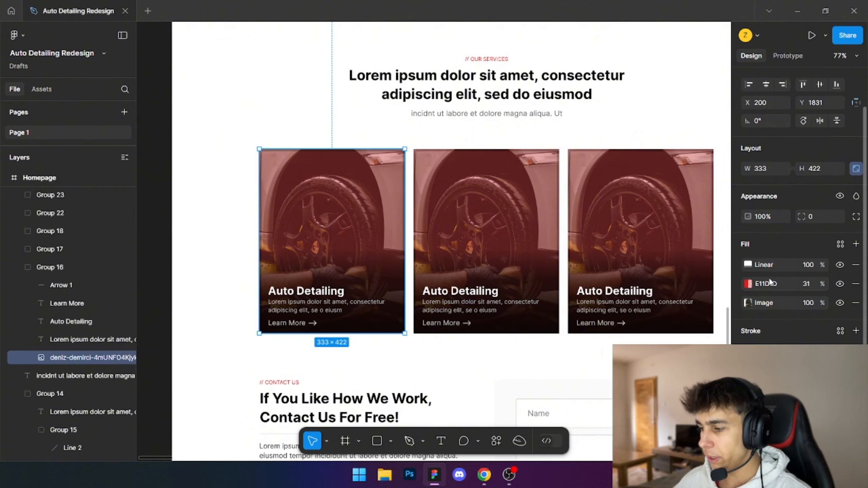
# - Hide the Linear and E11D1D fills and the 000000 stroke on the first service card's image
pyautogui.click(839, 283)
pyautogui.click(840, 264)
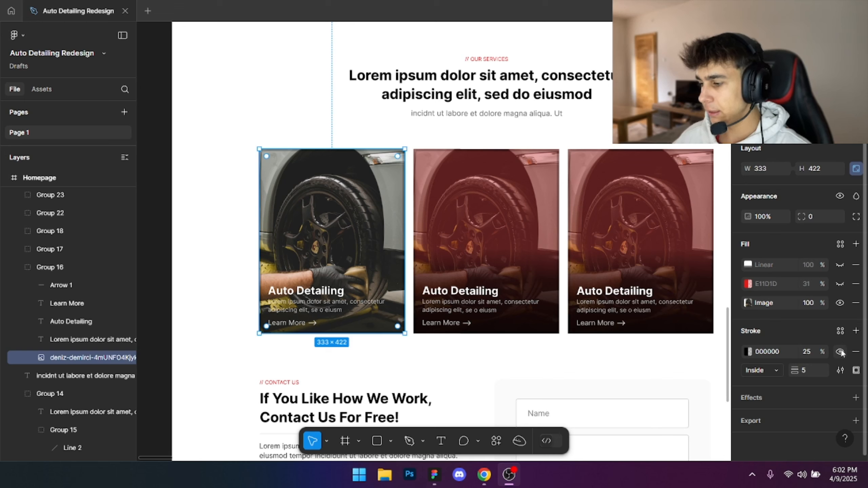
pyautogui.click(840, 351)
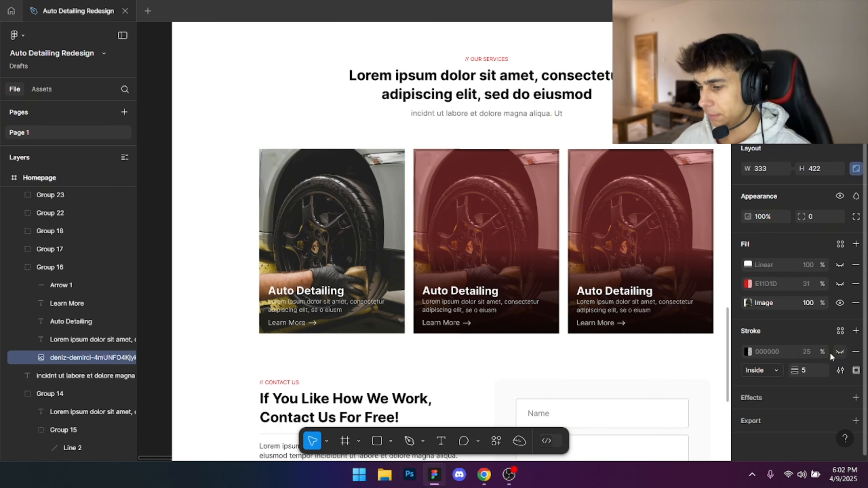
# - Export the card image as a 1x JPEG, upload it to the Webflow assets and return to Figma
pyautogui.click(856, 420)
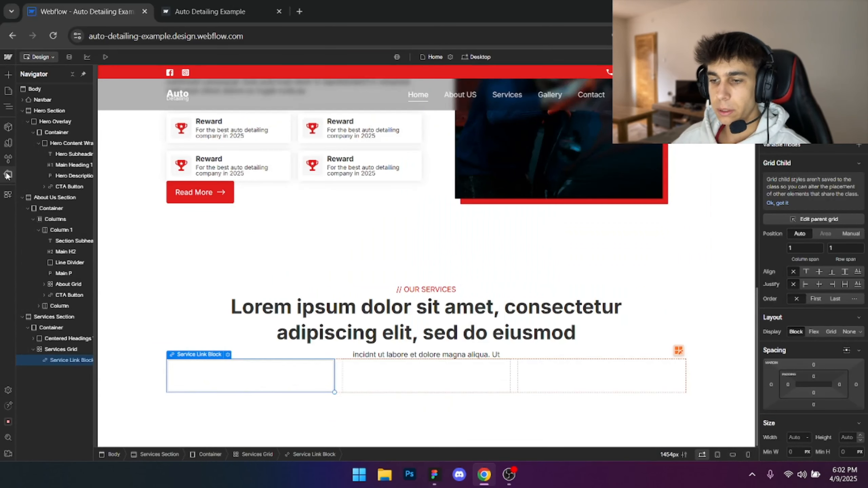
pyautogui.click(8, 175)
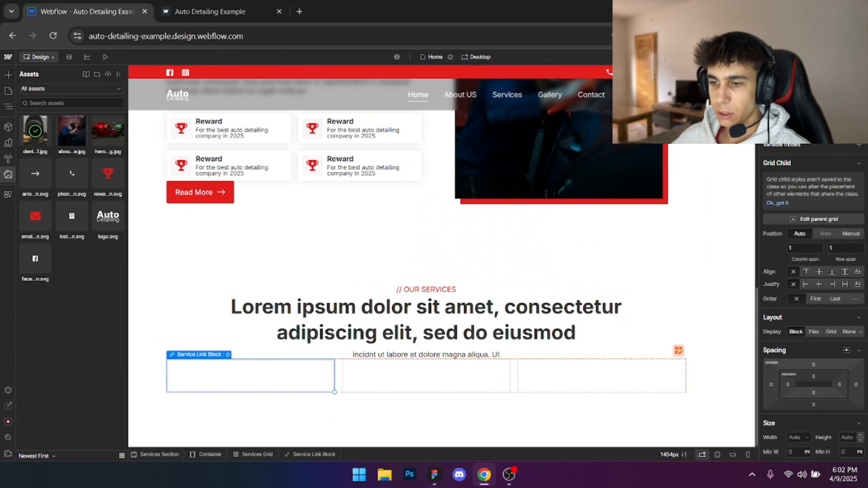
pyautogui.click(434, 475)
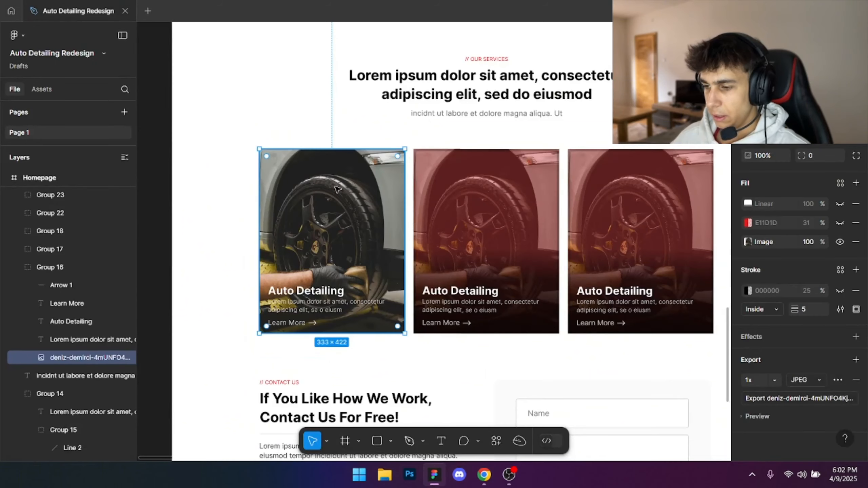
# - Turn the first card image's 000000 stroke and its E11D1D and Linear fills visible again, and switch to Webflow
pyautogui.click(840, 291)
pyautogui.click(840, 223)
pyautogui.click(840, 204)
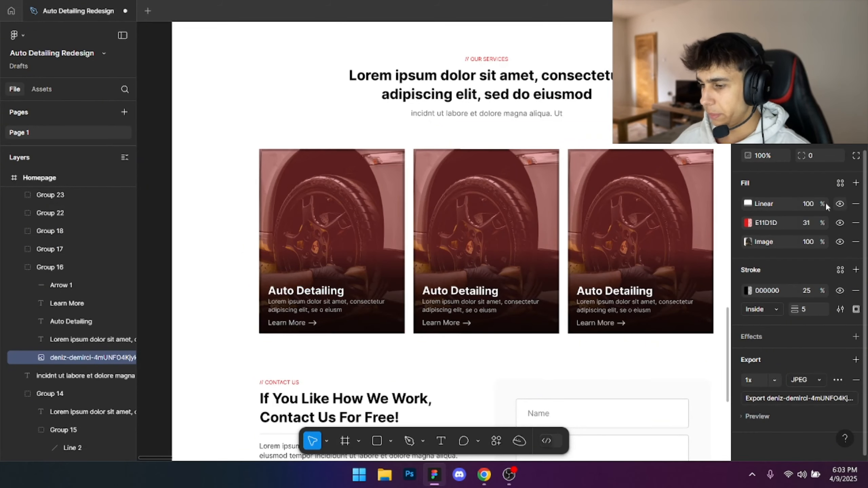
pyautogui.click(247, 84)
pyautogui.moveTo(318, 102); pyautogui.dragTo(256, 108)
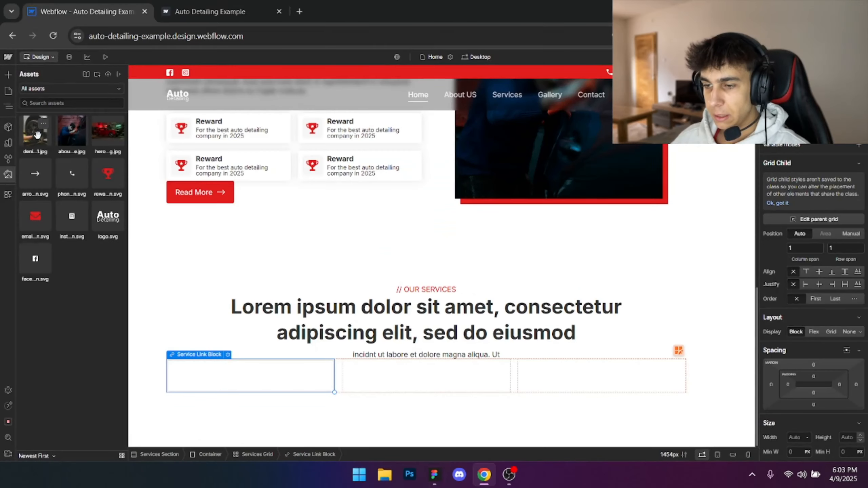
pyautogui.moveTo(35, 137); pyautogui.dragTo(181, 374)
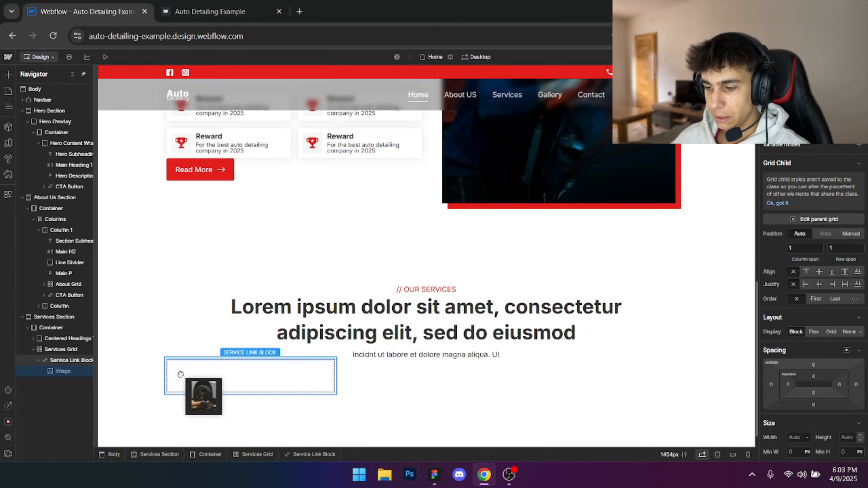
pyautogui.moveTo(127, 378); pyautogui.dragTo(65, 372)
pyautogui.click(268, 163)
pyautogui.scroll(-5, 271, 227)
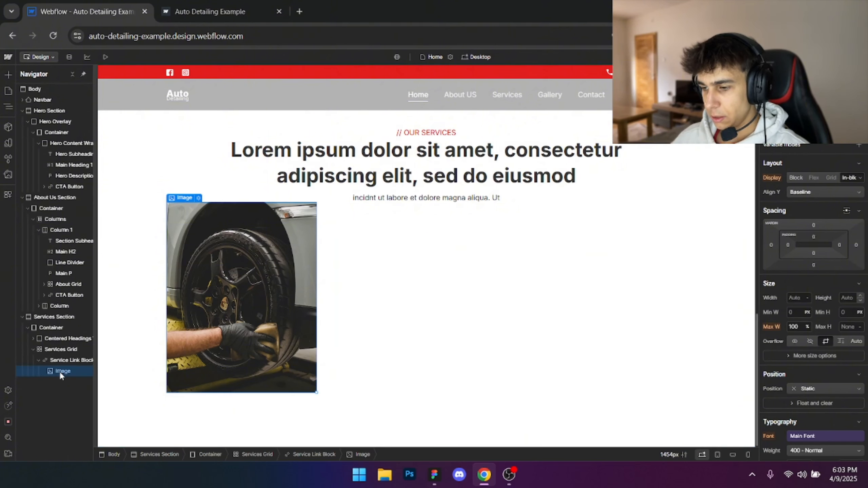
pyautogui.press('Delete')
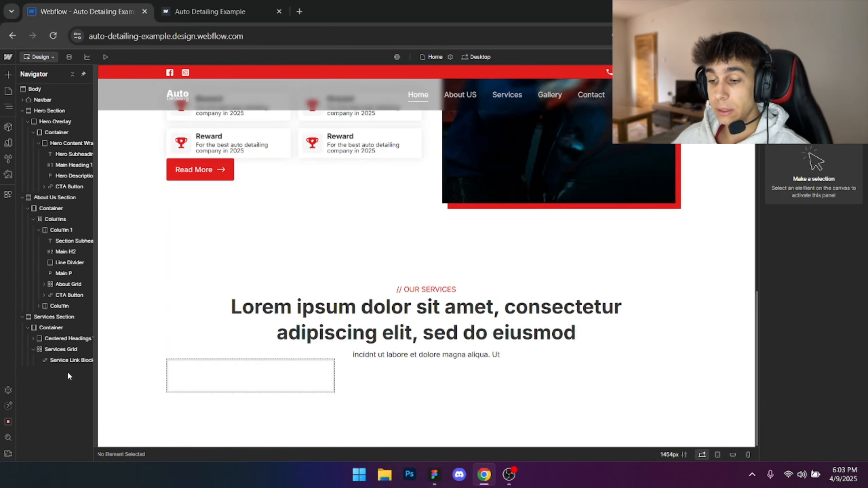
# - Add a background image to the Service Link Block and choose the exported deniz-demirci wheel photo for it
pyautogui.click(71, 361)
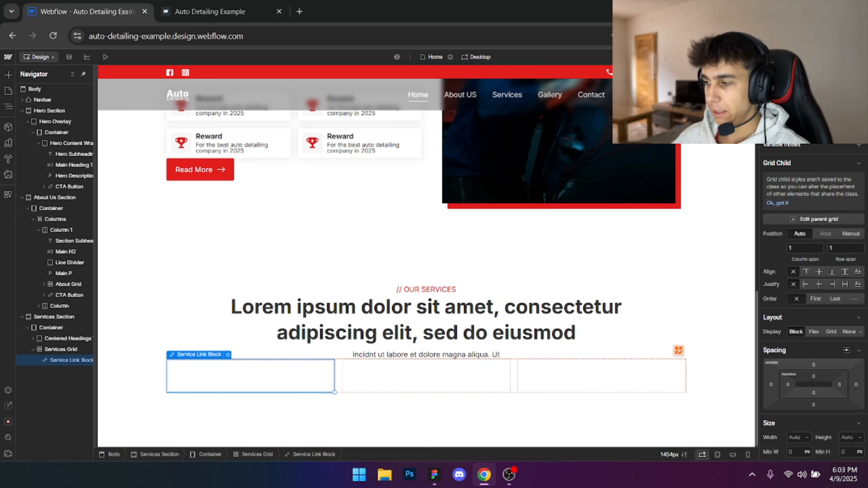
pyautogui.scroll(-10, 818, 265)
pyautogui.scroll(-5, 818, 267)
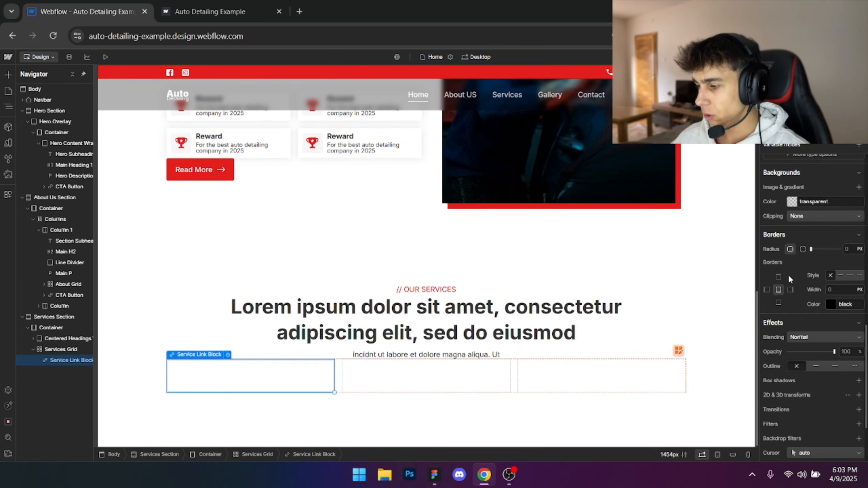
pyautogui.click(859, 188)
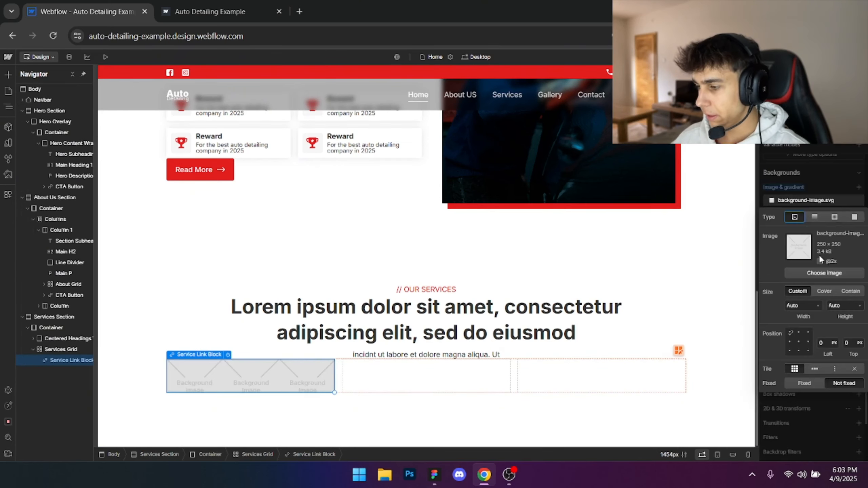
pyautogui.click(821, 278)
pyautogui.click(43, 140)
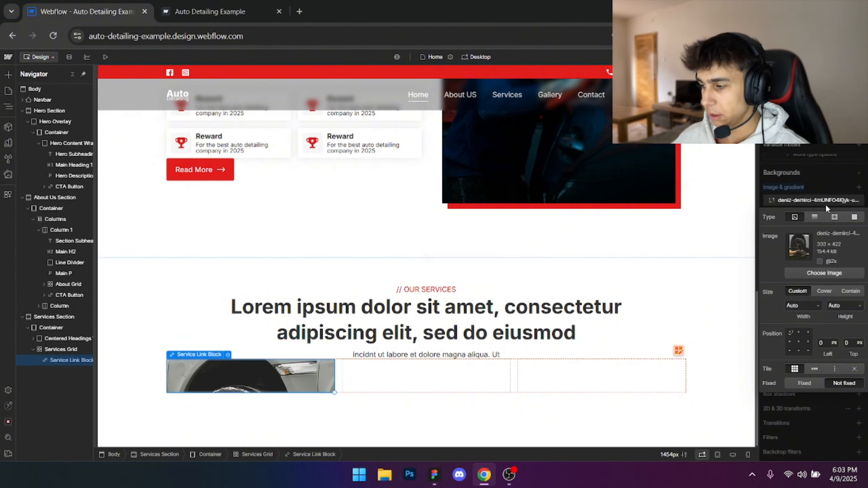
# - Try heights of 500 px and 400 px on the Service Link Block
pyautogui.hotkey('alt', 'Tab')
pyautogui.hotkey('alt', 'Tab')
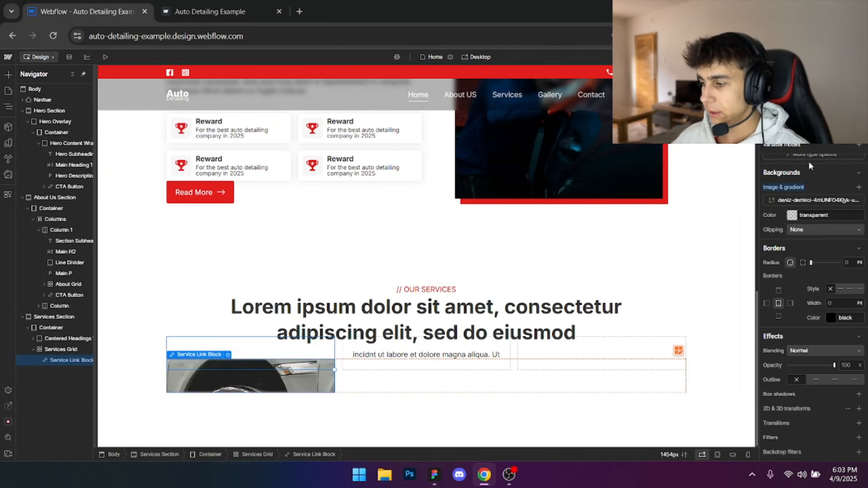
pyautogui.scroll(5, 818, 238)
pyautogui.scroll(8, 818, 238)
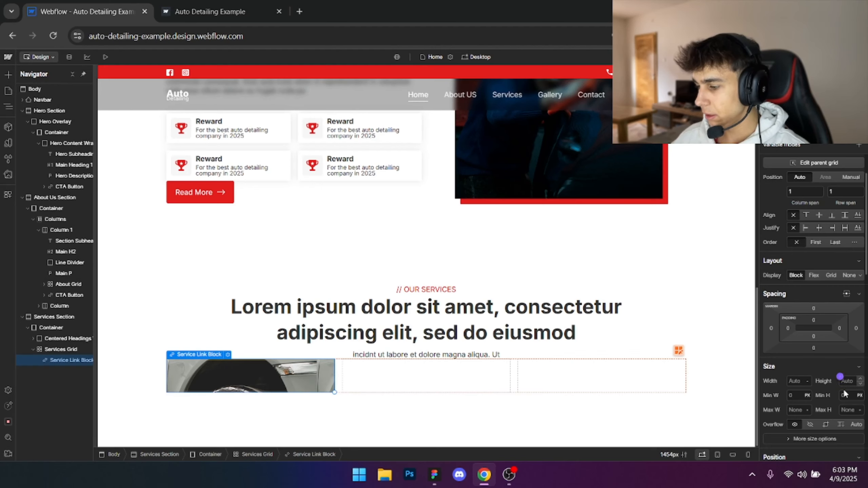
pyautogui.click(850, 381)
pyautogui.write('75')
pyautogui.press('Return')
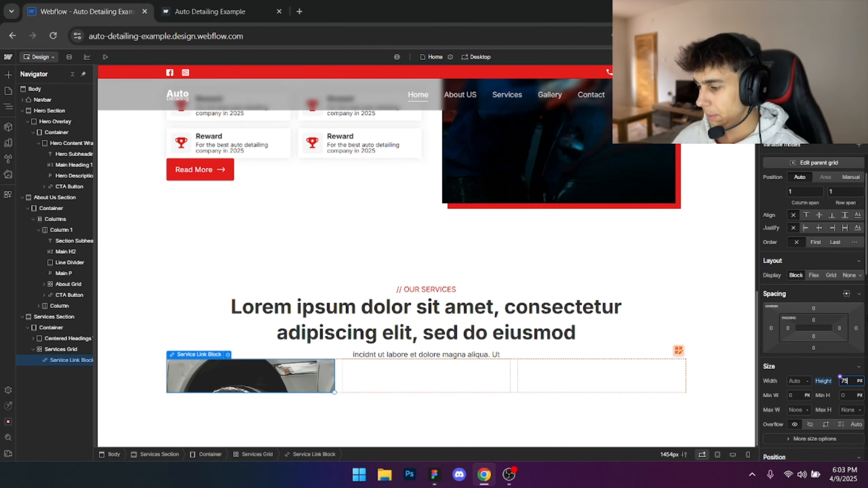
pyautogui.write('500')
pyautogui.press('Return')
pyautogui.scroll(-3, 645, 351)
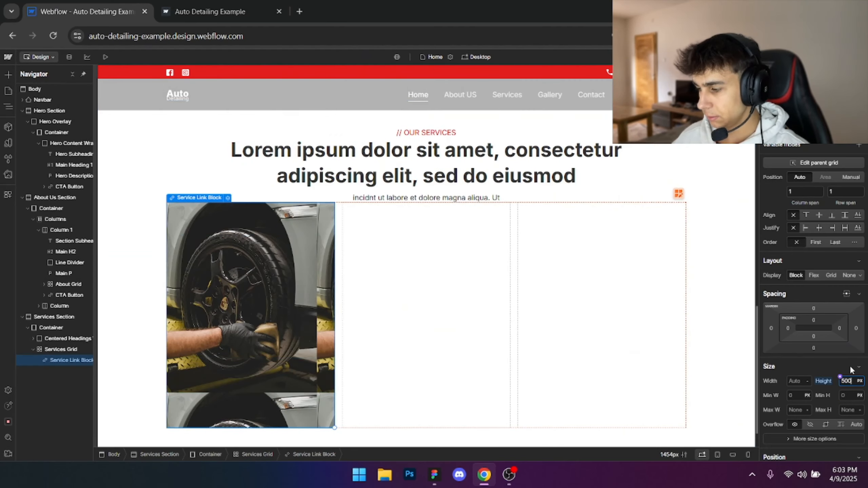
pyautogui.write('400')
pyautogui.press('Return')
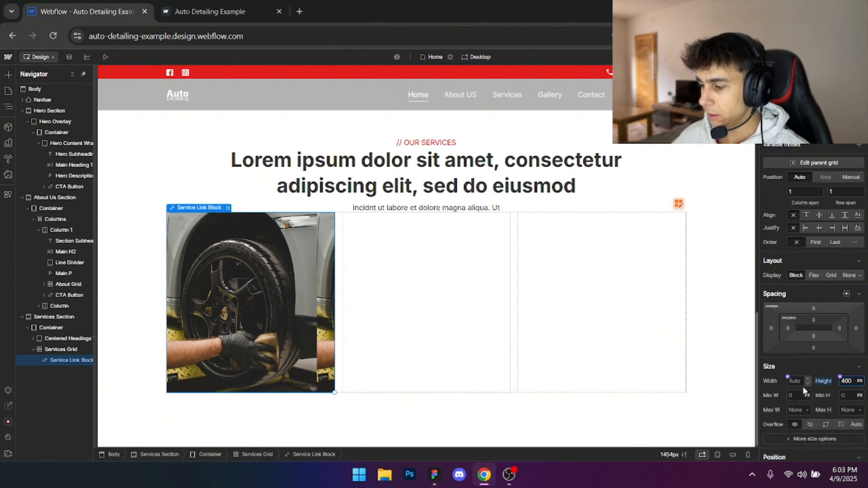
# - Set the Service Link Block's width to 100% and its height to 450 px
pyautogui.hotkey('ctrl', 'a')
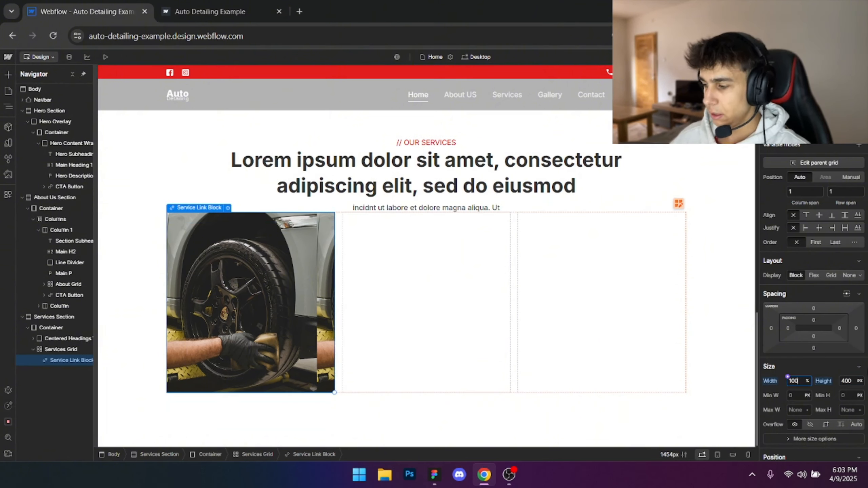
pyautogui.press('Tab')
pyautogui.write('45')
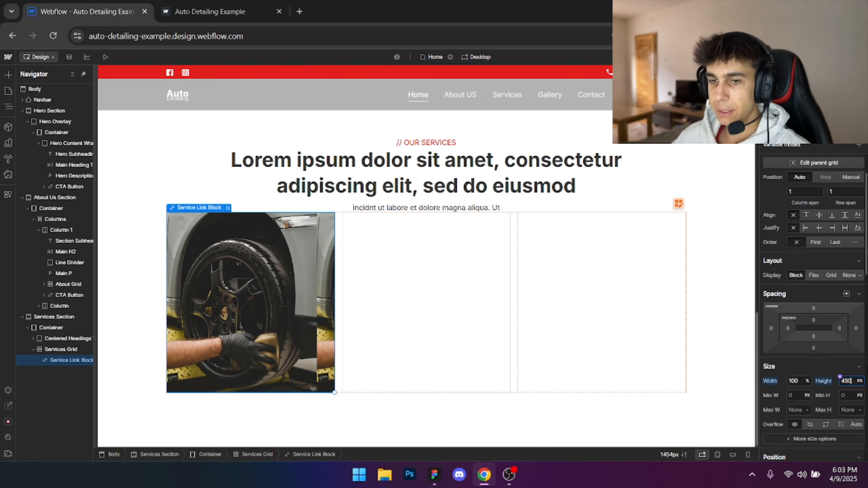
pyautogui.press('Return')
# - Set the Service Link Block's background image size to Cover and centre its position at 50% left and 50% top
pyautogui.scroll(-5, 807, 320)
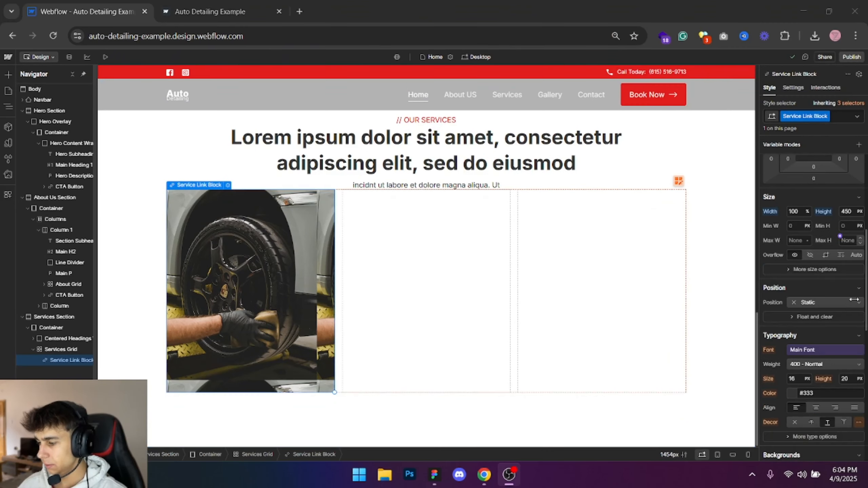
pyautogui.scroll(-5, 806, 319)
pyautogui.click(813, 315)
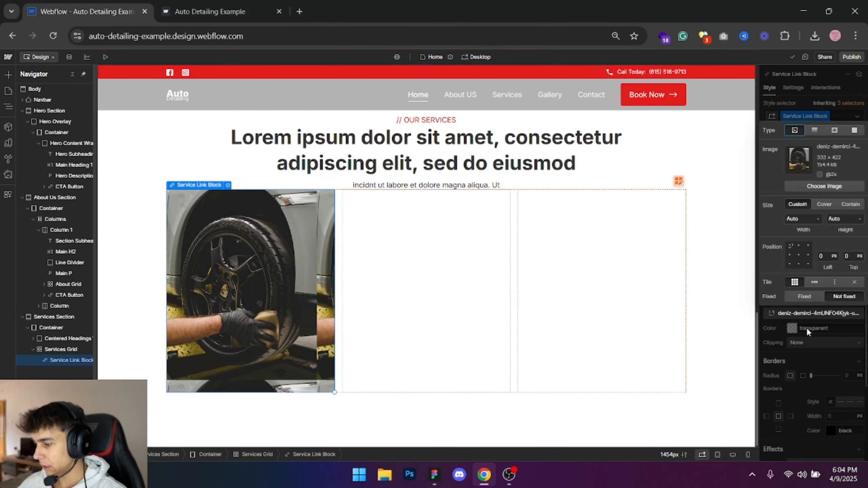
pyautogui.click(826, 204)
pyautogui.click(245, 304)
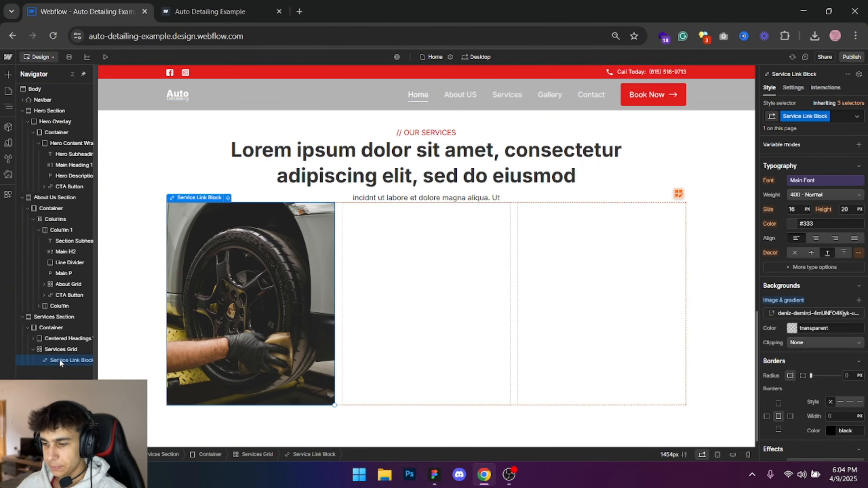
pyautogui.hotkey('ctrl', 'd')
pyautogui.hotkey('ctrl', 'd')
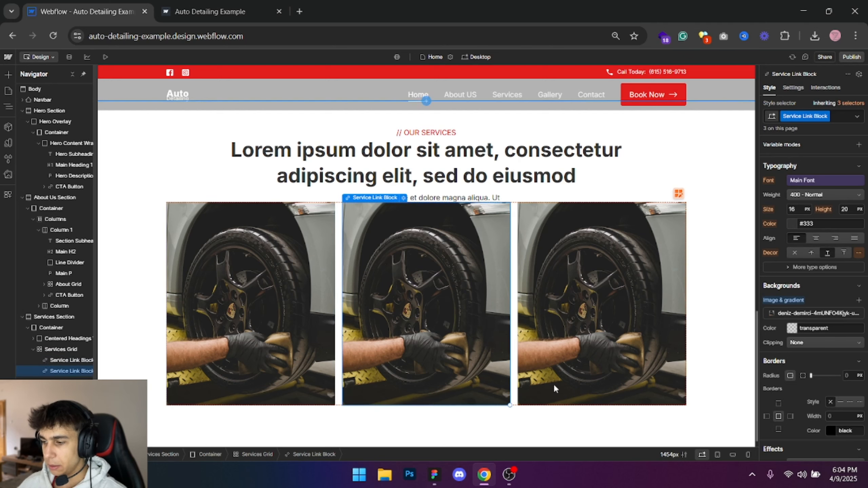
pyautogui.click(844, 314)
pyautogui.click(824, 186)
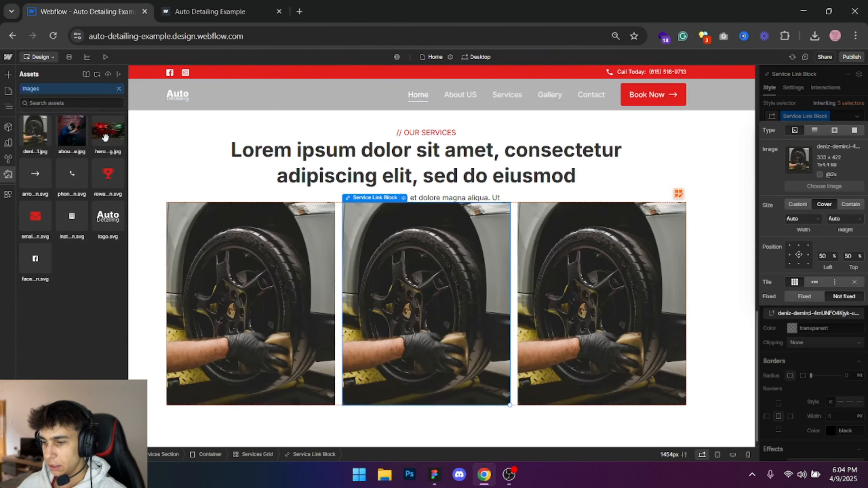
pyautogui.click(747, 400)
pyautogui.scroll(-1, 747, 401)
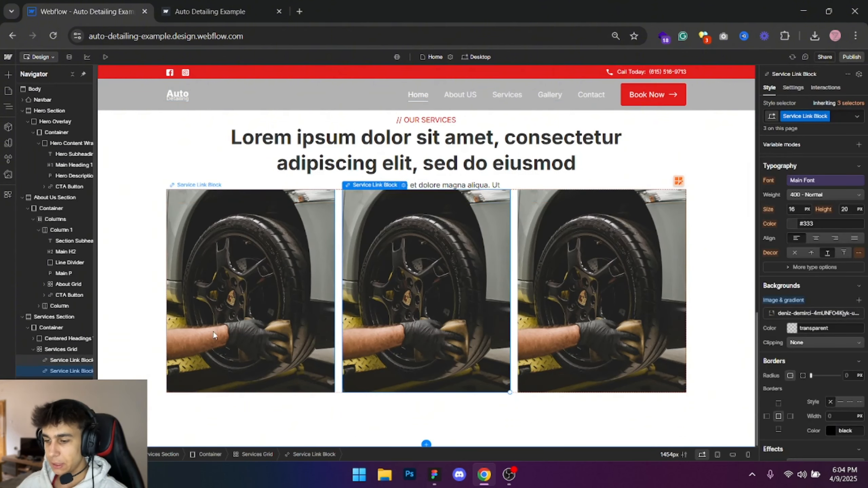
pyautogui.click(286, 323)
pyautogui.click(431, 298)
pyautogui.press('Delete')
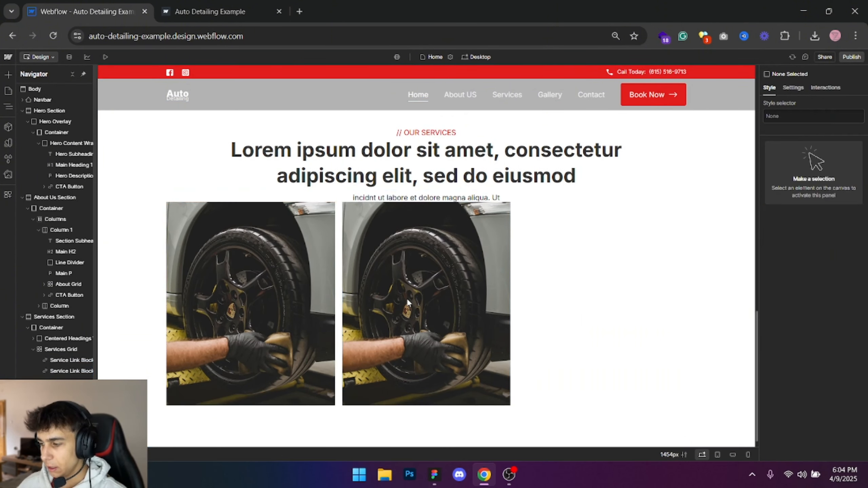
pyautogui.click(403, 301)
pyautogui.press('Delete')
# - Switch to Figma, inspect the typography of the first card's Auto Detailing title and description, and return to Webflow
pyautogui.click(71, 360)
pyautogui.hotkey('alt', 'Tab')
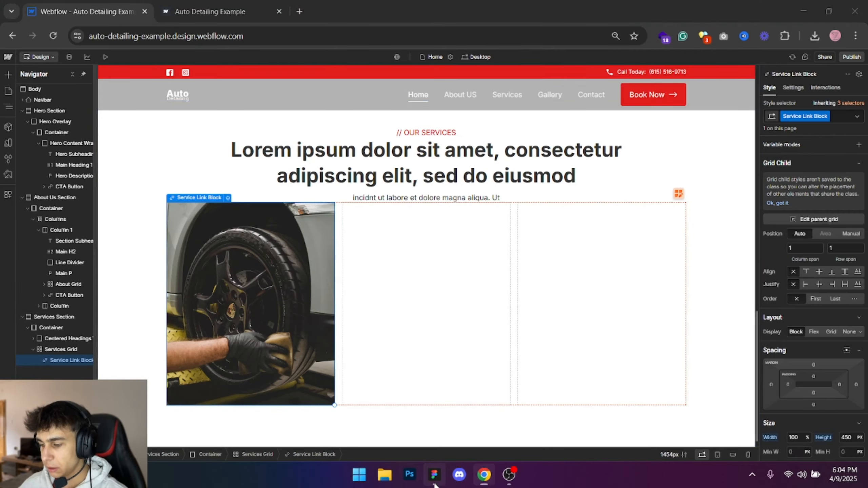
pyautogui.hotkey('alt', 'Tab')
pyautogui.moveTo(215, 283); pyautogui.dragTo(287, 268)
pyautogui.click(286, 283)
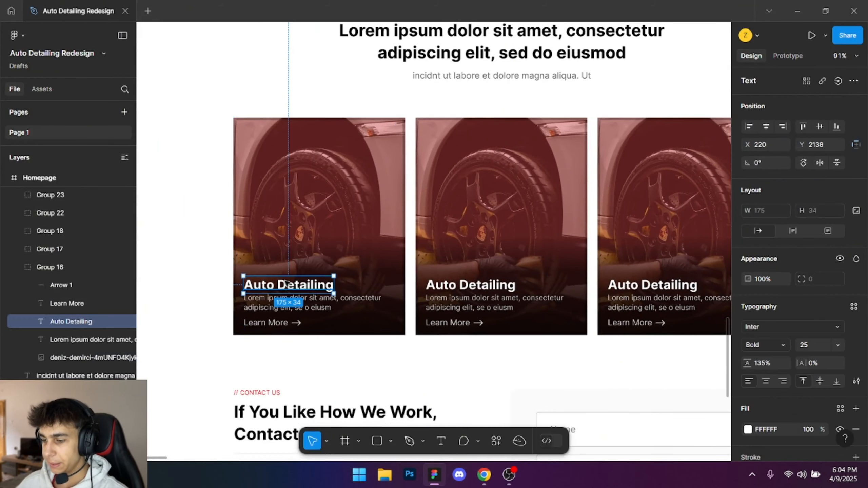
pyautogui.hotkey('alt', 'Tab')
pyautogui.hotkey('alt', 'Tab')
pyautogui.click(321, 298)
pyautogui.hotkey('alt', 'Tab')
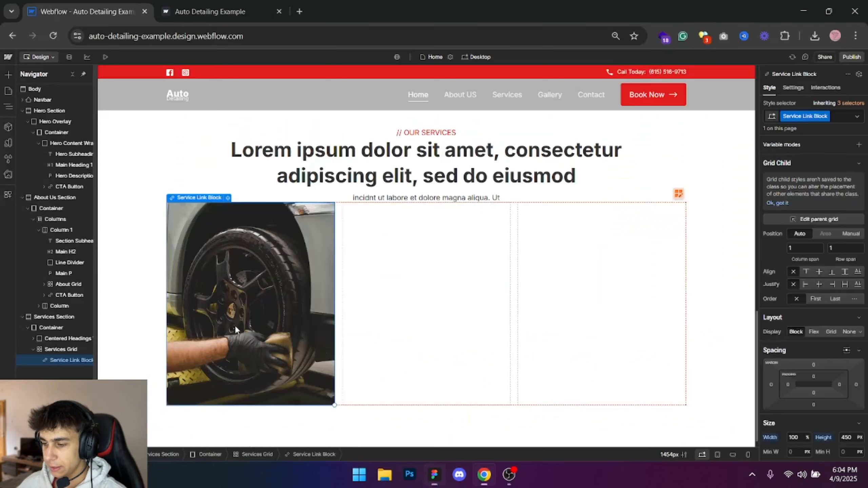
# - Add an H3 heading inside the Service Link Block
pyautogui.hotkey('ctrl', 'e')
pyautogui.scroll(-1, 217, 317)
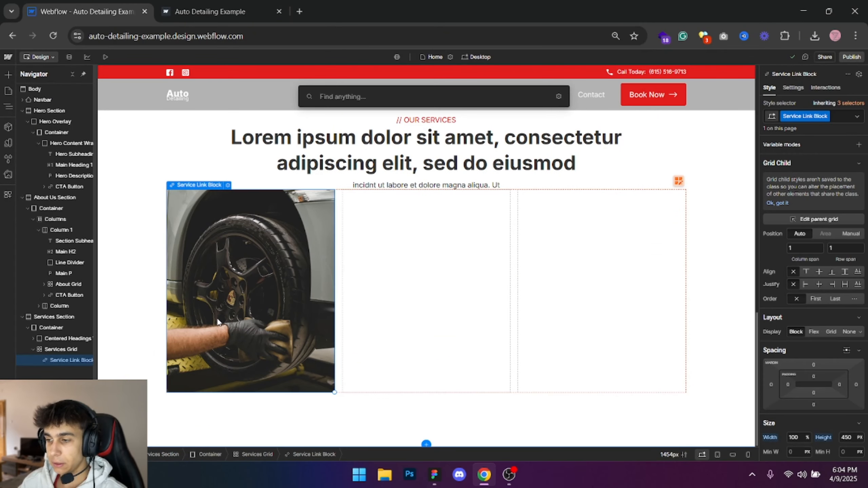
pyautogui.write('h3')
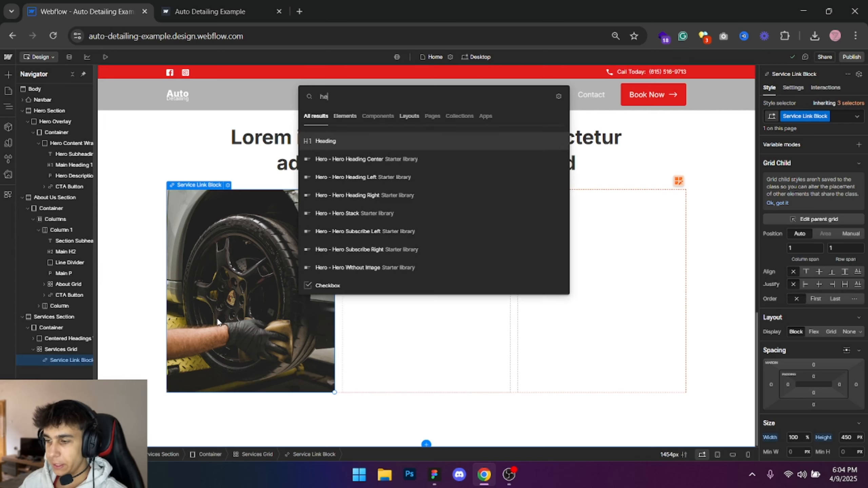
pyautogui.press('Return')
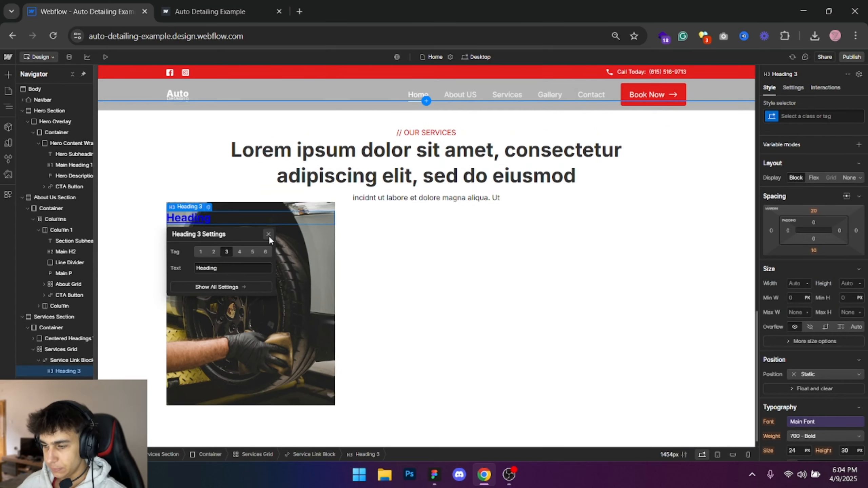
pyautogui.click(268, 235)
# - Change the text of the card's new heading to "Auto Detailing"
pyautogui.hotkey('alt', 'Tab')
pyautogui.hotkey('alt', 'Tab')
pyautogui.click(192, 217)
pyautogui.doubleClick(191, 217)
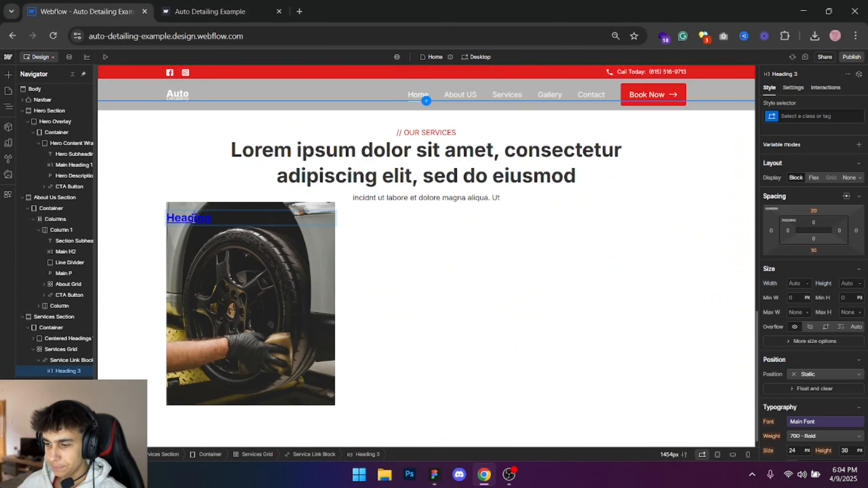
pyautogui.write('Auto Detail')
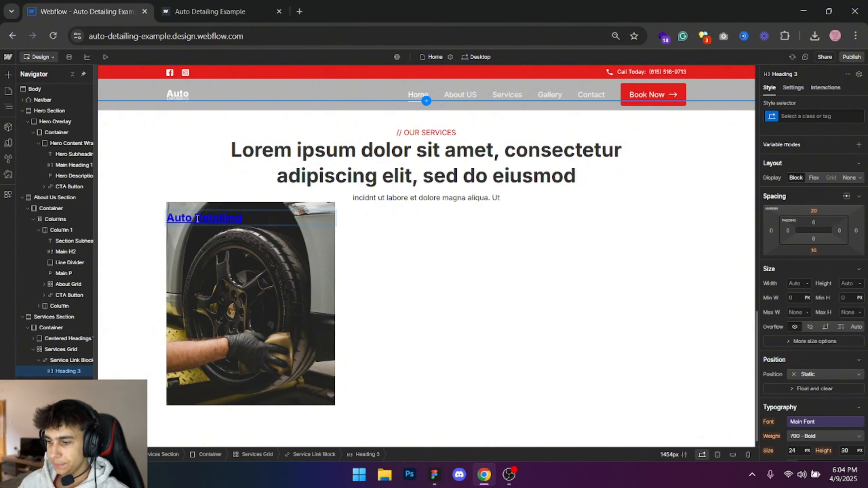
pyautogui.click(246, 241)
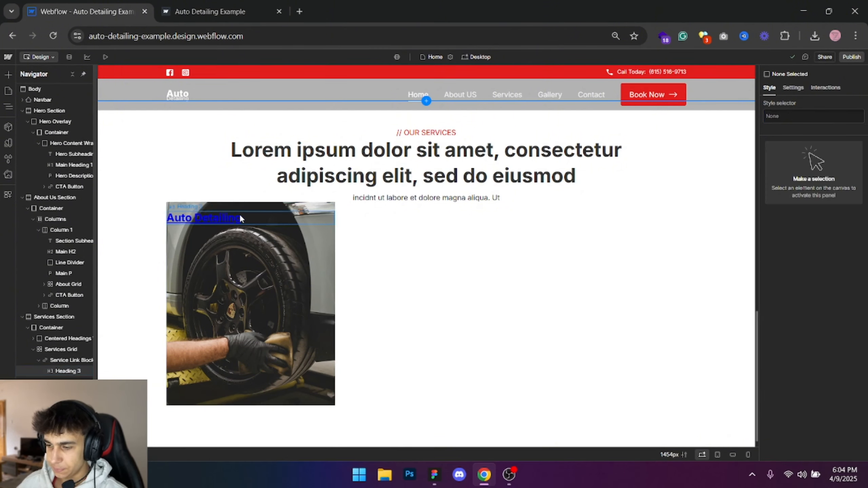
# - Add a paragraph below the Auto Detailing heading and replace its text with the description copied from the first Figma card
pyautogui.click(241, 216)
pyautogui.hotkey('ctrl', 'e')
pyautogui.write('para')
pyautogui.hotkey('alt', 'Tab')
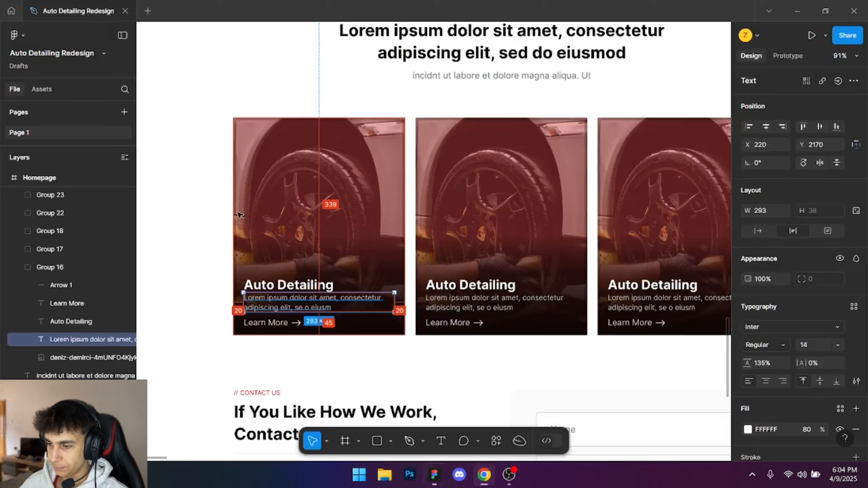
pyautogui.press('Return')
pyautogui.hotkey('ctrl', 'a')
pyautogui.hotkey('alt', 'Tab')
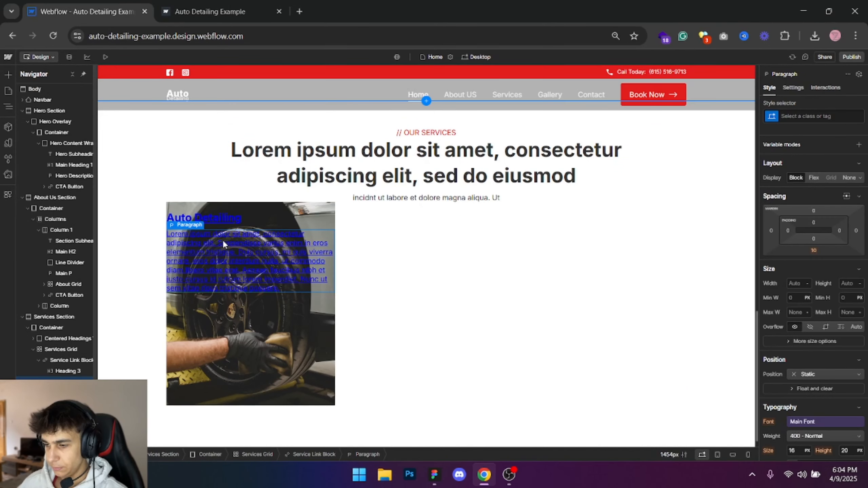
pyautogui.doubleClick(223, 238)
pyautogui.hotkey('ctrl', 'a')
pyautogui.write('Lorem ipsum dolor sit amet, consectetur adipiscing elit, sed do eiusmod')
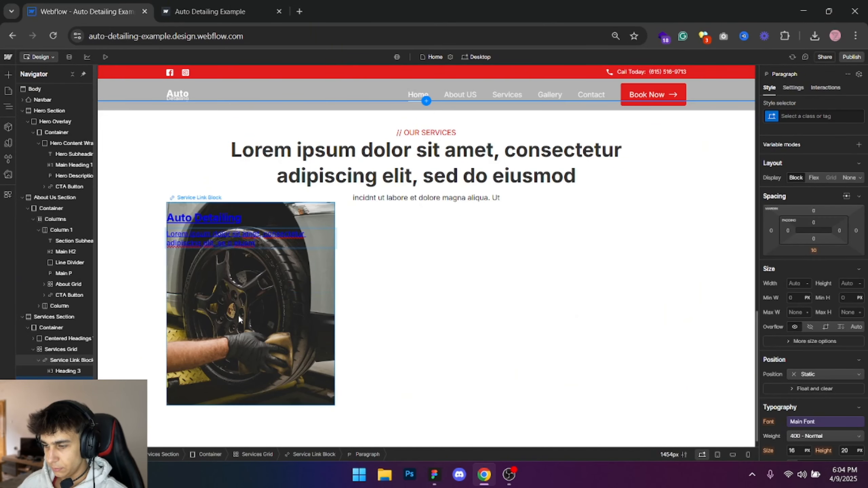
# - Switch to Figma, inspect the Learn More text in the first card, and return to the Service Link Block in Webflow
pyautogui.hotkey('alt', 'Tab')
pyautogui.click(279, 324)
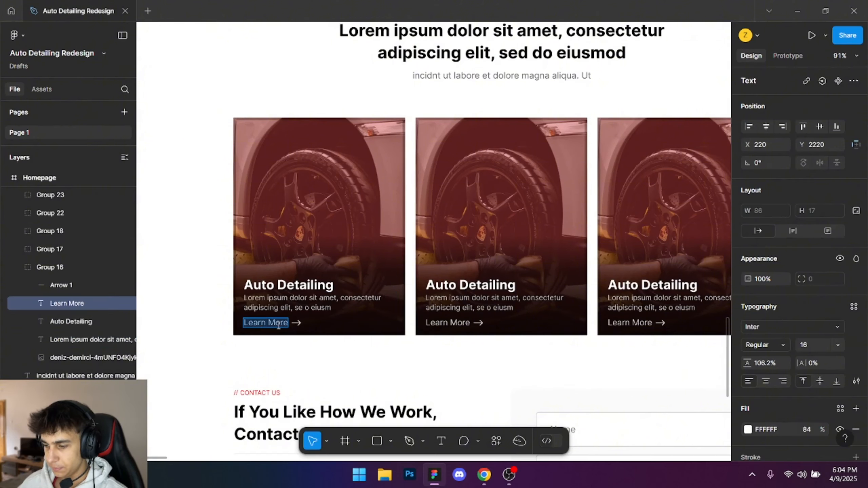
pyautogui.hotkey('alt', 'Tab')
pyautogui.click(51, 360)
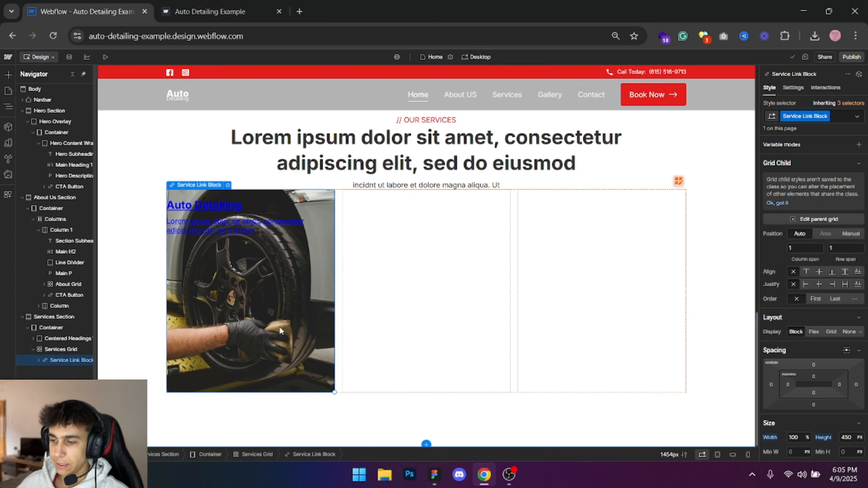
# - Try to add a link block below the card's description paragraph
pyautogui.click(242, 230)
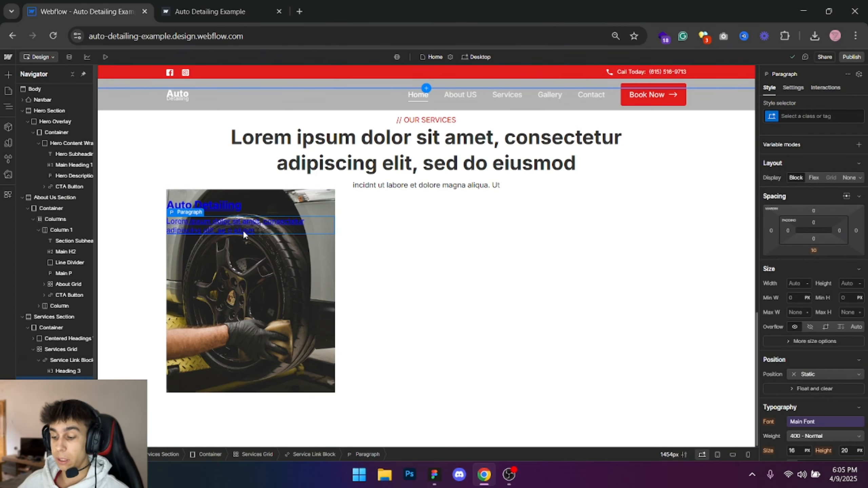
pyautogui.scroll(1, 235, 243)
pyautogui.hotkey('ctrl', 'e')
pyautogui.write('li')
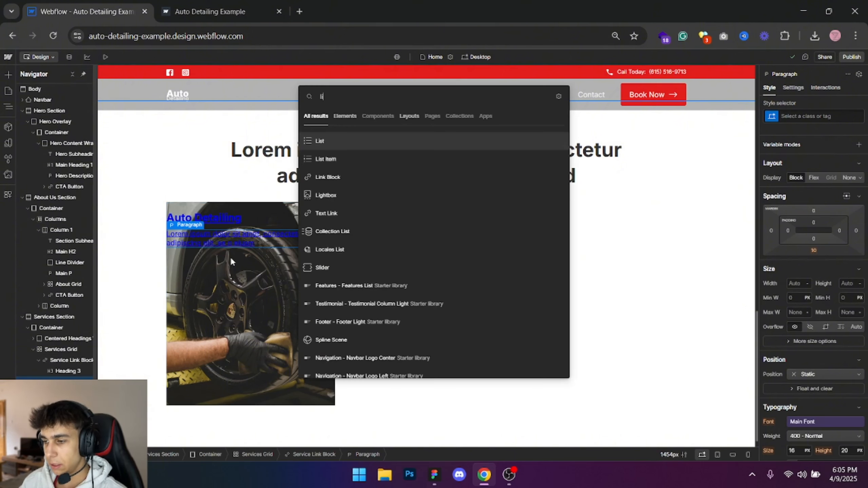
pyautogui.write('nk block')
pyautogui.press('Return')
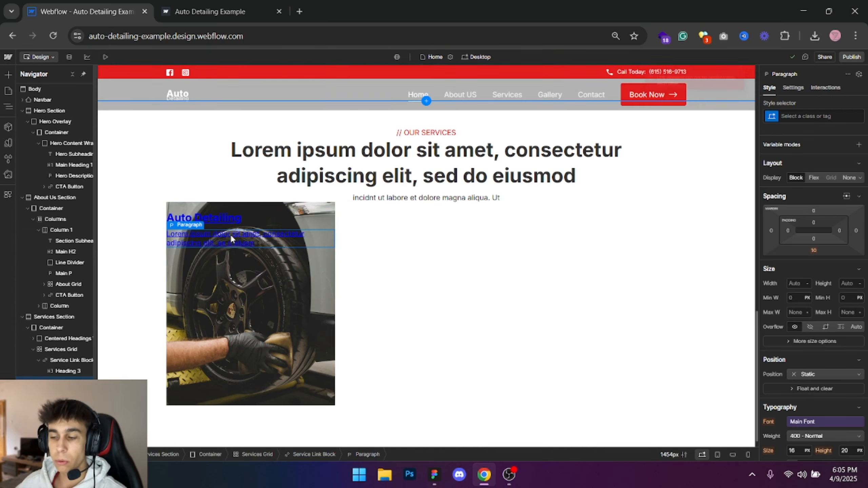
# - Add a div block below the card's description paragraph
pyautogui.hotkey('ctrl', 'e')
pyautogui.write('div block')
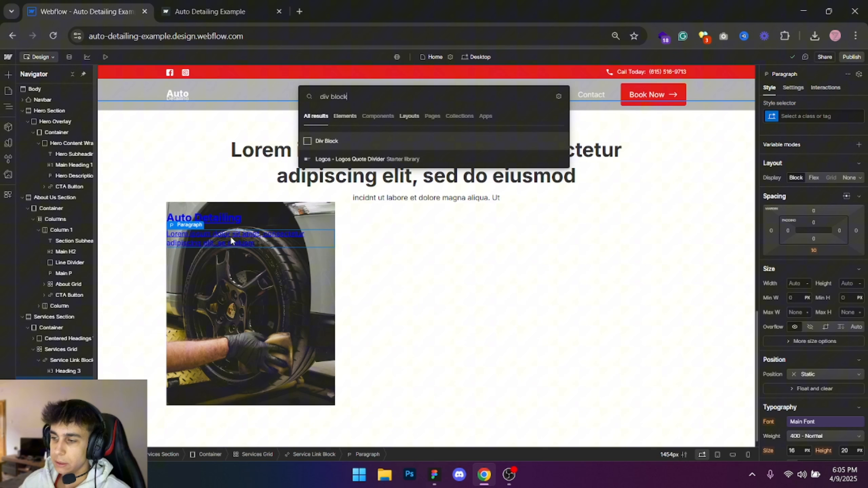
pyautogui.press('Return')
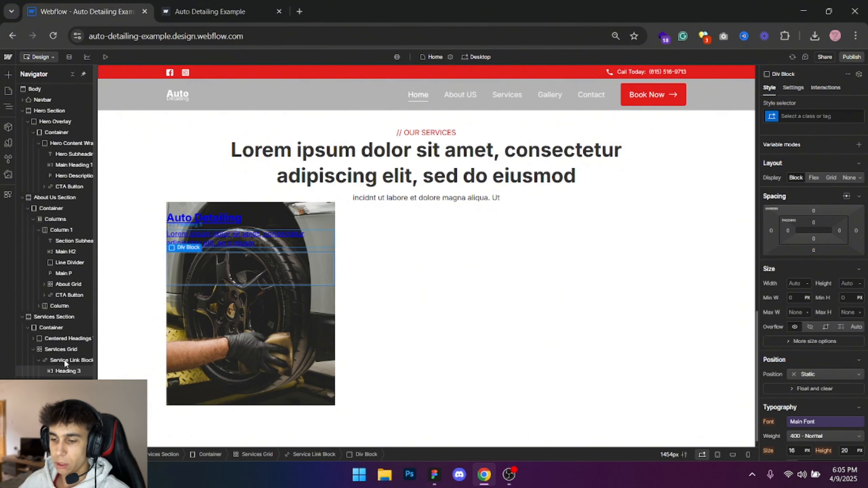
pyautogui.hotkey('ctrl', 'e')
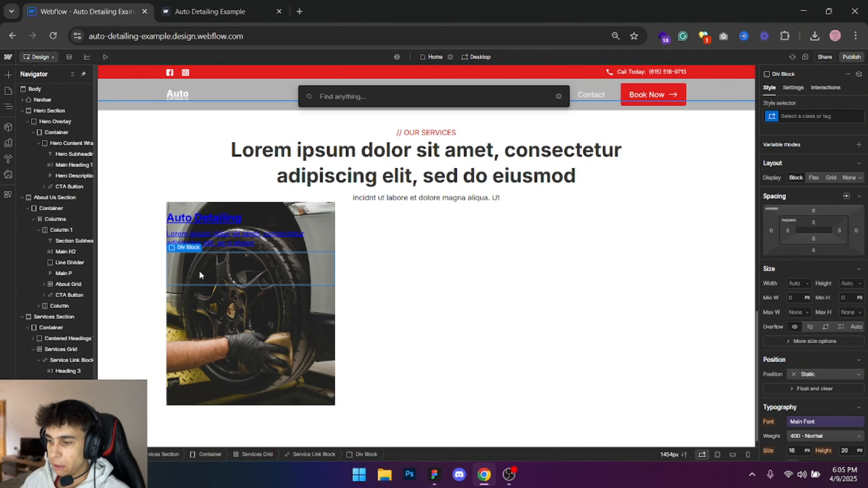
pyautogui.write('text block')
pyautogui.press('Escape')
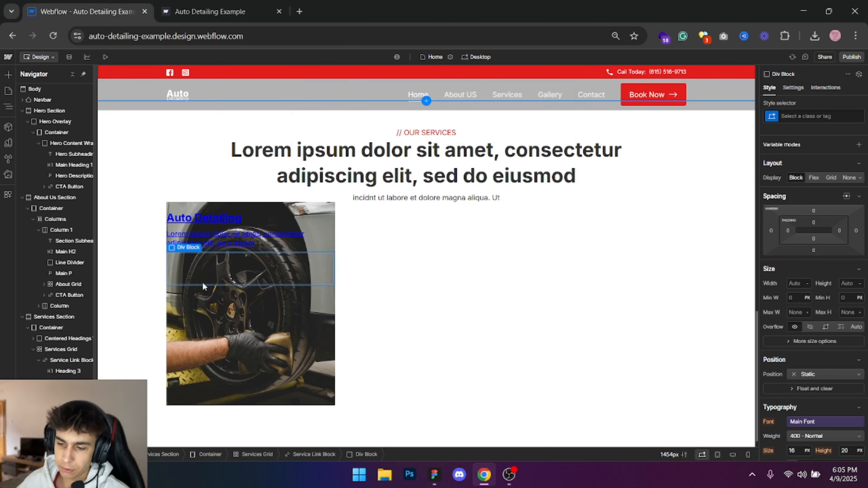
# - Give the new div block the class "Service Card CTA"
pyautogui.click(804, 116)
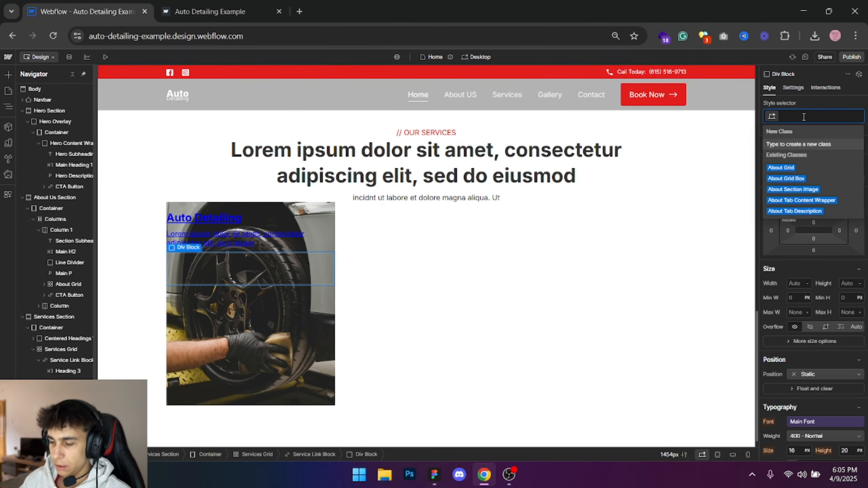
pyautogui.write('Service Card CTA')
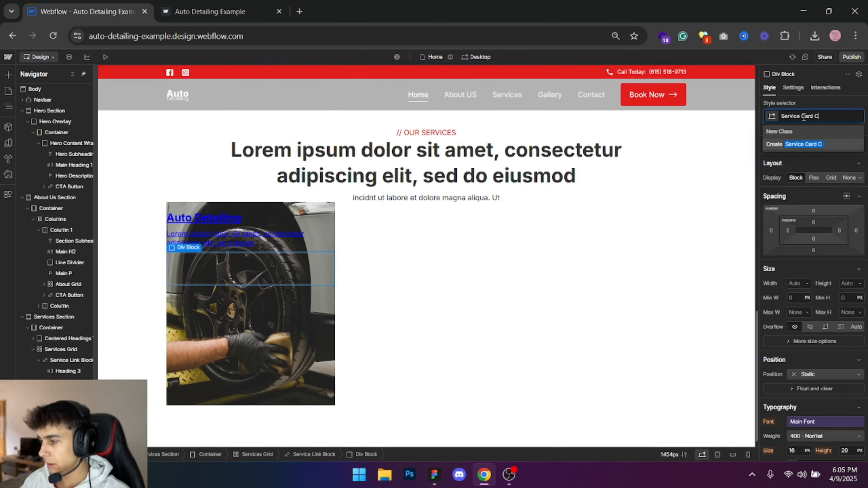
pyautogui.press('Return')
# - Add a text block inside the Service Card CTA div and give it the class "S Card CTA Text"
pyautogui.hotkey('ctrl', 'e')
pyautogui.write('text bloc')
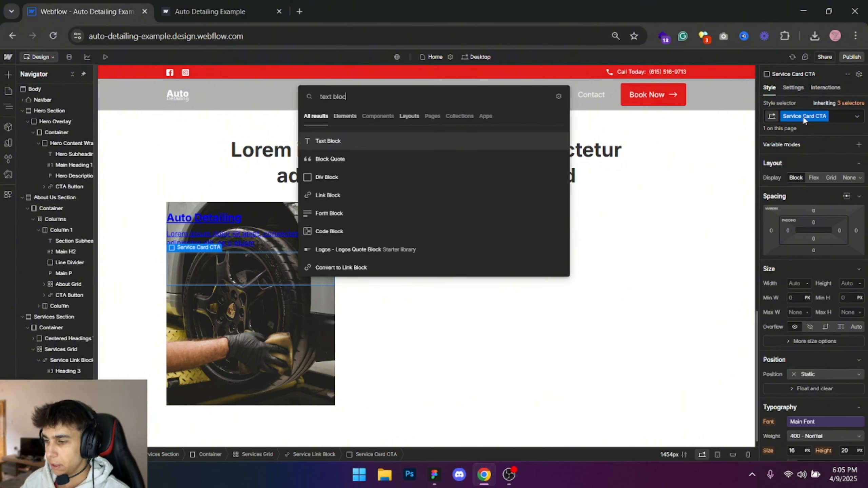
pyautogui.press('Return')
pyautogui.click(803, 117)
pyautogui.write('Serv')
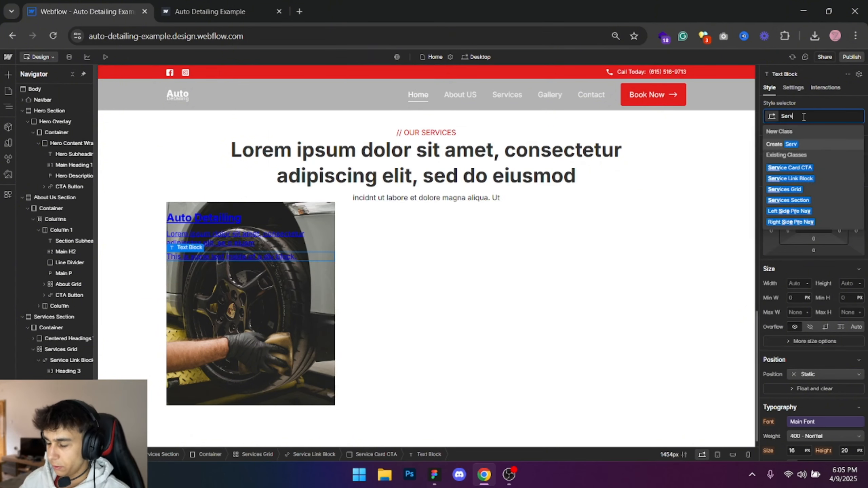
pyautogui.write('iesS')
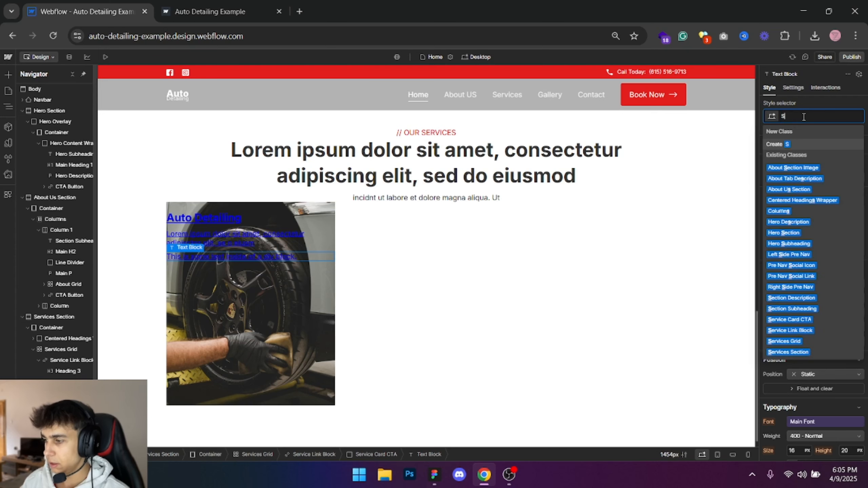
pyautogui.write('_')
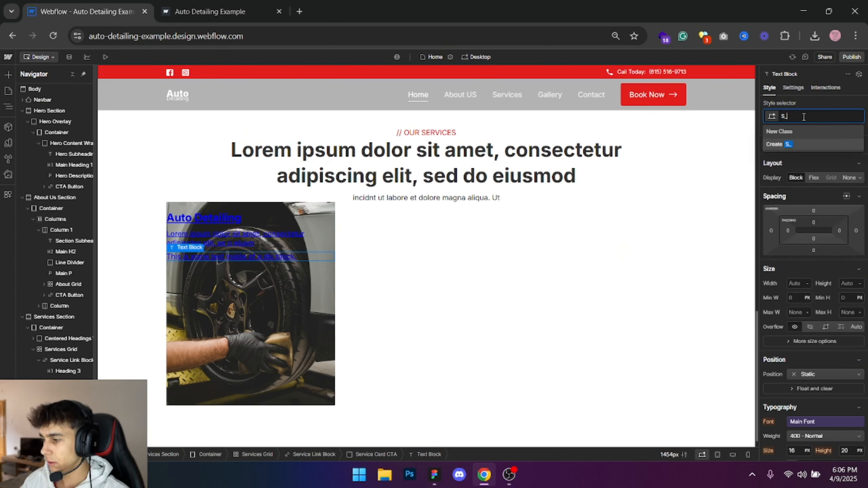
pyautogui.write('CA')
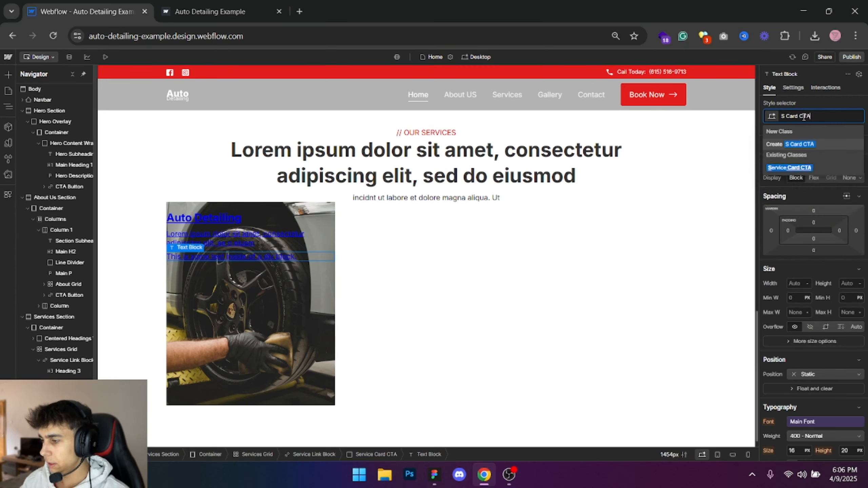
pyautogui.write('Text')
pyautogui.press('Return')
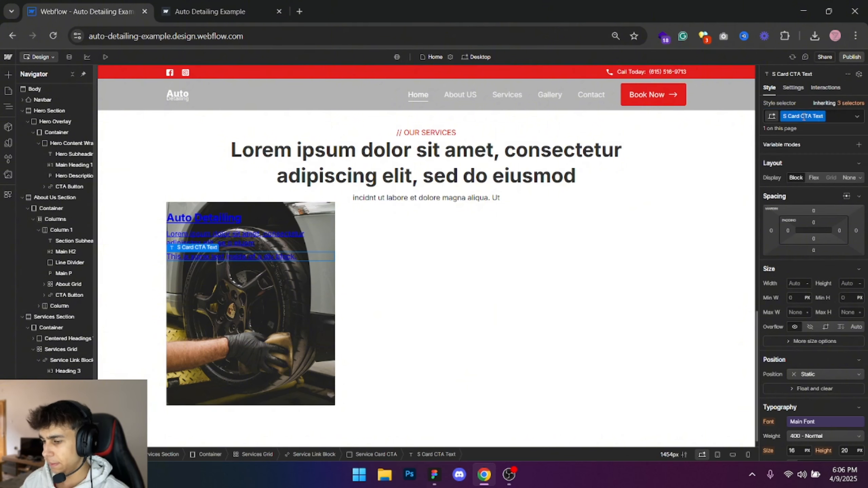
# - Replace the placeholder text of the S Card CTA Text block with "Learn More"
pyautogui.hotkey('ctrl', 'e')
pyautogui.press('Escape')
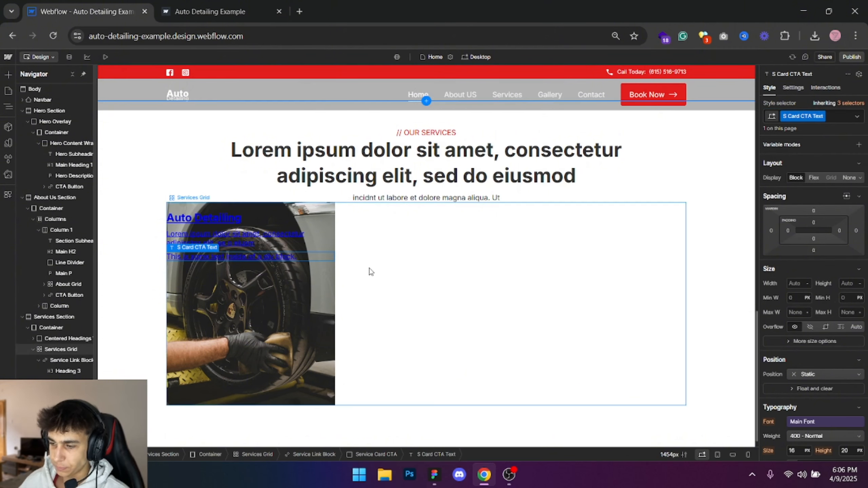
pyautogui.doubleClick(239, 256)
pyautogui.write('Learn More')
pyautogui.press('Escape')
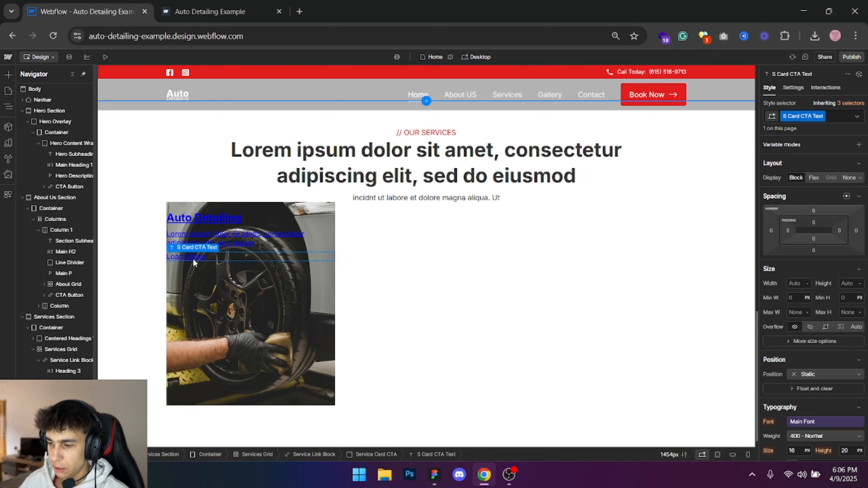
# - Add an image after the Learn More text and replace its placeholder with the arrow SVG from the assets
pyautogui.hotkey('ctrl', 'e')
pyautogui.write('te')
pyautogui.press('BackSpace')
pyautogui.press('BackSpace')
pyautogui.write('image')
pyautogui.press('Return')
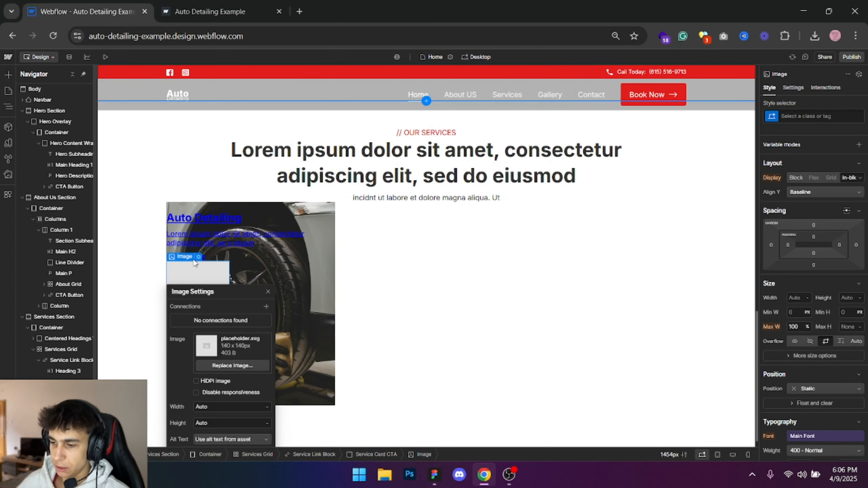
pyautogui.click(242, 368)
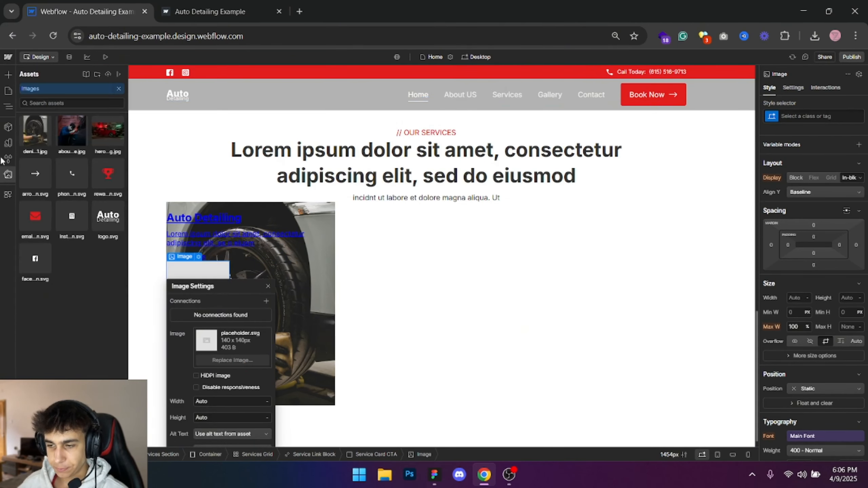
pyautogui.click(85, 191)
pyautogui.click(268, 276)
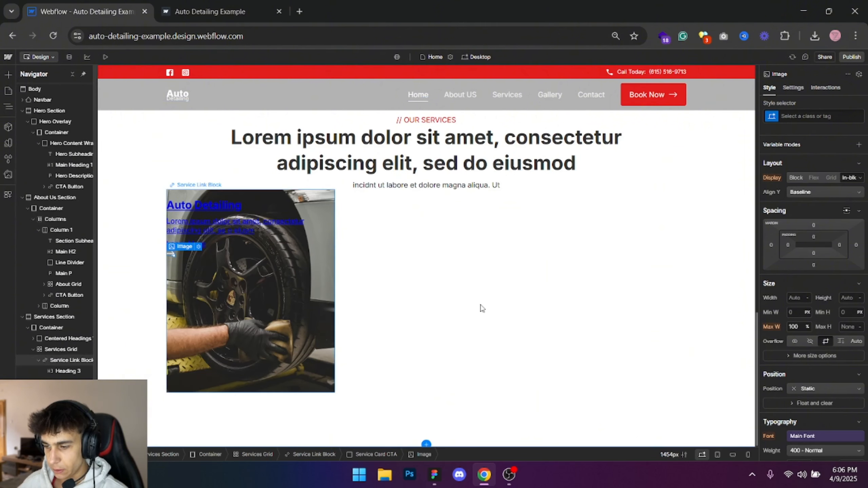
# - Give the arrow image the class "S Card CTA Img"
pyautogui.click(830, 116)
pyautogui.write('S Card')
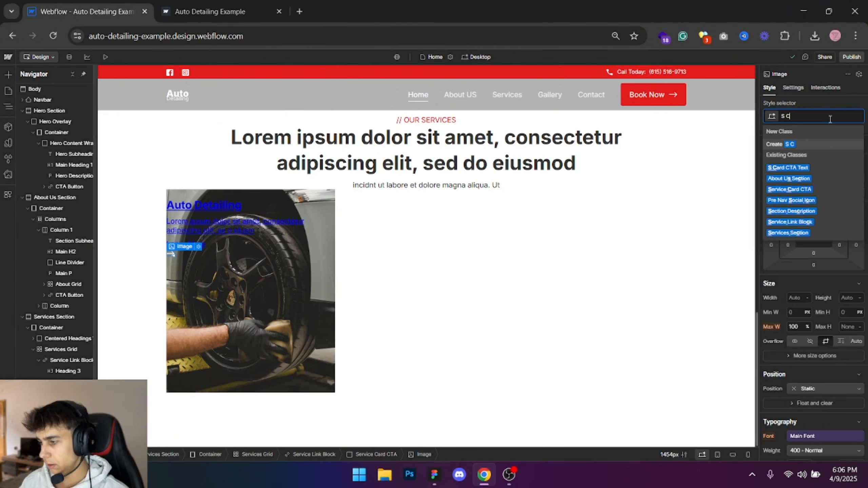
pyautogui.write('Img')
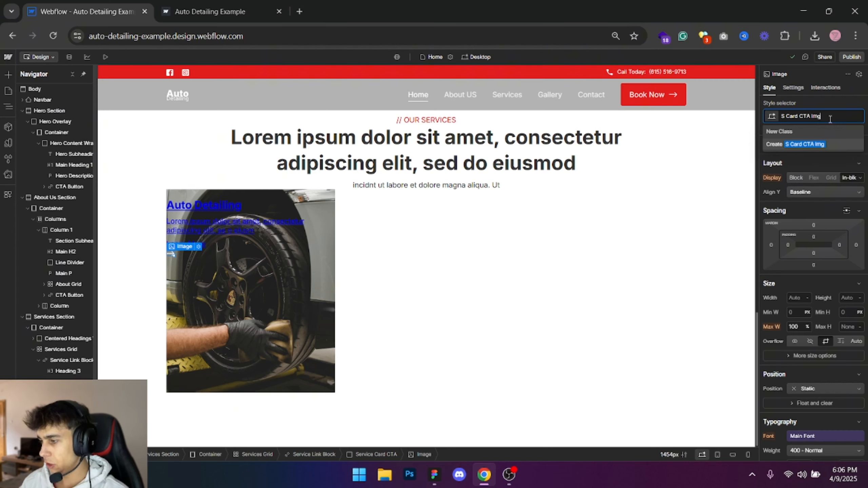
pyautogui.press('Return')
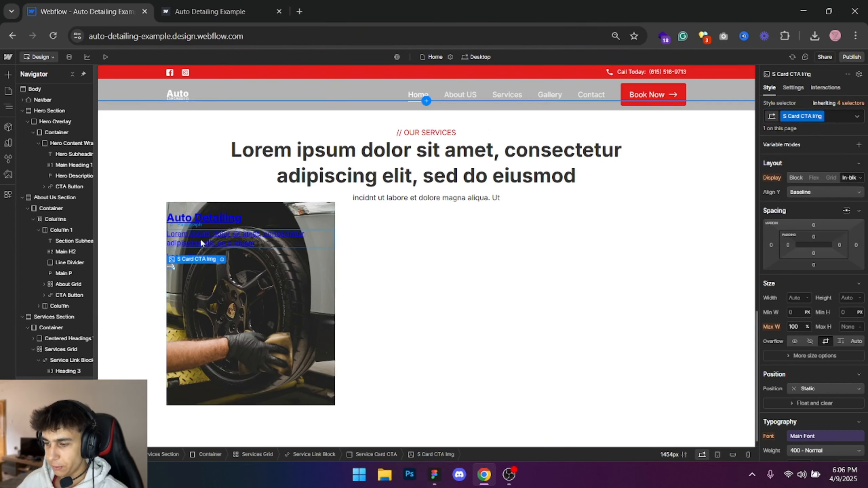
# - Check the first card's inner spacing in Figma and set the Service Link Block's padding to 20 px on all sides in Webflow
pyautogui.click(265, 205)
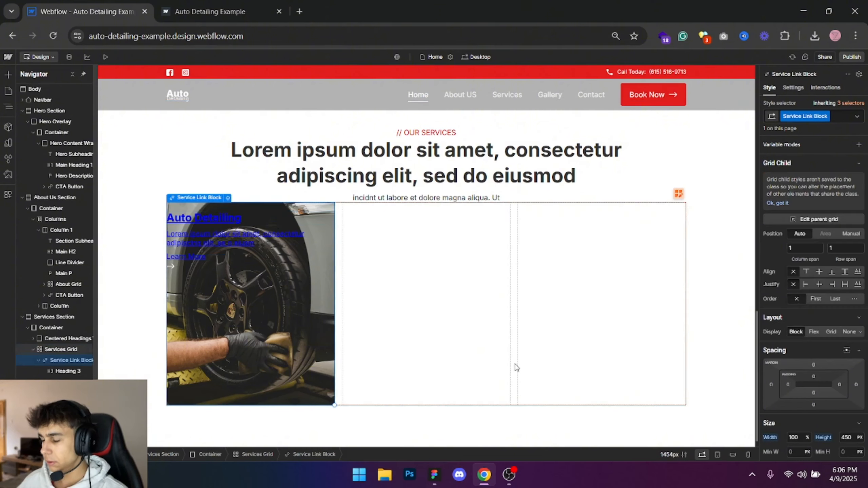
pyautogui.click(435, 474)
pyautogui.click(223, 288)
pyautogui.scroll(4, 253, 299)
pyautogui.hotkey('alt', 'Tab')
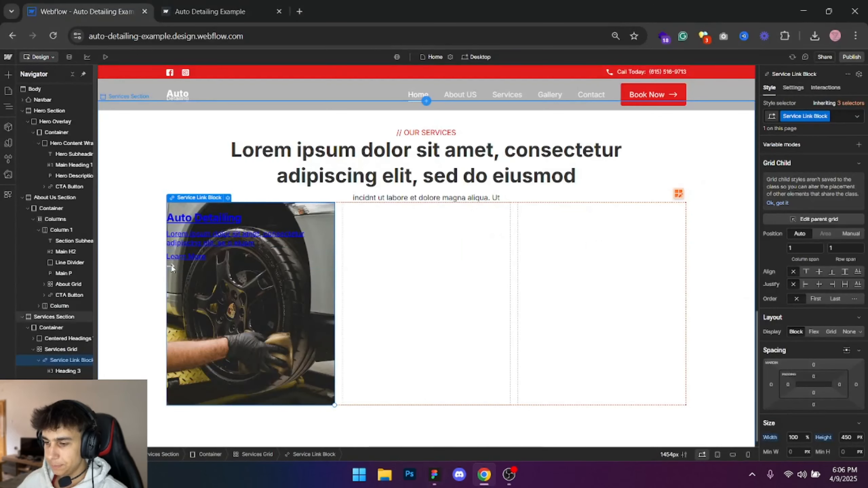
pyautogui.hotkey('alt', 'Tab')
pyautogui.hotkey('alt', 'Tab')
pyautogui.click(814, 376)
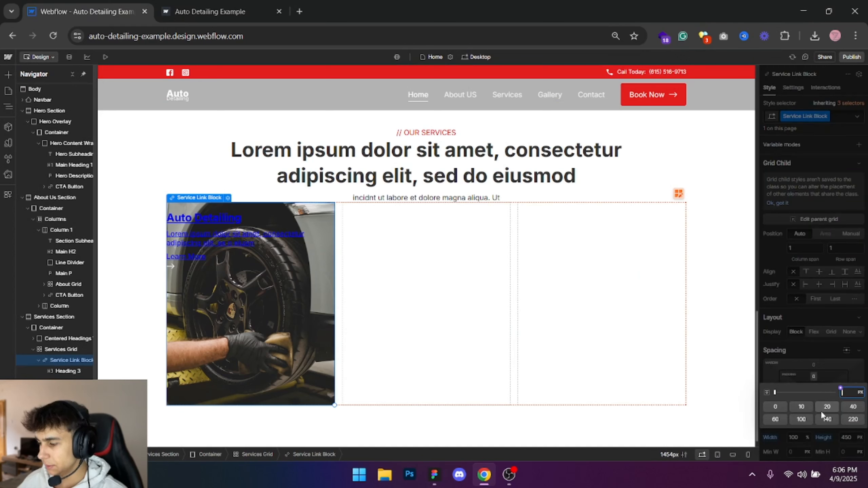
pyautogui.keyDown('shift'); pyautogui.click(826, 407); pyautogui.keyUp('shift')
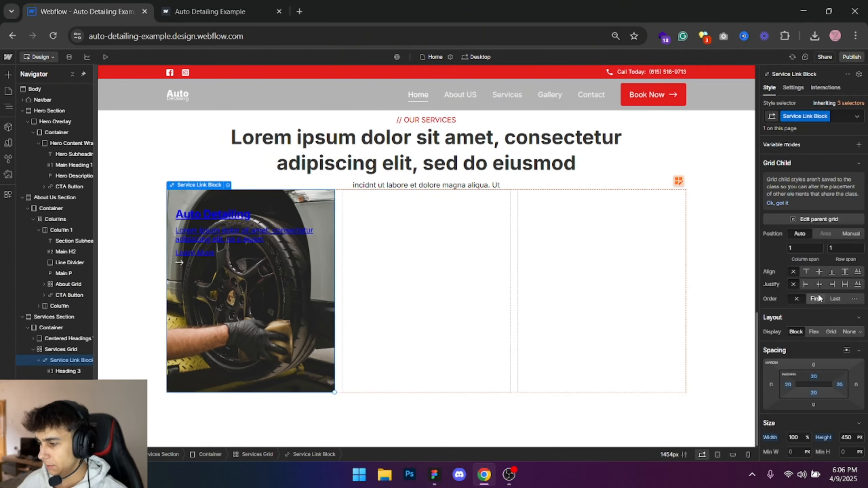
# - Set the Service Link Block to a vertical flex layout with its content aligned left and bottom
pyautogui.click(814, 331)
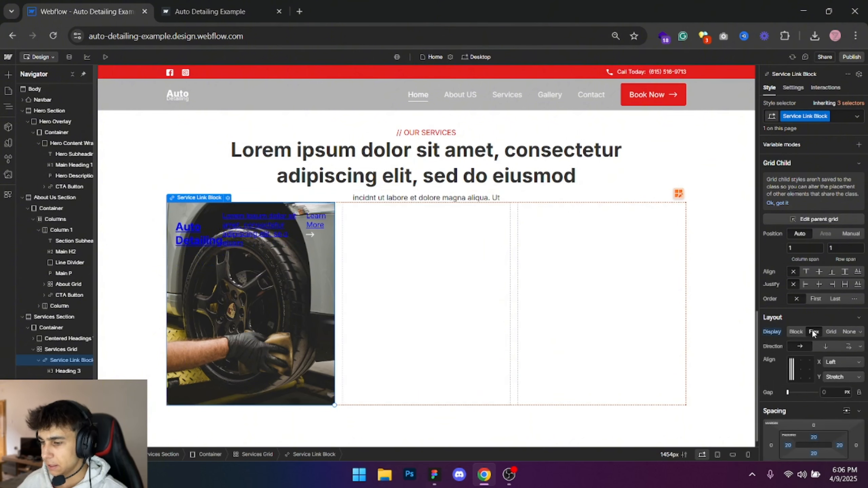
pyautogui.click(826, 346)
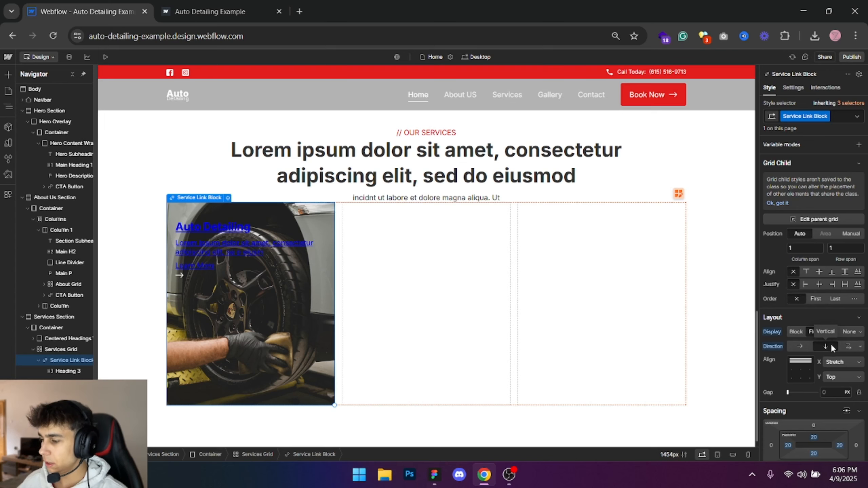
pyautogui.click(792, 379)
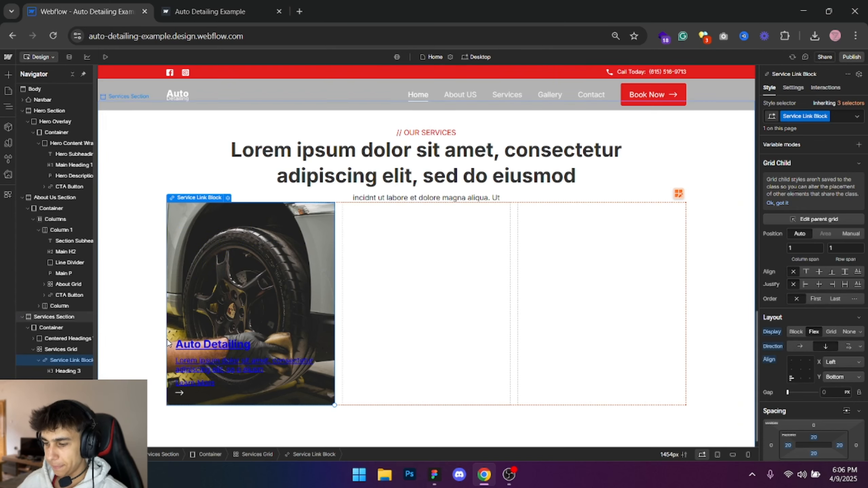
# - Switch to Figma, compare the layout of the first card's title, description and Learn More link, and return to Webflow
pyautogui.hotkey('alt', 'Tab')
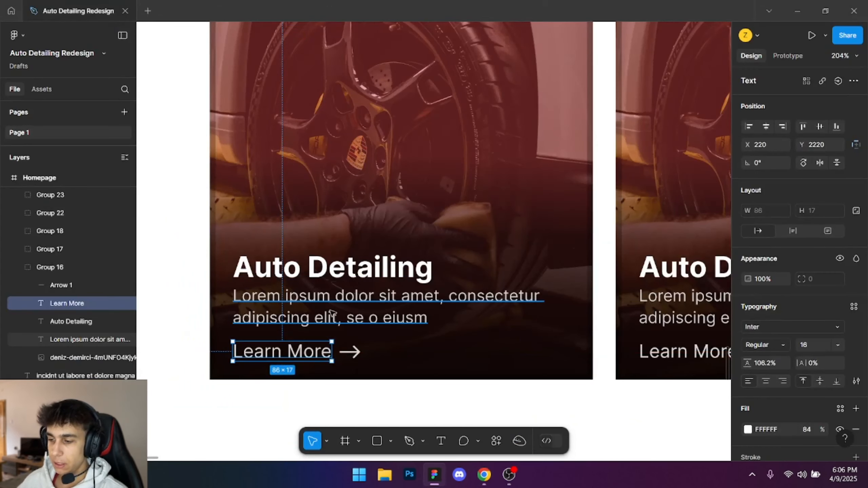
pyautogui.hotkey('alt', 'Tab')
pyautogui.hotkey('alt', 'Tab')
pyautogui.click(186, 236)
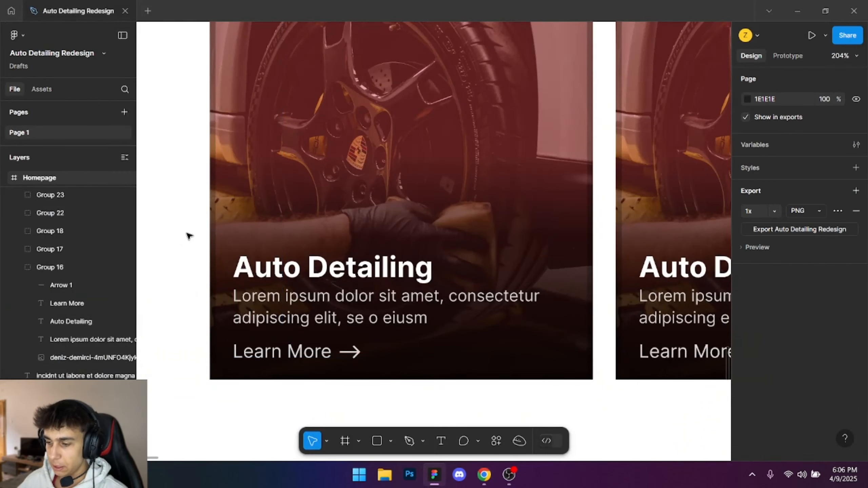
pyautogui.scroll(-5, 219, 301)
pyautogui.hotkey('alt', 'Tab')
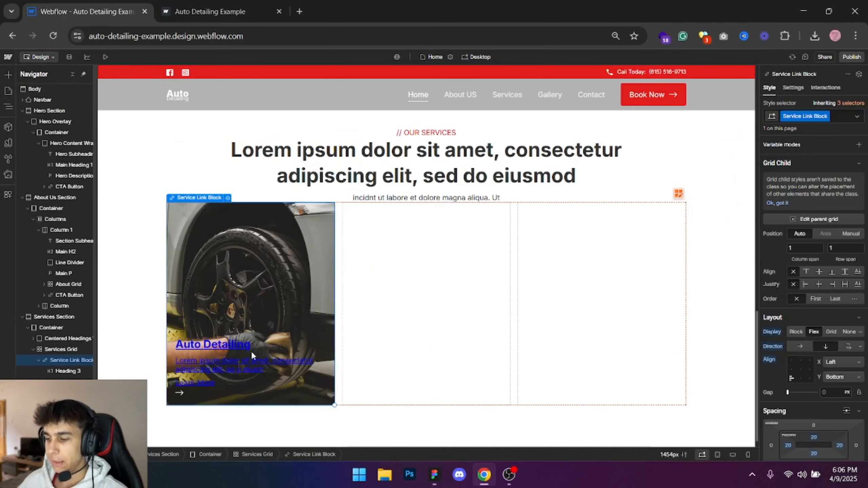
# - Publish the site to the auto-detailing-example.webflow.io staging domain
pyautogui.click(222, 342)
pyautogui.click(279, 301)
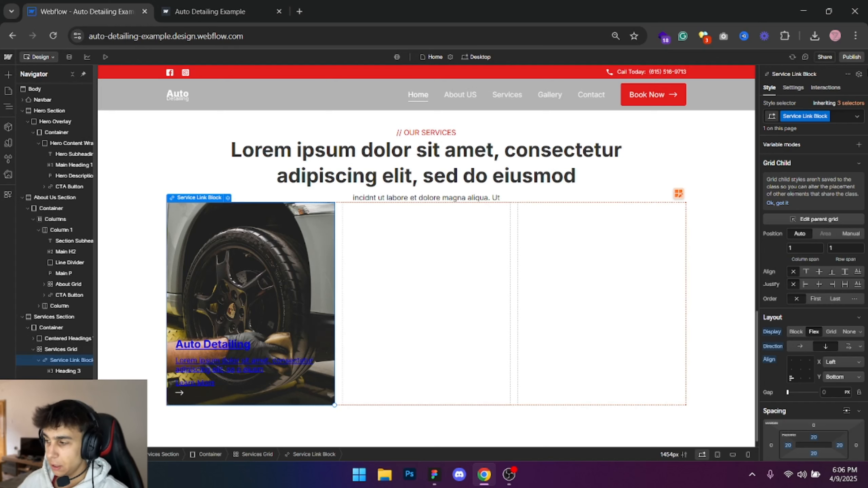
pyautogui.click(851, 57)
pyautogui.click(812, 197)
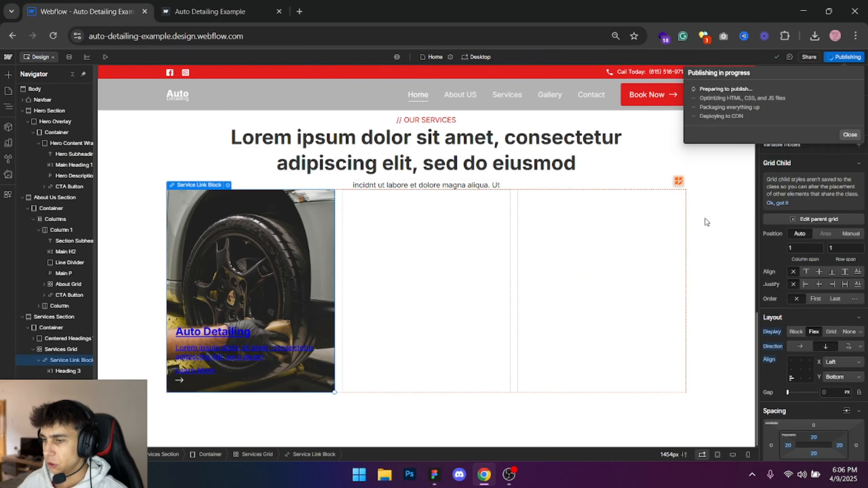
# - Reload the published page, examine the first service card's text styling, and return to the Webflow designer
pyautogui.click(220, 7)
pyautogui.press('F5')
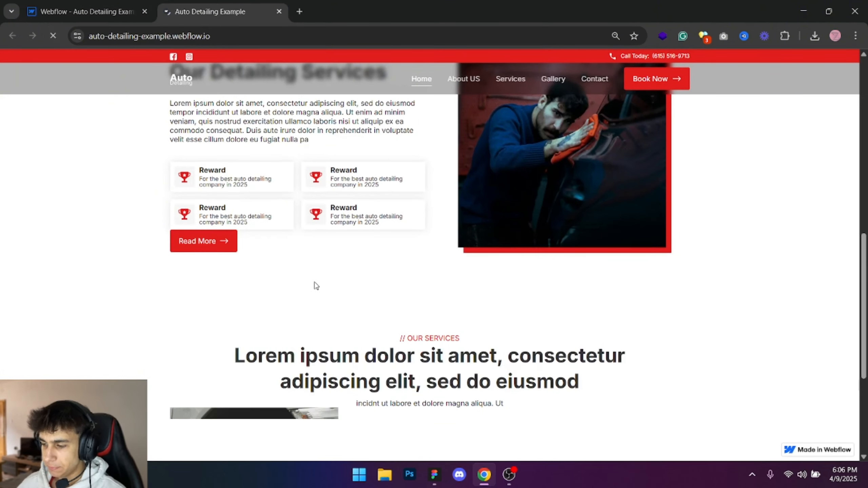
pyautogui.scroll(-5, 314, 285)
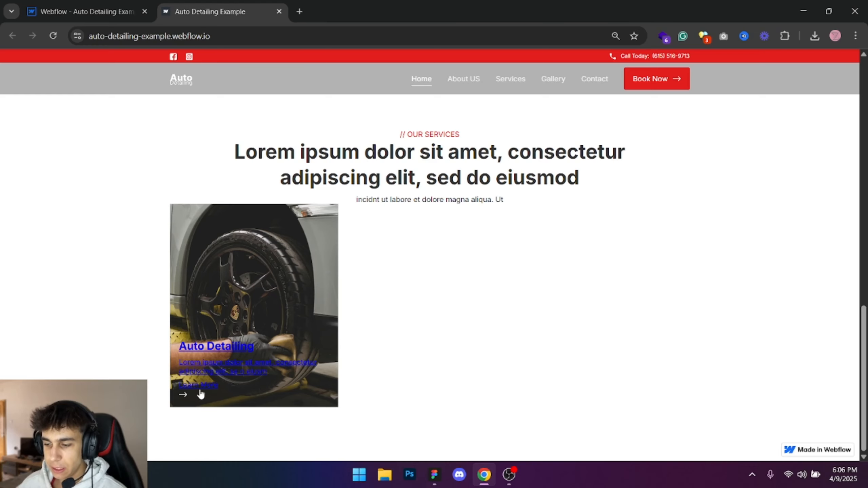
pyautogui.moveTo(270, 372); pyautogui.dragTo(168, 338)
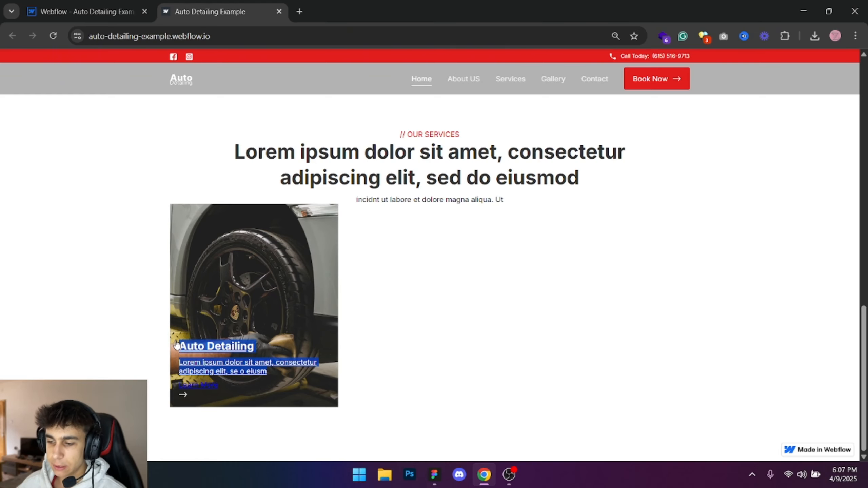
pyautogui.click(99, 10)
pyautogui.click(763, 198)
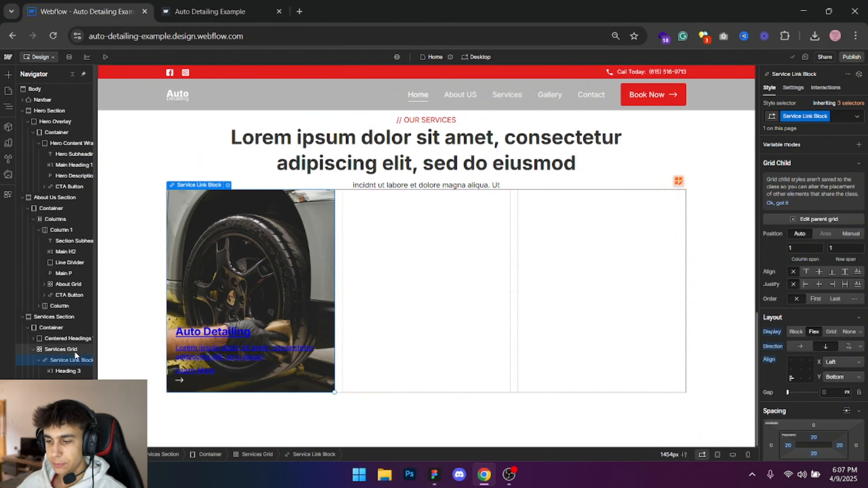
# - Remove the text underline from the Service Link Block and set its text color to white (fff)
pyautogui.scroll(-8, 855, 298)
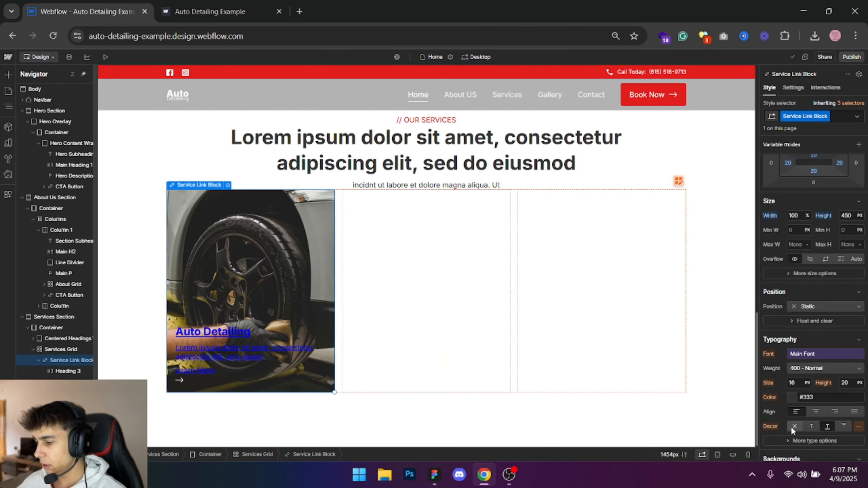
pyautogui.click(794, 427)
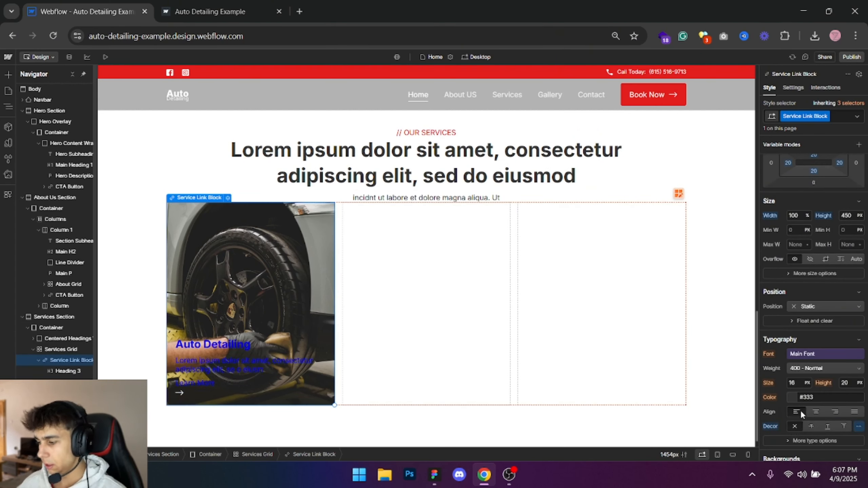
pyautogui.click(811, 397)
pyautogui.write('fff')
pyautogui.press('Return')
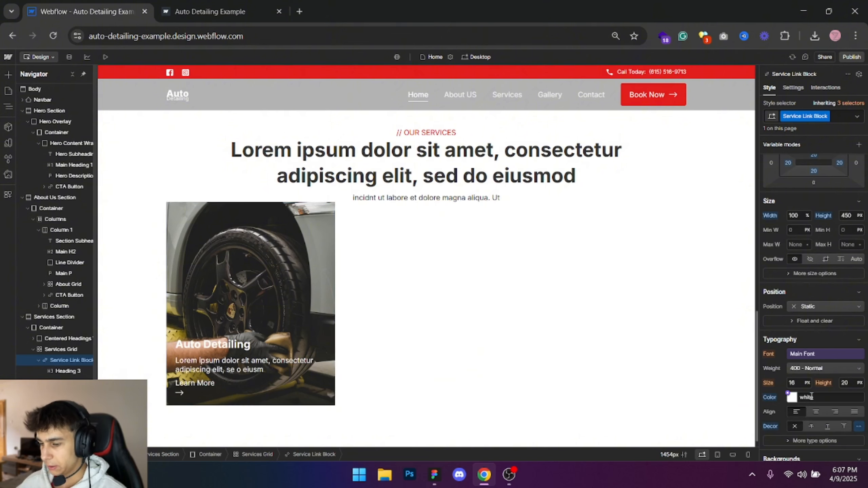
# - Check the card design in Figma and set the Service Card CTA block in Webflow to a flex layout
pyautogui.click(434, 475)
pyautogui.hotkey('alt', 'Tab')
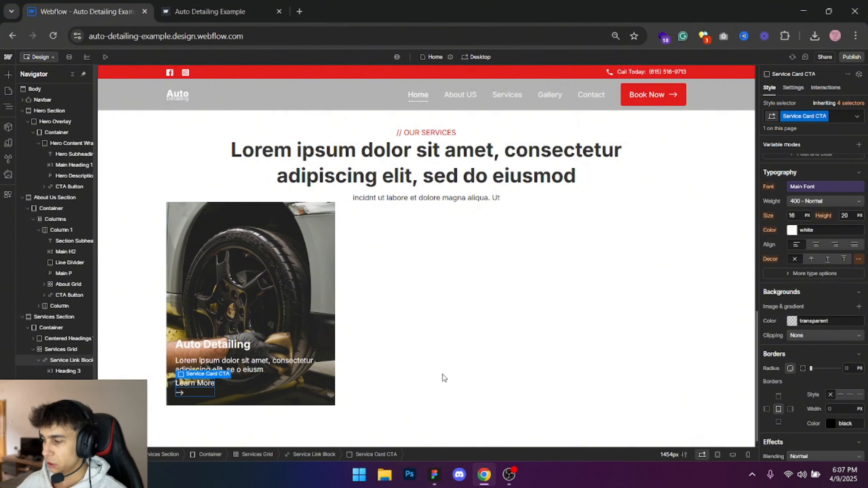
pyautogui.scroll(-1, 444, 377)
pyautogui.scroll(5, 816, 267)
pyautogui.scroll(2, 816, 263)
pyautogui.click(814, 226)
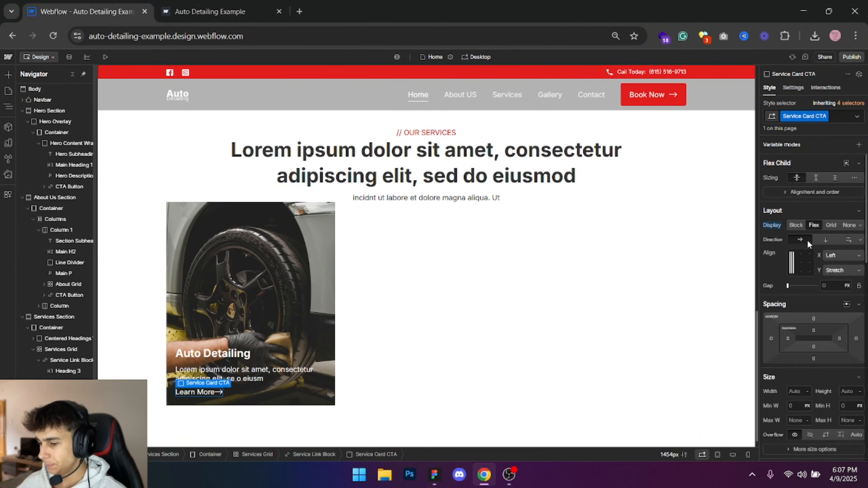
# - Give the arrow image beside Learn More a left margin of 5 px
pyautogui.click(221, 392)
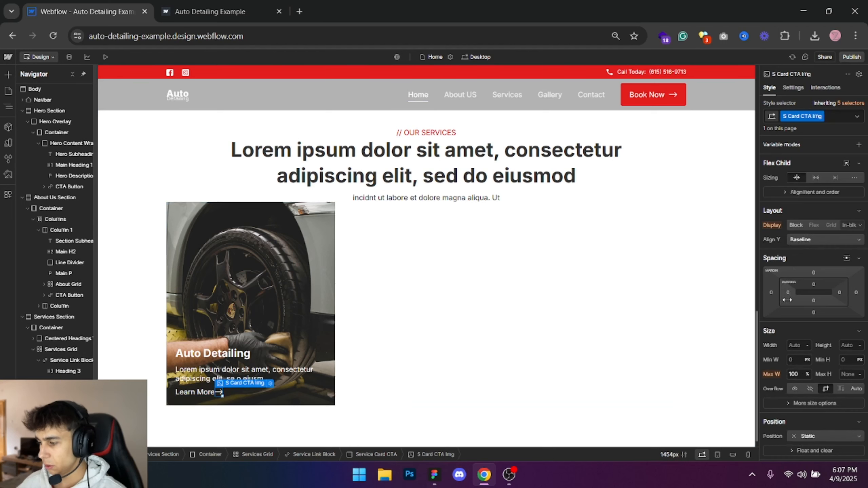
pyautogui.click(771, 293)
pyautogui.write('5')
pyautogui.press('Return')
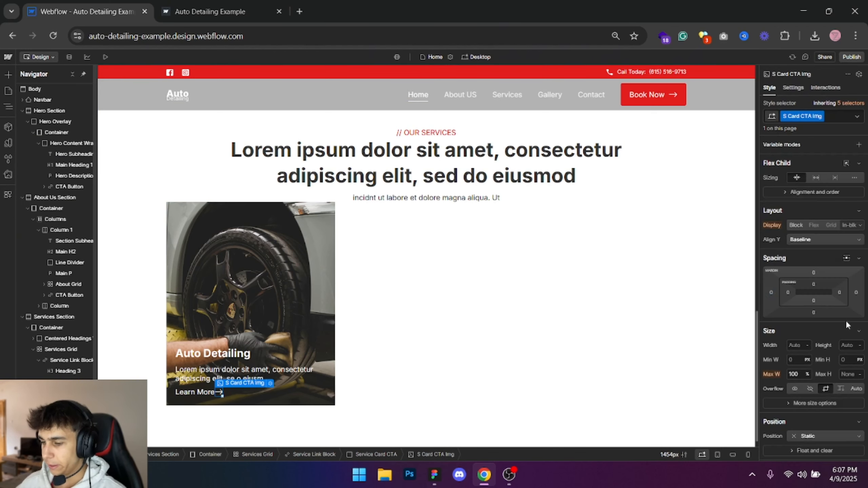
# - Select the Service Link Block, then inspect the first card's image fills in Figma and pick up the red overlay color E11D1D
pyautogui.click(434, 282)
pyautogui.click(203, 230)
pyautogui.hotkey('alt', 'Tab')
pyautogui.hotkey('alt', 'Tab')
pyautogui.scroll(-10, 851, 374)
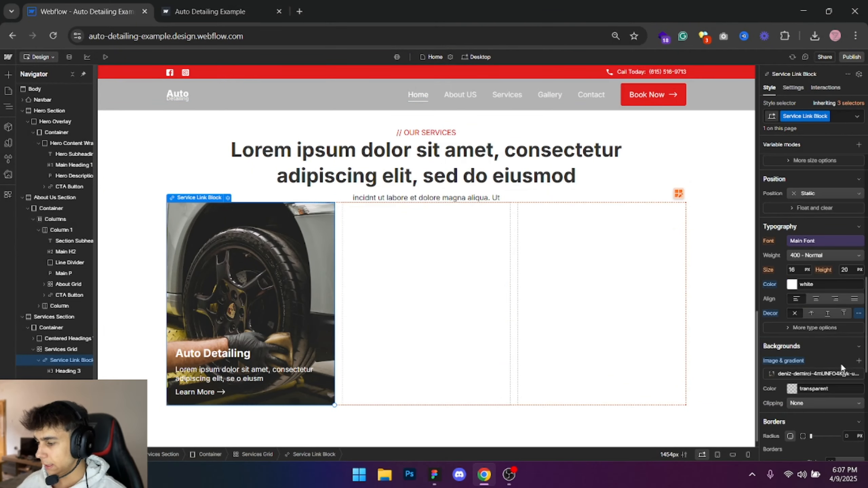
pyautogui.hotkey('alt', 'Tab')
pyautogui.click(239, 219)
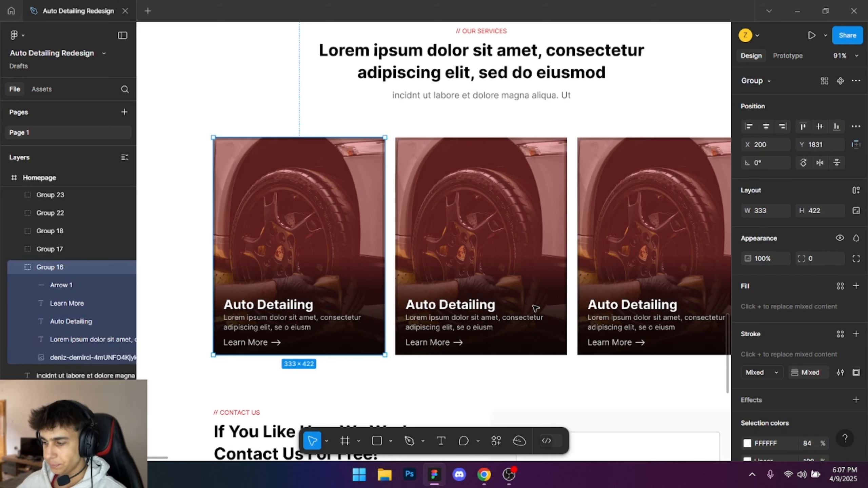
pyautogui.click(290, 203)
pyautogui.click(836, 325)
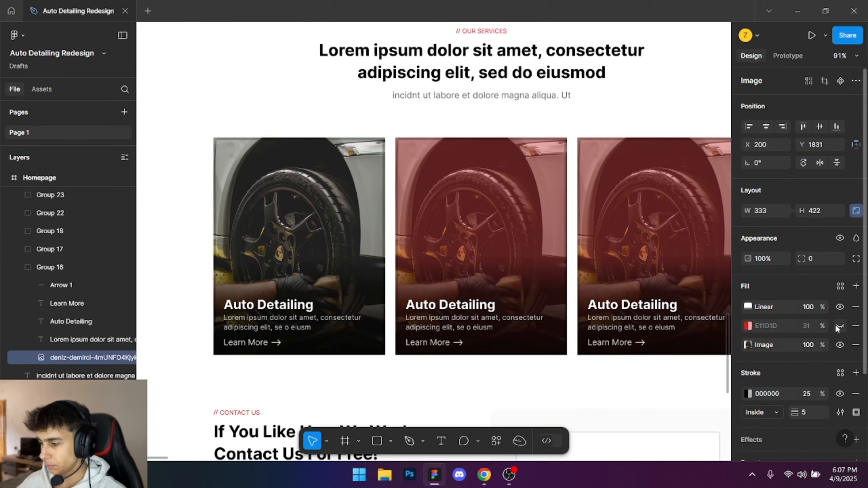
pyautogui.click(835, 325)
pyautogui.click(773, 326)
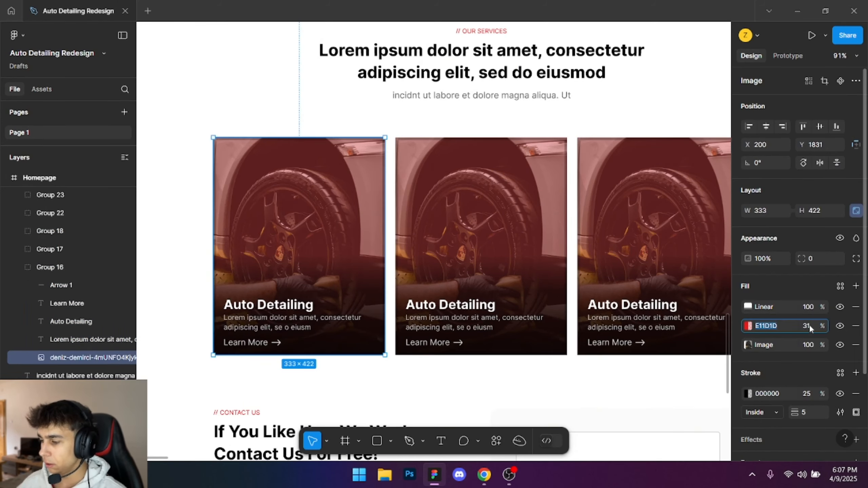
# - Switch to Webflow and add a solid color overlay to the Service Link Block's background using #e11d1d
pyautogui.hotkey('alt', 'Tab')
pyautogui.hotkey('alt', 'Tab')
pyautogui.hotkey('alt', 'Tab')
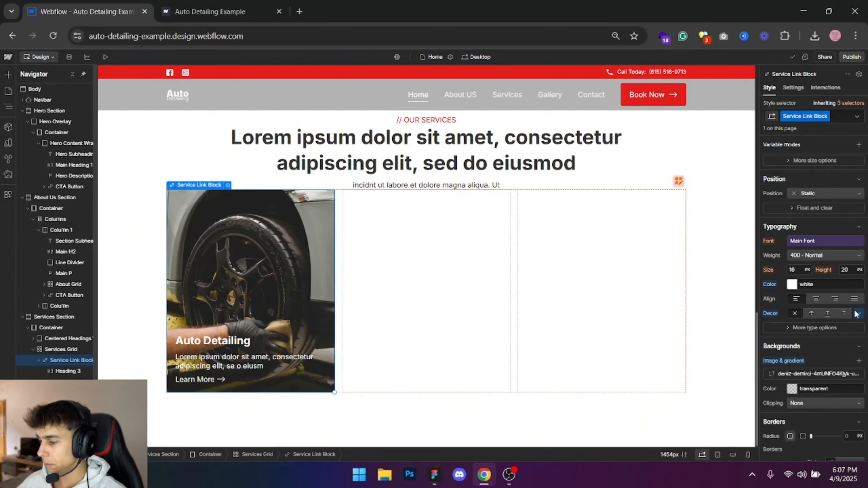
pyautogui.click(858, 362)
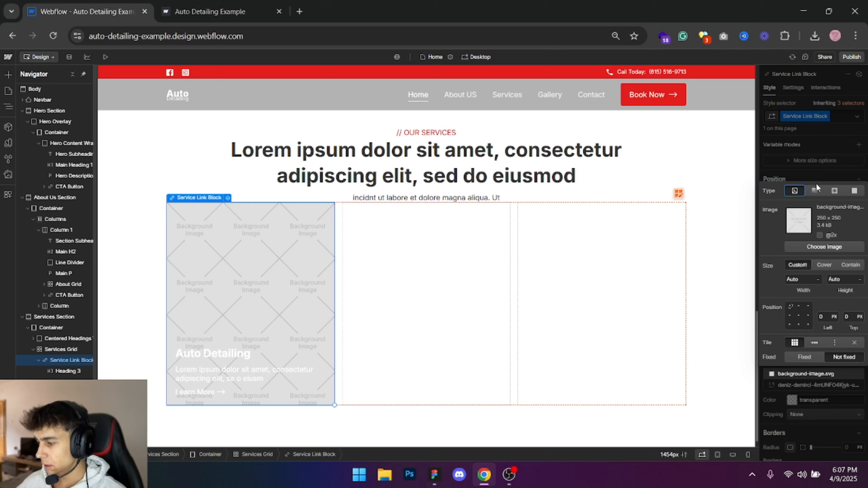
pyautogui.click(855, 192)
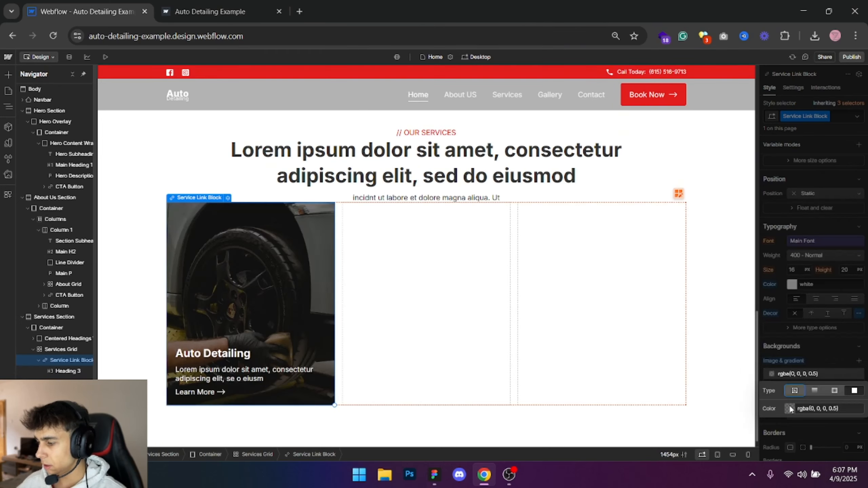
pyautogui.click(824, 409)
pyautogui.write('#e11d1d')
pyautogui.press('Return')
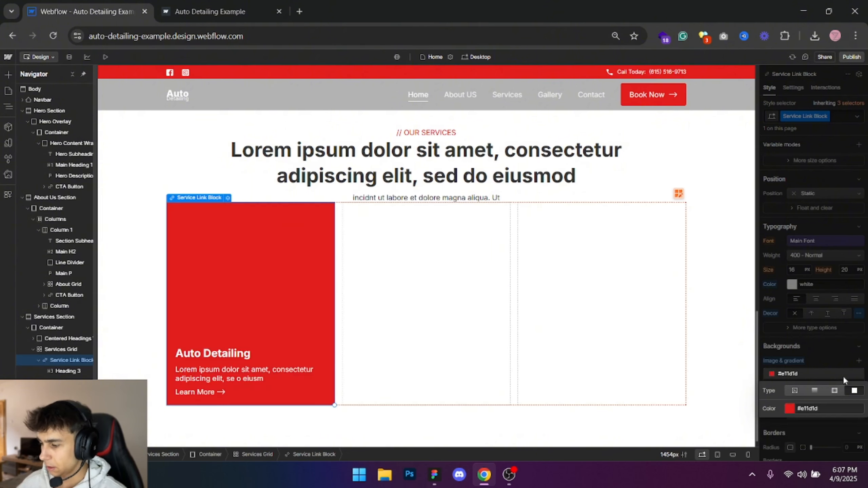
# - Set the red background overlay's opacity to 31%
pyautogui.click(789, 409)
pyautogui.click(861, 376)
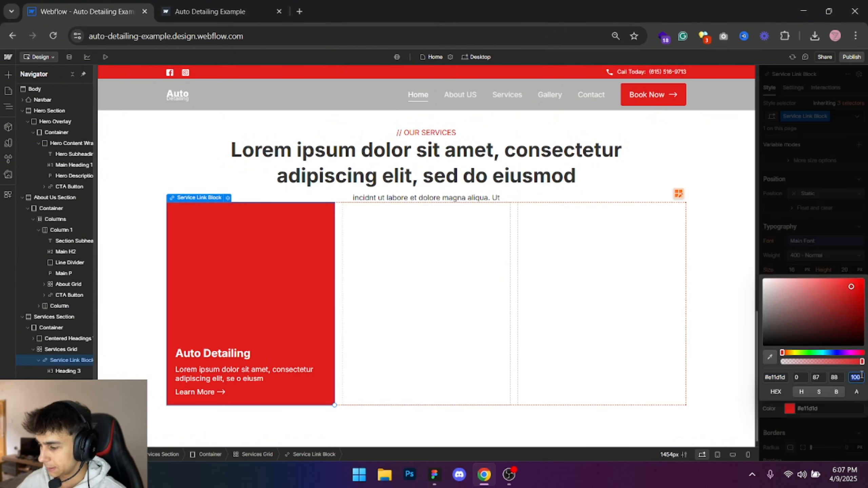
pyautogui.press('Return')
pyautogui.click(828, 198)
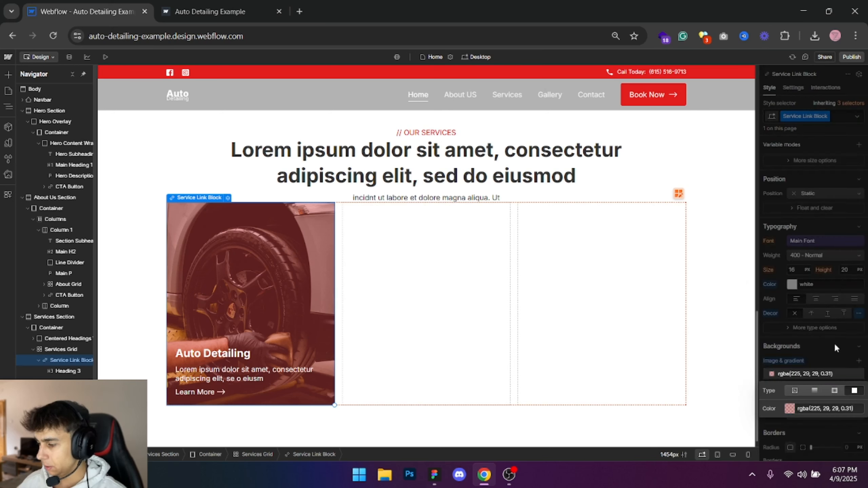
# - Add another background layer to the Service Link Block and make it a linear gradient
pyautogui.click(858, 362)
pyautogui.click(817, 189)
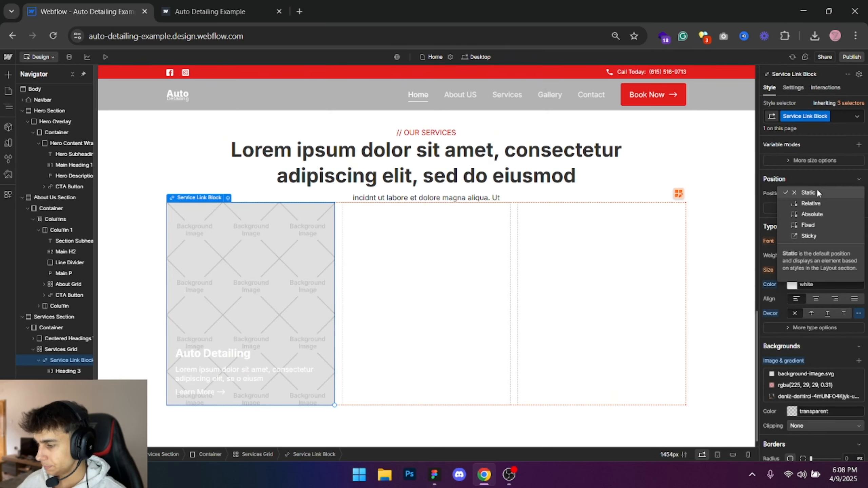
pyautogui.click(807, 373)
pyautogui.click(806, 374)
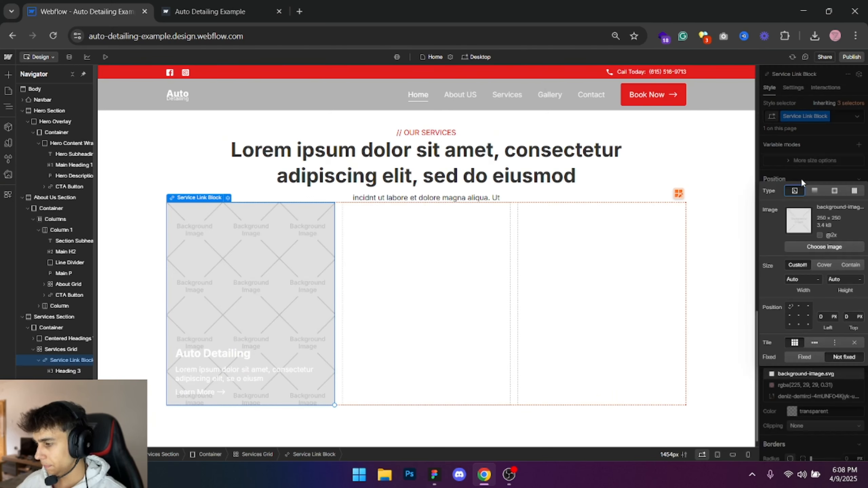
pyautogui.click(813, 190)
# - Check the card's gradient stops in Figma and set the linear gradient's angle in Webflow to 0 degrees
pyautogui.hotkey('alt', 'Tab')
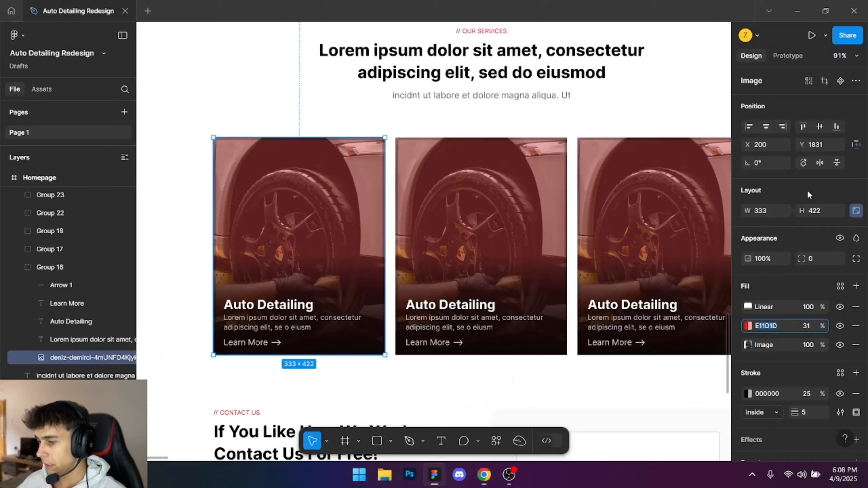
pyautogui.click(748, 307)
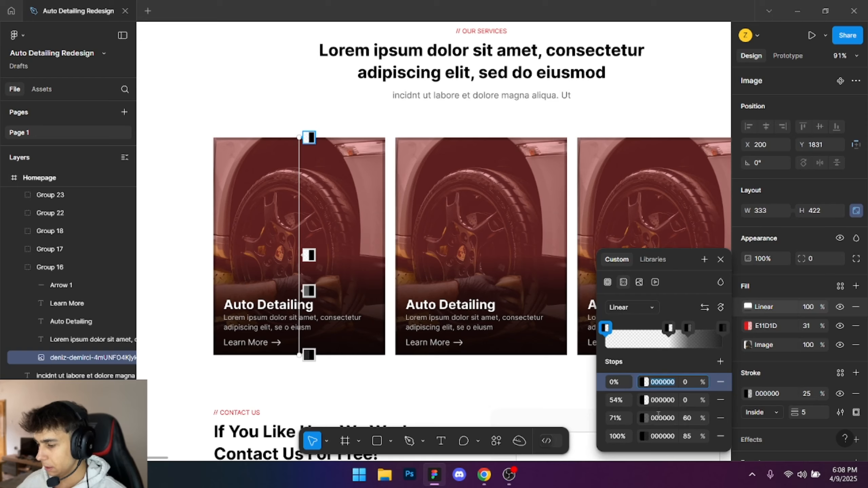
pyautogui.hotkey('alt', 'Tab')
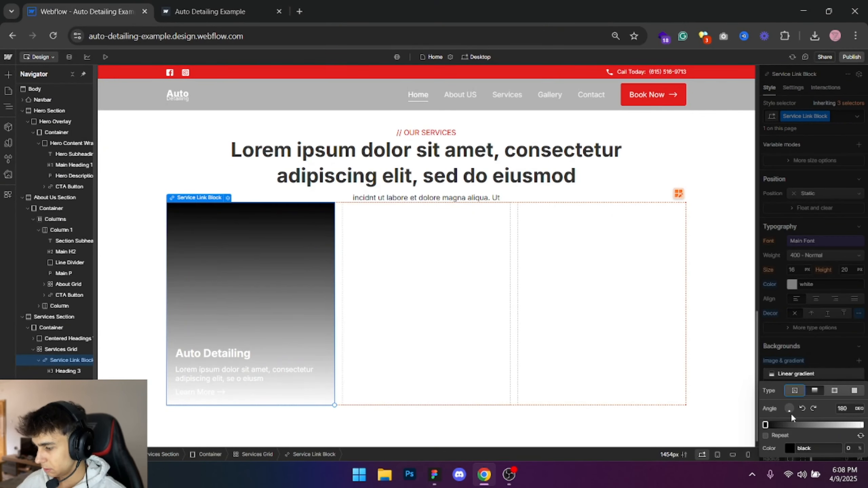
pyautogui.moveTo(789, 408); pyautogui.dragTo(790, 380)
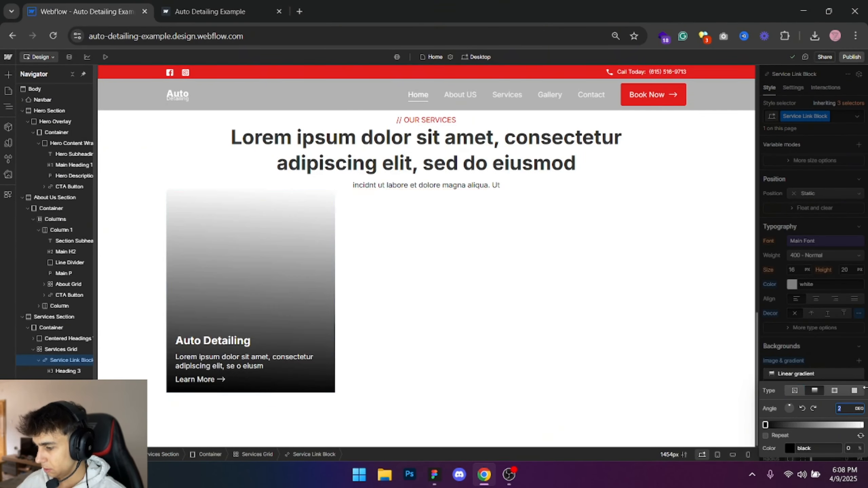
pyautogui.hotkey('alt', 'Tab')
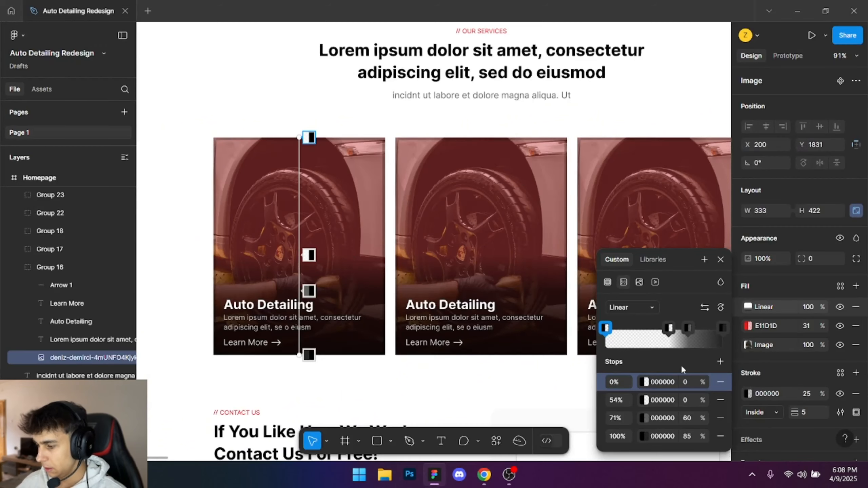
pyautogui.hotkey('alt', 'Tab')
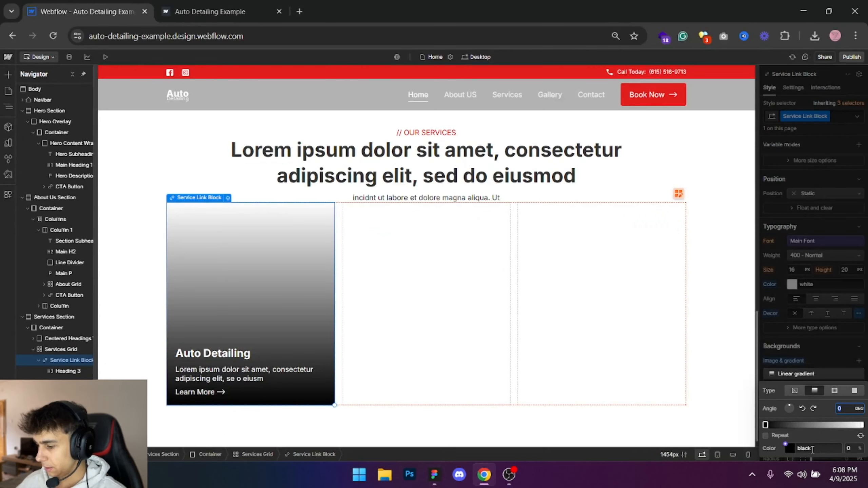
# - Set the gradient's black stop to 85% opacity and compare it with the stop opacities in Figma
pyautogui.click(821, 448)
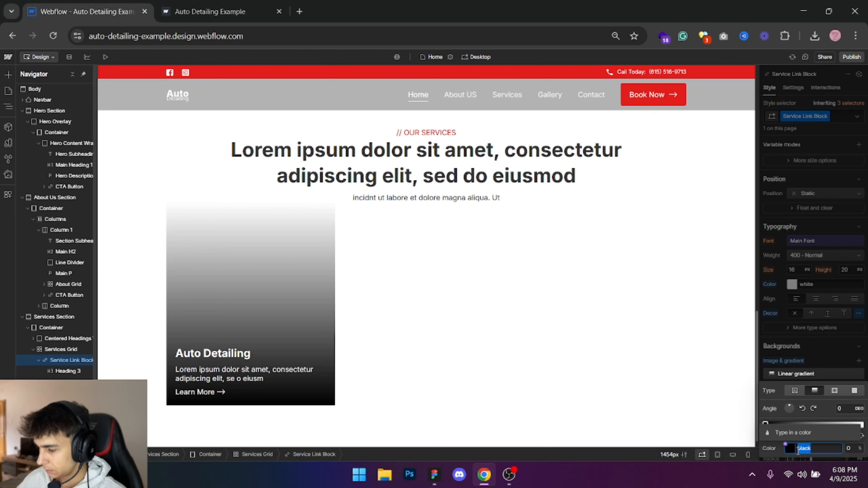
pyautogui.click(790, 448)
pyautogui.click(852, 417)
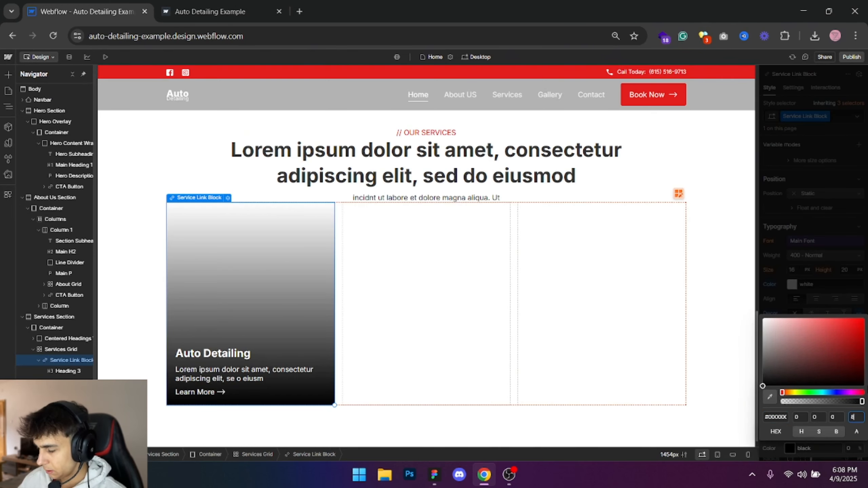
pyautogui.write('0')
pyautogui.press('Return')
pyautogui.hotkey('alt', 'Tab')
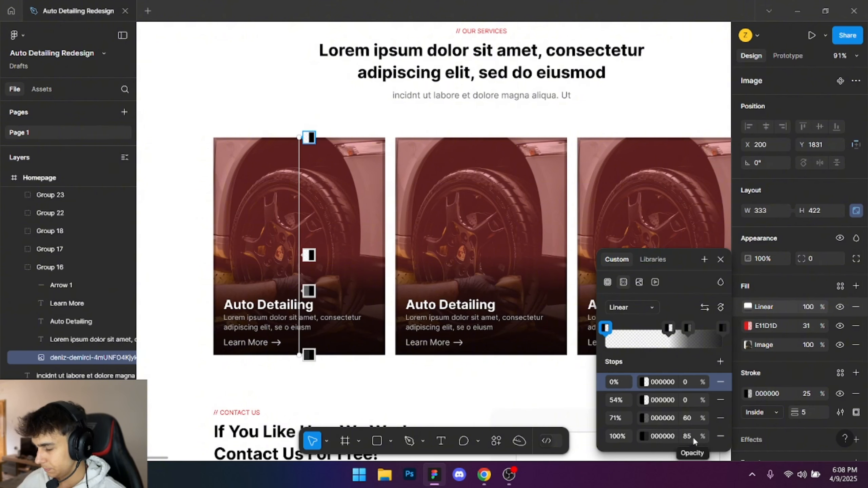
pyautogui.hotkey('alt', 'Tab')
pyautogui.click(801, 447)
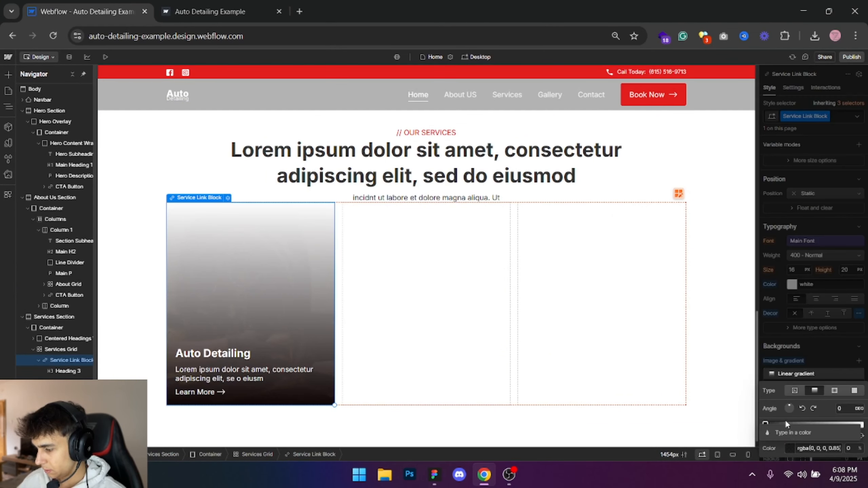
# - Add a stop to the Service Link Block's linear gradient at the 40% position and check the matching stop's opacity in Figma
pyautogui.click(792, 425)
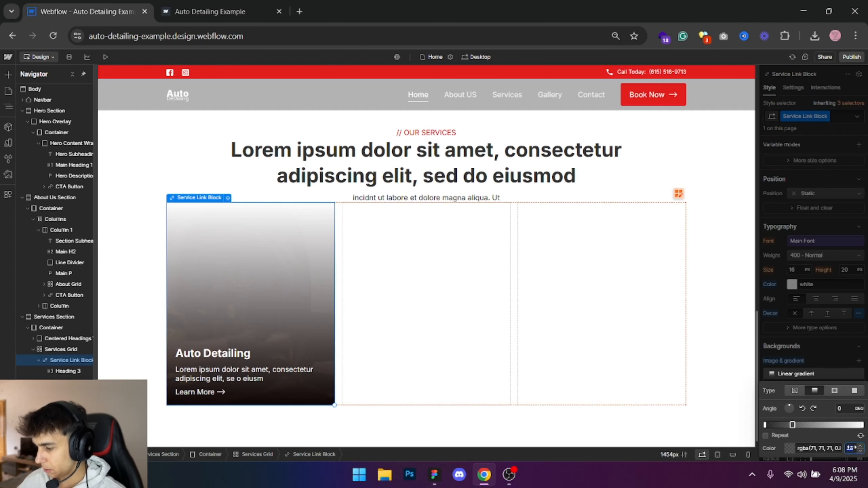
pyautogui.write('40')
pyautogui.press('Return')
pyautogui.hotkey('alt', 'Tab')
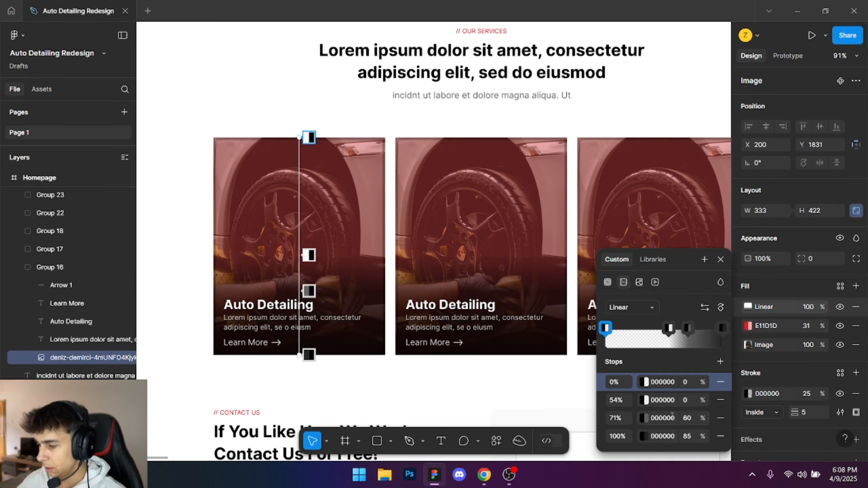
pyautogui.click(689, 418)
pyautogui.hotkey('alt', 'Tab')
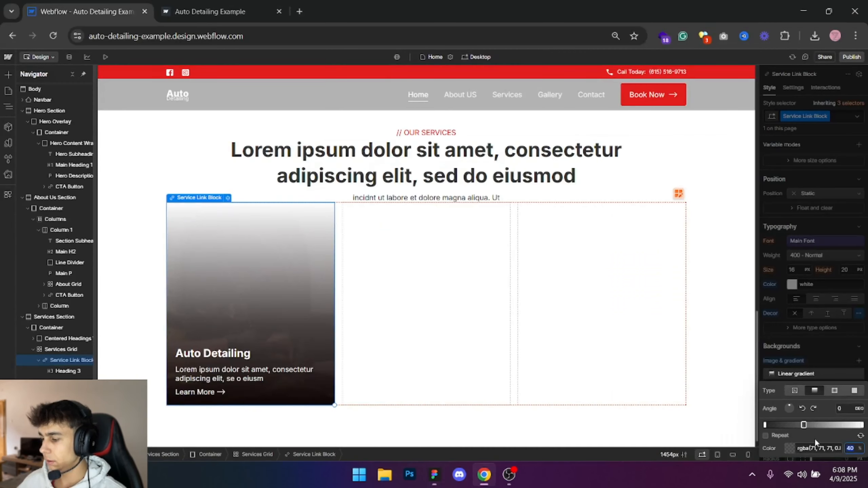
# - Set the 40% gradient stop's colour to black with 60% opacity
pyautogui.click(790, 449)
pyautogui.click(856, 418)
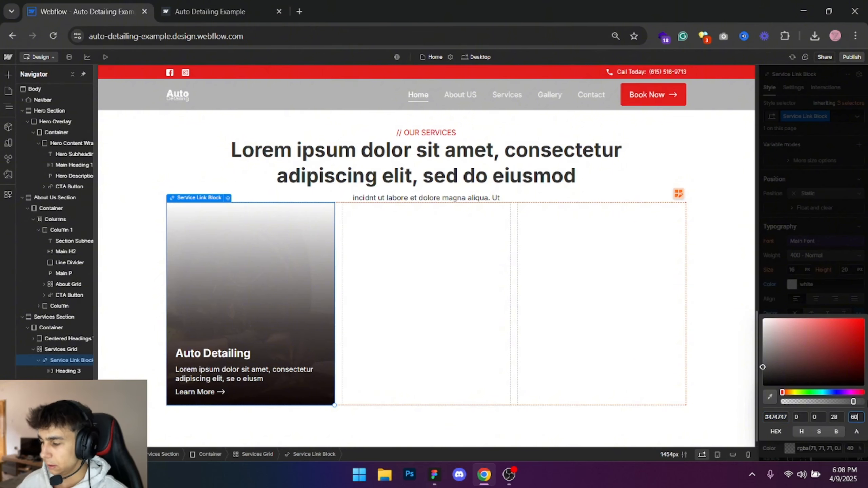
pyautogui.write('60')
pyautogui.press('Return')
pyautogui.click(839, 448)
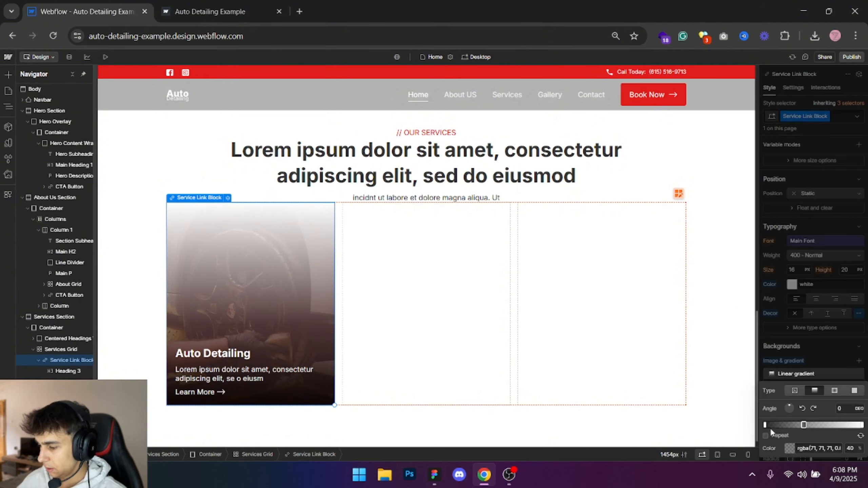
pyautogui.click(791, 448)
pyautogui.moveTo(784, 375); pyautogui.dragTo(706, 433)
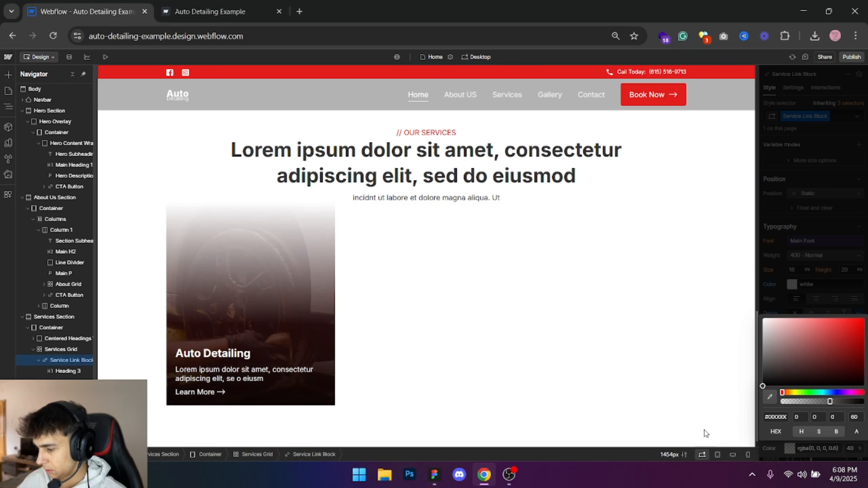
pyautogui.click(812, 448)
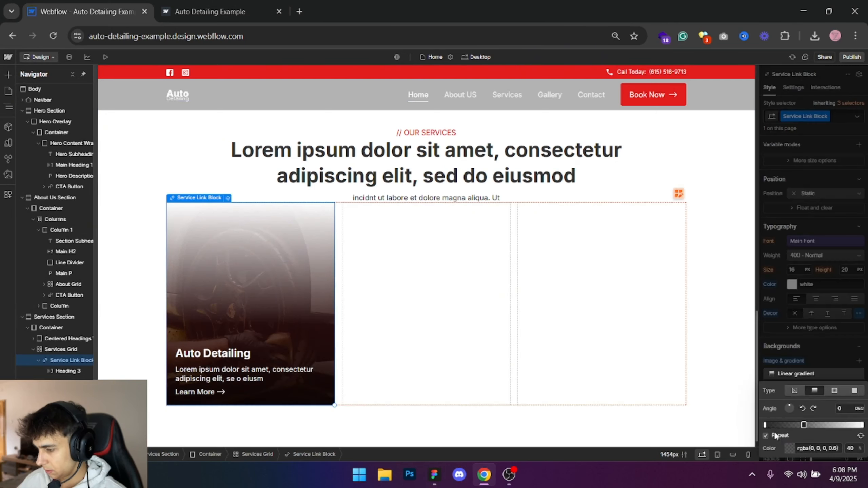
# - Check the first gradient stop's colour and compare the gradient's stops with the stop positions and opacities in Figma
pyautogui.click(766, 426)
pyautogui.click(789, 449)
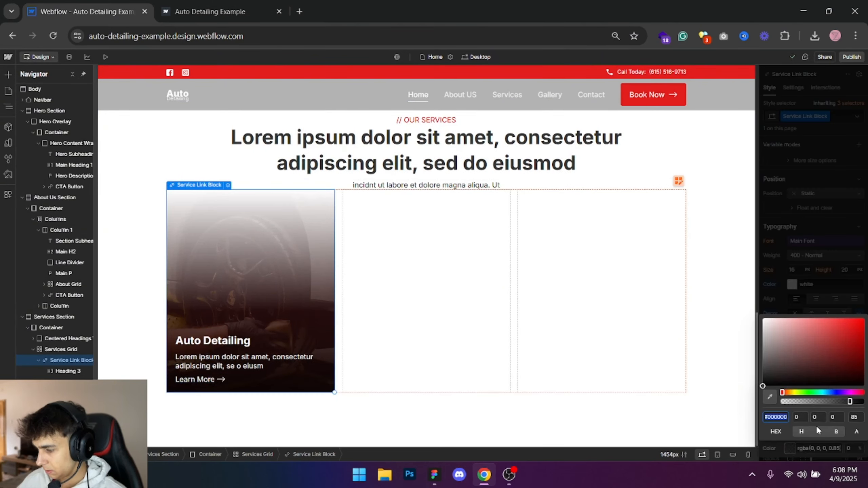
pyautogui.click(819, 446)
pyautogui.click(804, 425)
pyautogui.hotkey('alt', 'Tab')
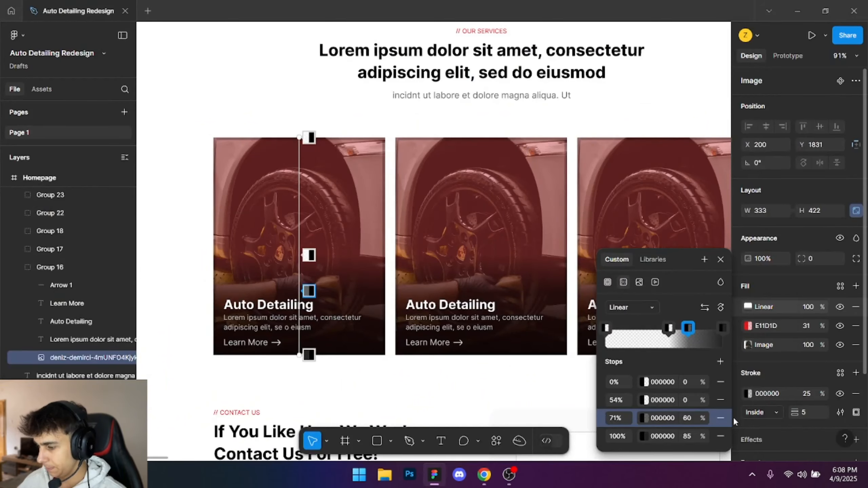
pyautogui.hotkey('alt', 'Tab')
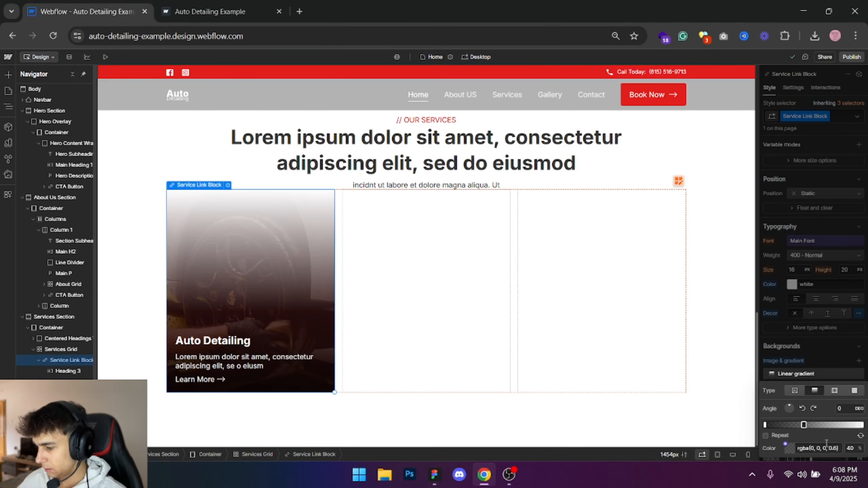
pyautogui.hotkey('alt', 'Tab')
pyautogui.hotkey('alt', 'Tab')
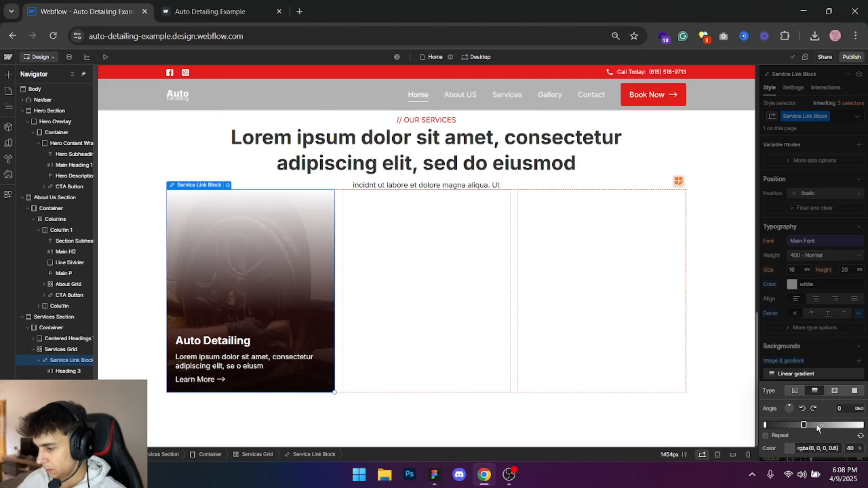
pyautogui.hotkey('alt', 'Tab')
pyautogui.hotkey('alt', 'Tab')
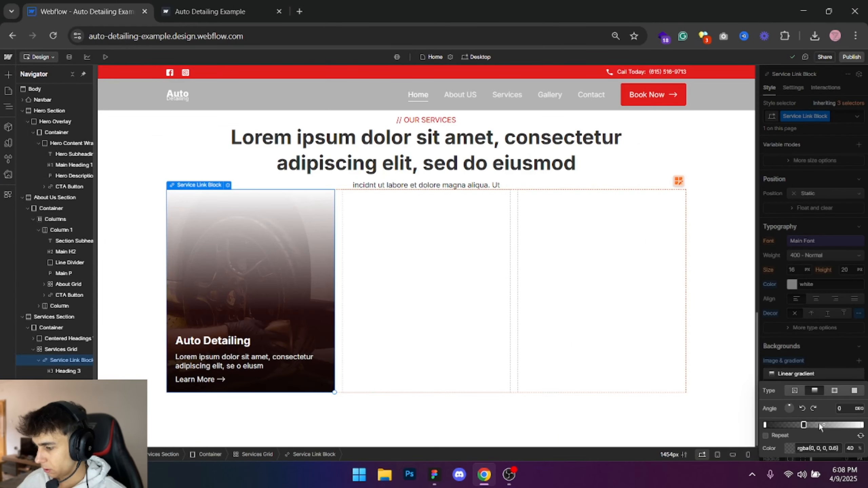
# - Add another gradient stop at the 55% position and make it fully transparent black
pyautogui.click(819, 424)
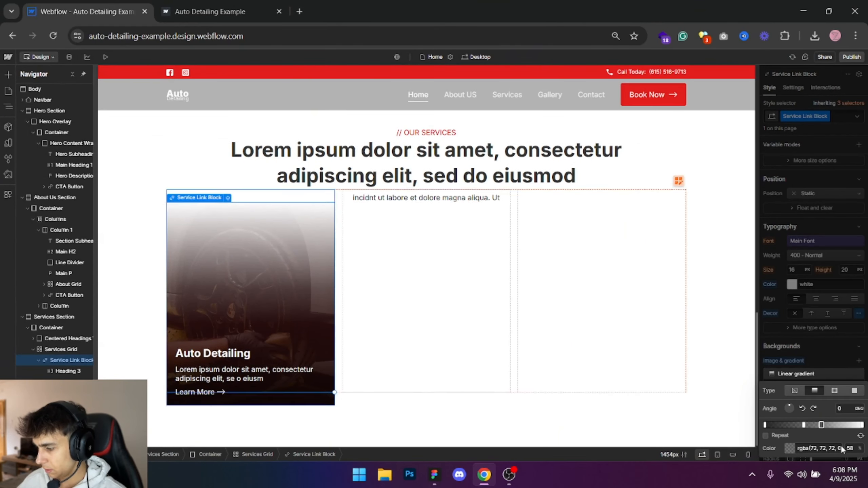
pyautogui.click(851, 449)
pyautogui.write('50')
pyautogui.press('Return')
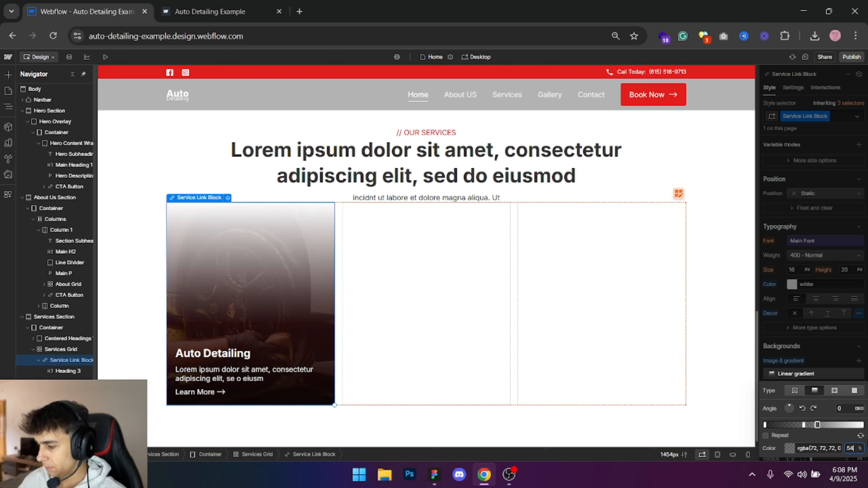
pyautogui.click(798, 446)
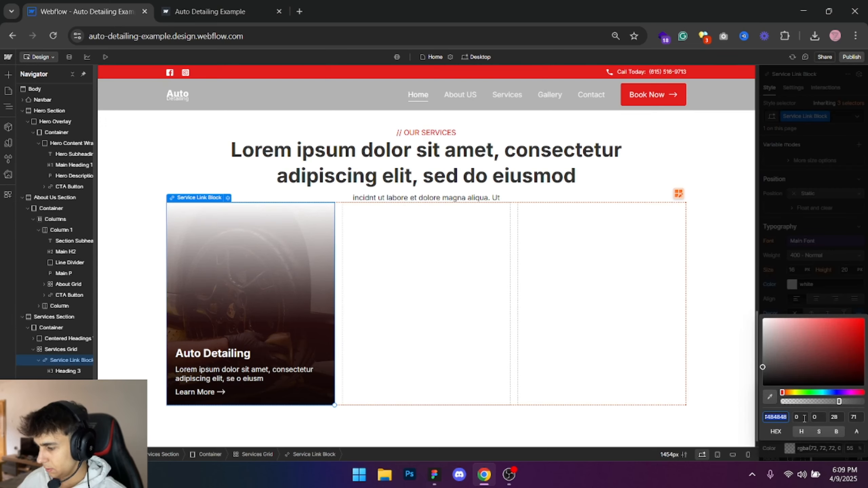
pyautogui.press('BackSpace')
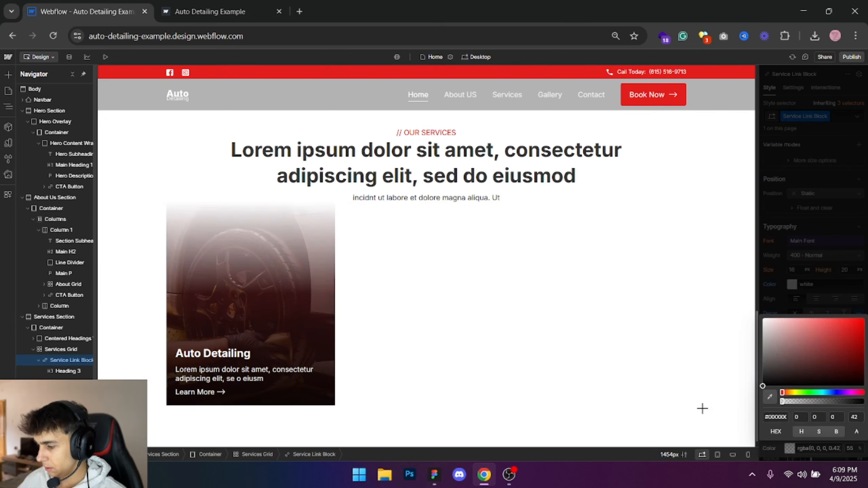
pyautogui.click(814, 452)
# - Change the gradient's white end stop to fully transparent black and close the gradient settings
pyautogui.click(861, 425)
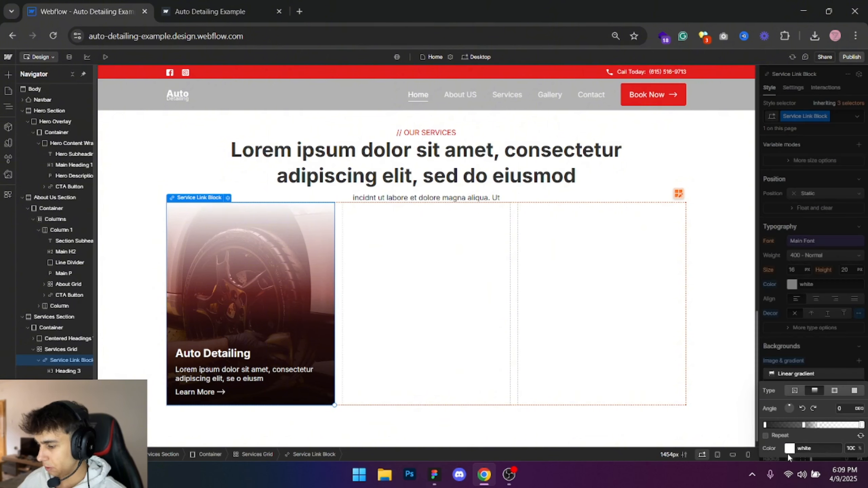
pyautogui.click(789, 449)
pyautogui.moveTo(794, 358); pyautogui.dragTo(674, 438)
pyautogui.moveTo(807, 402); pyautogui.dragTo(723, 406)
pyautogui.click(863, 237)
pyautogui.click(862, 237)
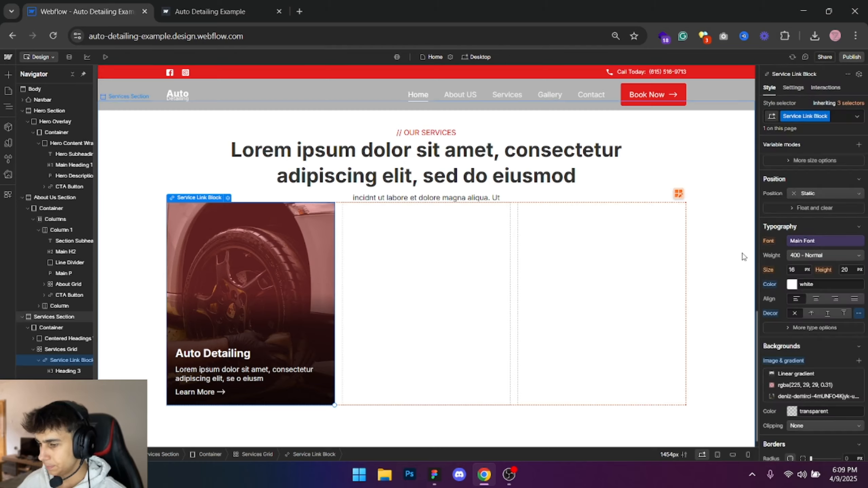
# - Check the first service card's stroke colour, opacity, position and width in Figma and return to Webflow
pyautogui.hotkey('alt', 'Tab')
pyautogui.click(200, 147)
pyautogui.scroll(-3, 846, 397)
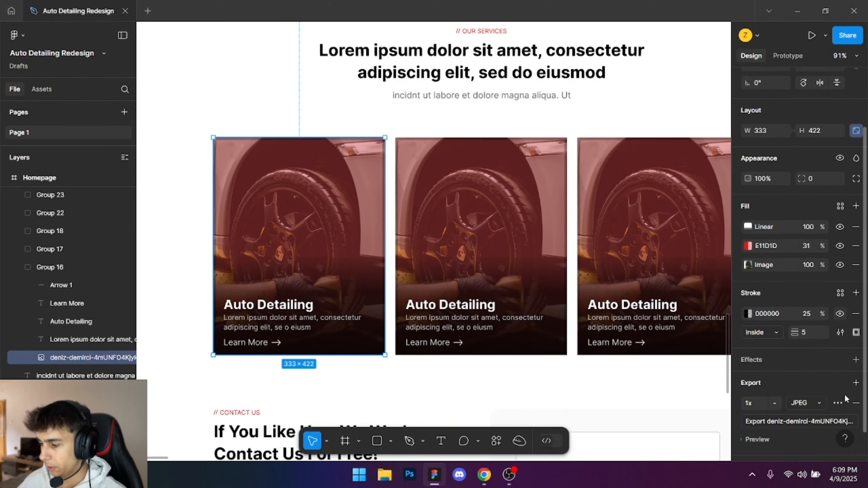
pyautogui.scroll(-1, 845, 394)
pyautogui.hotkey('alt', 'Tab')
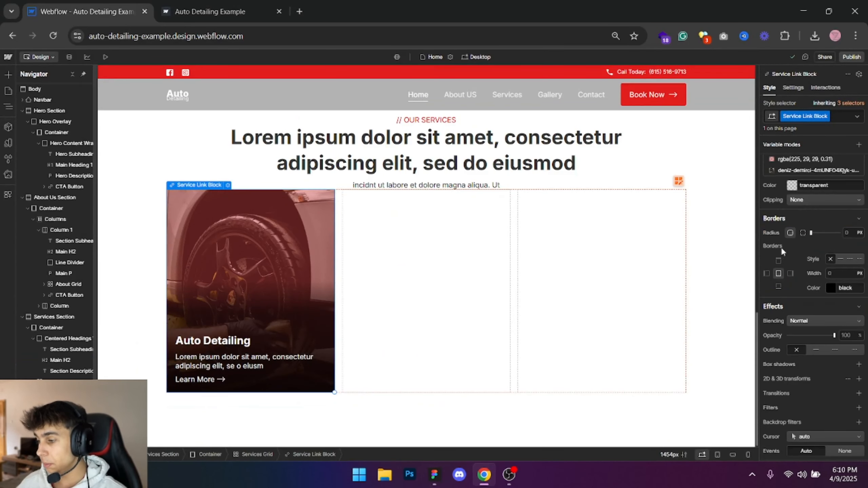
# - Try a solid 5 px semi-transparent black border on the Service Link Block and reset the border
pyautogui.click(841, 259)
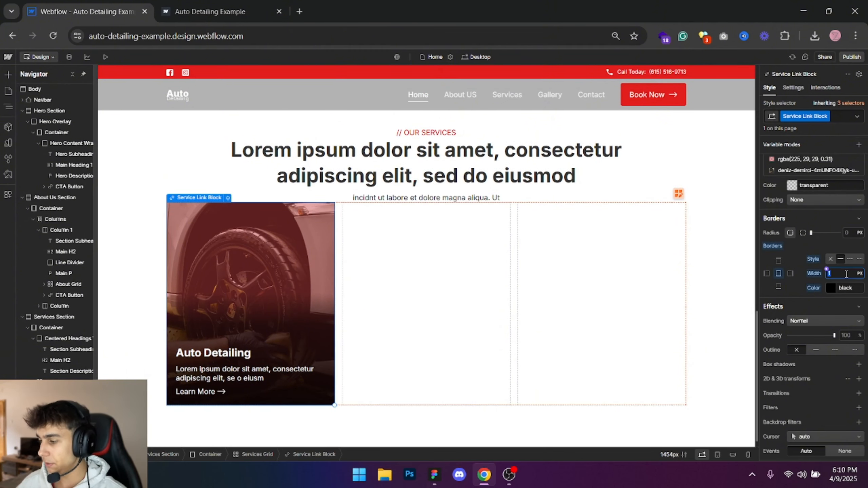
pyautogui.hotkey('alt', 'Tab')
pyautogui.hotkey('alt', 'Tab')
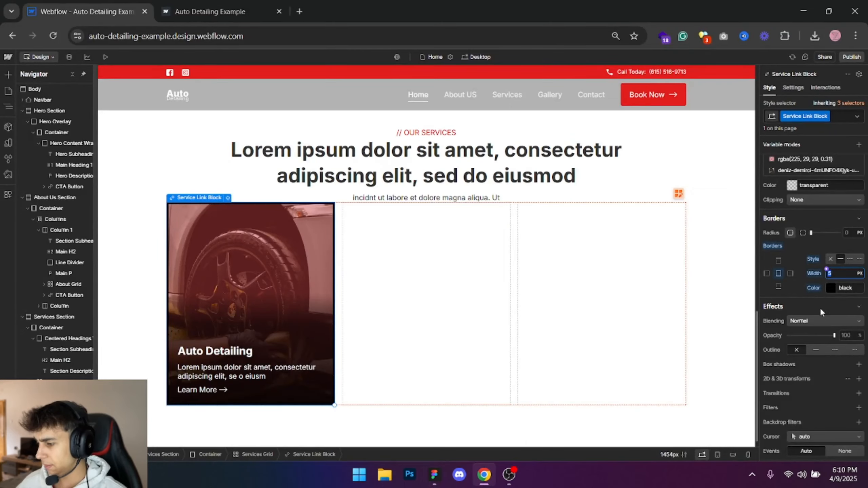
pyautogui.click(833, 290)
pyautogui.click(856, 398)
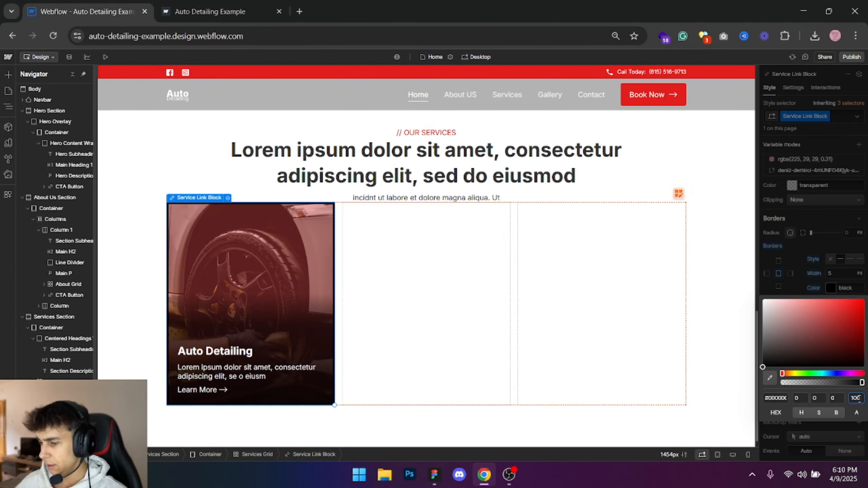
pyautogui.write('0')
pyautogui.click(786, 224)
pyautogui.click(132, 196)
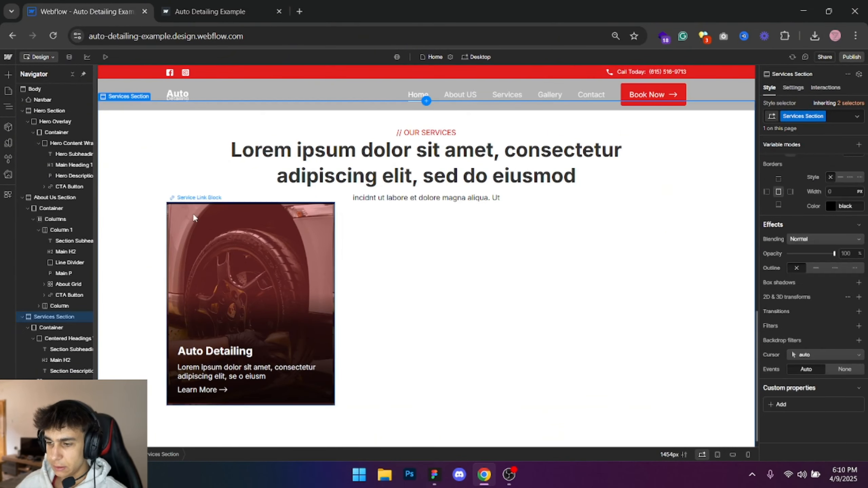
pyautogui.click(197, 217)
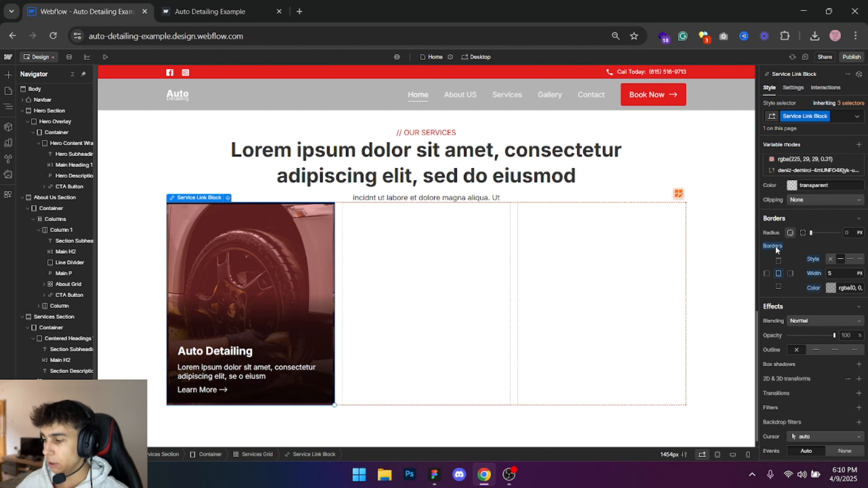
pyautogui.keyDown('alt'); pyautogui.click(774, 245); pyautogui.keyUp('alt')
# - Add an inside box shadow to the Service Link Block with 0 px blur and black at 25% opacity
pyautogui.scroll(-3, 835, 297)
pyautogui.click(859, 283)
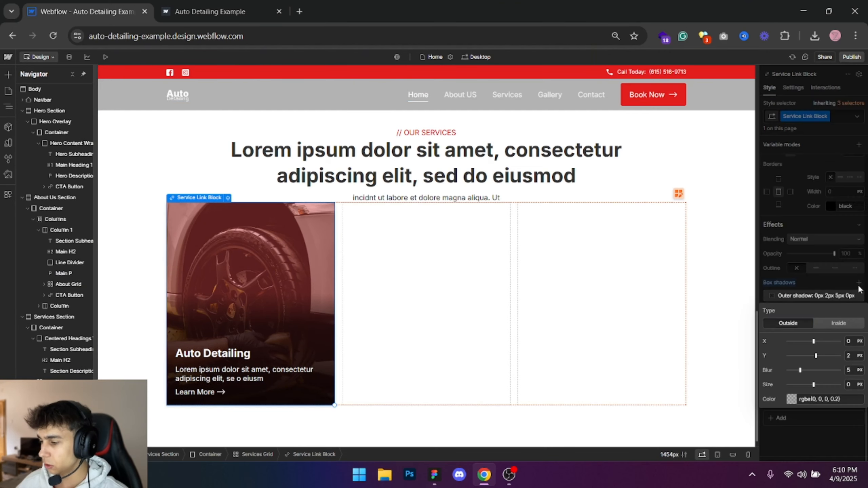
pyautogui.click(833, 326)
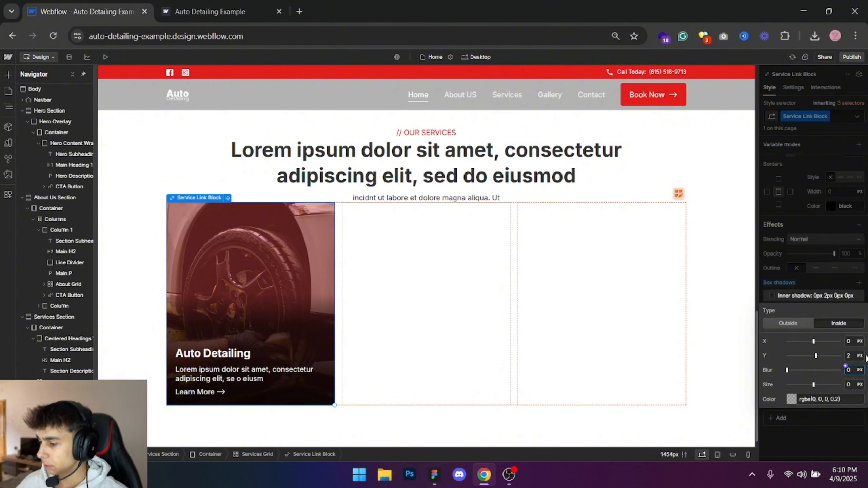
pyautogui.click(791, 399)
pyautogui.click(861, 368)
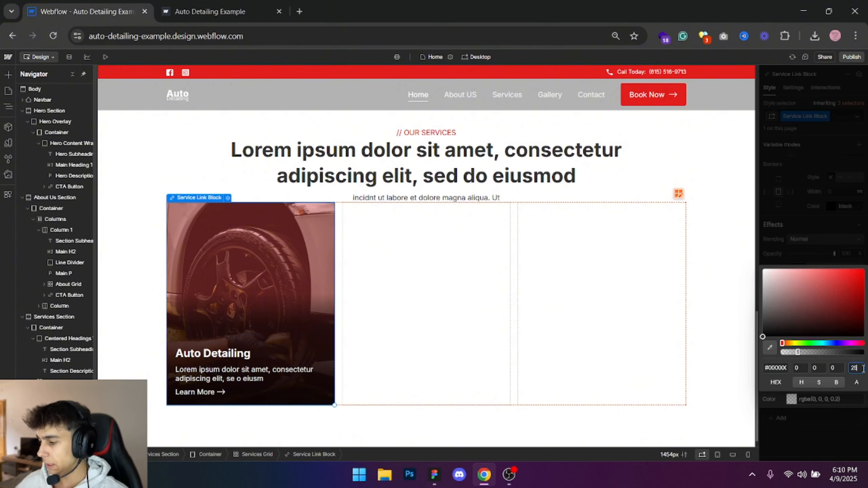
pyautogui.write('5')
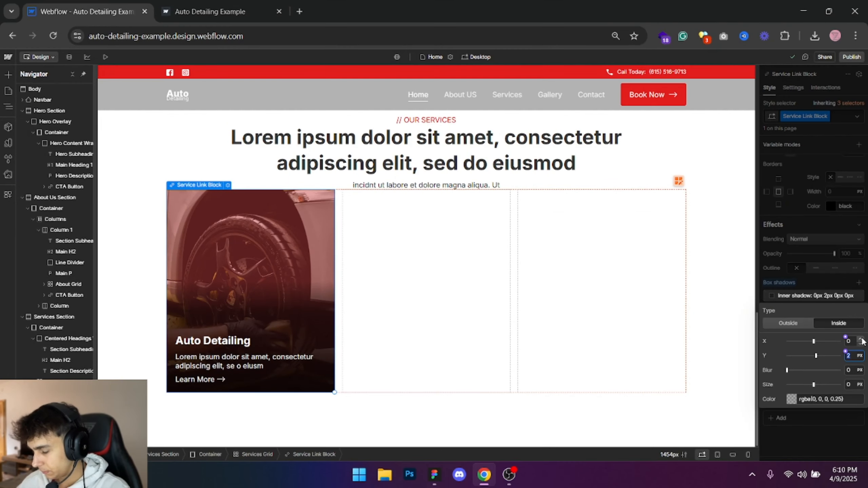
# - Try offsetting the inner shadow by 5 px on both X and Y
pyautogui.write('5')
pyautogui.click(854, 341)
pyautogui.write('1')
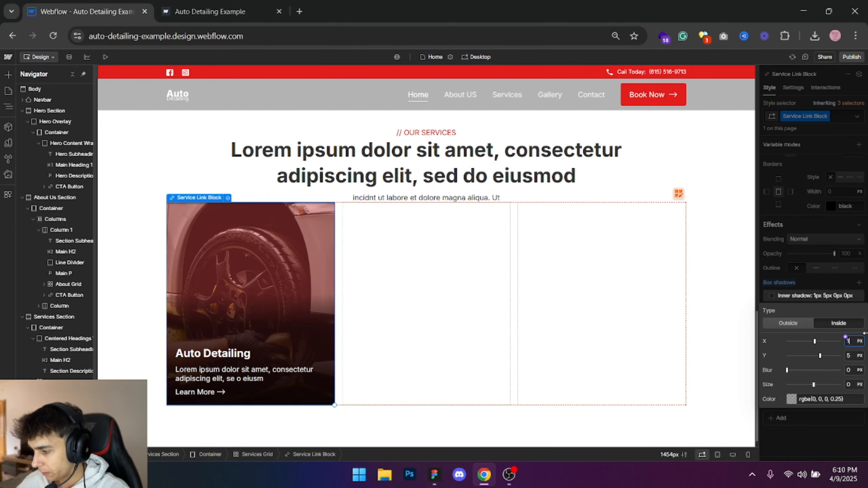
pyautogui.press('Up')
pyautogui.press('Up')
pyautogui.press('Up')
pyautogui.press('Up')
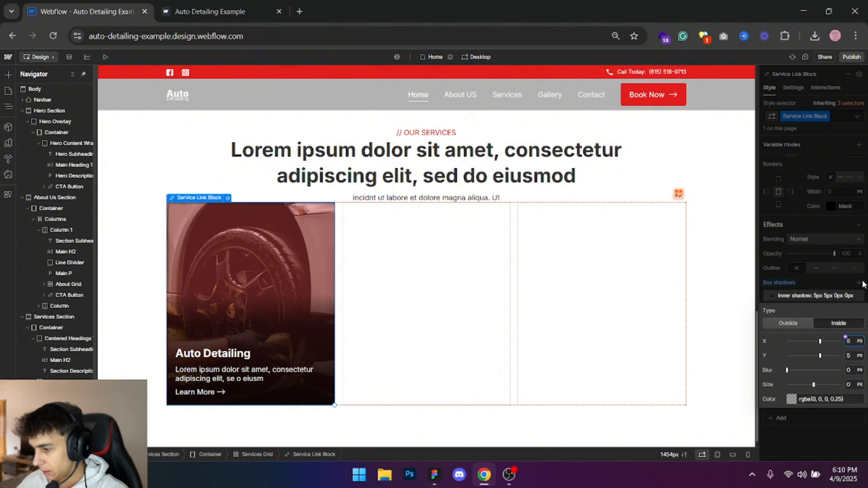
# - Set the inner shadow's size to 3 px and its X and Y offsets to 0 px
pyautogui.click(851, 384)
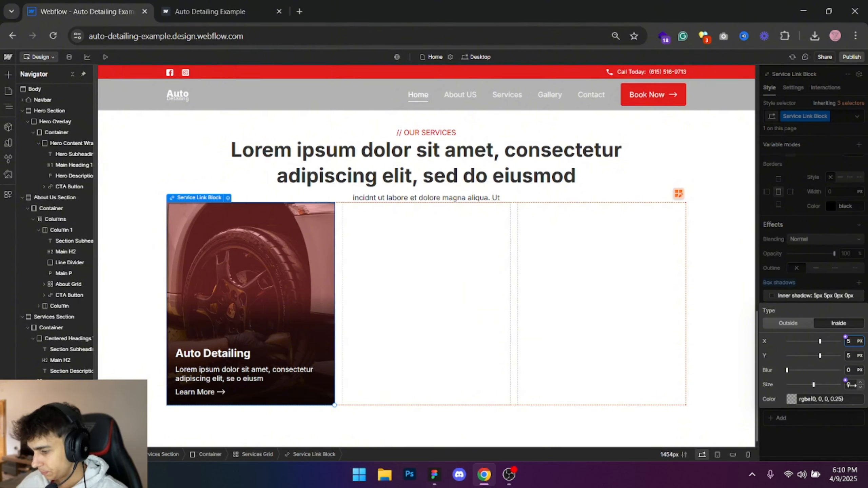
pyautogui.write('3')
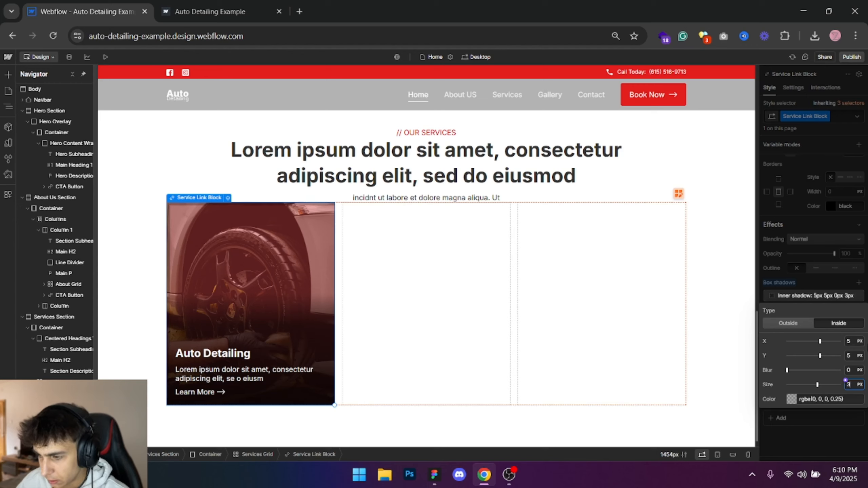
pyautogui.click(846, 353)
pyautogui.write('0')
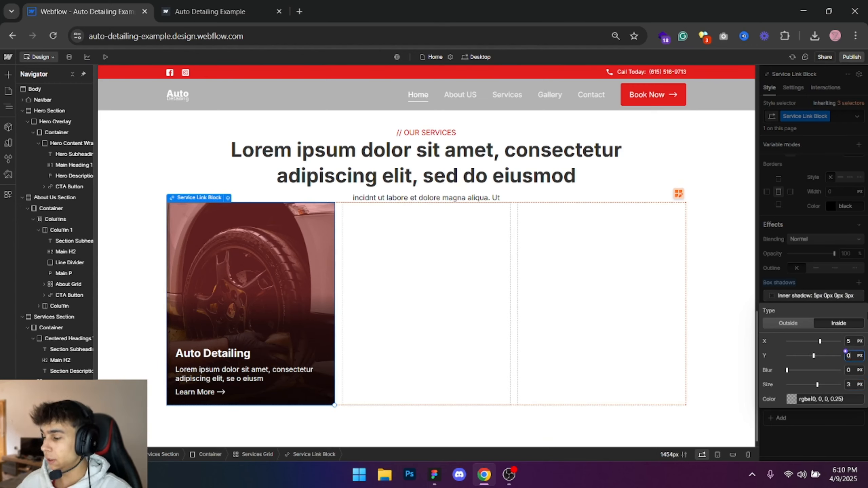
pyautogui.click(849, 340)
pyautogui.write('0')
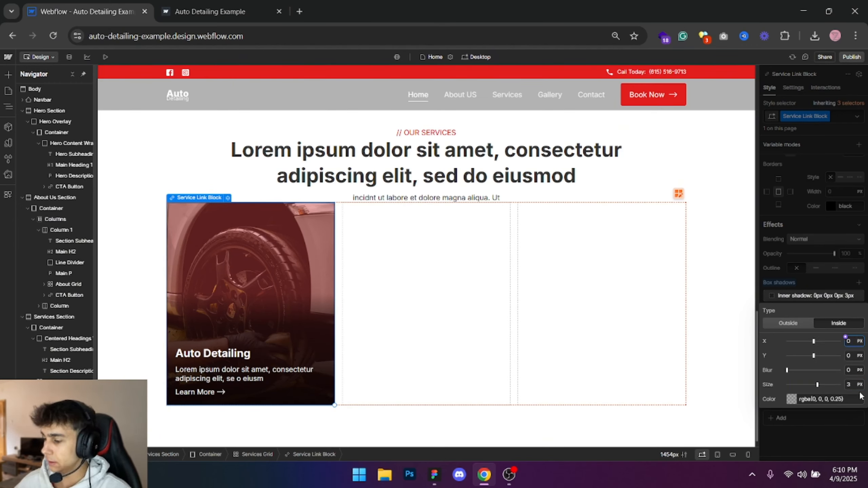
# - Set the size of the Service Link Block's inner shadow to 5 px
pyautogui.click(856, 384)
pyautogui.write('5')
pyautogui.press('Return')
pyautogui.click(709, 169)
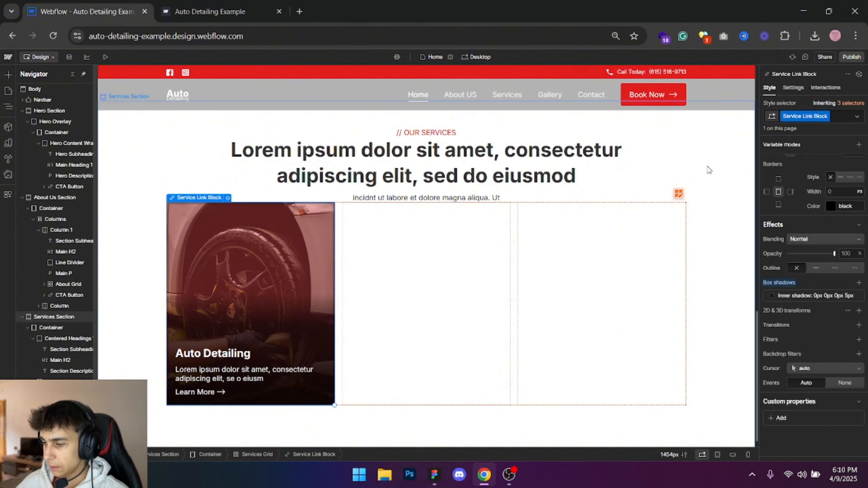
pyautogui.click(709, 169)
# - Publish the site to the selected staging domain and switch to the live page
pyautogui.click(850, 56)
pyautogui.click(836, 197)
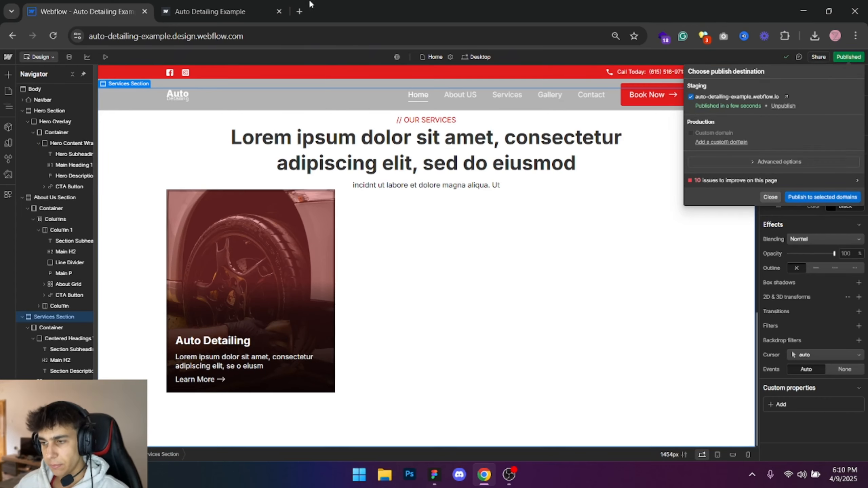
pyautogui.click(209, 11)
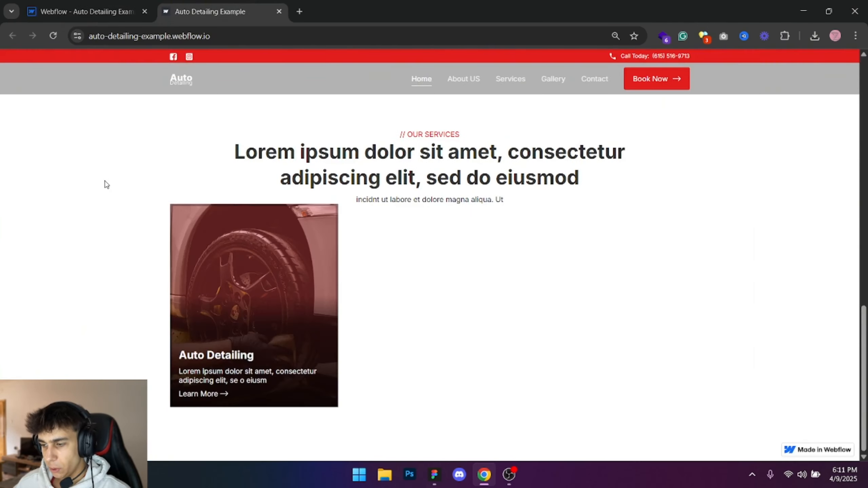
# - Compare the published service card's border and text with the card design in Figma
pyautogui.click(434, 475)
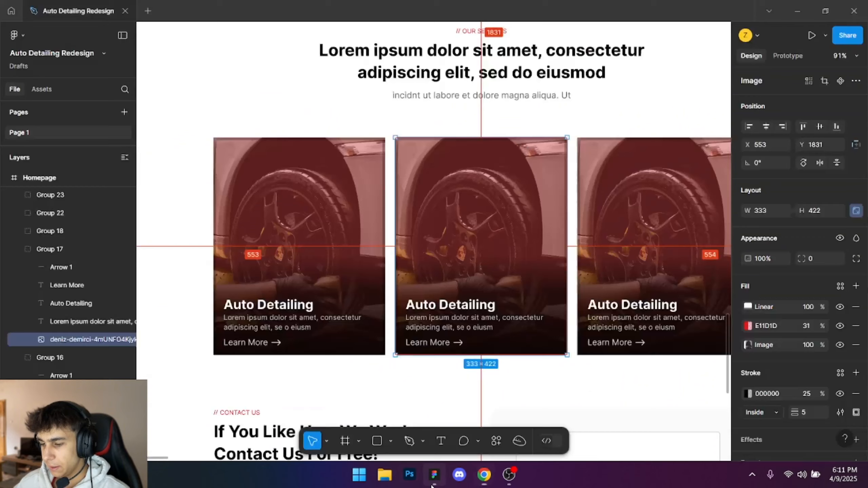
pyautogui.scroll(-3, 294, 333)
pyautogui.scroll(6, 293, 334)
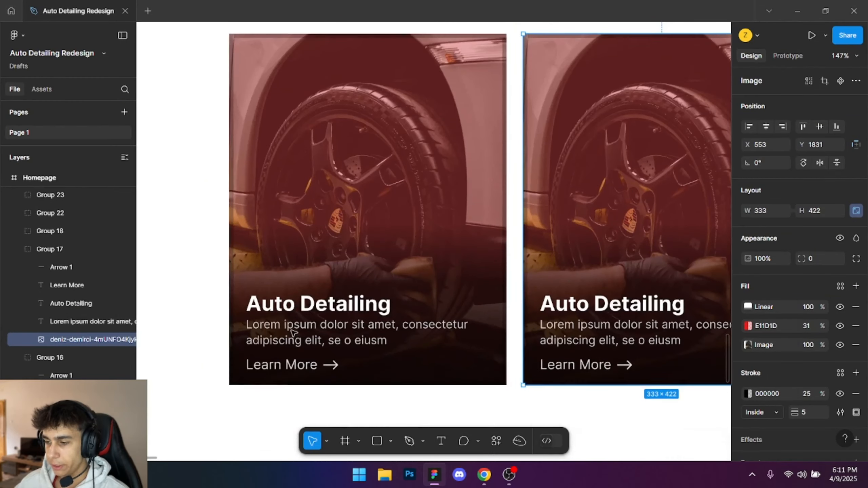
pyautogui.hotkey('alt', 'Tab')
pyautogui.hotkey('alt', 'Tab')
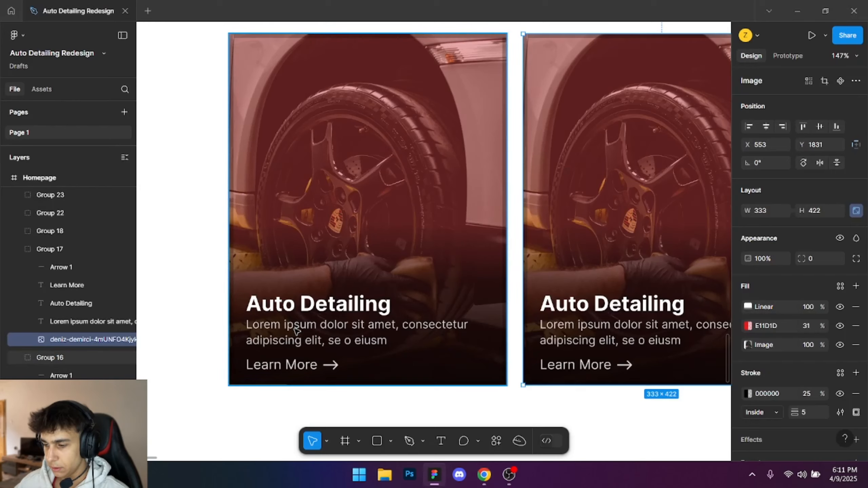
pyautogui.hotkey('alt', 'Tab')
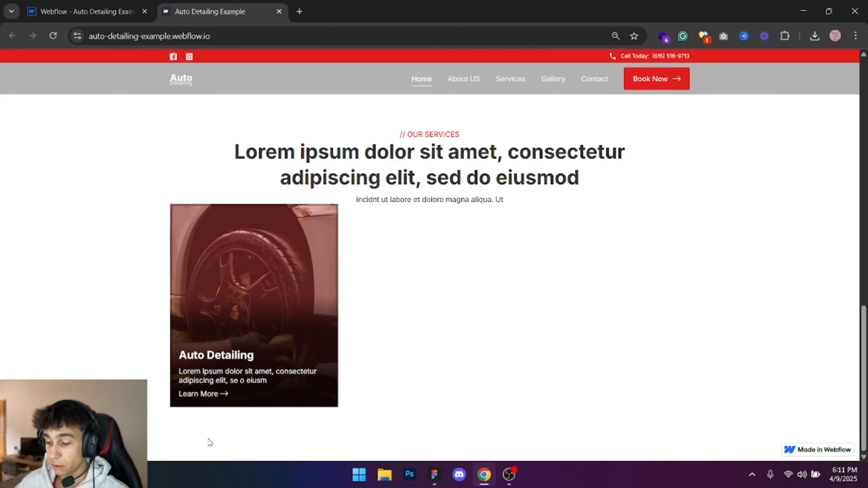
pyautogui.hotkey('alt', 'Tab')
pyautogui.scroll(3, 297, 260)
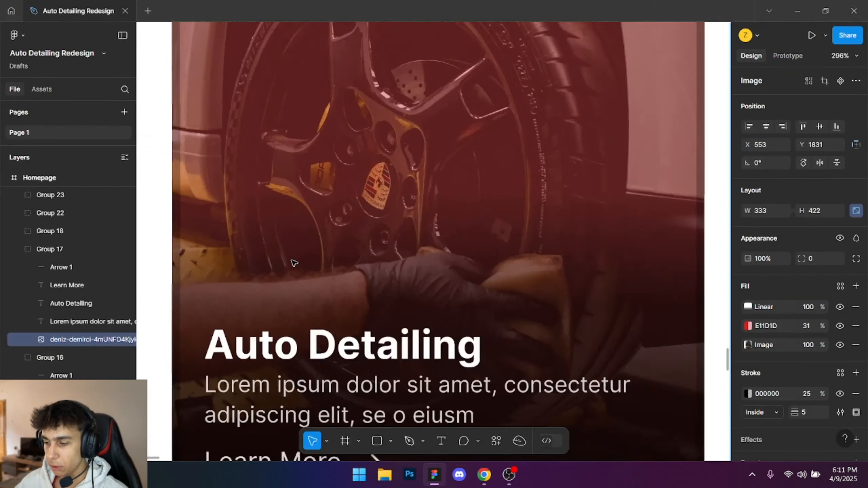
pyautogui.scroll(-3, 293, 262)
pyautogui.hotkey('alt', 'Tab')
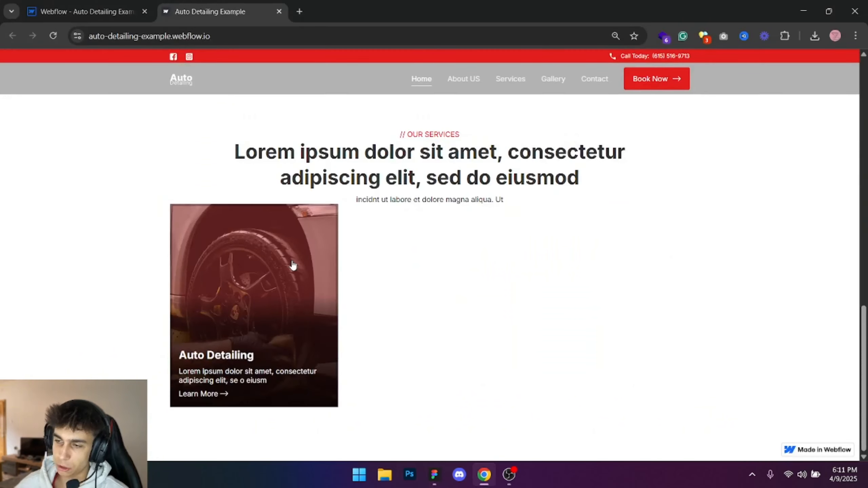
# - Return to the Webflow designer and give the service card's paragraph a new class named Service Card Description
pyautogui.click(94, 5)
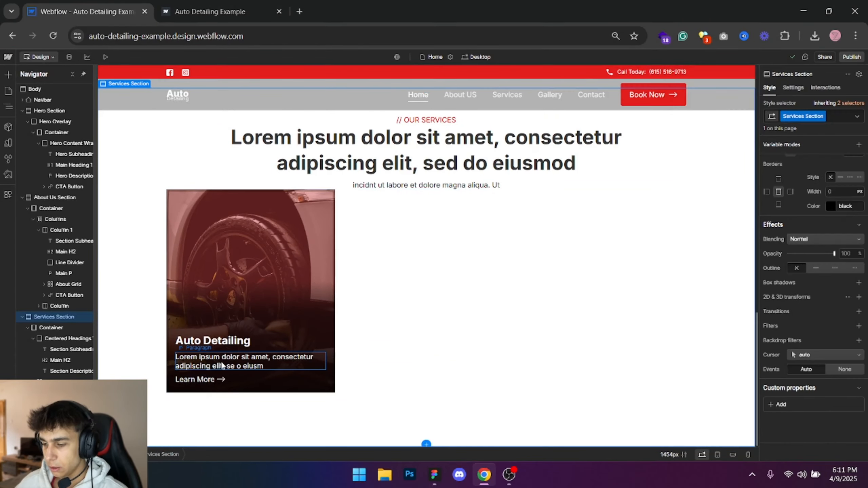
pyautogui.click(810, 117)
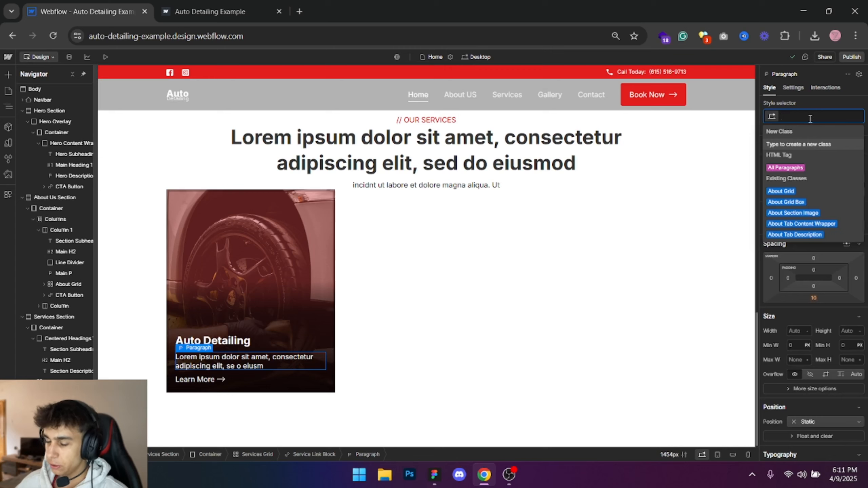
pyautogui.write('Service Card Description')
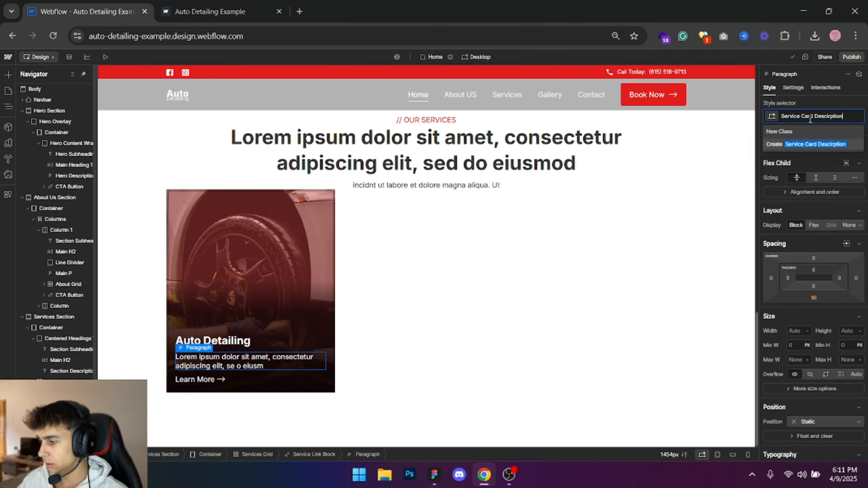
pyautogui.press('BackSpace')
pyautogui.press('BackSpace')
pyautogui.press('BackSpace')
pyautogui.press('BackSpace')
pyautogui.press('BackSpace')
pyautogui.press('BackSpace')
pyautogui.press('BackSpace')
pyautogui.write('ription')
pyautogui.press('Return')
# - Check the description text's fill in Figma and set the Service Card Description's white text color to 80% alpha
pyautogui.hotkey('alt', 'Tab')
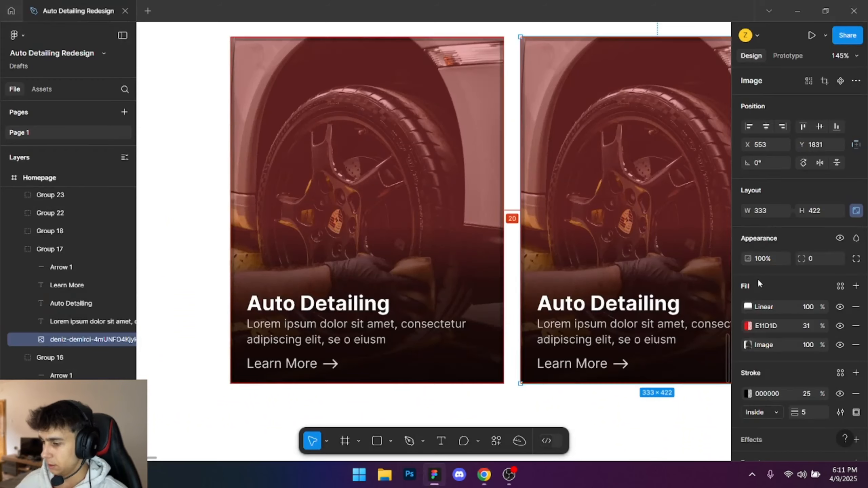
pyautogui.keyDown('ctrl'); pyautogui.click(357, 338); pyautogui.keyUp('ctrl')
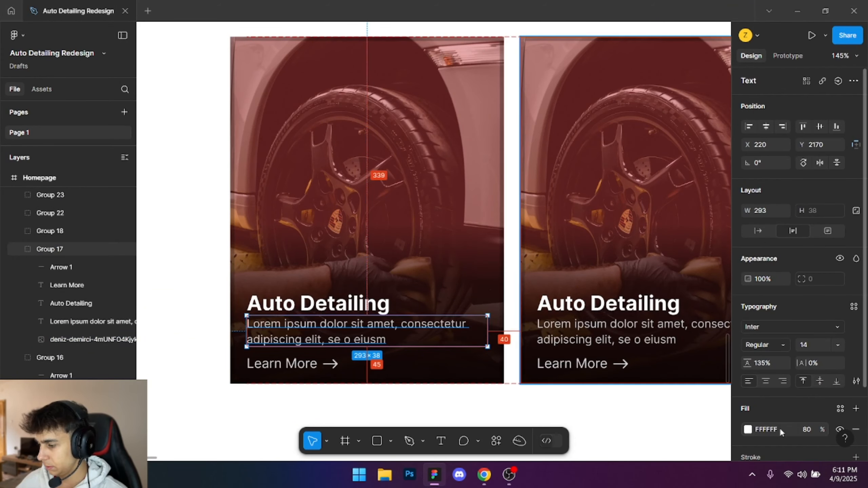
pyautogui.hotkey('alt', 'Tab')
pyautogui.click(791, 343)
pyautogui.click(859, 294)
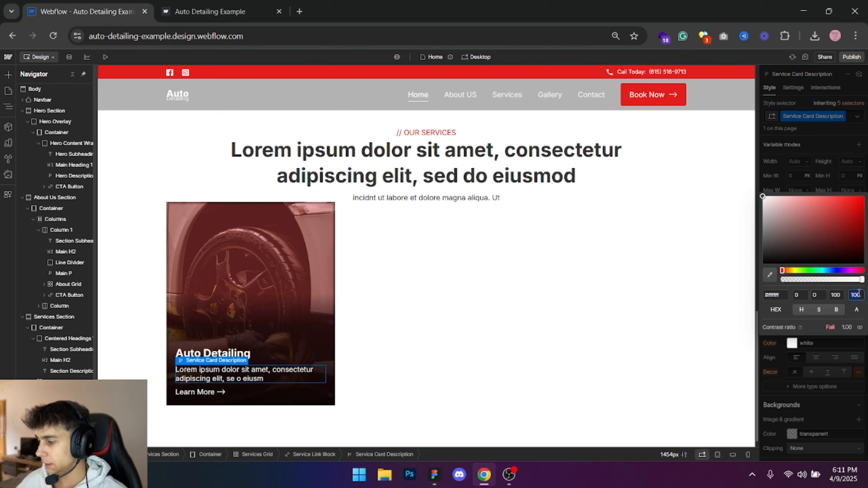
pyautogui.write('80')
pyautogui.press('Return')
pyautogui.click(855, 104)
pyautogui.scroll(5, 812, 171)
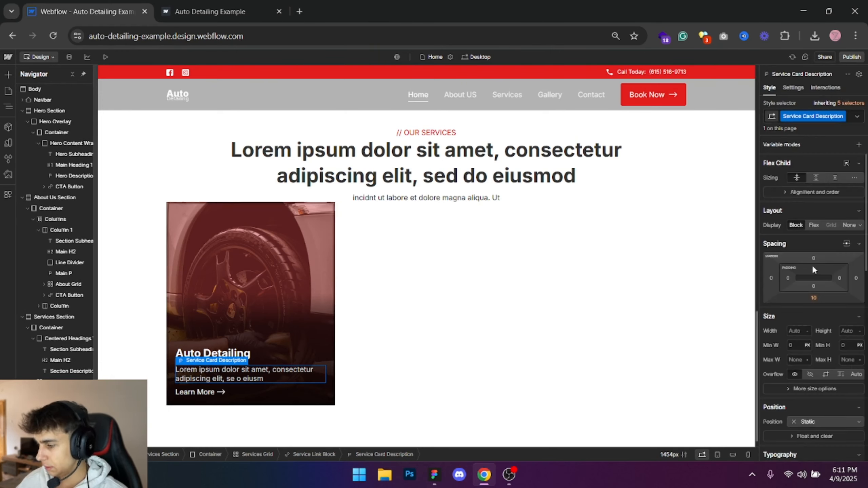
# - Give the card's Auto Detailing heading the class Services Card Heading and remove its bottom margin
pyautogui.click(246, 354)
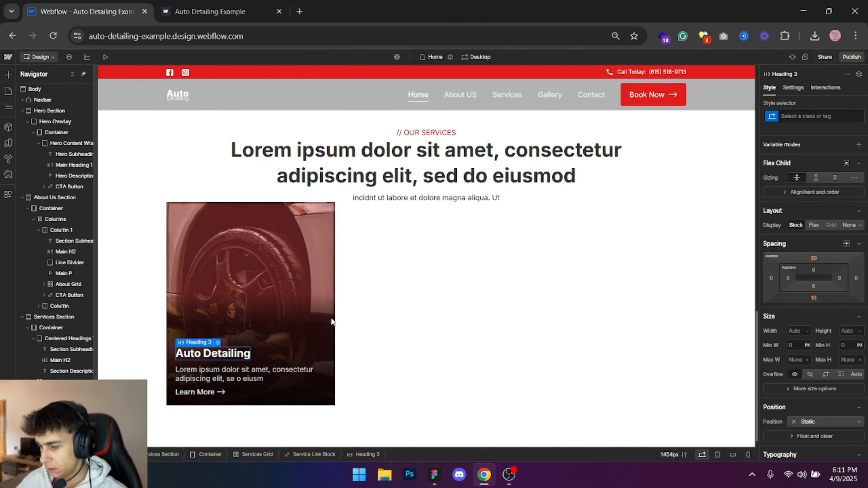
pyautogui.click(796, 118)
pyautogui.write('Services Card')
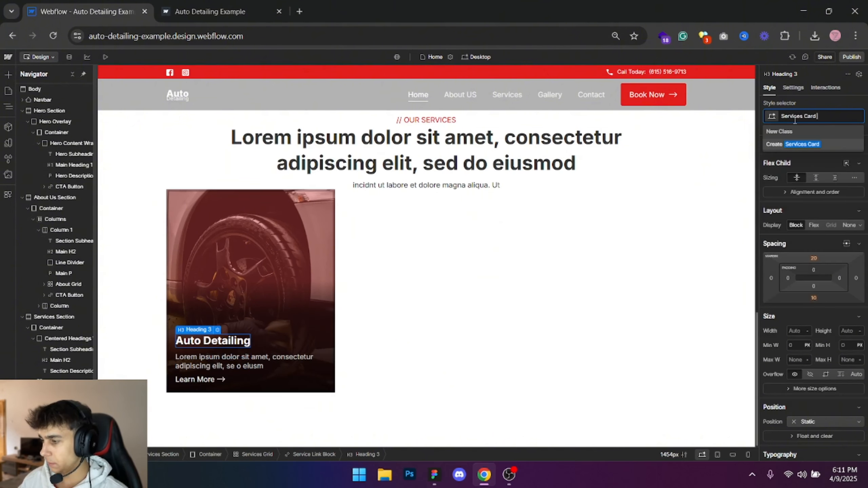
pyautogui.write(' Heading')
pyautogui.press('Return')
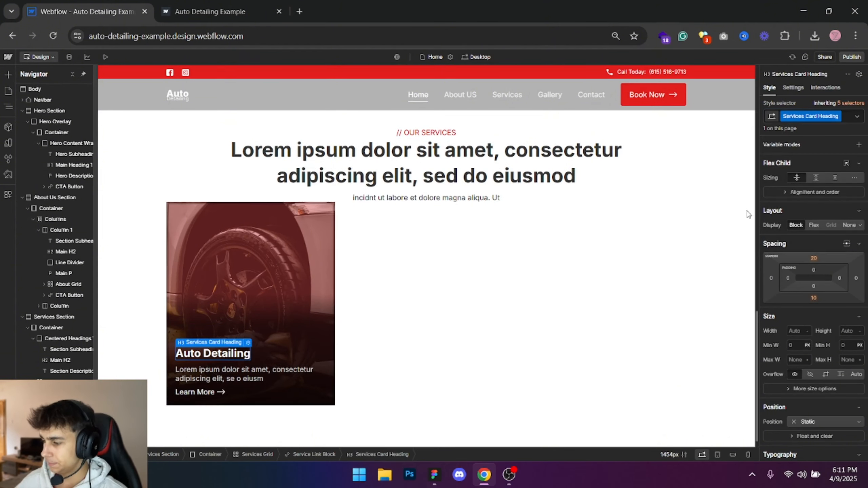
pyautogui.click(814, 298)
pyautogui.click(799, 328)
pyautogui.click(801, 233)
# - Recheck the card in Figma and set the opacity of the Service Card CTA block to 80%
pyautogui.hotkey('alt', 'Tab')
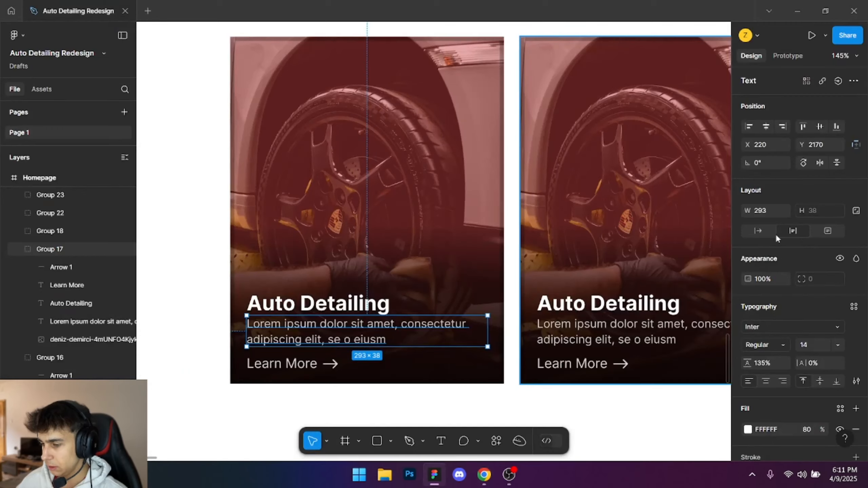
pyautogui.hotkey('alt', 'Tab')
pyautogui.click(191, 392)
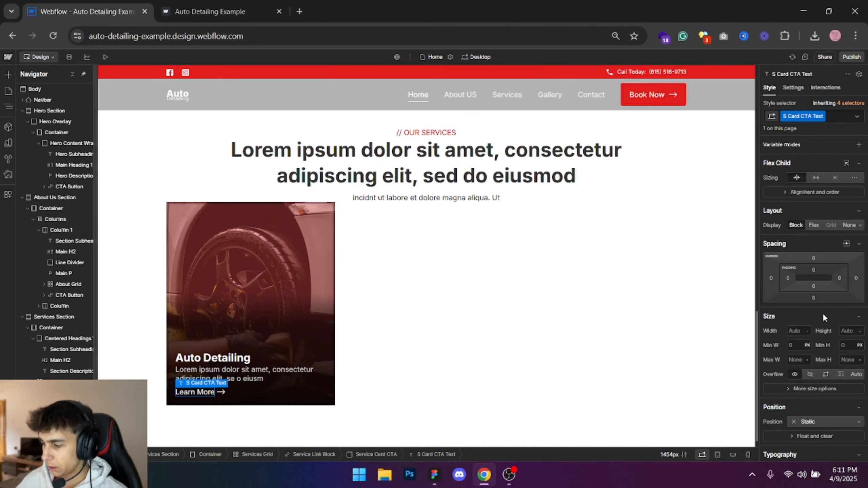
pyautogui.click(376, 455)
pyautogui.scroll(-6, 841, 332)
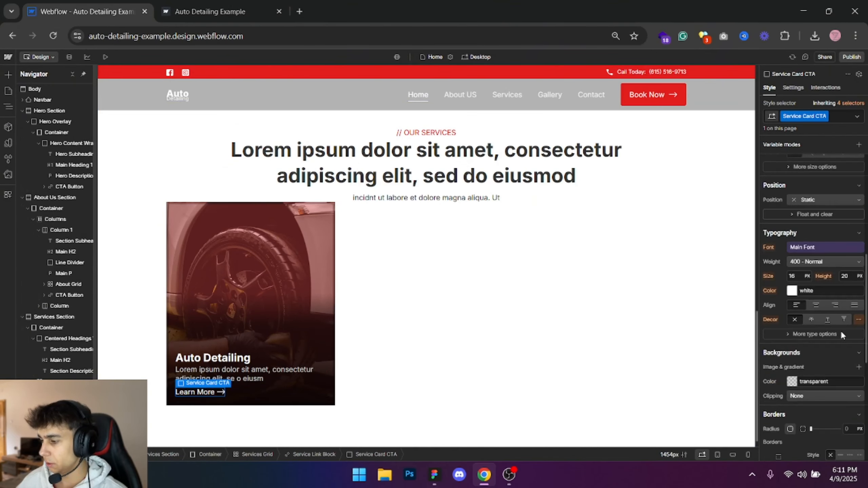
pyautogui.scroll(-3, 842, 363)
pyautogui.scroll(-3, 848, 387)
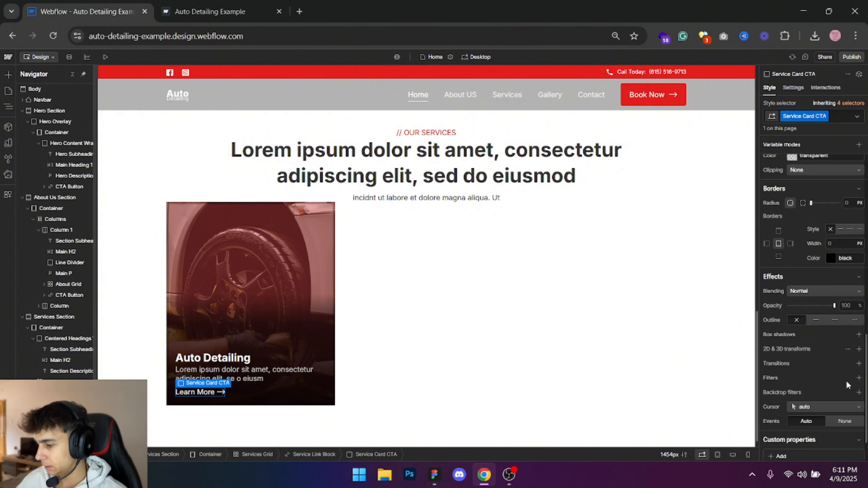
pyautogui.click(849, 305)
pyautogui.write('80')
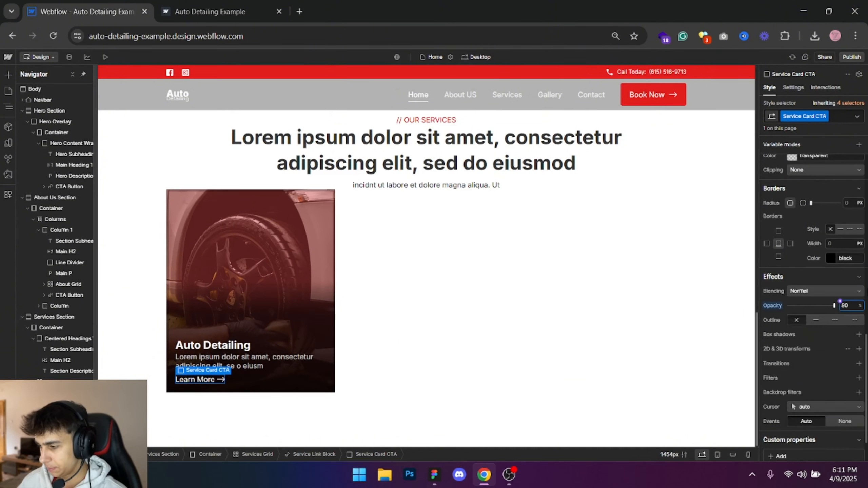
# - Set the Service Card Description's bottom margin to 5 px
pyautogui.click(240, 373)
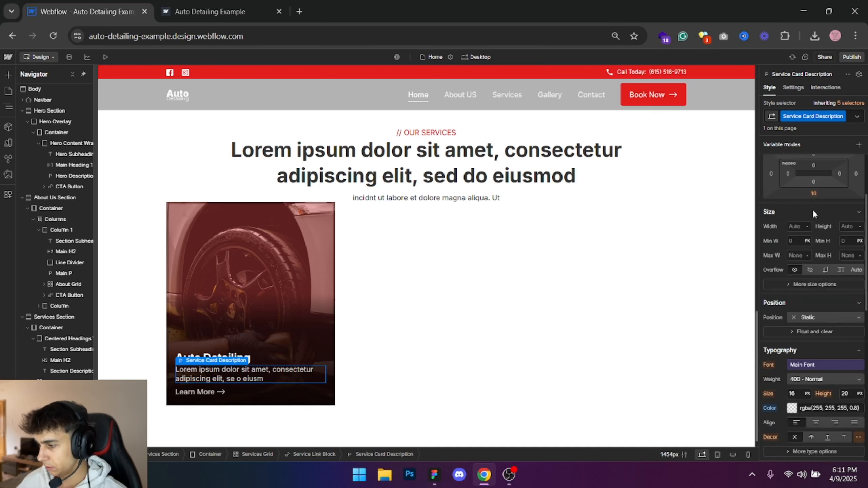
pyautogui.click(814, 194)
pyautogui.write('5')
pyautogui.press('Return')
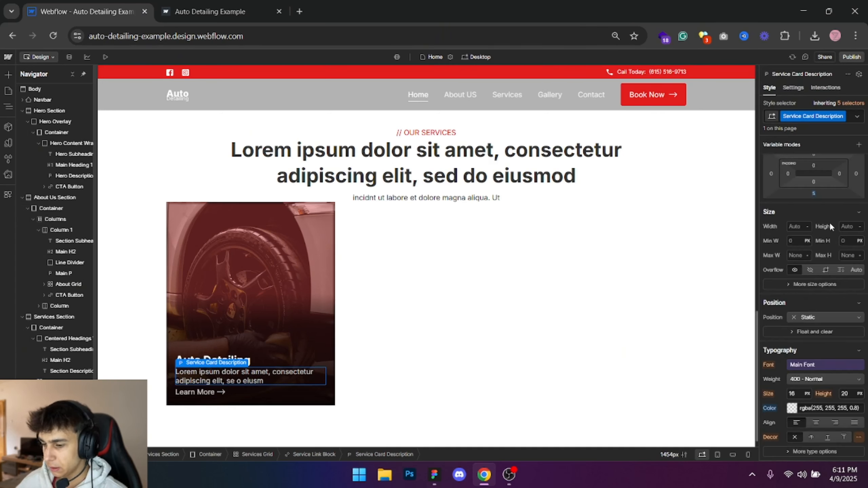
# - Duplicate the finished Service Link Block twice to fill the three columns of the services grid
pyautogui.click(246, 227)
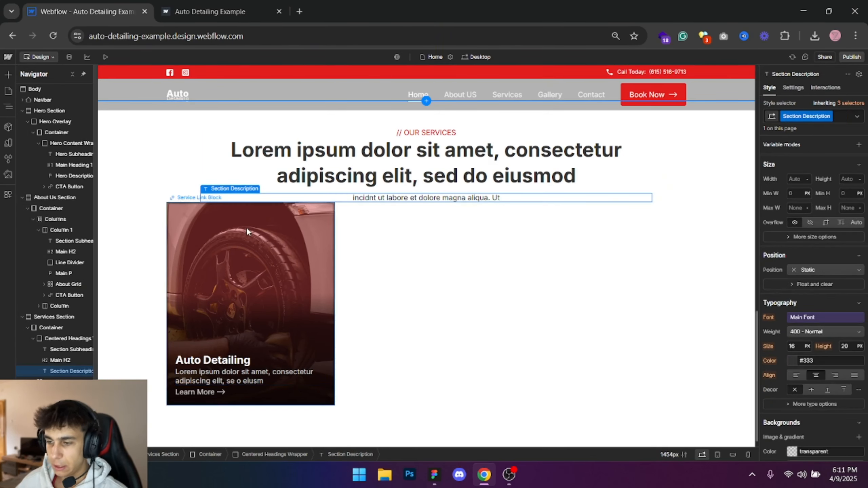
pyautogui.click(71, 393)
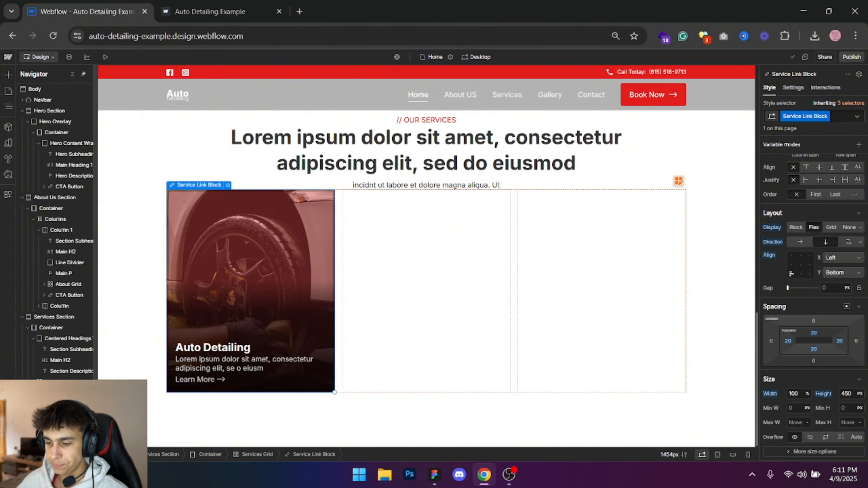
pyautogui.hotkey('ctrl', 'c')
pyautogui.hotkey('ctrl', 'v')
pyautogui.hotkey('ctrl', 'v')
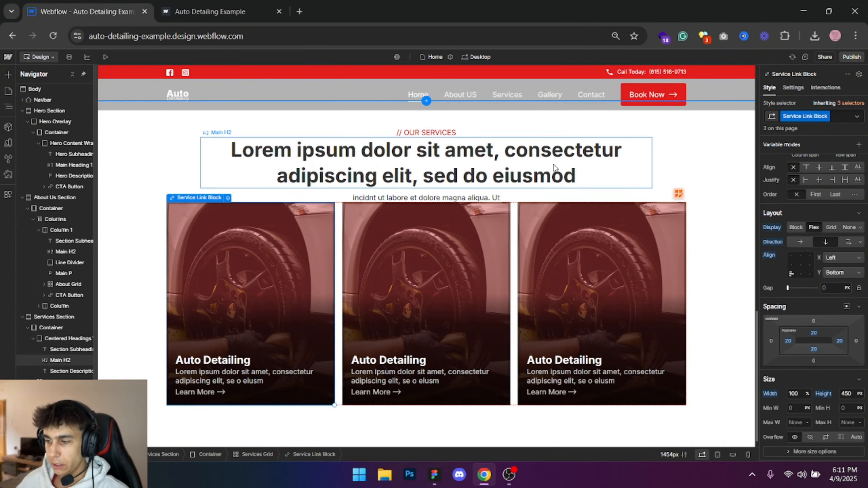
pyautogui.click(713, 170)
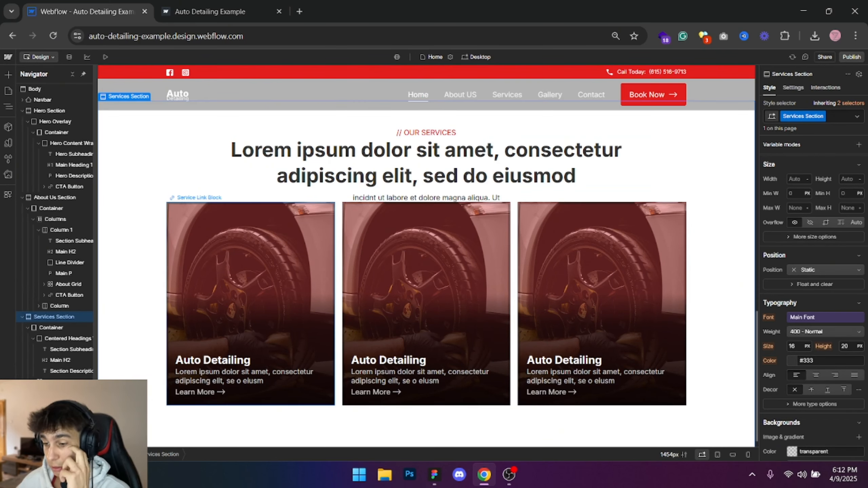
# - Set the Services Grid's top margin to 60 px after trying 100 px
pyautogui.click(339, 227)
pyautogui.scroll(3, 811, 258)
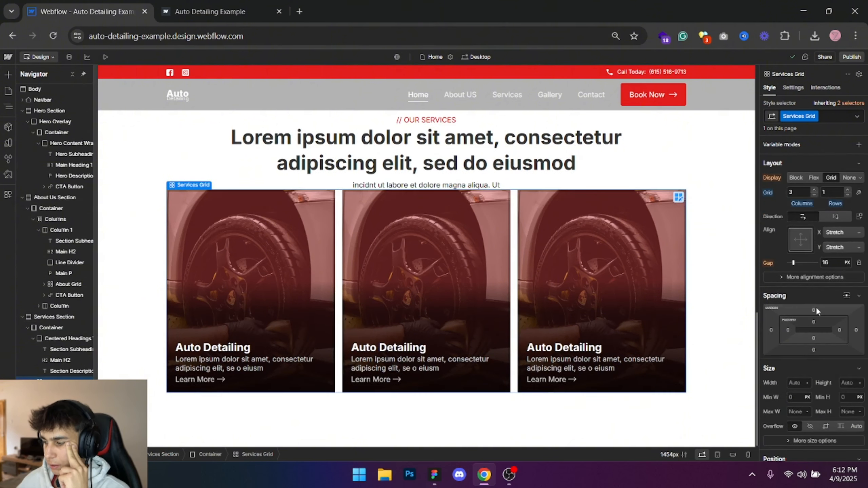
pyautogui.click(814, 310)
pyautogui.click(818, 352)
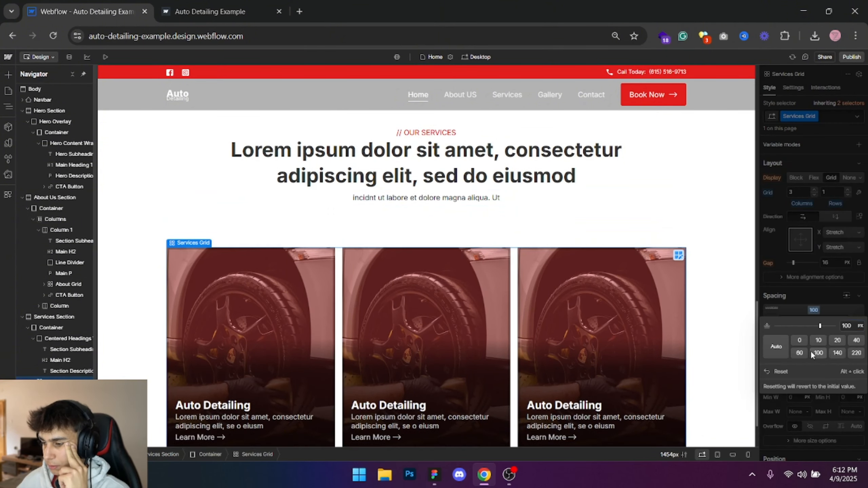
pyautogui.click(844, 239)
pyautogui.click(817, 310)
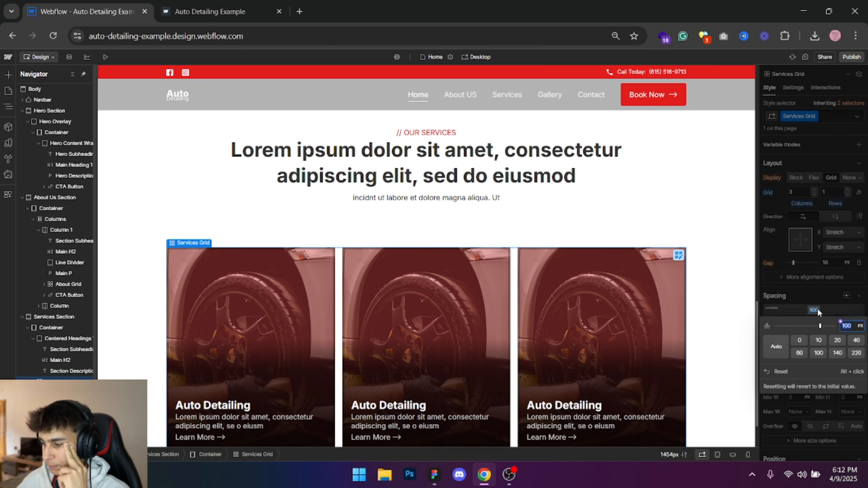
pyautogui.click(799, 353)
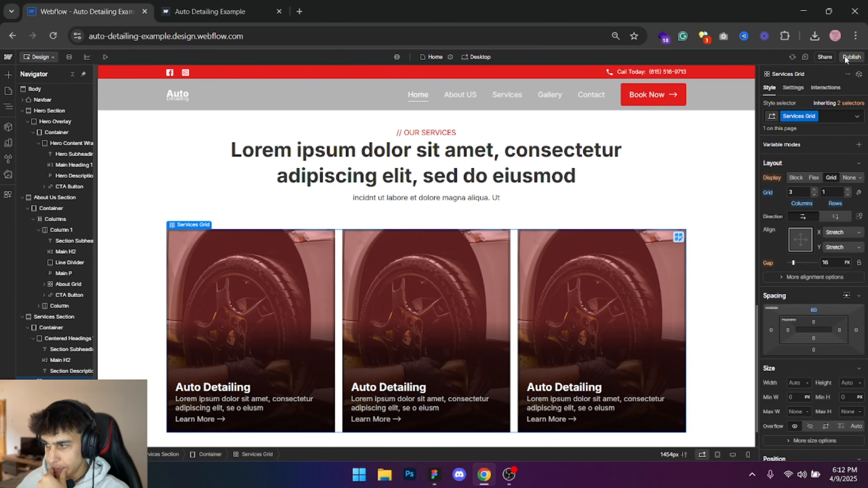
# - Publish the updated site to the selected domain and view the services section on the live page
pyautogui.click(848, 59)
pyautogui.click(811, 196)
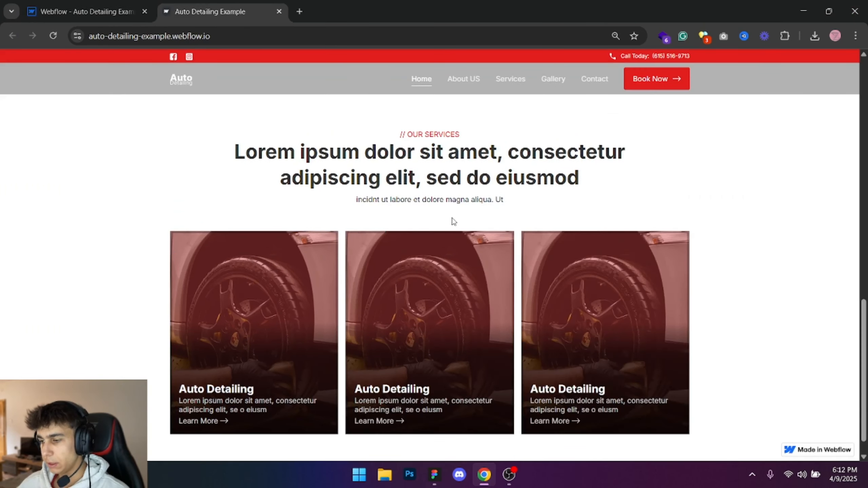
# - Finish viewing the published services section, return to the Webflow Designer and dismiss the publish options
pyautogui.scroll(-1, 445, 219)
pyautogui.hotkey('ctrl', 'Tab')
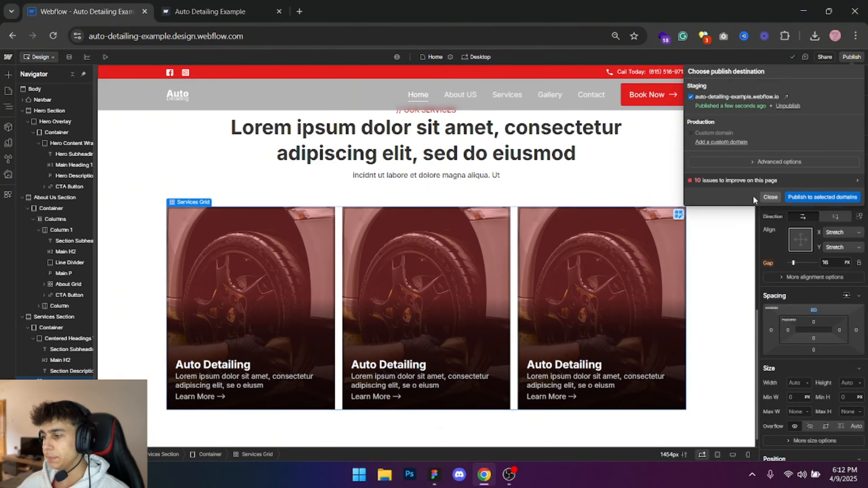
pyautogui.click(771, 197)
# - Replace the Service Link Block's background image with the existing asset of the man polishing a red car
pyautogui.click(354, 248)
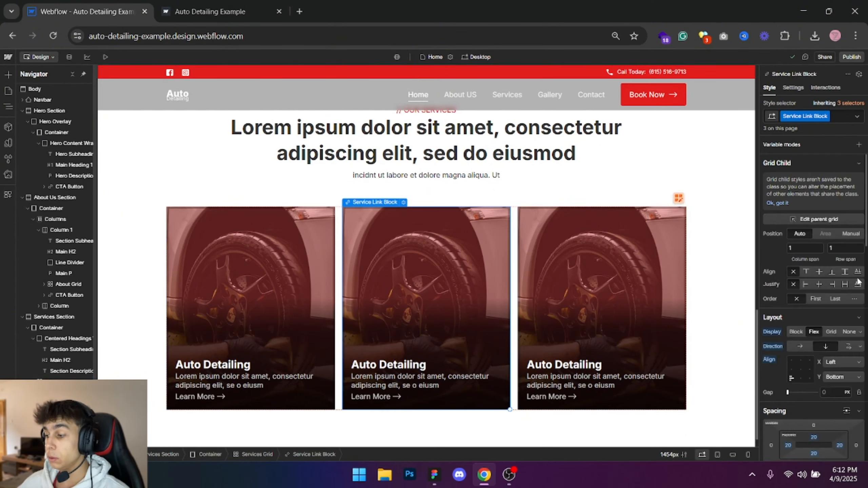
pyautogui.scroll(-3, 857, 281)
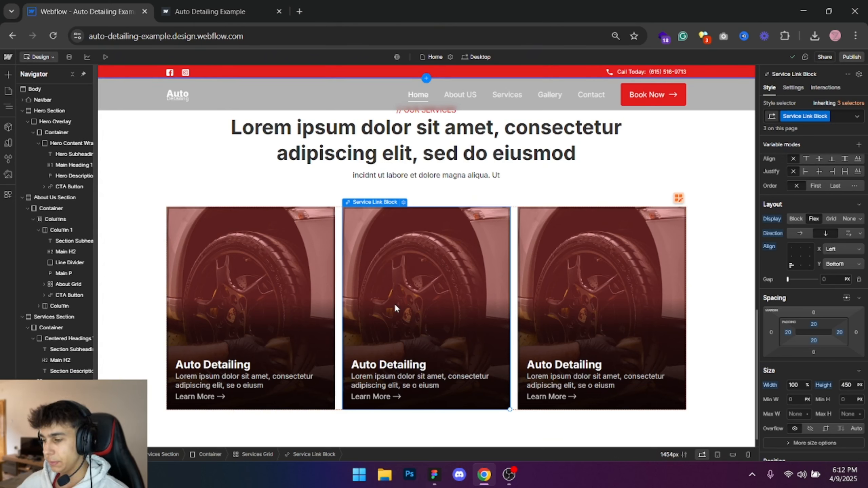
pyautogui.scroll(-9, 811, 270)
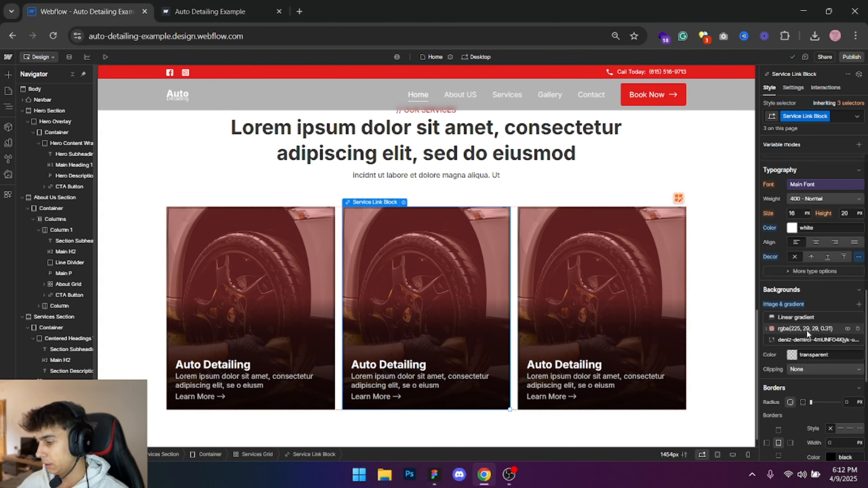
pyautogui.click(808, 340)
pyautogui.click(821, 212)
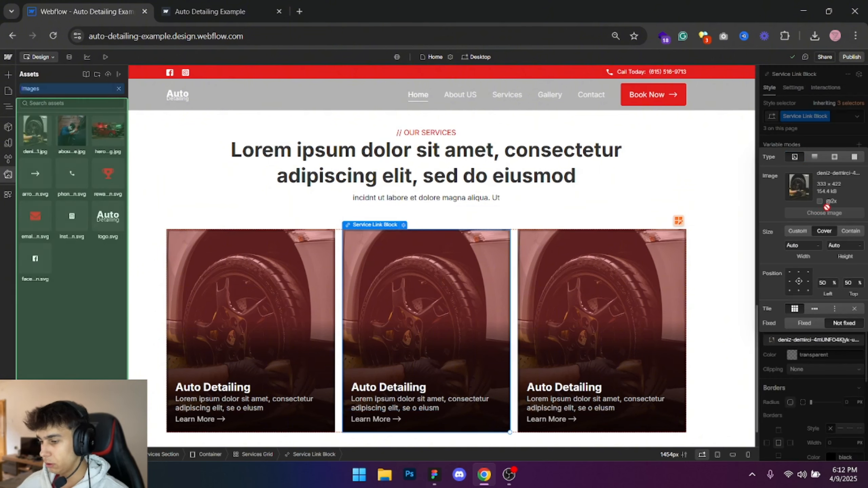
pyautogui.click(69, 136)
pyautogui.click(170, 176)
pyautogui.click(192, 180)
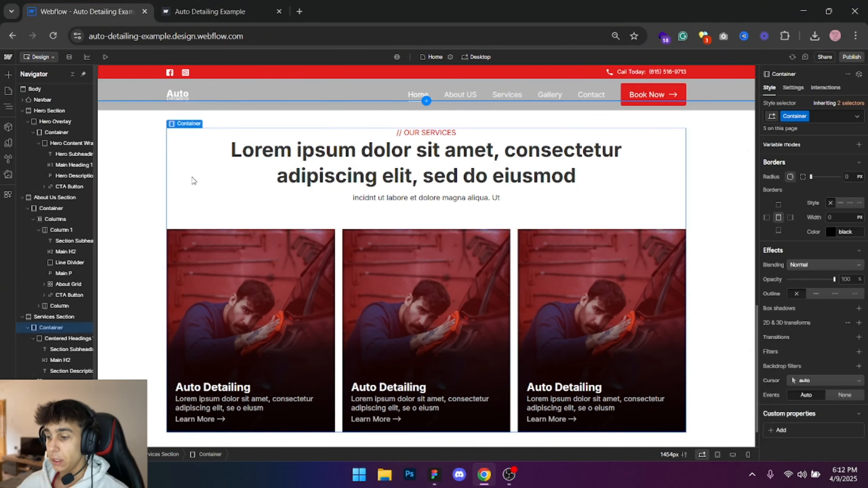
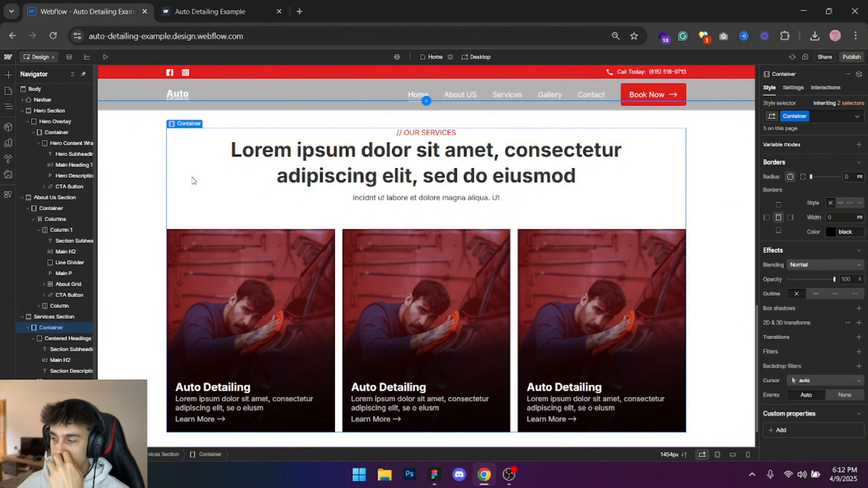
# - Add the combo class "Second Services Link Block" to the middle service card's link block
pyautogui.scroll(-1, 260, 267)
pyautogui.scroll(1, 261, 267)
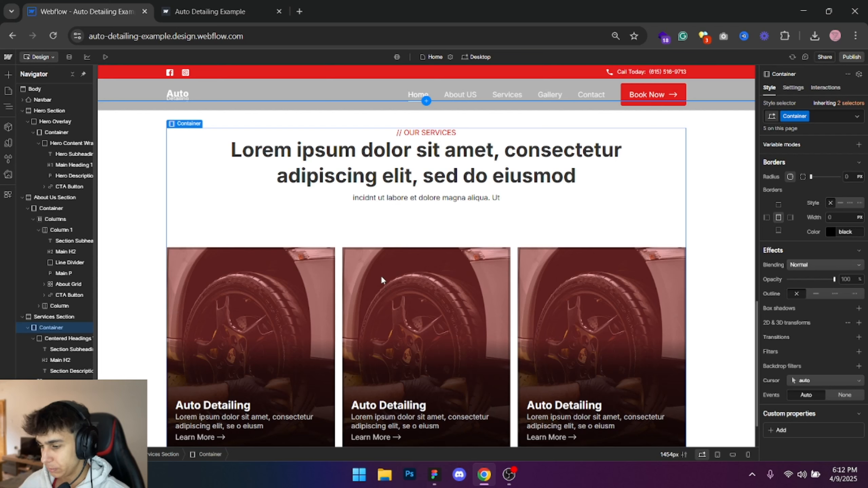
pyautogui.click(391, 294)
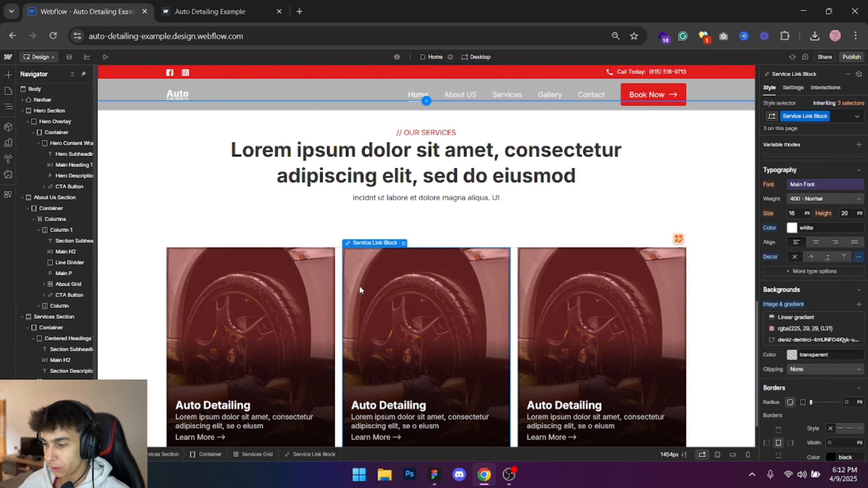
pyautogui.click(848, 114)
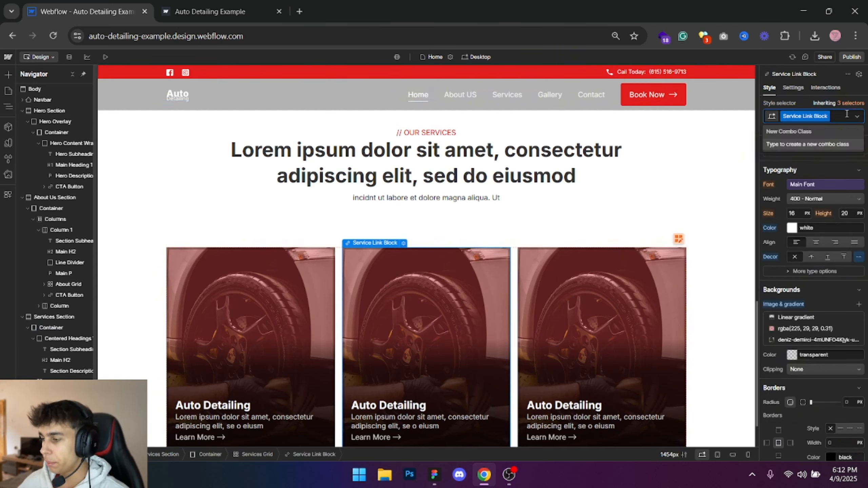
pyautogui.write('Servic')
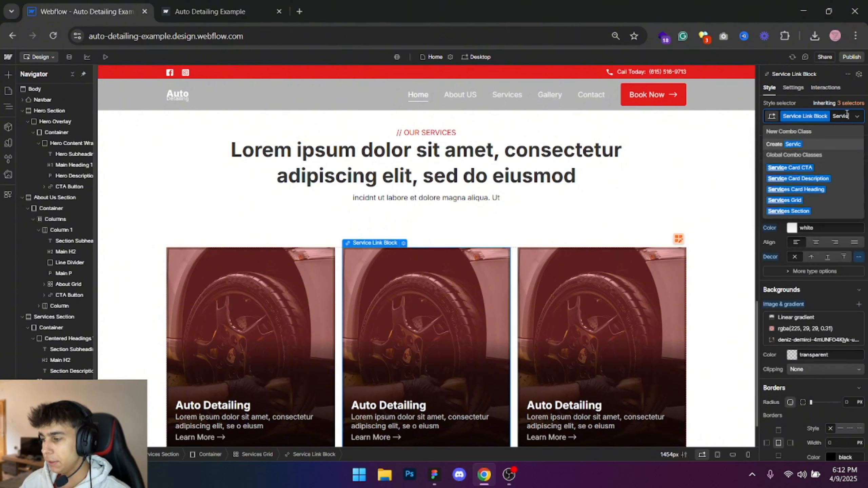
pyautogui.write('econd S')
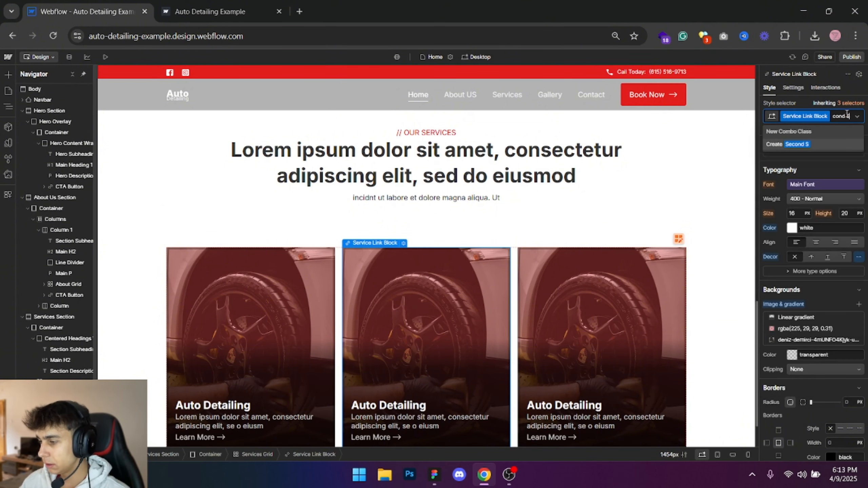
pyautogui.write('ervices Link Block')
pyautogui.press('Return')
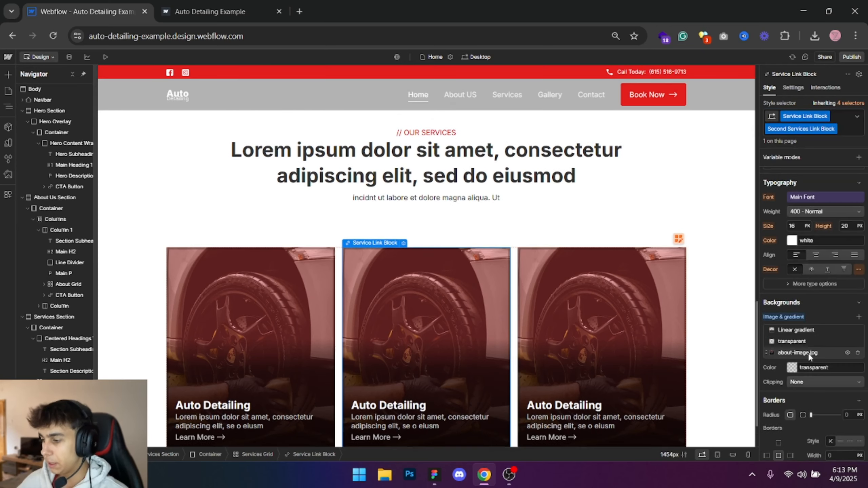
# - Replace the middle service card's about-image.jpg background with the existing asset hero-background-img.jpg
pyautogui.click(808, 354)
pyautogui.click(801, 225)
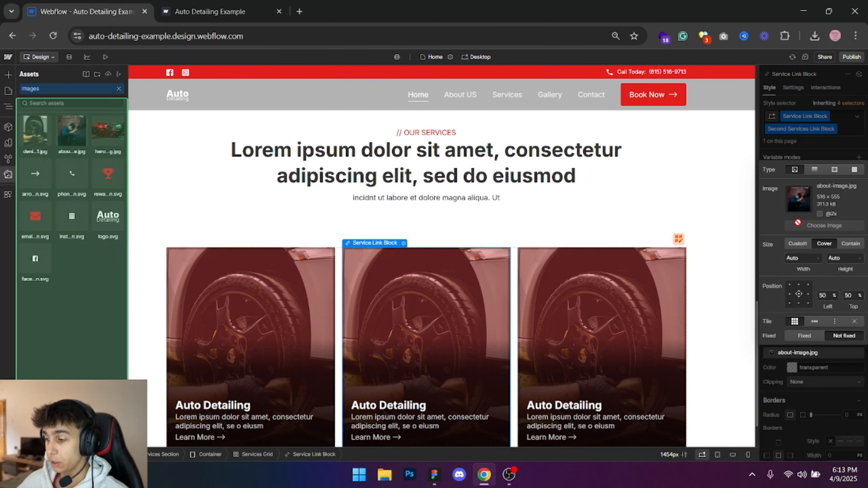
pyautogui.click(104, 129)
pyautogui.click(843, 404)
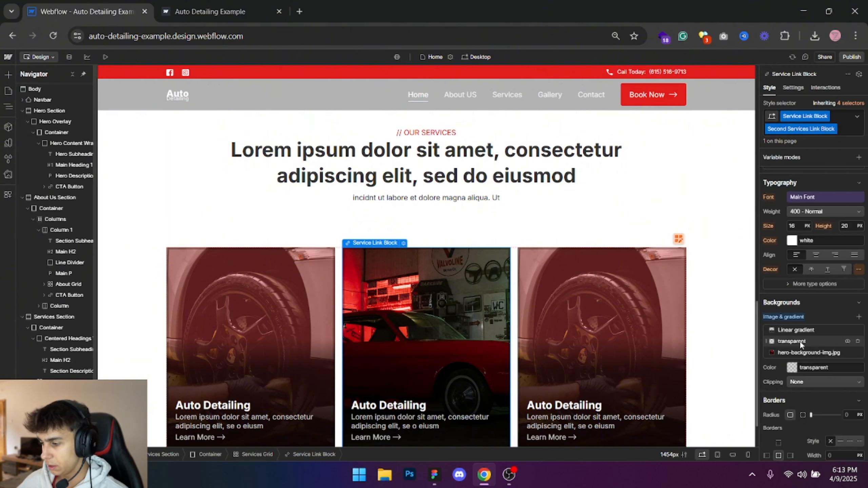
# - Open the middle card's transparent overlay colour and copy the hex E11D1D from the service card's fill in Figma
pyautogui.click(801, 342)
pyautogui.click(854, 360)
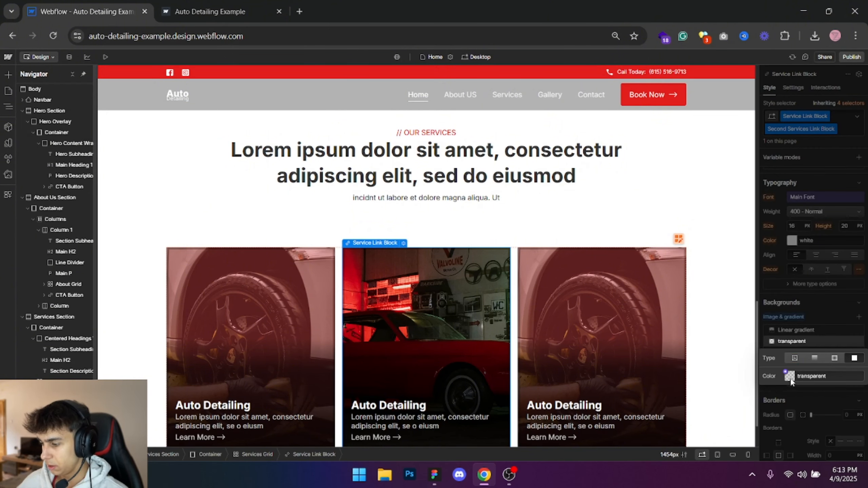
pyautogui.click(790, 377)
pyautogui.scroll(-1, 827, 288)
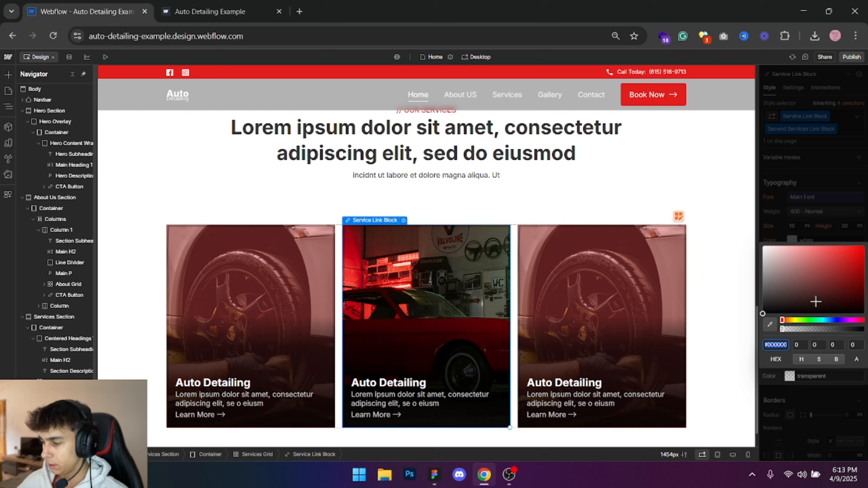
pyautogui.click(434, 475)
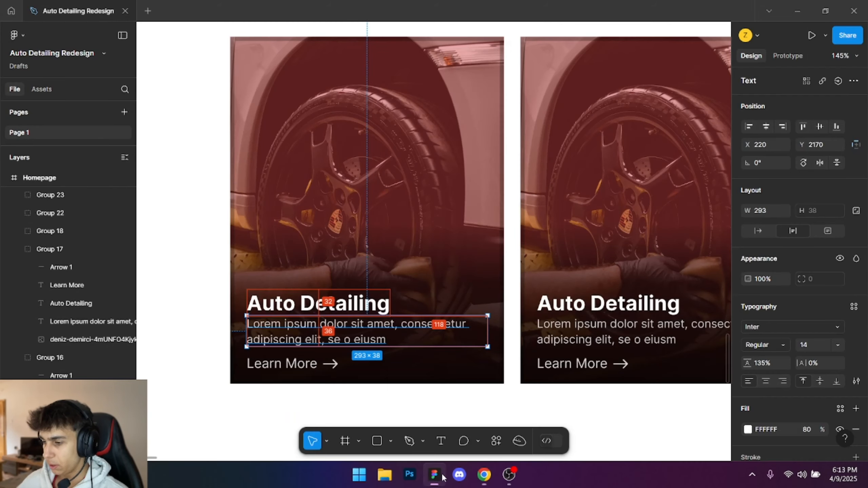
pyautogui.click(389, 216)
pyautogui.hotkey('alt', 'Tab')
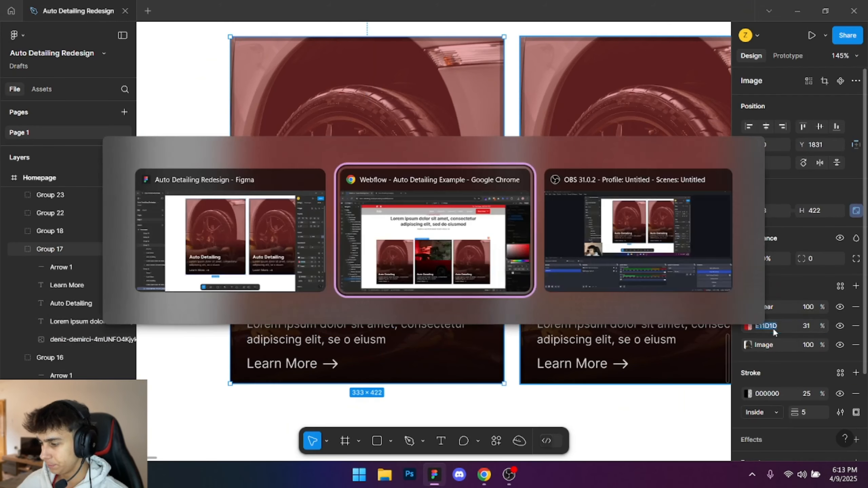
# - Back in Webflow, set the middle card's overlay colour to #e11d1d with 31% alpha and deselect the card
pyautogui.write('#e11d1d')
pyautogui.moveTo(783, 329); pyautogui.dragTo(861, 337)
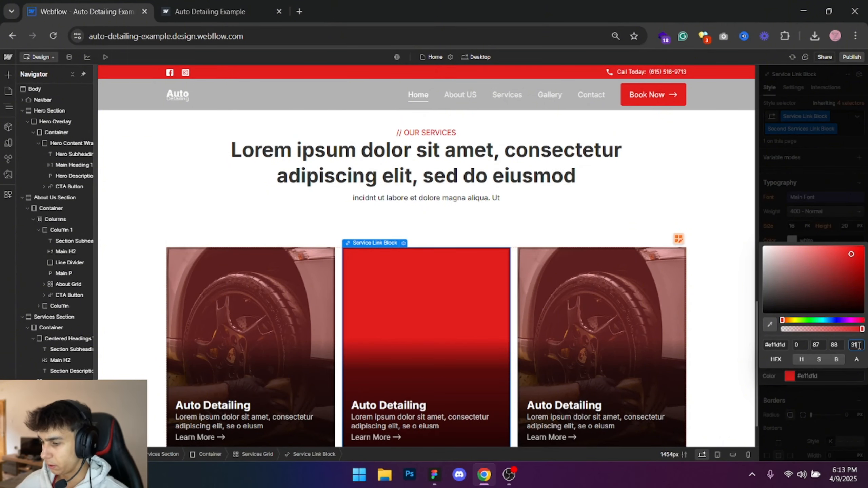
pyautogui.press('Return')
pyautogui.click(863, 212)
pyautogui.click(642, 223)
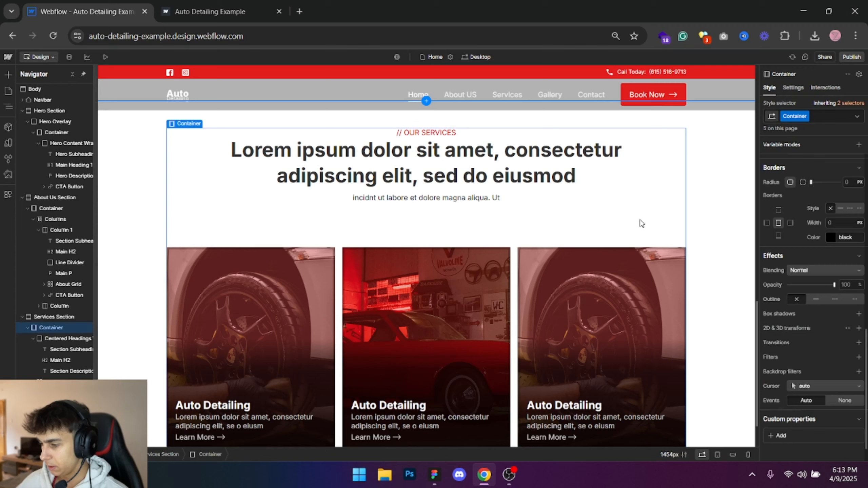
pyautogui.click(696, 226)
# - Publish the site to the selected domain, reload the live page and view its services section
pyautogui.click(852, 56)
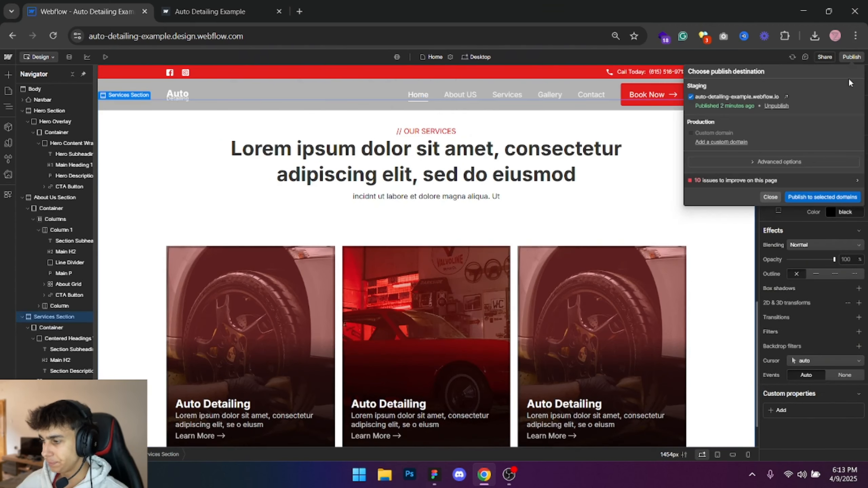
pyautogui.click(806, 197)
pyautogui.click(221, 4)
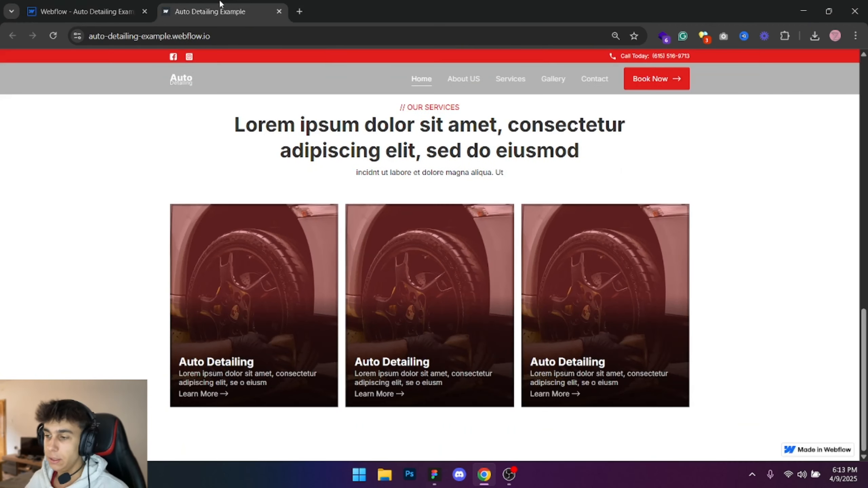
pyautogui.click(53, 35)
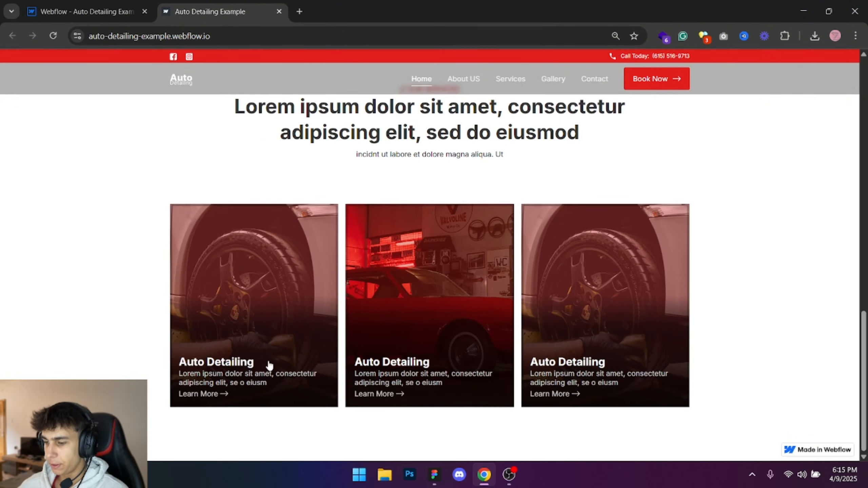
pyautogui.scroll(5, 145, 343)
pyautogui.scroll(-5, 145, 343)
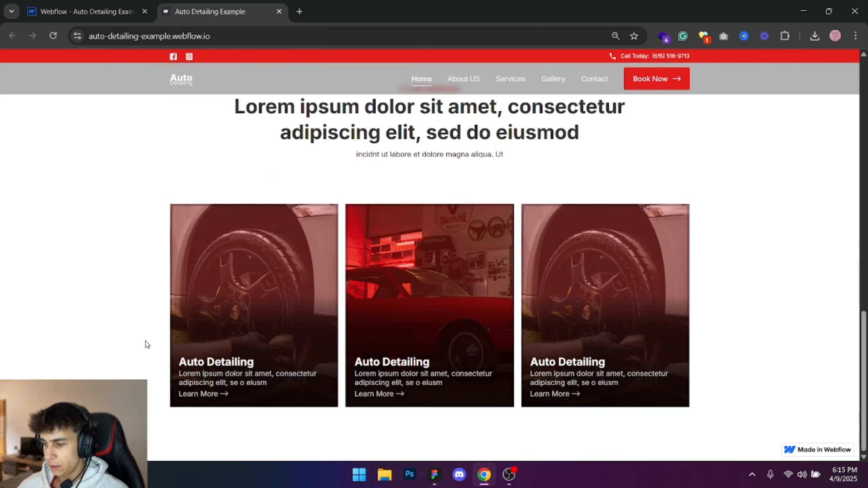
# - Return to the Webflow Designer and add a 300 ms All Properties transition to the Service Link Block class
pyautogui.click(87, 11)
pyautogui.scroll(-10, 308, 283)
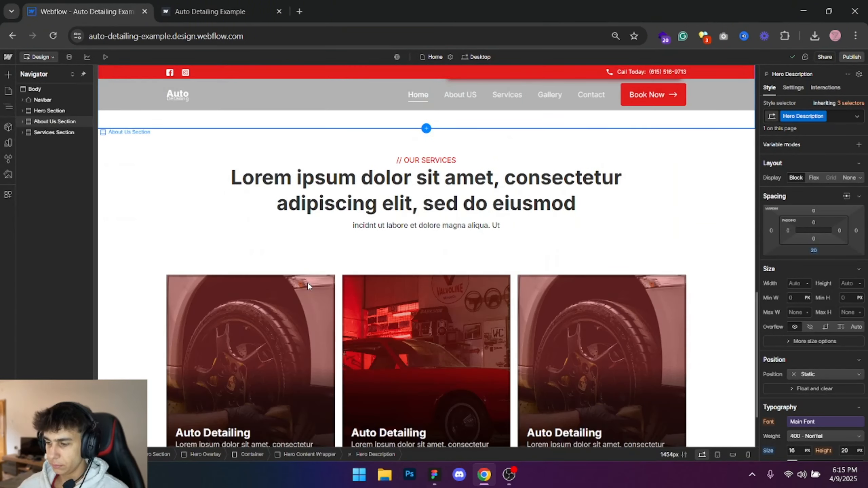
pyautogui.click(305, 293)
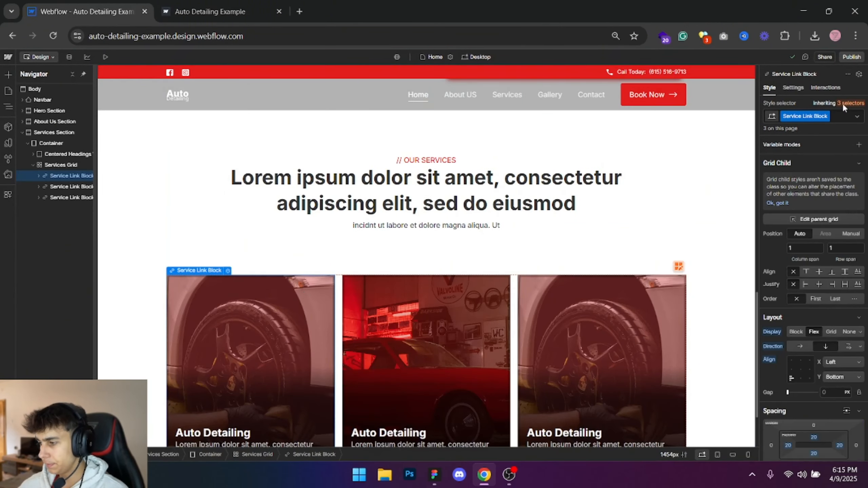
pyautogui.scroll(-15, 806, 275)
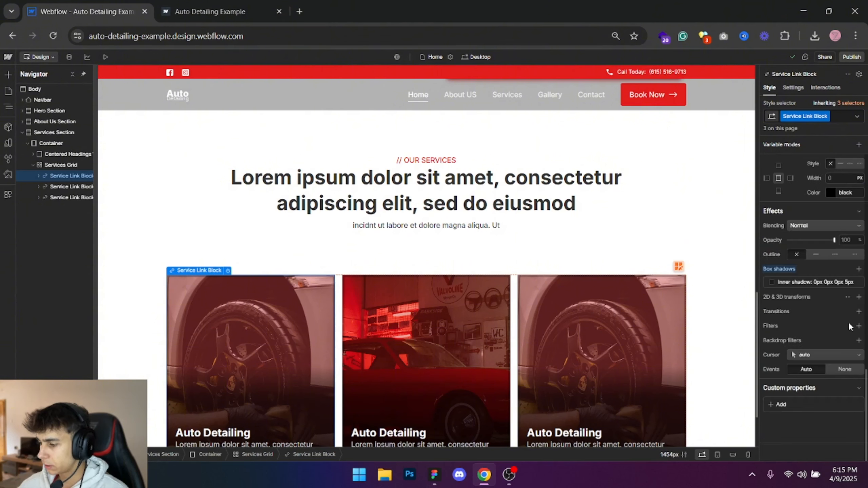
pyautogui.click(859, 311)
pyautogui.click(822, 346)
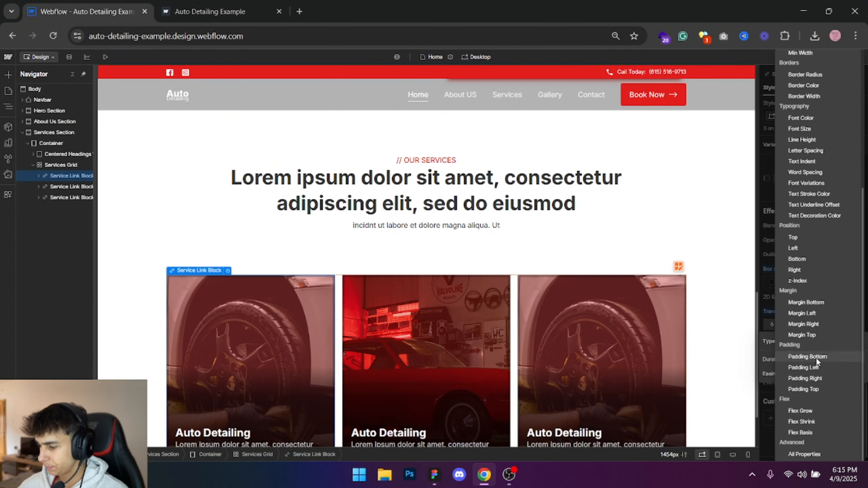
pyautogui.click(813, 454)
pyautogui.write('300')
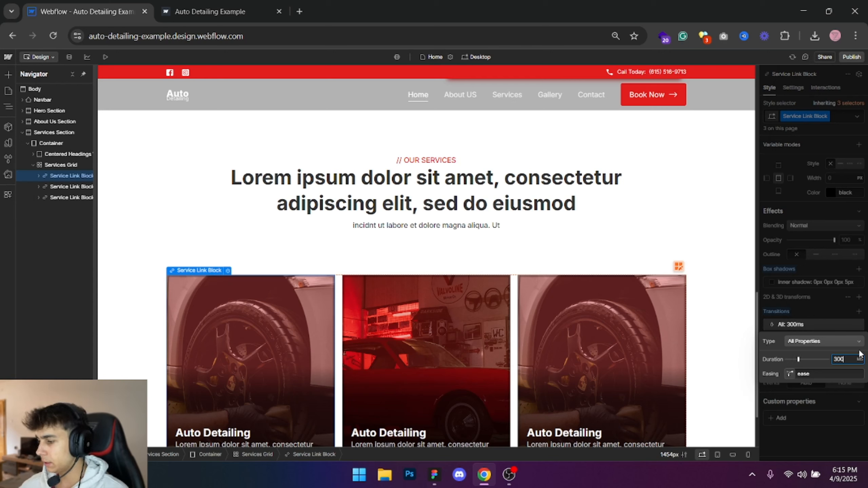
pyautogui.click(844, 222)
# - Set the Service Link Block's hover-state opacity to 95% after trying 80%
pyautogui.click(857, 116)
pyautogui.click(784, 156)
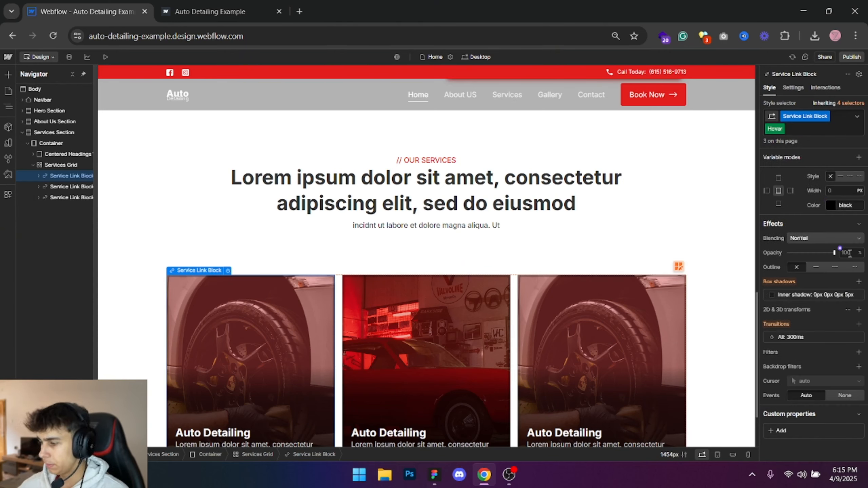
pyautogui.click(850, 253)
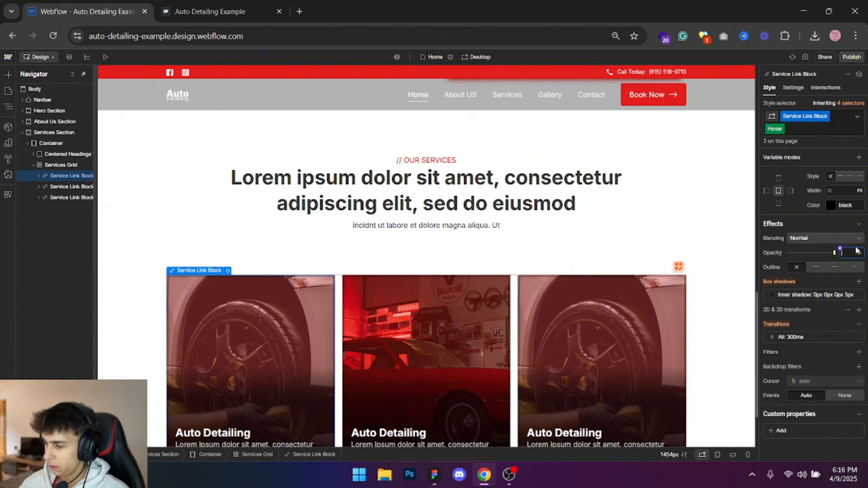
pyautogui.write('80')
pyautogui.press('Return')
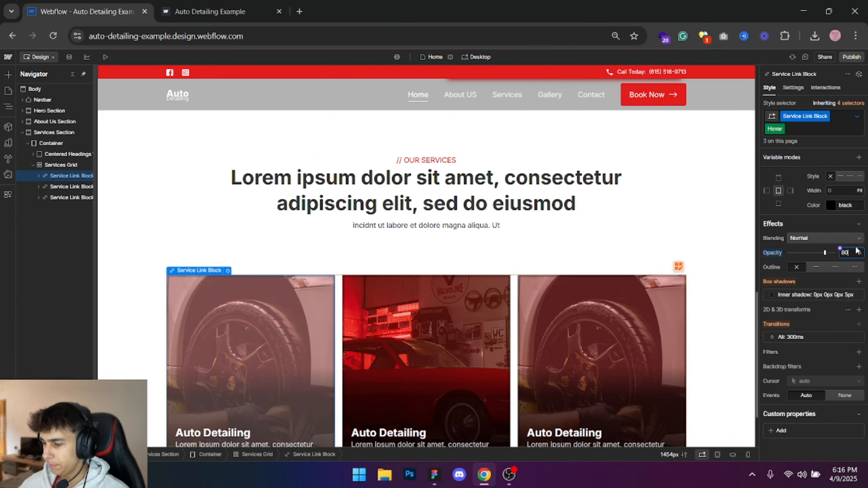
pyautogui.click(857, 253)
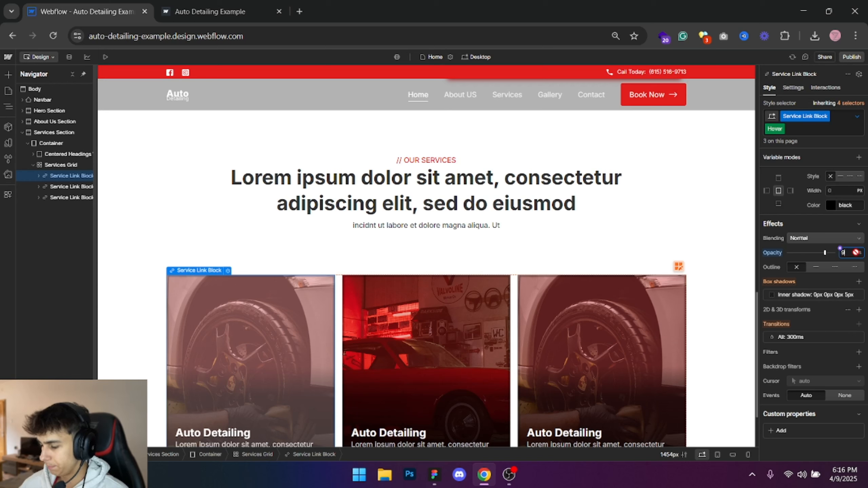
pyautogui.write('95')
pyautogui.press('Return')
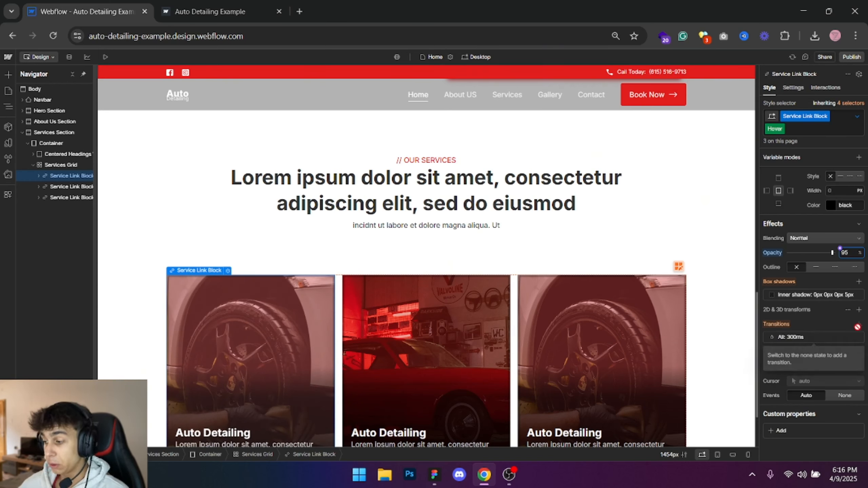
# - Add a scale transform to the Service Link Block's hover state, setting X and Y to 0.95 after trying 0.995
pyautogui.click(859, 309)
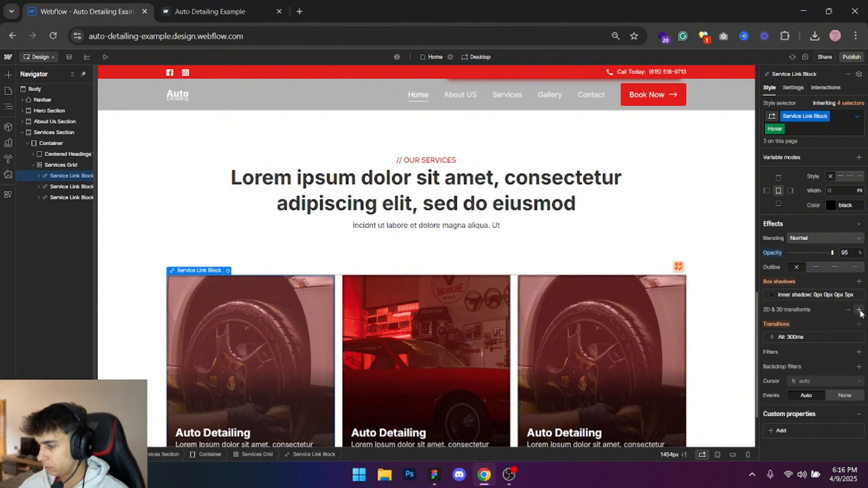
pyautogui.click(809, 340)
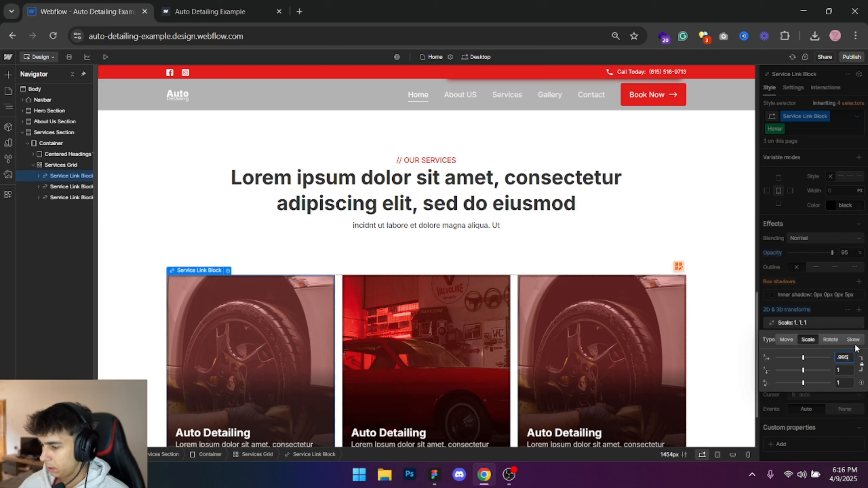
pyautogui.write('.995')
pyautogui.press('Return')
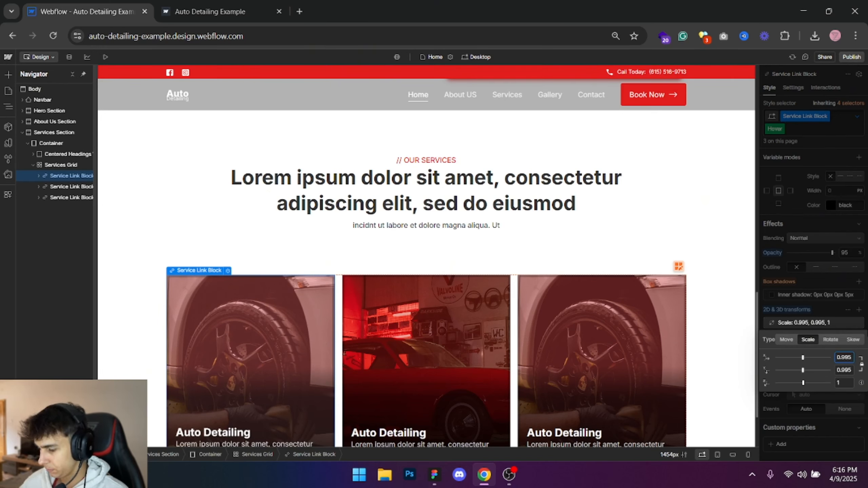
pyautogui.press('BackSpace')
pyautogui.press('BackSpace')
pyautogui.write('5')
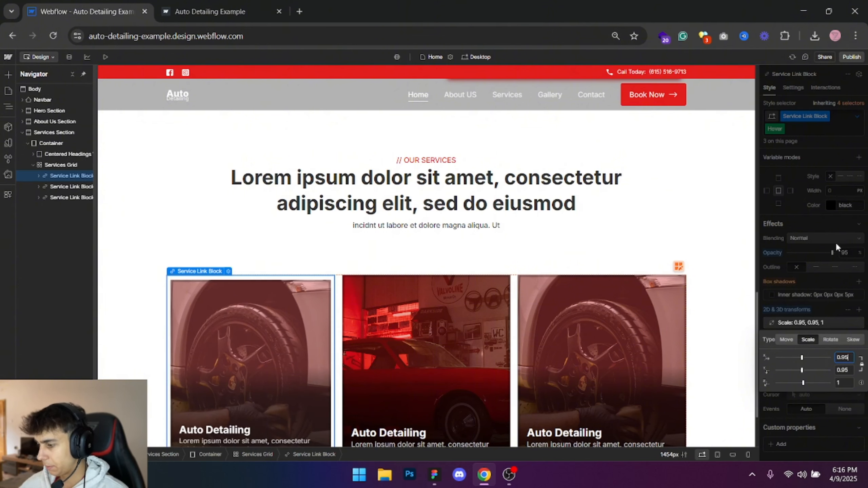
# - Publish the updated site to the selected domain and test the service cards' hover effect on the live page
pyautogui.click(851, 57)
pyautogui.click(839, 196)
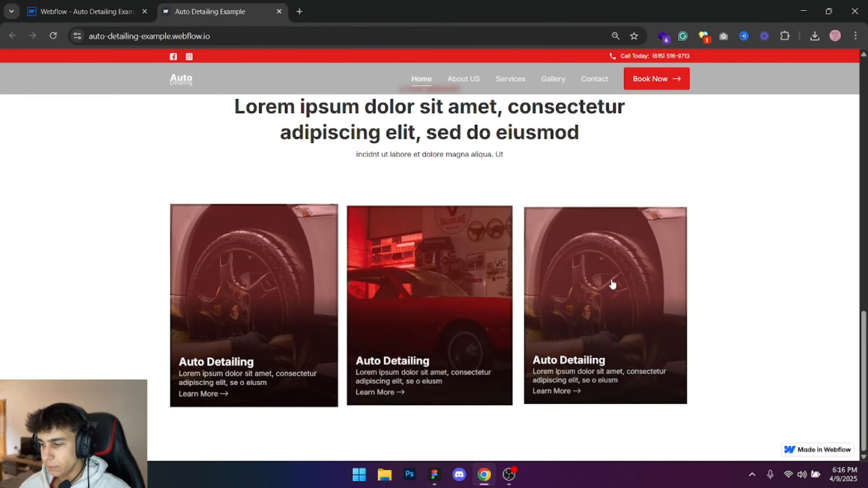
# - Return to the Webflow Designer and set the Service Link Block's hover-state scale to 0.98 on X and Y after trying 0.97
pyautogui.click(48, 9)
pyautogui.click(771, 197)
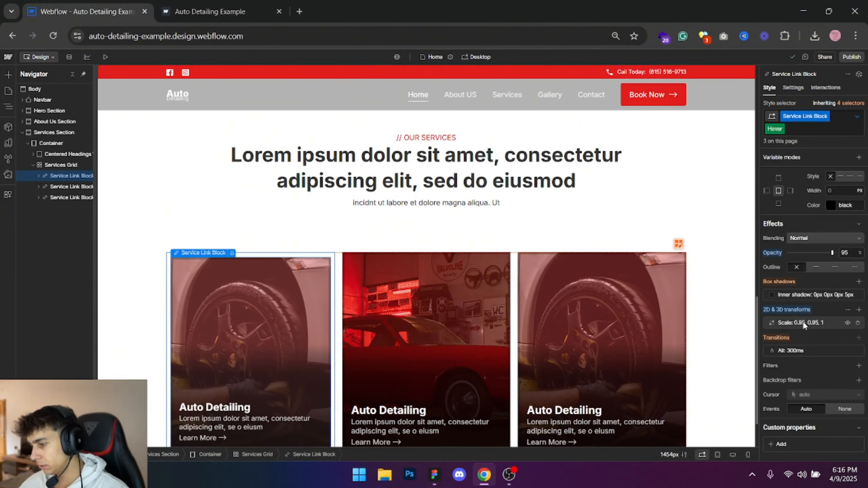
pyautogui.click(803, 323)
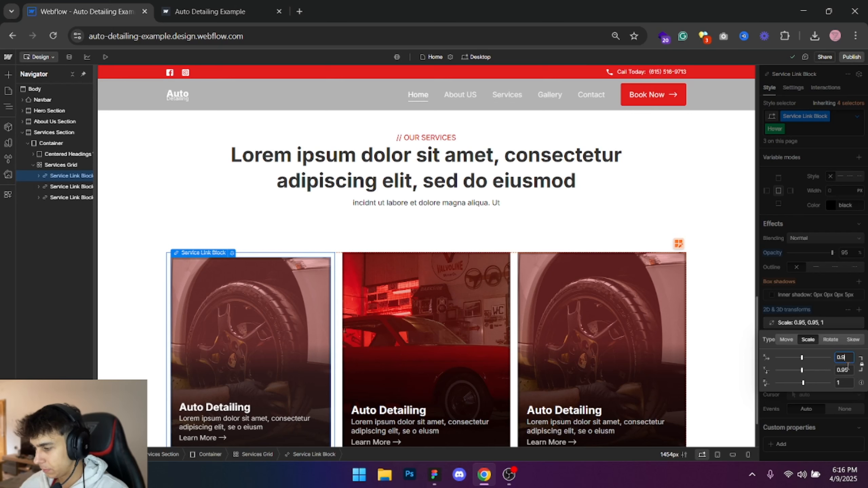
pyautogui.write('7')
pyautogui.press('Tab')
pyautogui.click(841, 241)
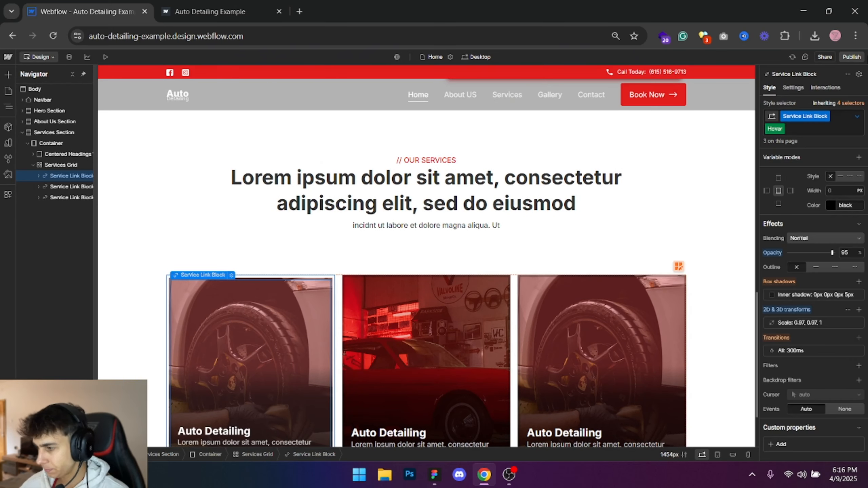
pyautogui.click(804, 322)
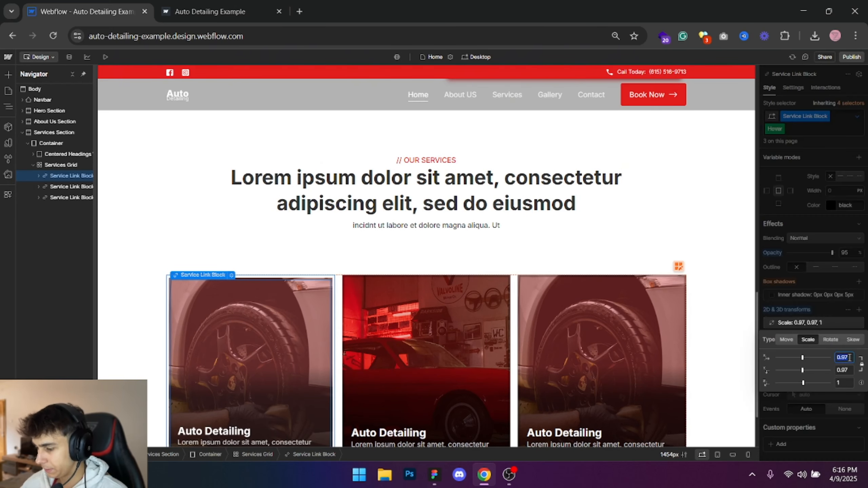
pyautogui.click(847, 357)
pyautogui.write('1')
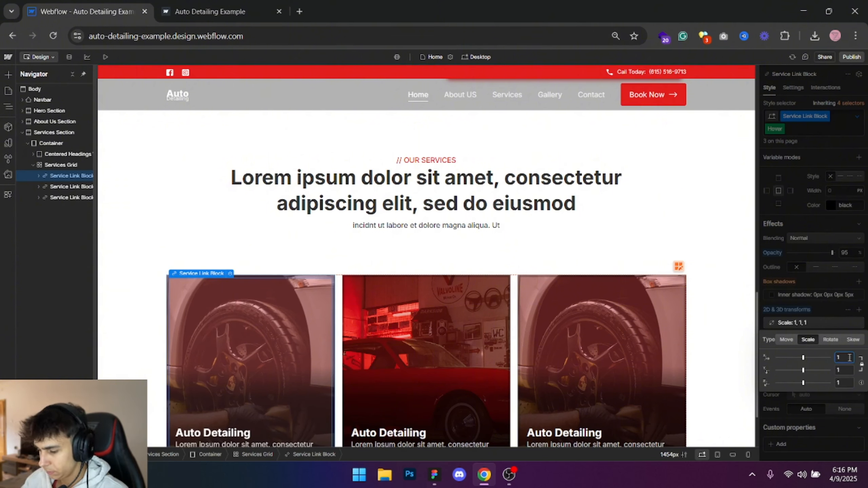
pyautogui.press('Return')
pyautogui.press('Escape')
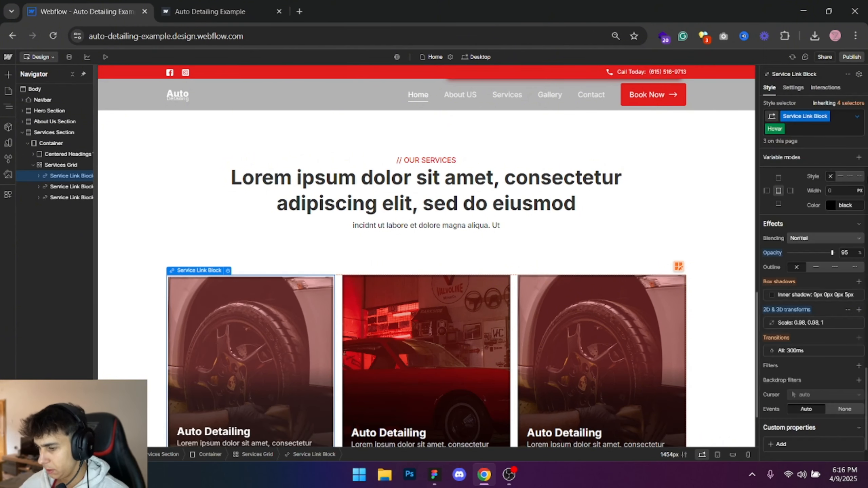
# - Publish the site to the selected domain and check the service cards' hover effect on the live page
pyautogui.click(851, 57)
pyautogui.click(827, 193)
pyautogui.scroll(-1, 264, 186)
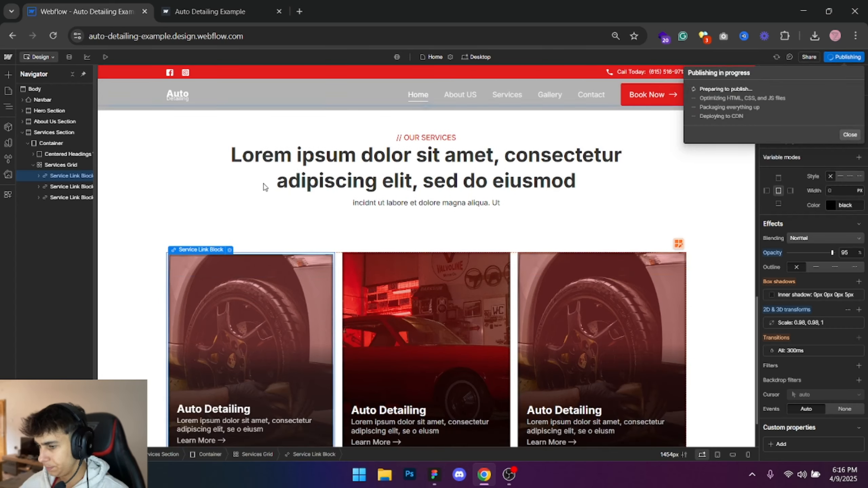
pyautogui.click(218, 6)
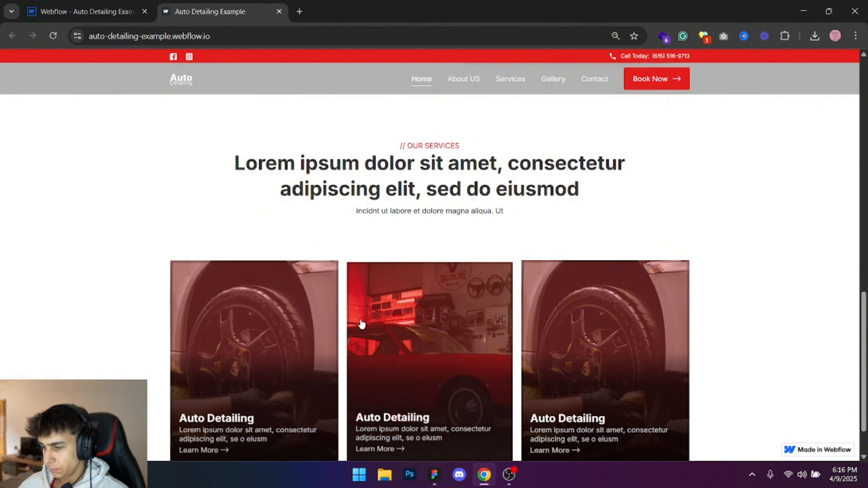
pyautogui.scroll(-2, 377, 330)
# - Return to the Webflow Designer, set the Services Grid's top margin to 60 px, and publish the site to the selected domain
pyautogui.click(56, 6)
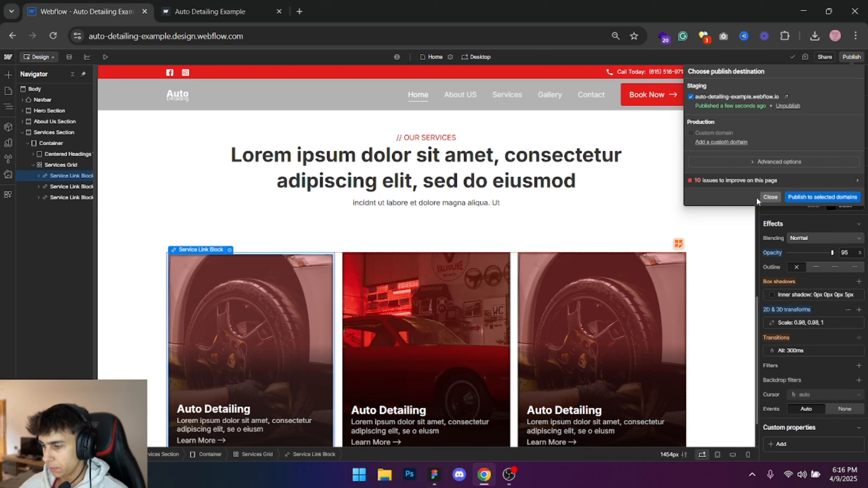
pyautogui.click(770, 197)
pyautogui.click(517, 269)
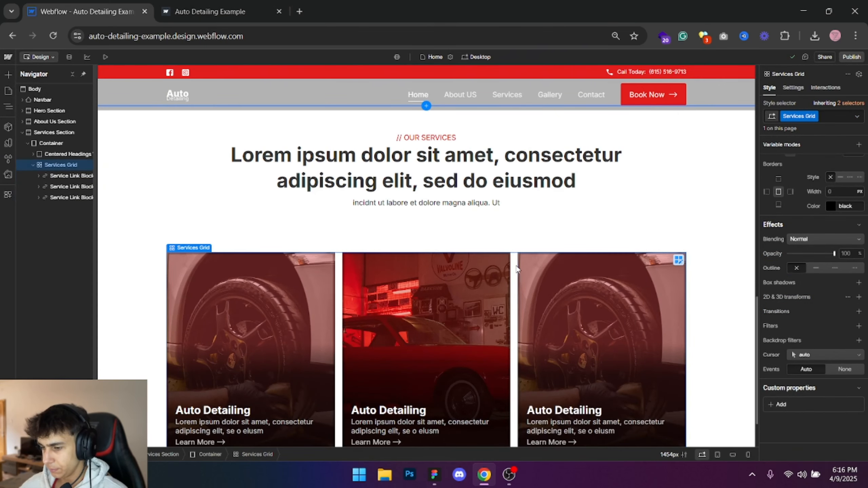
pyautogui.scroll(10, 826, 242)
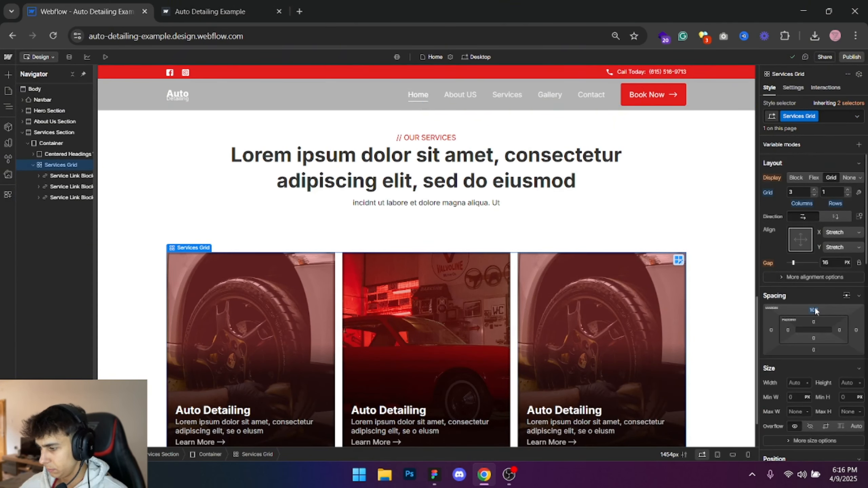
pyautogui.click(814, 310)
pyautogui.click(798, 353)
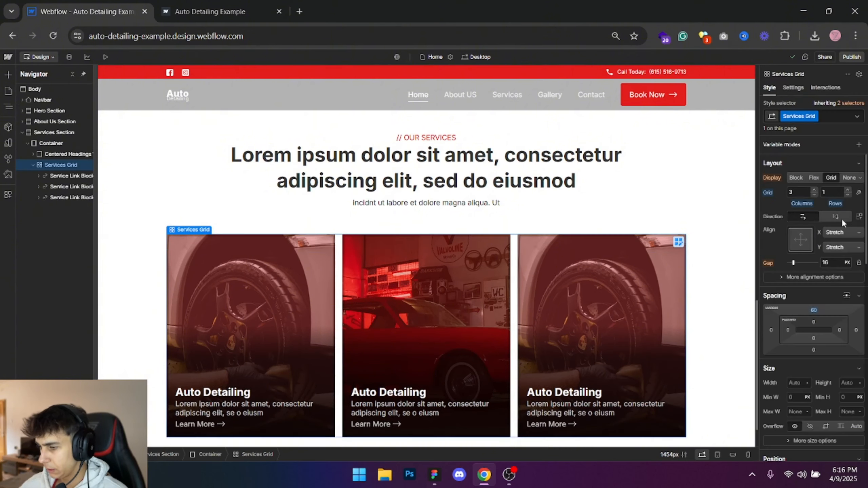
pyautogui.click(851, 57)
pyautogui.click(834, 196)
# - Switch to Figma and examine the Contact Us section's text column and contact form in the homepage design
pyautogui.click(440, 473)
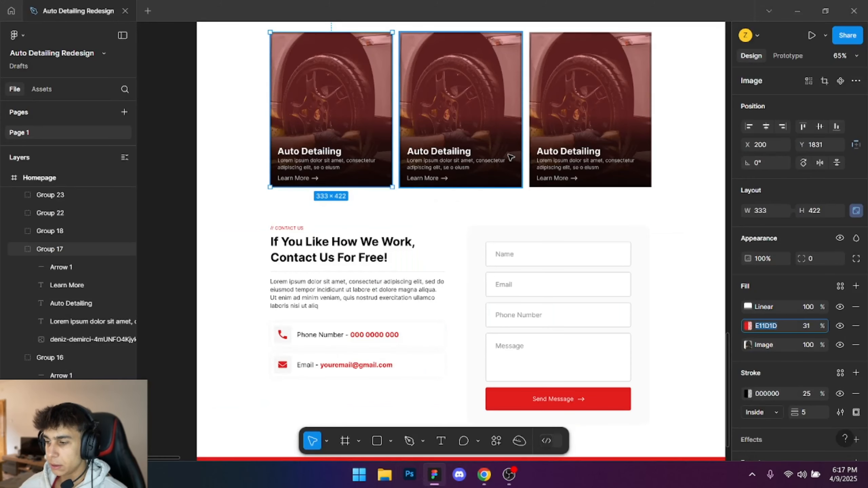
pyautogui.scroll(-1, 538, 175)
pyautogui.click(180, 189)
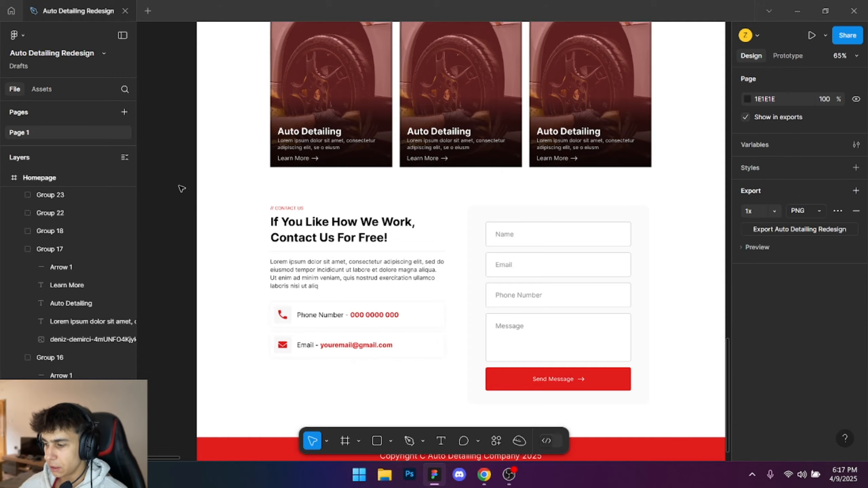
pyautogui.scroll(-3, 180, 188)
pyautogui.moveTo(341, 196); pyautogui.dragTo(356, 220)
pyautogui.scroll(4, 350, 253)
pyautogui.moveTo(350, 253); pyautogui.dragTo(471, 167)
pyautogui.scroll(-5, 472, 167)
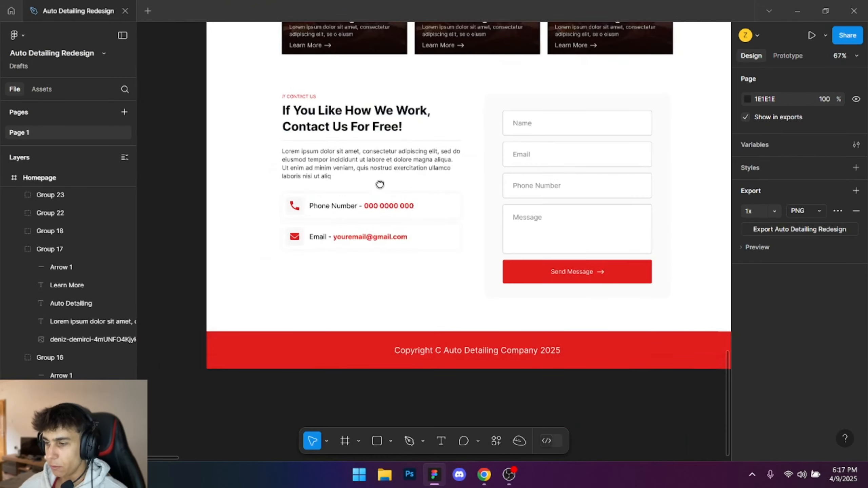
pyautogui.scroll(3, 329, 184)
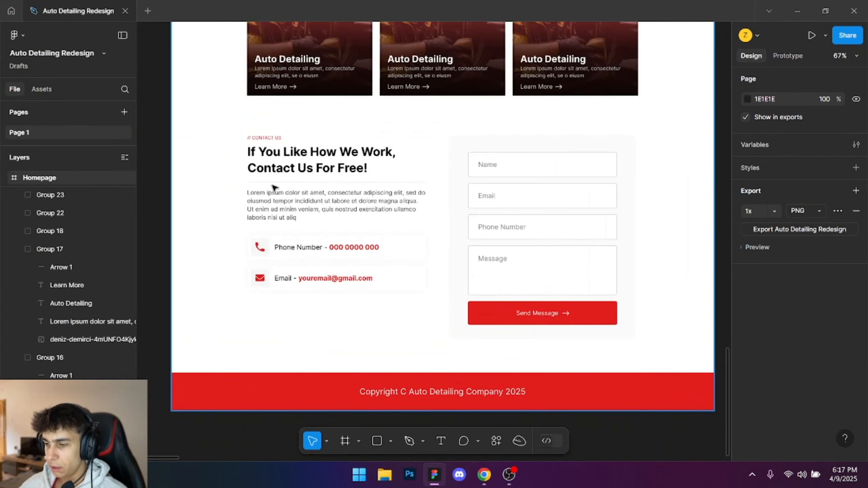
pyautogui.moveTo(233, 112); pyautogui.dragTo(424, 291)
pyautogui.click(465, 134)
pyautogui.scroll(-1, 467, 137)
pyautogui.moveTo(470, 140); pyautogui.dragTo(578, 373)
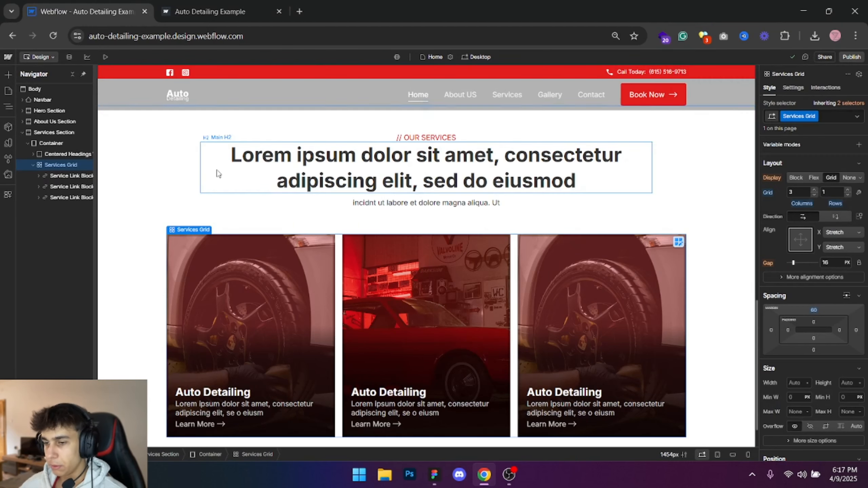
# - Switch back to Webflow and add a section to the Body with the class Contact Section
pyautogui.click(50, 89)
pyautogui.hotkey('ctrl', 'k')
pyautogui.write('section')
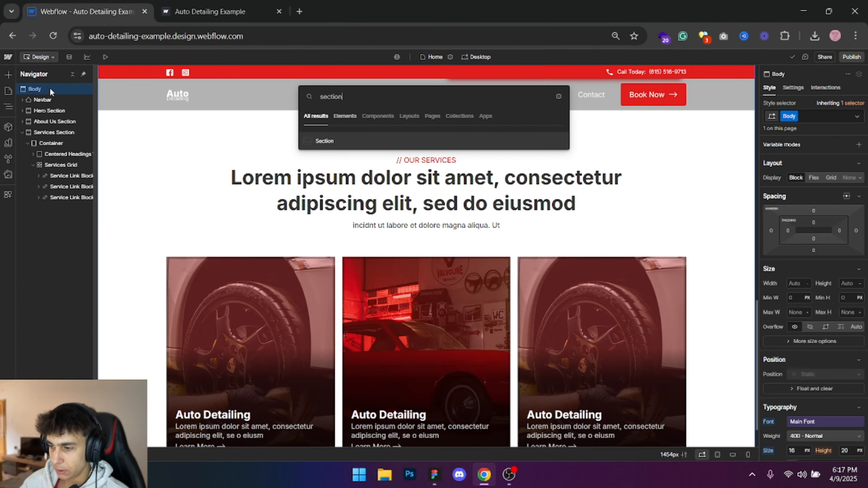
pyautogui.press('Return')
pyautogui.click(795, 116)
pyautogui.write('Cont')
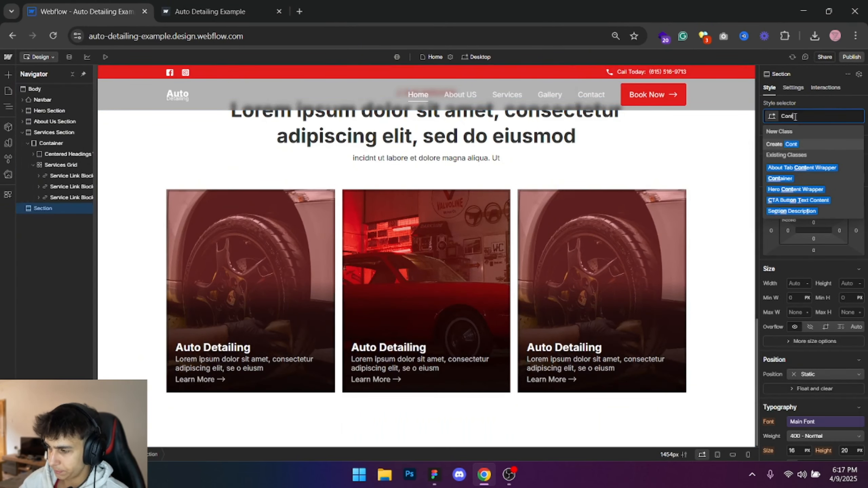
pyautogui.write('acg')
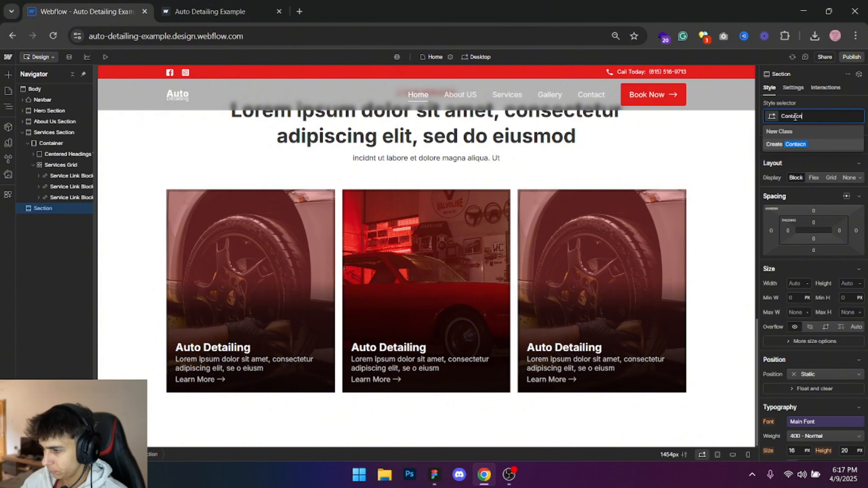
pyautogui.hotkey('ctrl', 'a')
pyautogui.write('cont')
pyautogui.hotkey('ctrl', 'a')
pyautogui.write('Cont')
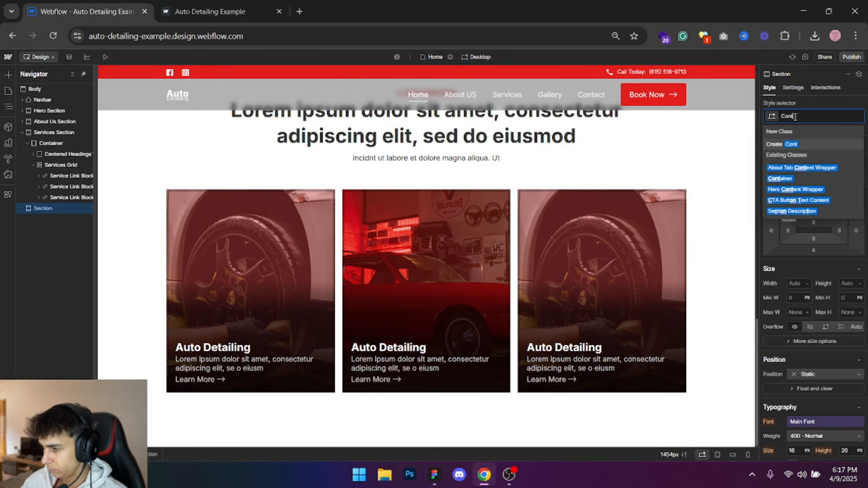
pyautogui.write('act Section')
pyautogui.press('Return')
# - Add a container inside the Contact Section and apply the existing Container class to it
pyautogui.hotkey('ctrl', 'e')
pyautogui.write('contai')
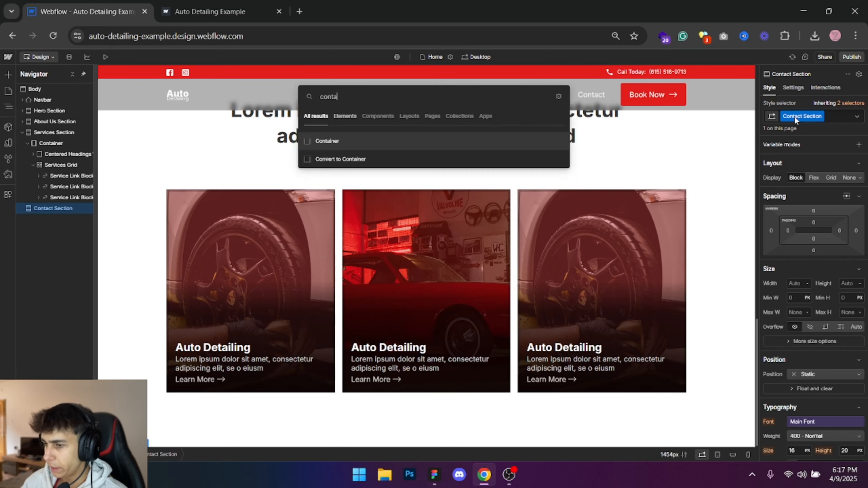
pyautogui.press('Return')
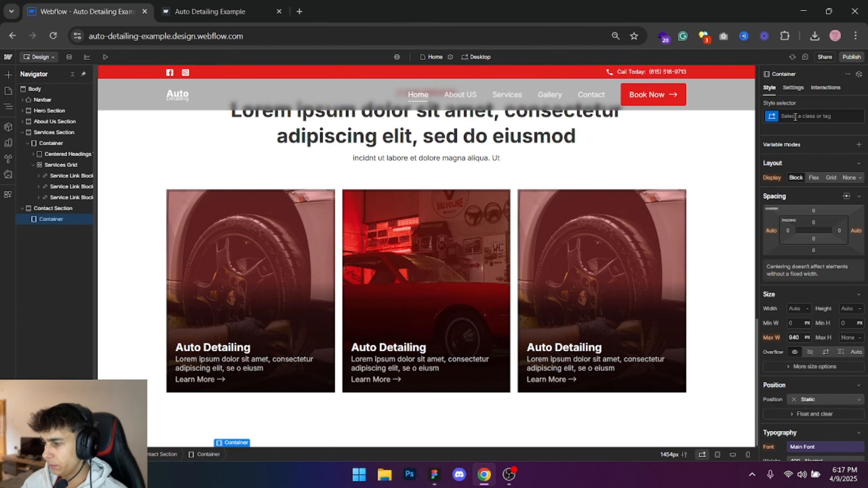
pyautogui.click(795, 116)
pyautogui.write('contai')
pyautogui.press('Return')
# - Switch to Figma and examine the contact section's column alignment with the homepage's 12-column layout grid shown temporarily
pyautogui.hotkey('alt', 'Tab')
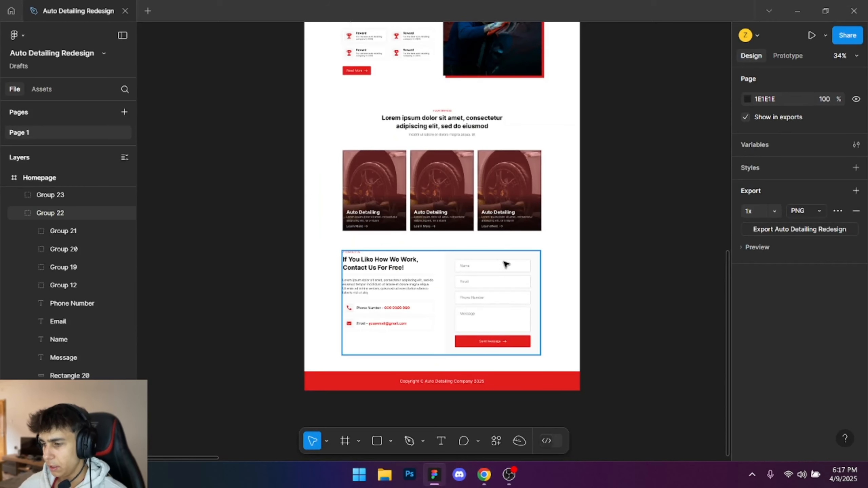
pyautogui.scroll(5, 436, 339)
pyautogui.scroll(-2, 416, 325)
pyautogui.click(704, 252)
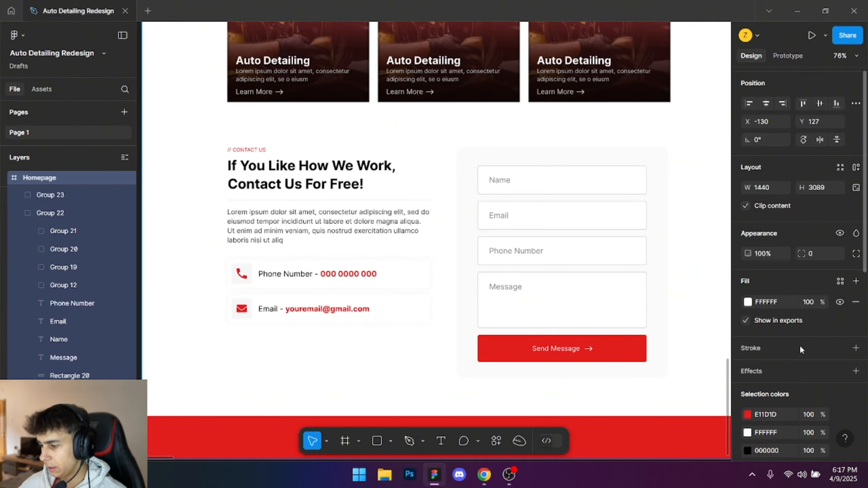
pyautogui.scroll(-10, 820, 366)
pyautogui.click(839, 332)
pyautogui.scroll(5, 424, 199)
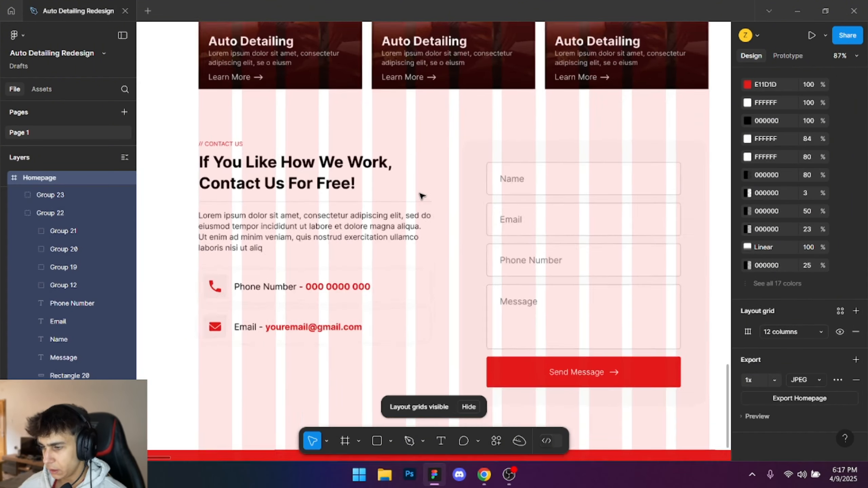
pyautogui.scroll(-3, 474, 176)
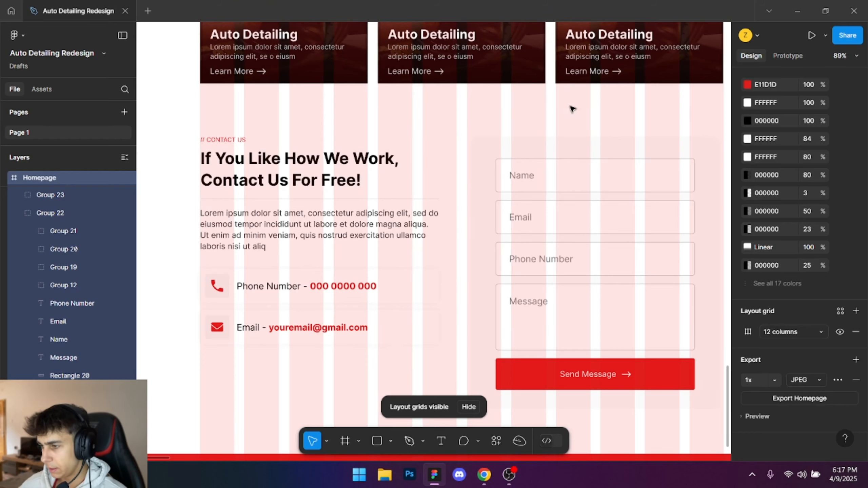
pyautogui.hscroll(3, 511, 124)
pyautogui.scroll(1, 512, 124)
pyautogui.click(840, 332)
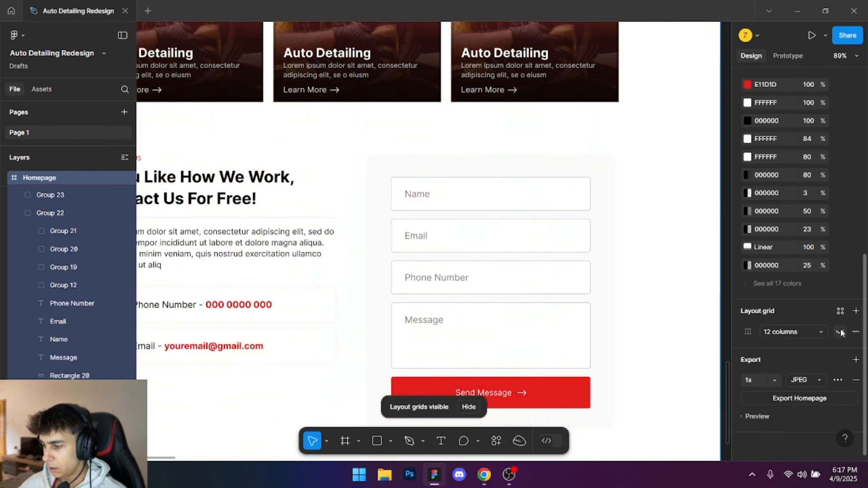
# - Switch back to Webflow and add a grid with two columns and one row inside the Contact Section's container
pyautogui.hotkey('alt', 'Tab')
pyautogui.hotkey('ctrl', 'e')
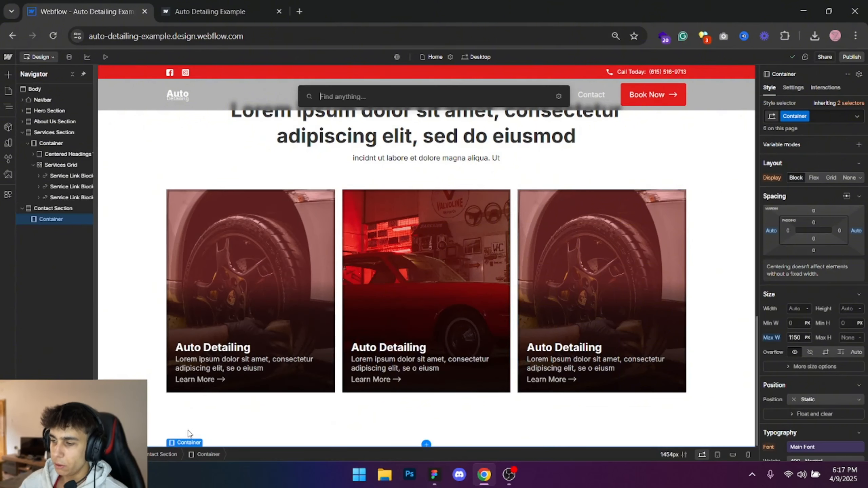
pyautogui.write('grid')
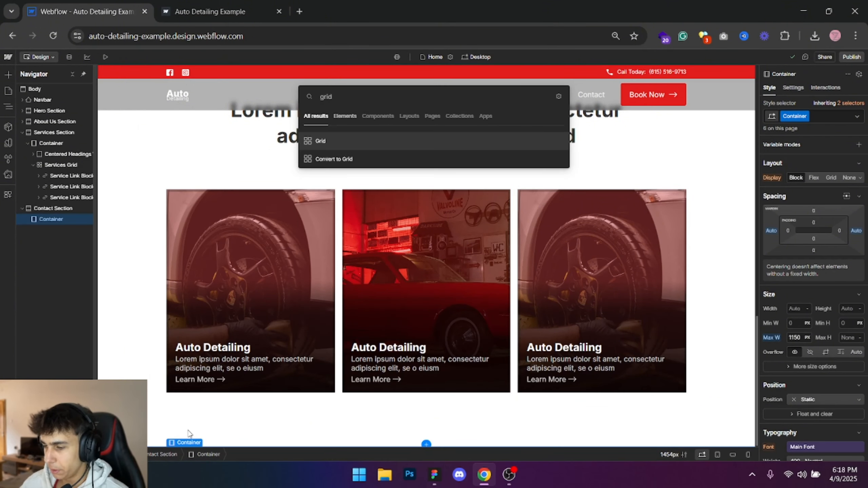
pyautogui.press('Return')
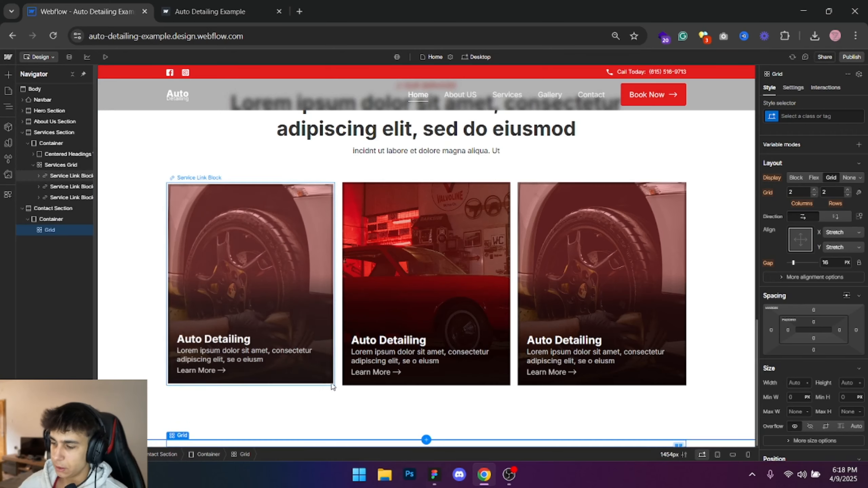
pyautogui.click(848, 194)
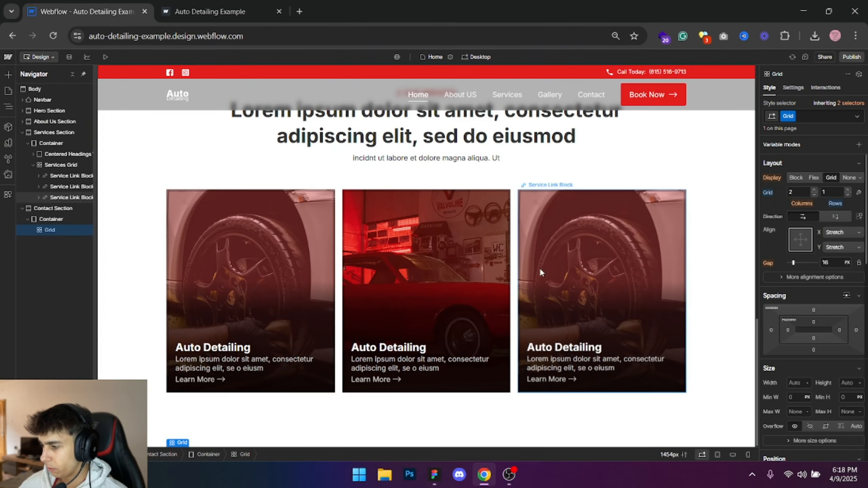
# - Set the Contact Section's top padding to 40 px and bottom padding to 120 px
pyautogui.click(62, 208)
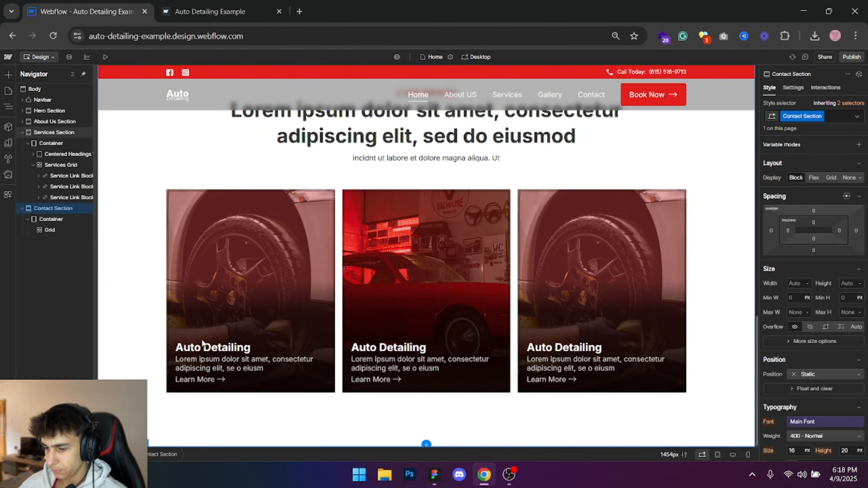
pyautogui.scroll(5, 249, 312)
pyautogui.scroll(-5, 249, 312)
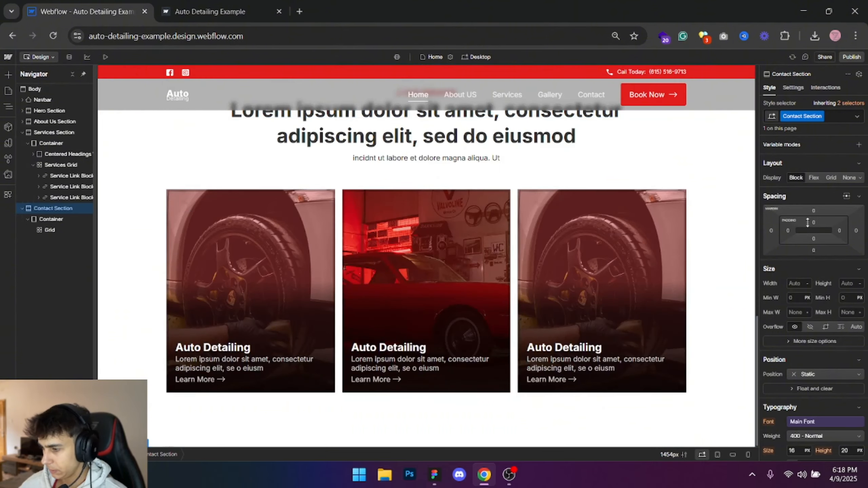
pyautogui.click(813, 221)
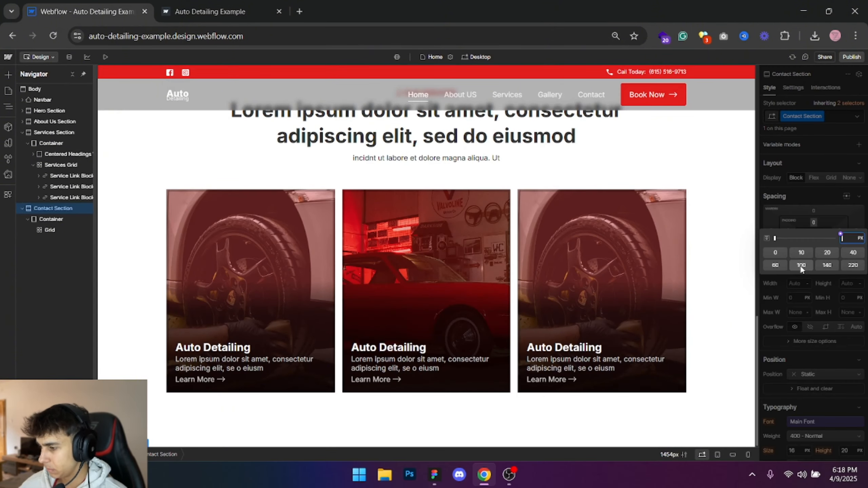
pyautogui.click(860, 254)
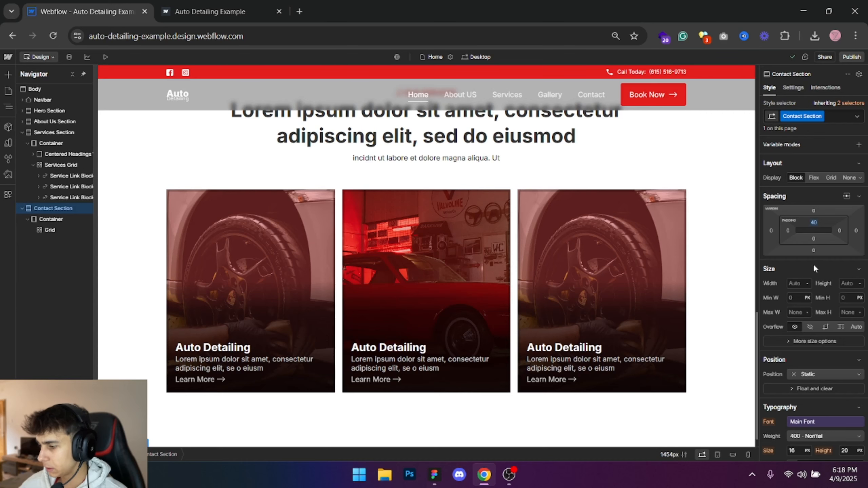
pyautogui.click(813, 239)
pyautogui.click(850, 285)
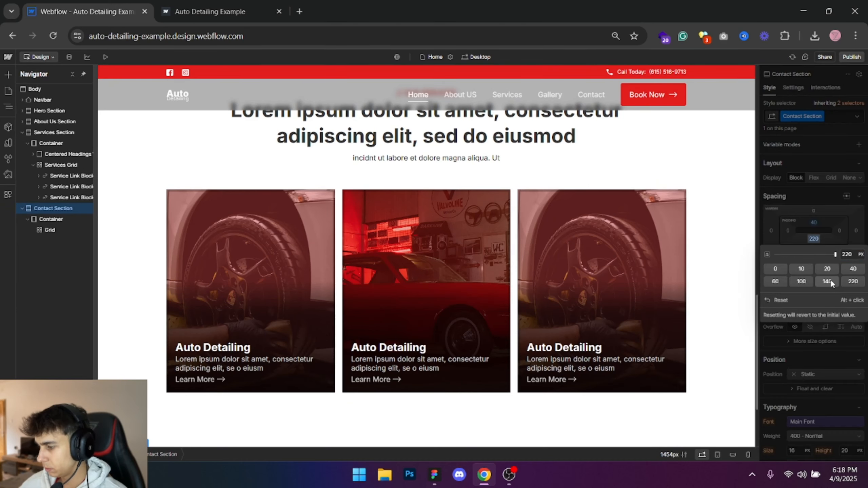
pyautogui.write('120')
pyautogui.press('Return')
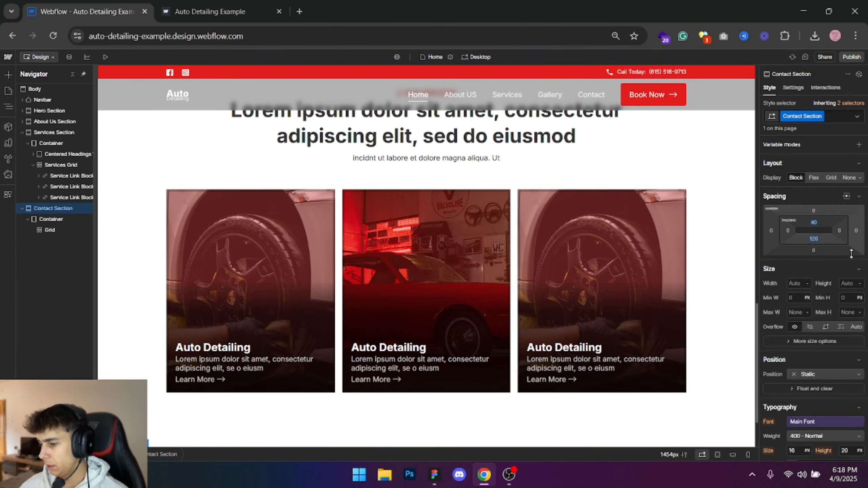
# - Give the grid inside the Contact Section's container the class Contact Grid Box
pyautogui.scroll(-2, 454, 360)
pyautogui.click(48, 230)
pyautogui.hotkey('alt', 'Tab')
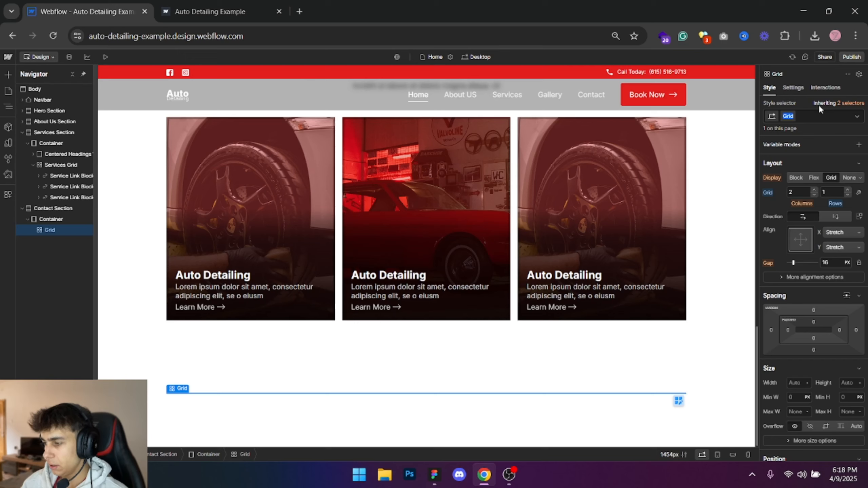
pyautogui.write('Contact Grid B')
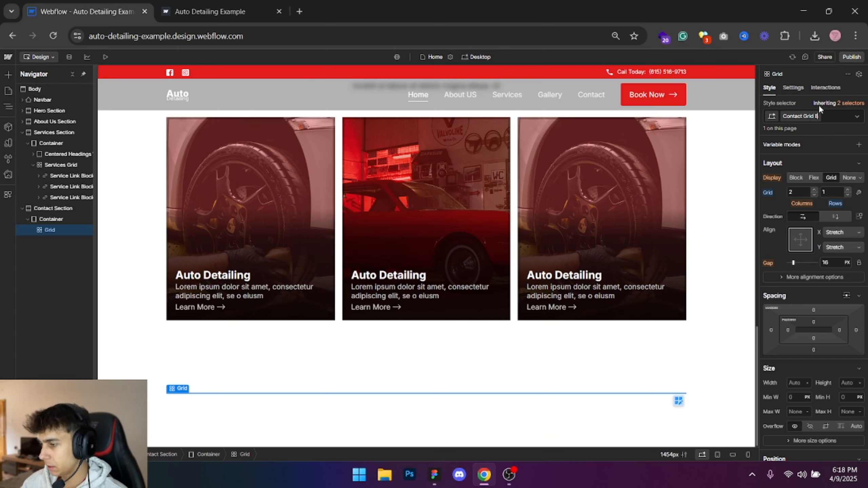
pyautogui.write('Ox')
pyautogui.press('Return')
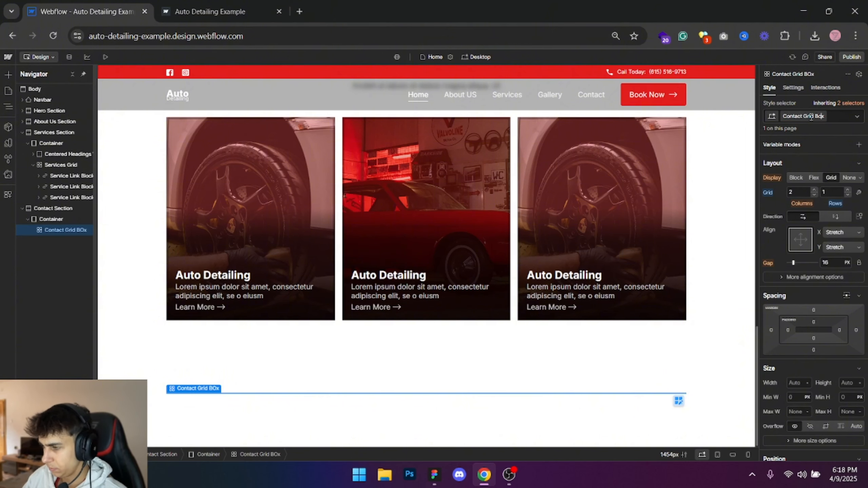
# - Add a div block inside the Contact Grid Box and duplicate it to fill both columns
pyautogui.hotkey('ctrl', 'k')
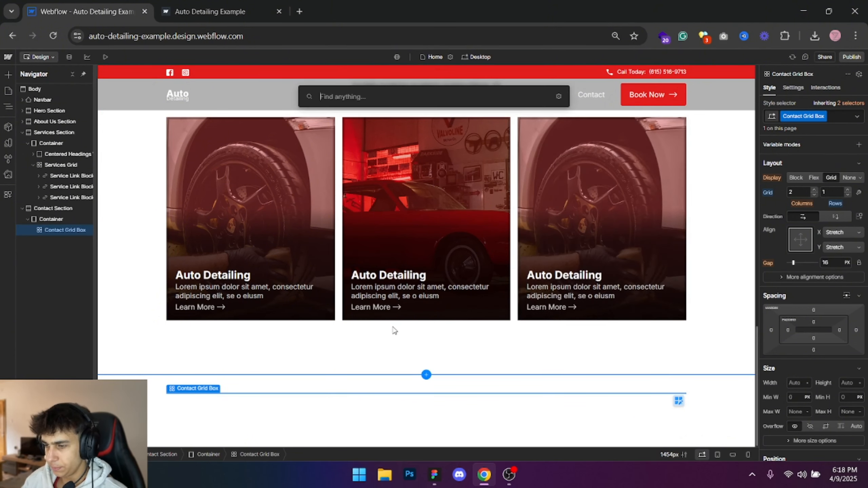
pyautogui.write('div')
pyautogui.press('Return')
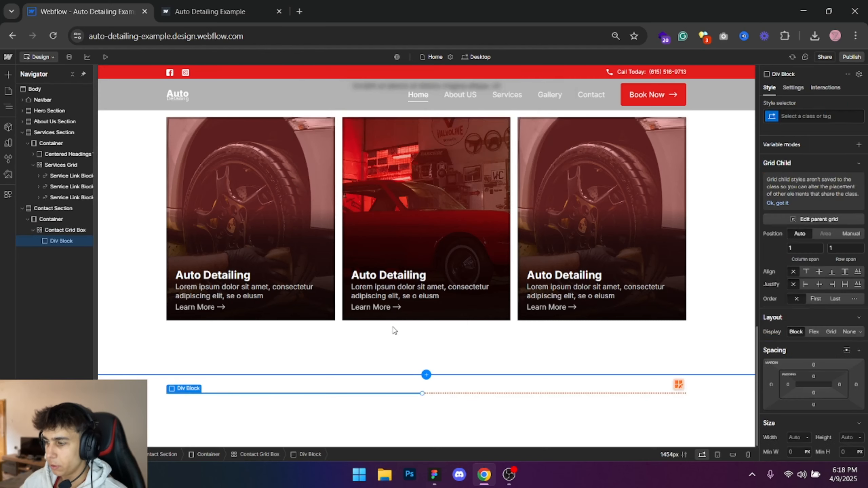
pyautogui.hotkey('ctrl', 'c')
pyautogui.hotkey('ctrl', 'v')
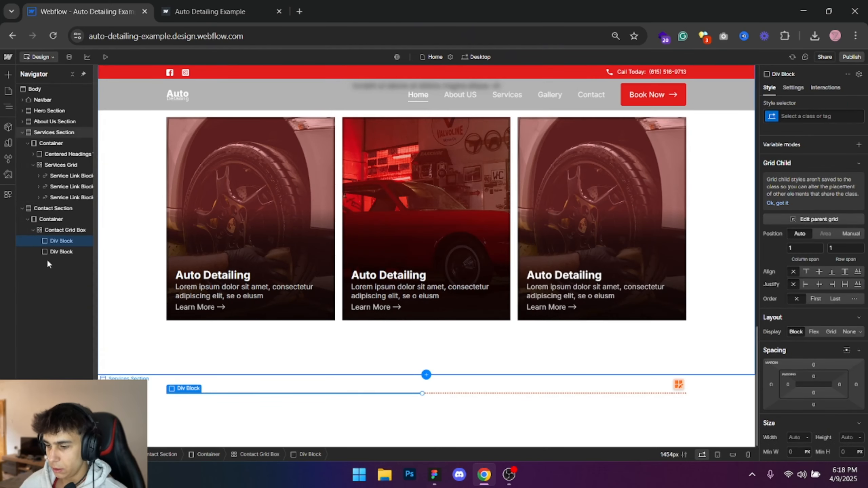
# - Give the first div block in the contact grid the class Contact Info Box
pyautogui.click(824, 113)
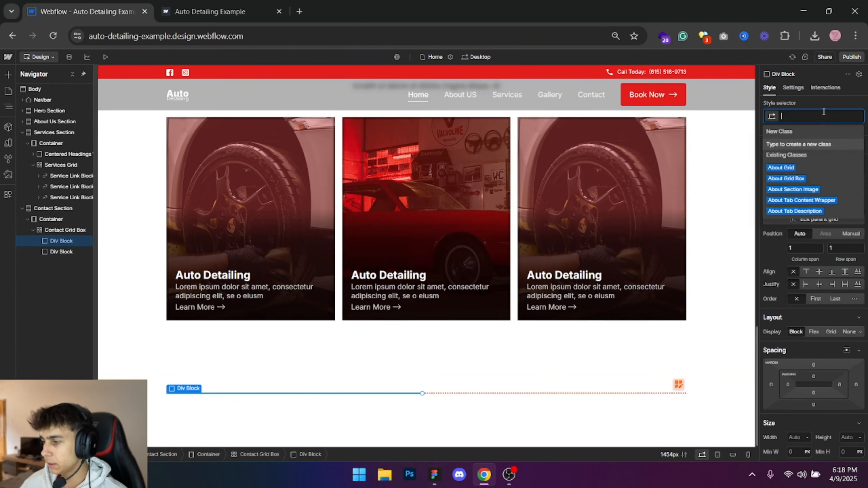
pyautogui.write('Contact')
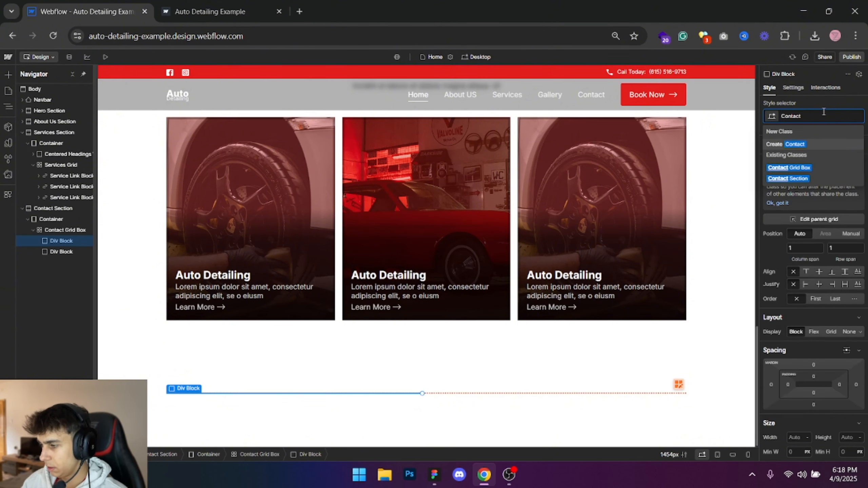
pyautogui.write(' B')
pyautogui.press('BackSpace')
pyautogui.write('Info Box')
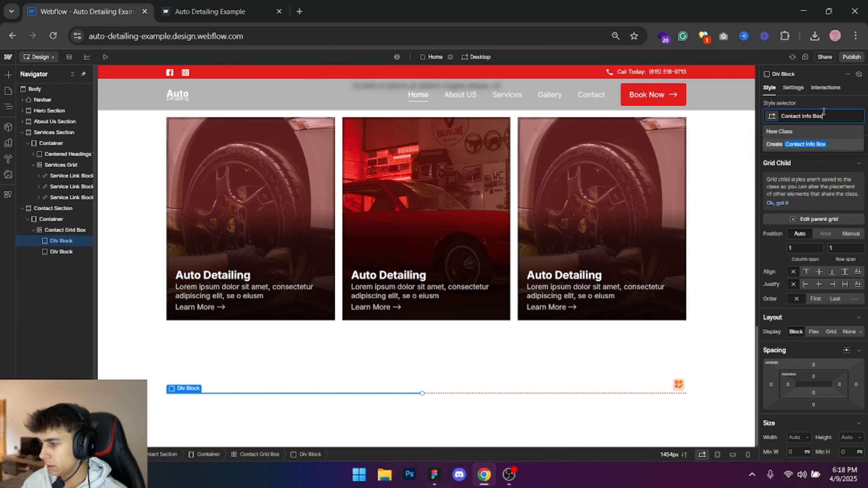
pyautogui.press('Return')
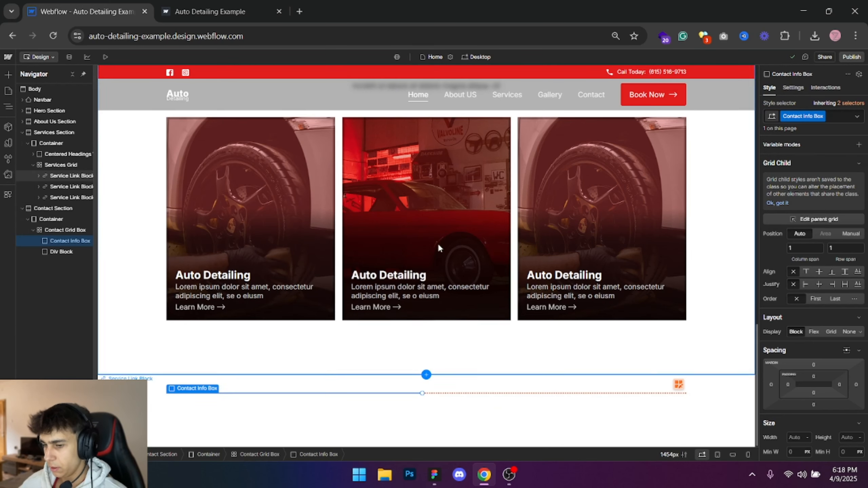
# - Give the second div block in the contact grid the class Contact Form Box
pyautogui.click(49, 252)
pyautogui.click(824, 117)
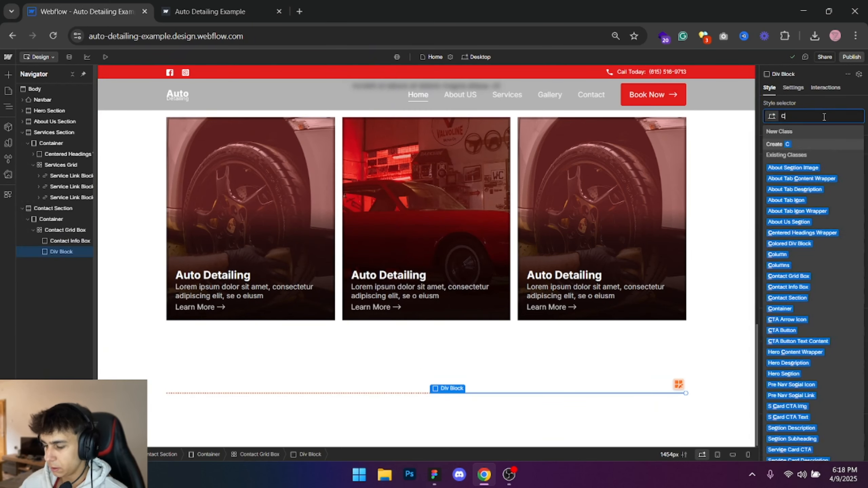
pyautogui.write('Contact Form Box')
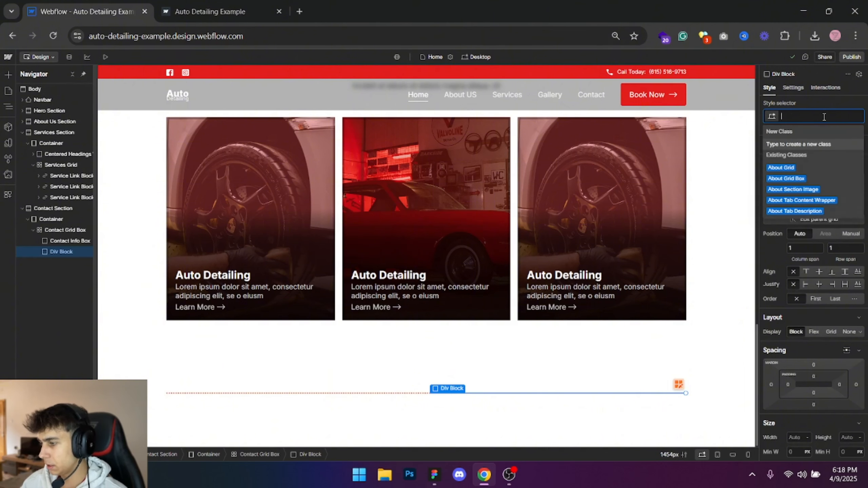
pyautogui.press('Return')
# - Rename the contact grid's class to Contact Grid
pyautogui.click(71, 241)
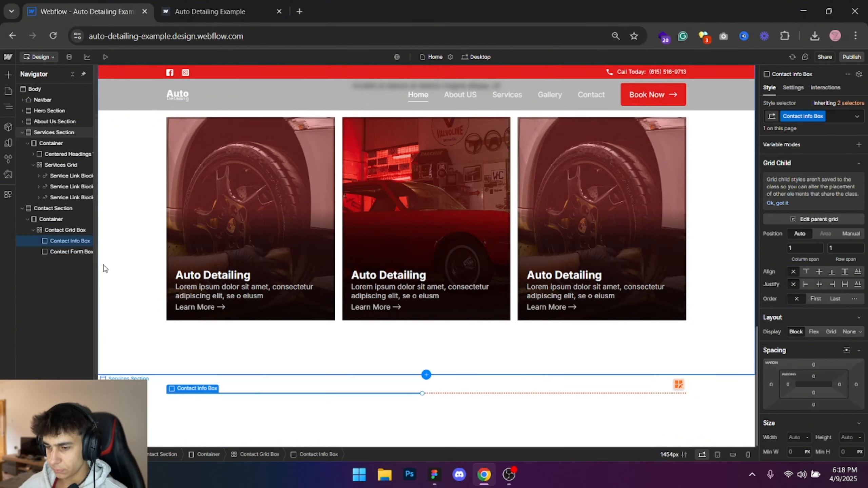
pyautogui.click(68, 232)
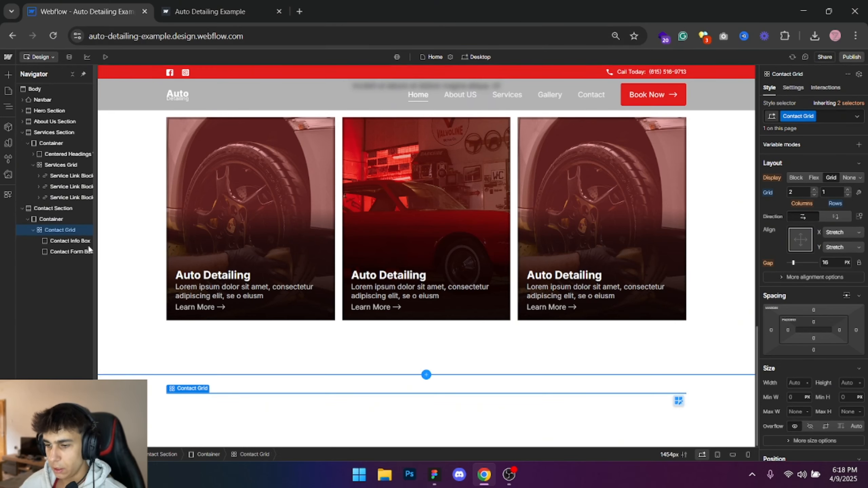
# - Select the Contact Info Box, then switch to Figma and examine the homepage's contact section and the sections above it
pyautogui.click(70, 240)
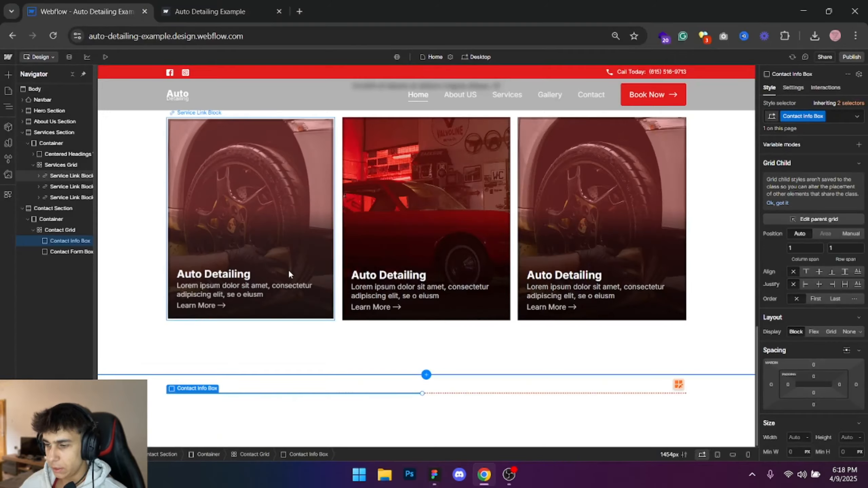
pyautogui.hotkey('alt', 'Tab')
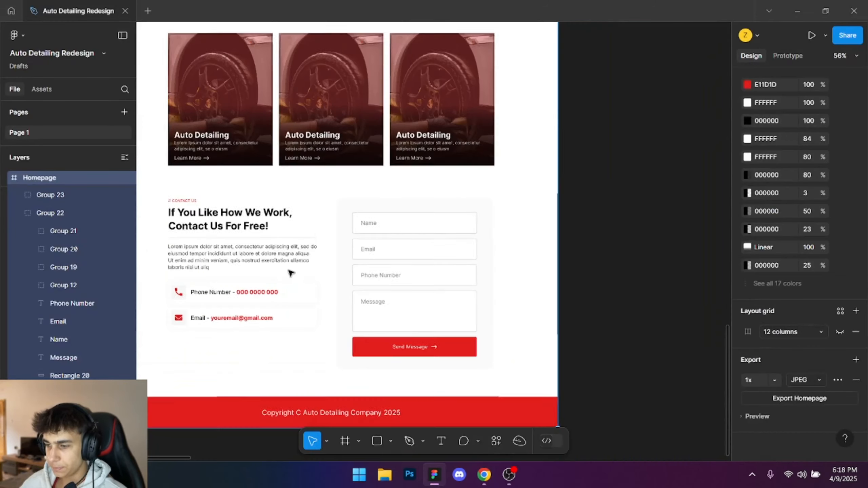
pyautogui.moveTo(319, 260); pyautogui.dragTo(406, 406)
pyautogui.moveTo(344, 51); pyautogui.dragTo(361, 308)
pyautogui.moveTo(277, 124); pyautogui.dragTo(396, 236)
pyautogui.moveTo(391, 215); pyautogui.dragTo(374, 52)
pyautogui.moveTo(352, 287); pyautogui.dragTo(366, 110)
pyautogui.moveTo(259, 257); pyautogui.dragTo(414, 335)
pyautogui.scroll(5, 370, 309)
pyautogui.press('alt')
# - Switch back to Webflow and copy the About Us section's "// WHO WE ARE?" subheading into the Contact Info Box
pyautogui.hotkey('alt', 'Tab')
pyautogui.scroll(15, 370, 210)
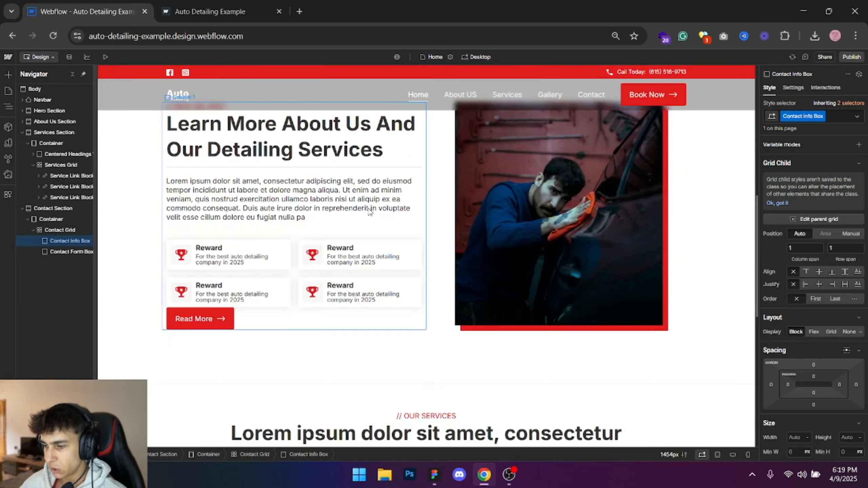
pyautogui.scroll(-6, 180, 285)
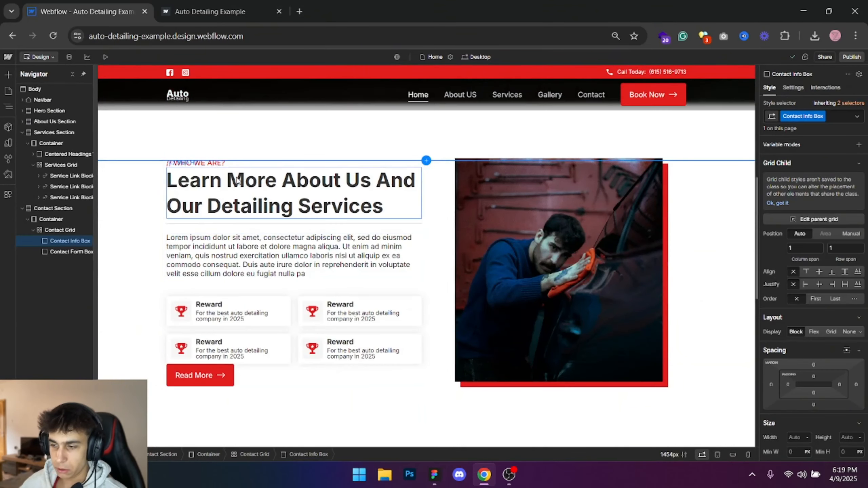
pyautogui.click(221, 164)
pyautogui.click(70, 350)
pyautogui.hotkey('ctrl', 'v')
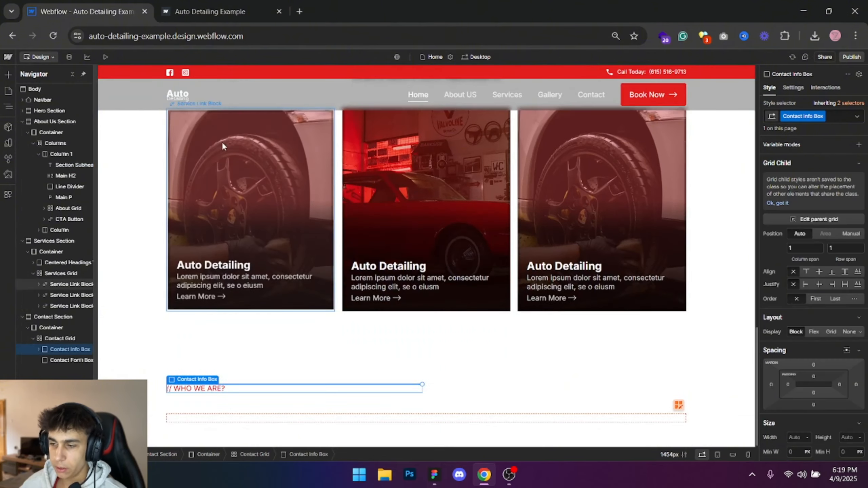
# - Copy the About Us section's Main H2 heading into the Contact Info Box
pyautogui.scroll(12, 222, 141)
pyautogui.click(205, 160)
pyautogui.click(62, 347)
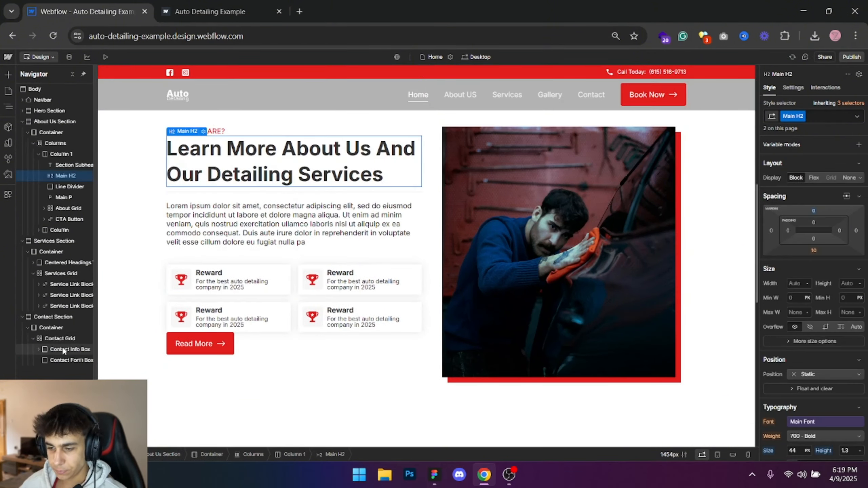
# - Check the contact layout in Figma, then copy the About Us section's Line Divider into the Contact Info Box in Webflow
pyautogui.scroll(6, 243, 196)
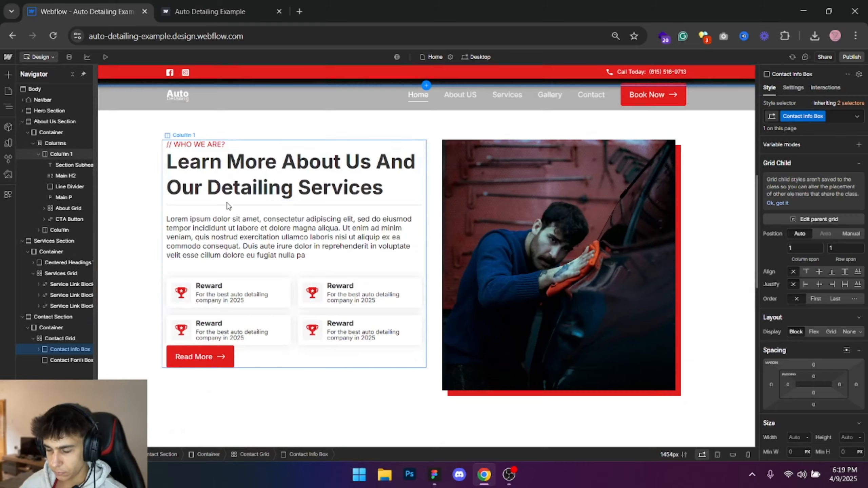
pyautogui.hotkey('alt', 'Tab')
pyautogui.scroll(-5, 244, 214)
pyautogui.hotkey('alt', 'Tab')
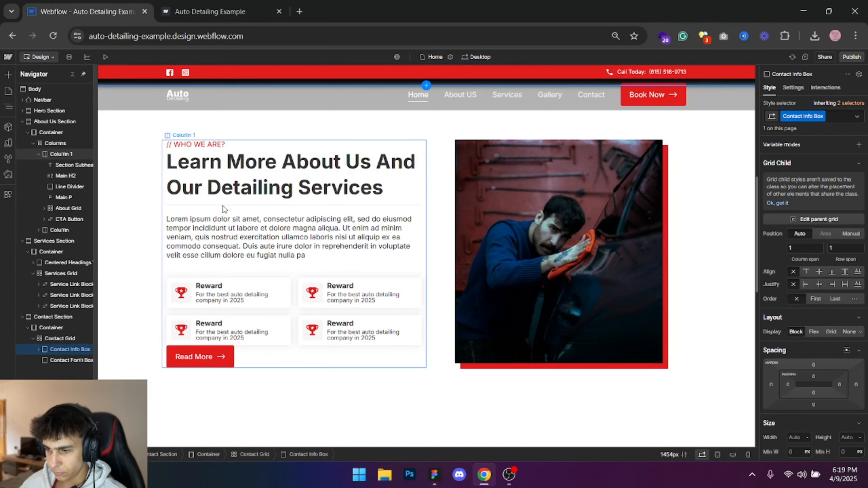
pyautogui.click(222, 206)
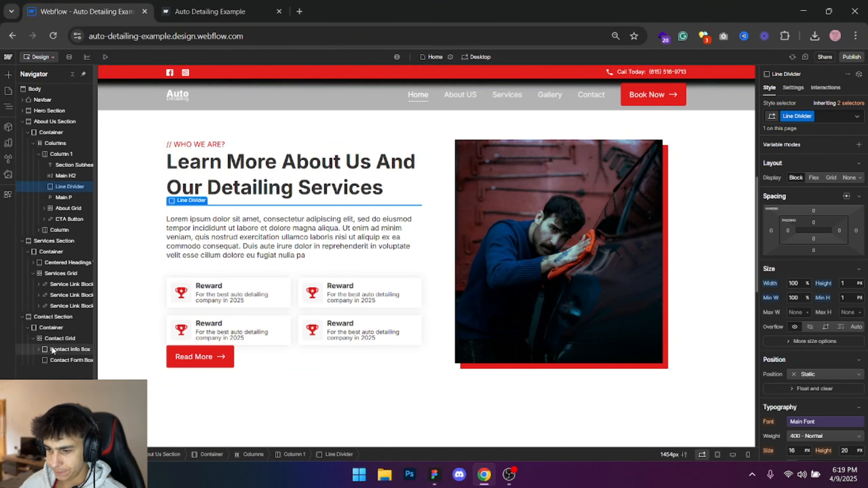
pyautogui.click(53, 349)
# - Copy the About Us section's Main P paragraph into the Contact Info Box
pyautogui.scroll(-3, 212, 211)
pyautogui.click(237, 158)
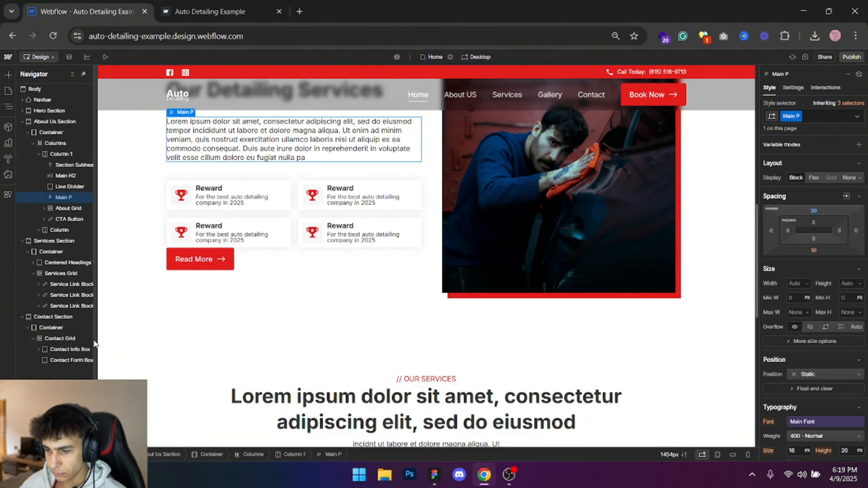
pyautogui.click(80, 348)
# - Switch to Figma and examine the size and styling of the phone number and email boxes in the contact section
pyautogui.hotkey('alt', 'Tab')
pyautogui.click(536, 241)
pyautogui.moveTo(537, 241); pyautogui.dragTo(556, 115)
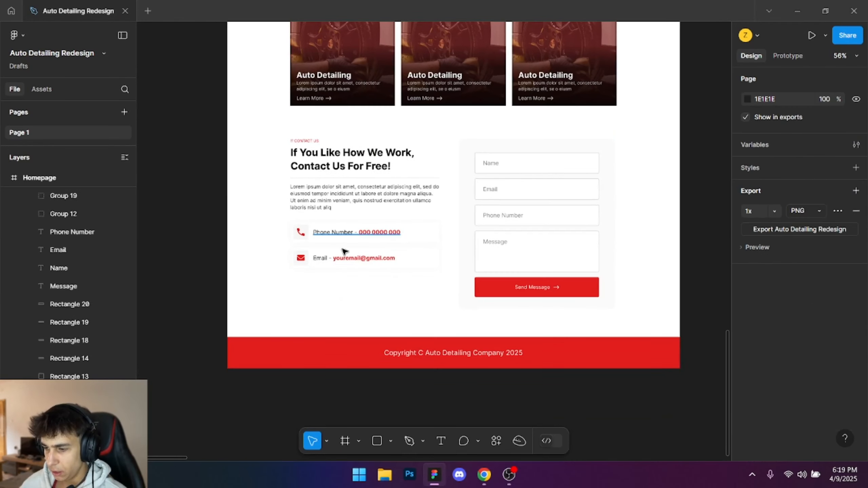
pyautogui.scroll(4, 322, 263)
pyautogui.moveTo(278, 269); pyautogui.dragTo(153, 310)
pyautogui.click(408, 192)
pyautogui.scroll(-1, 365, 224)
pyautogui.moveTo(366, 224); pyautogui.dragTo(467, 254)
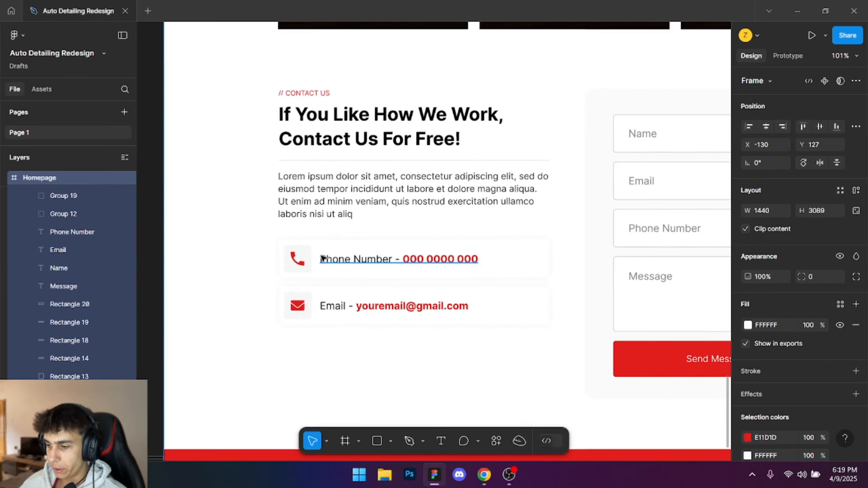
pyautogui.scroll(2, 302, 247)
pyautogui.moveTo(266, 231); pyautogui.dragTo(498, 338)
pyautogui.scroll(-1, 698, 300)
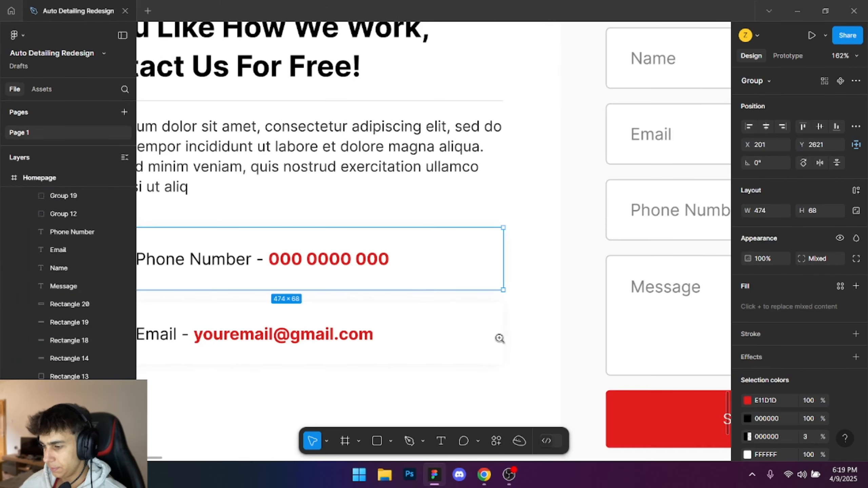
pyautogui.keyDown('ctrl'); pyautogui.click(497, 339); pyautogui.keyUp('ctrl')
pyautogui.scroll(-4, 498, 342)
pyautogui.moveTo(447, 373); pyautogui.dragTo(458, 326)
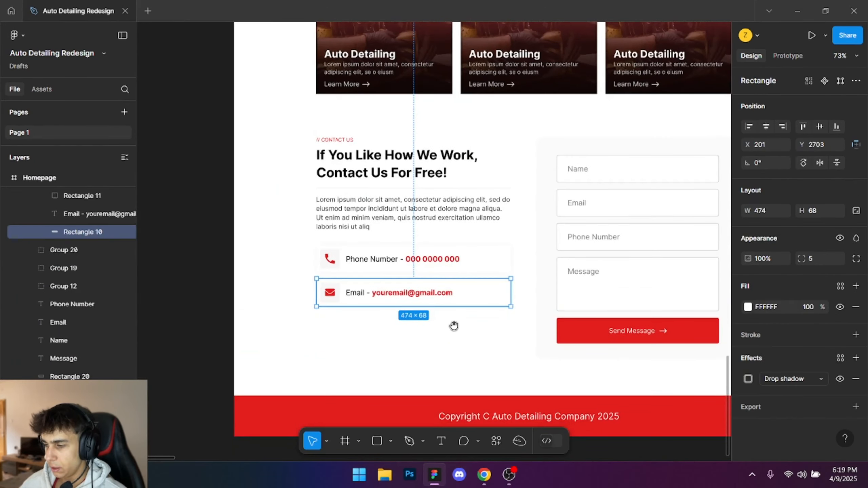
# - Return to Webflow, add a div block below the contact paragraph and give it the class Contact Info Wrap
pyautogui.hotkey('alt', 'Tab')
pyautogui.scroll(-6, 131, 326)
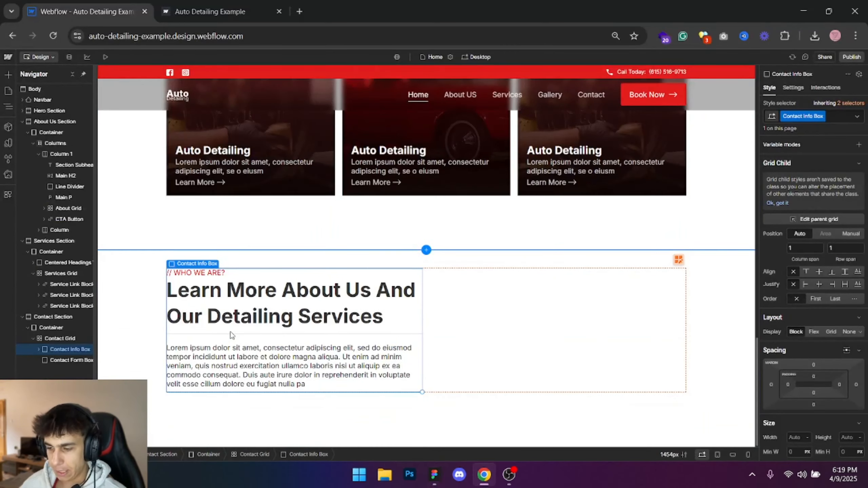
pyautogui.click(223, 367)
pyautogui.hotkey('alt', 'Tab')
pyautogui.hotkey('alt', 'Tab')
pyautogui.hotkey('ctrl', 'e')
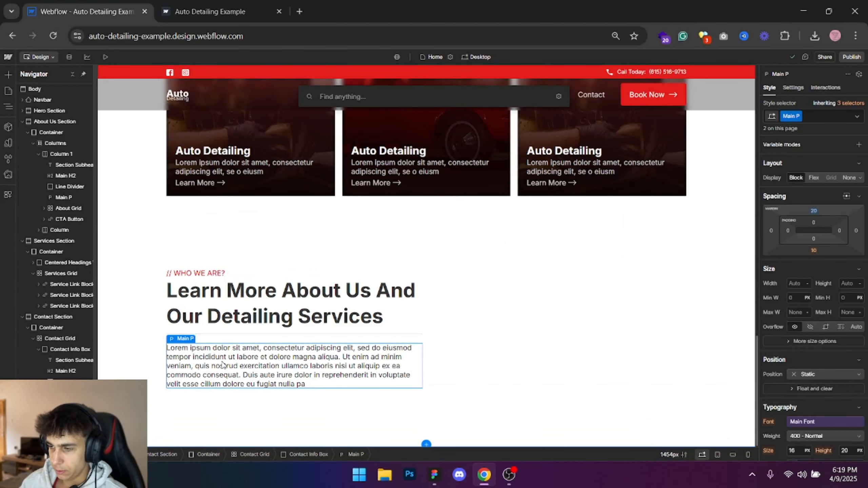
pyautogui.write('div')
pyautogui.press('Return')
pyautogui.click(811, 116)
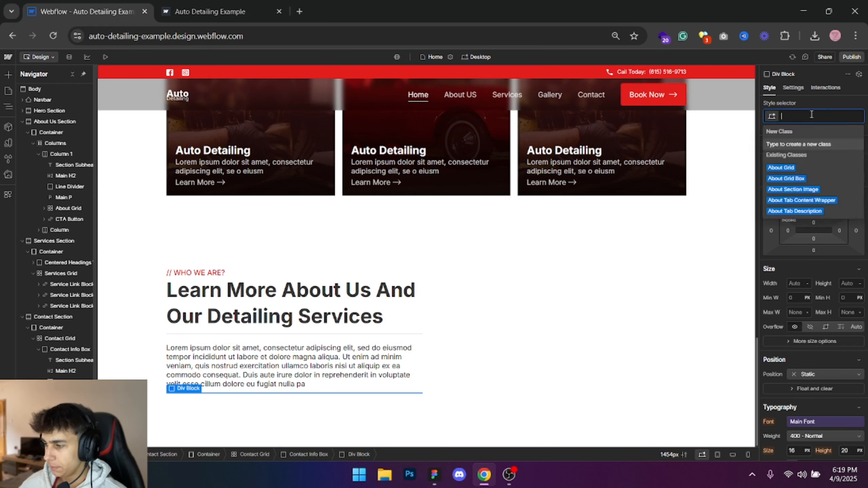
pyautogui.write('Contact Info')
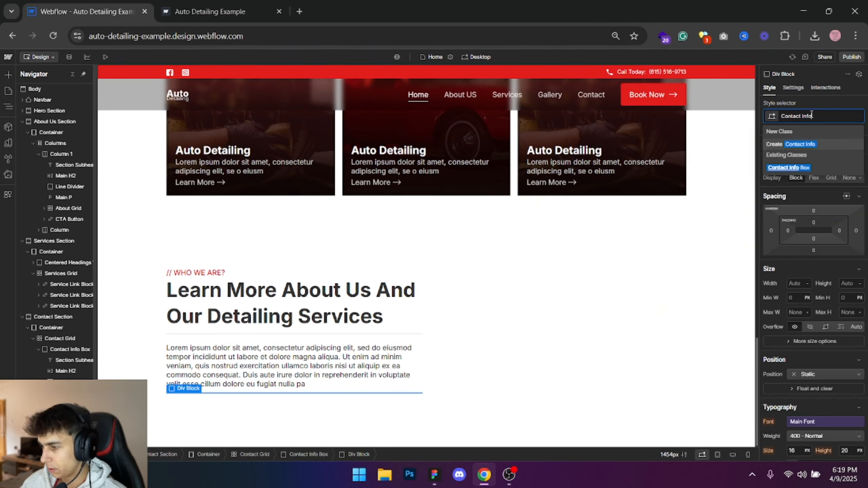
pyautogui.write(' Box')
pyautogui.press('Return')
# - Check the phone number row in Figma, then add a nested div block inside Contact Info Wrap in Webflow
pyautogui.hotkey('alt', 'Tab')
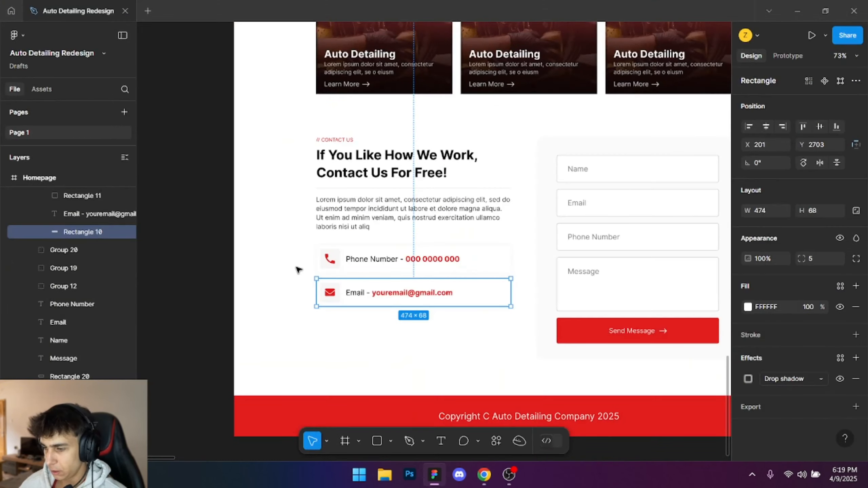
pyautogui.hotkey('alt', 'Tab')
pyautogui.hotkey('alt', 'Tab')
pyautogui.scroll(5, 364, 251)
pyautogui.keyDown('ctrl'); pyautogui.click(365, 183); pyautogui.keyUp('ctrl')
pyautogui.keyDown('ctrl'); pyautogui.click(376, 271); pyautogui.keyUp('ctrl')
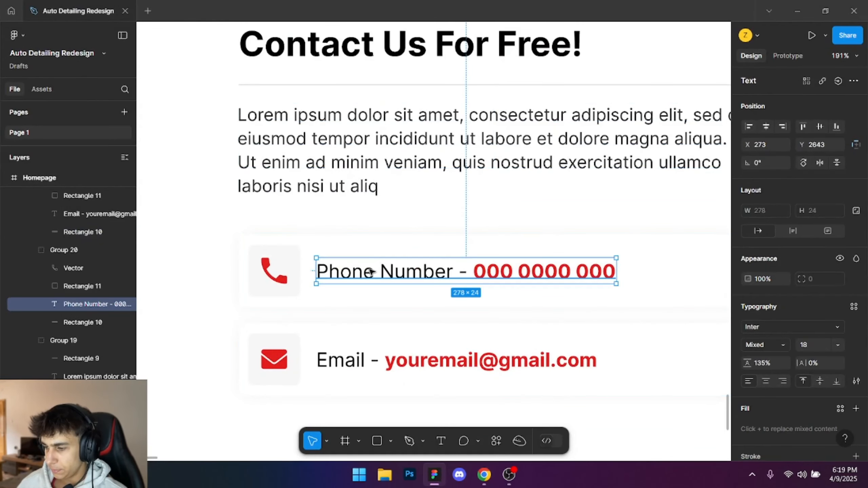
pyautogui.hotkey('alt', 'Tab')
pyautogui.hotkey('ctrl', 'e')
pyautogui.write('d')
pyautogui.press('Return')
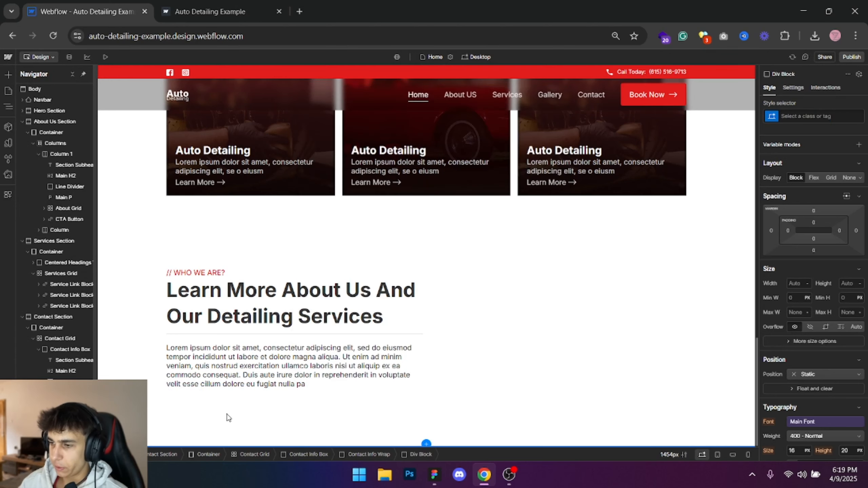
# - Give the nested div block the class Contact Info Icon Wrap
pyautogui.click(786, 116)
pyautogui.write('Contanct In')
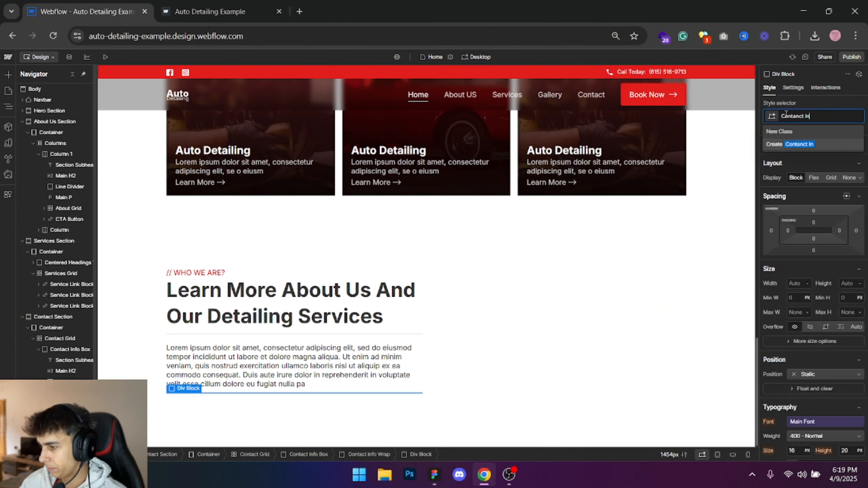
pyautogui.press('BackSpace')
pyautogui.press('BackSpace')
pyautogui.press('BackSpace')
pyautogui.press('BackSpace')
pyautogui.press('BackSpace')
pyautogui.press('BackSpace')
pyautogui.press('BackSpace')
pyautogui.write('act Info Wr')
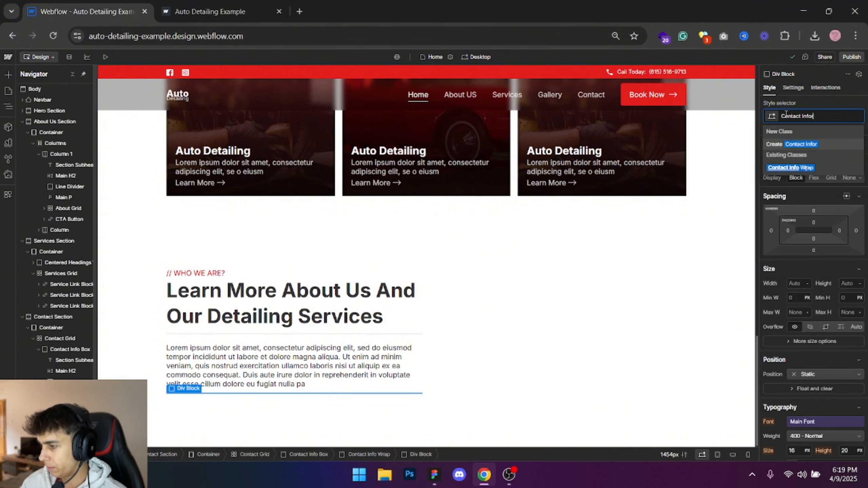
pyautogui.press('BackSpace')
pyautogui.write('Wrap Icon')
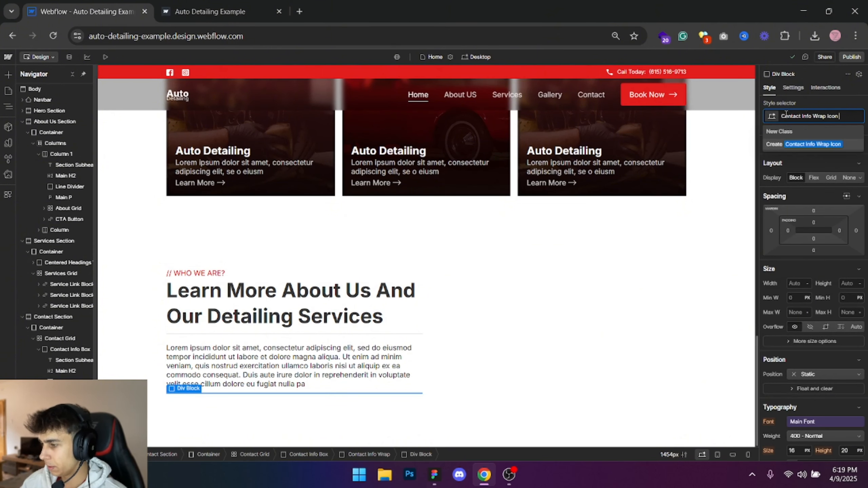
pyautogui.press('BackSpace')
pyautogui.press('BackSpace')
pyautogui.press('BackSpace')
pyautogui.press('BackSpace')
pyautogui.press('BackSpace')
pyautogui.press('BackSpace')
pyautogui.press('BackSpace')
pyautogui.press('BackSpace')
pyautogui.press('BackSpace')
pyautogui.write('I')
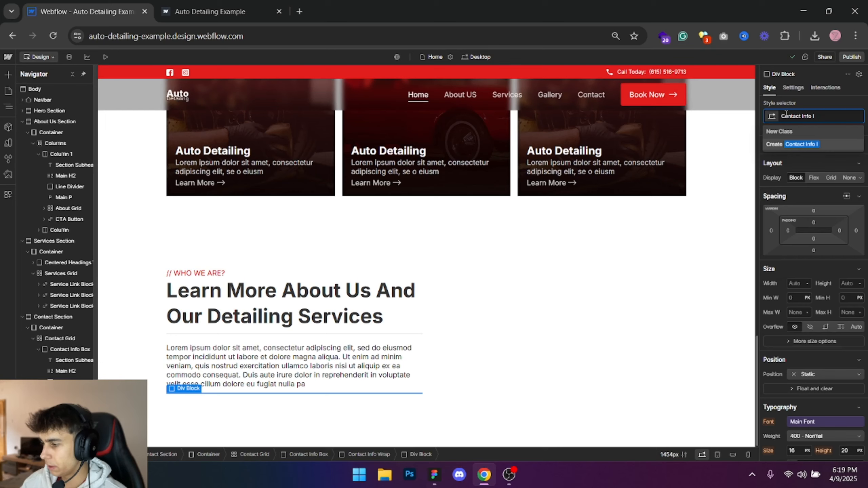
pyautogui.write('con Wrap')
pyautogui.press('Return')
pyautogui.hotkey('alt', 'Tab')
pyautogui.hotkey('alt', 'Tab')
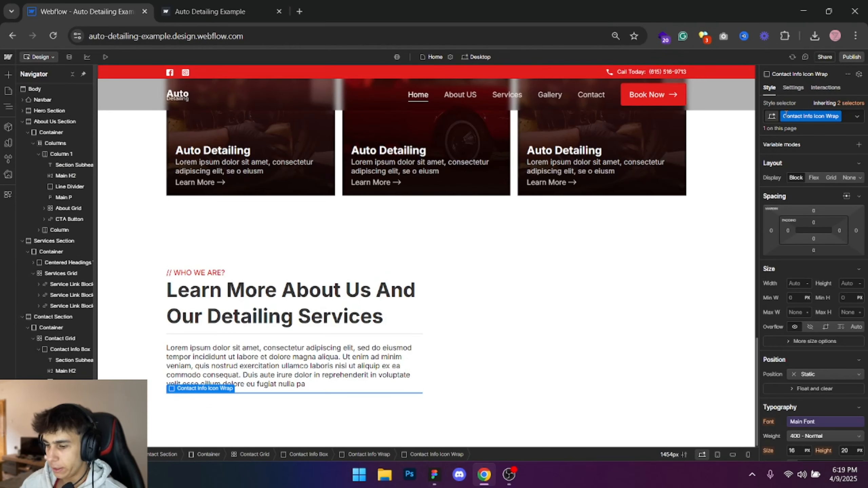
# - Insert an image element into the Contact Info Icon Wrap and choose a replacement from the existing image assets
pyautogui.hotkey('ctrl', 'e')
pyautogui.write('image')
pyautogui.press('Return')
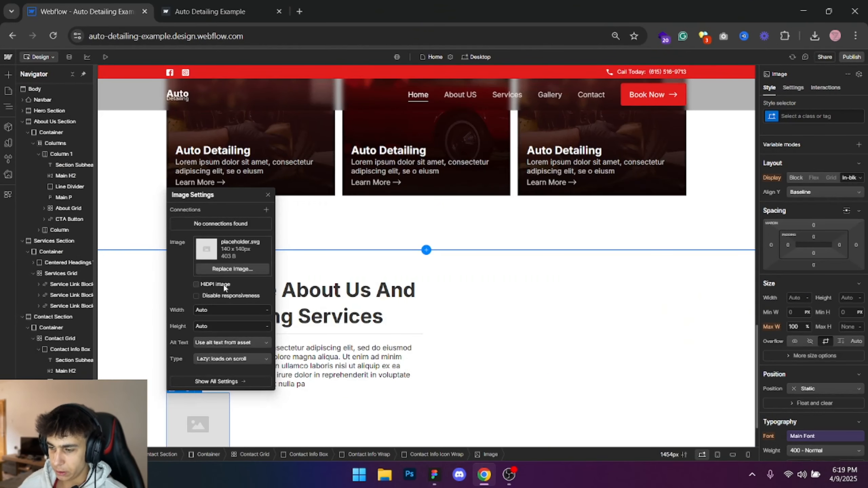
pyautogui.click(233, 269)
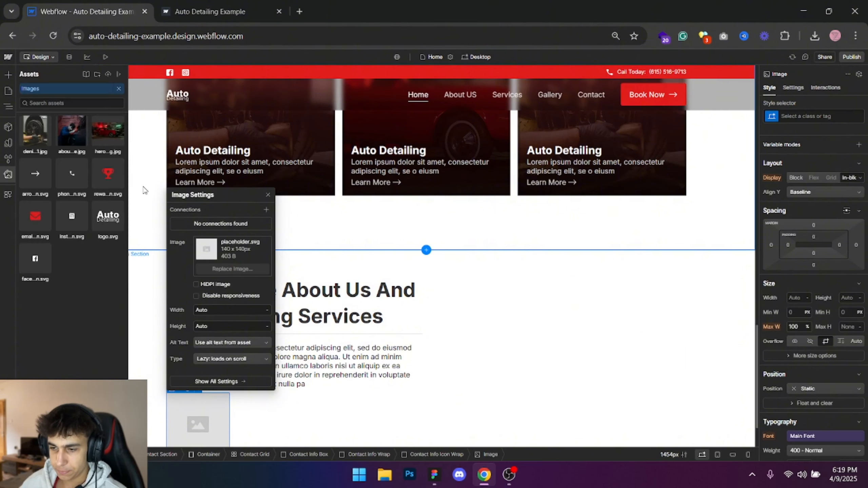
pyautogui.click(117, 182)
# - Switch to Figma, examine the email and phone icons in the contact boxes and select the phone vector
pyautogui.hotkey('alt', 'Tab')
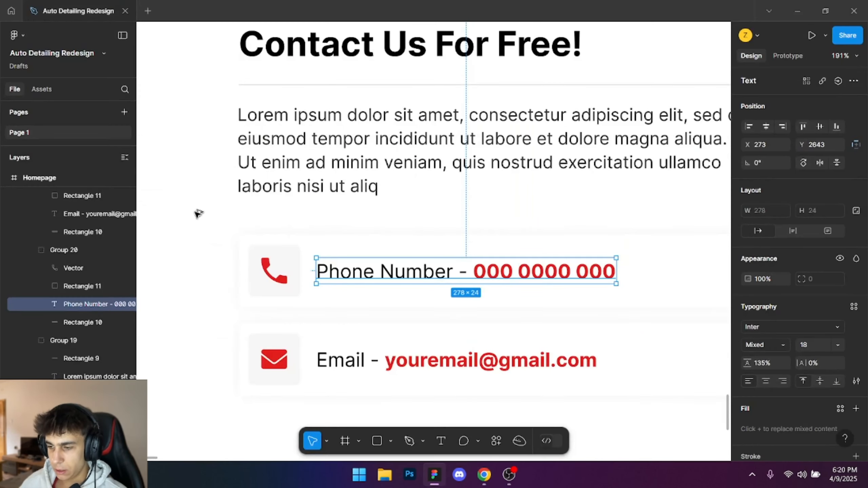
pyautogui.click(228, 231)
pyautogui.click(273, 268)
pyautogui.keyDown('ctrl'); pyautogui.click(265, 275); pyautogui.keyUp('ctrl')
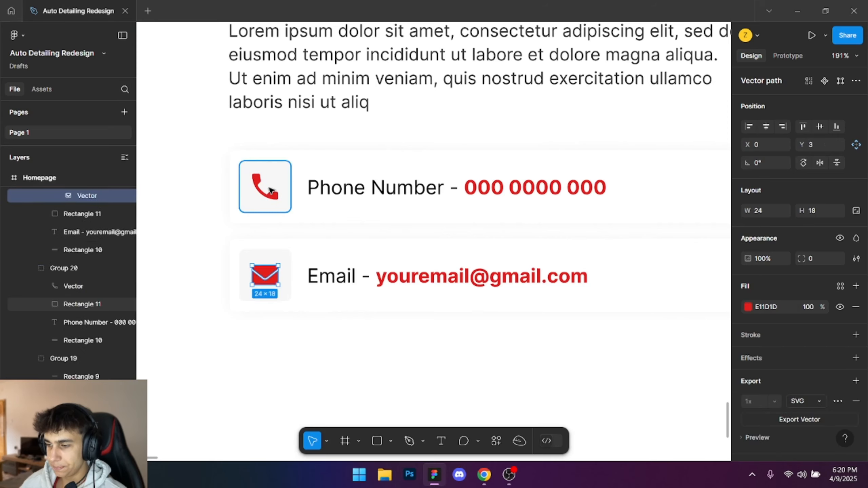
pyautogui.keyDown('ctrl'); pyautogui.click(267, 187); pyautogui.keyUp('ctrl')
pyautogui.keyDown('ctrl'); pyautogui.click(261, 190); pyautogui.keyUp('ctrl')
# - Try the existing arrow and phone icon assets as the source of the new image in Webflow
pyautogui.click(484, 475)
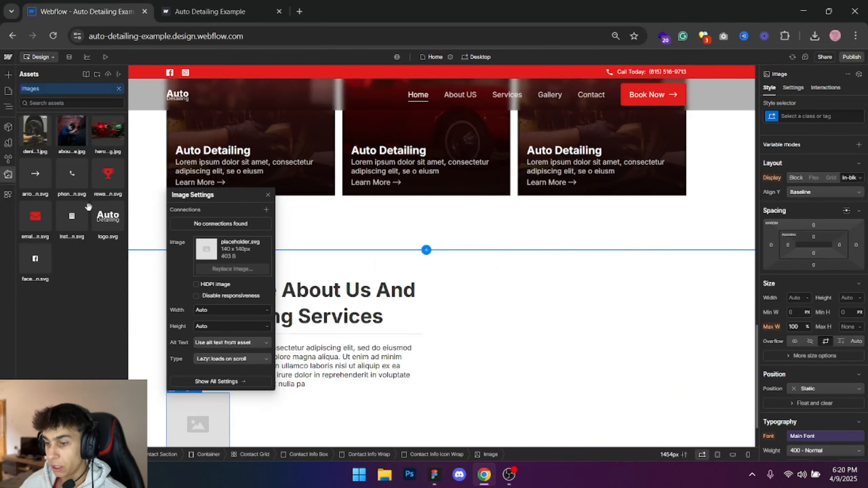
pyautogui.click(35, 173)
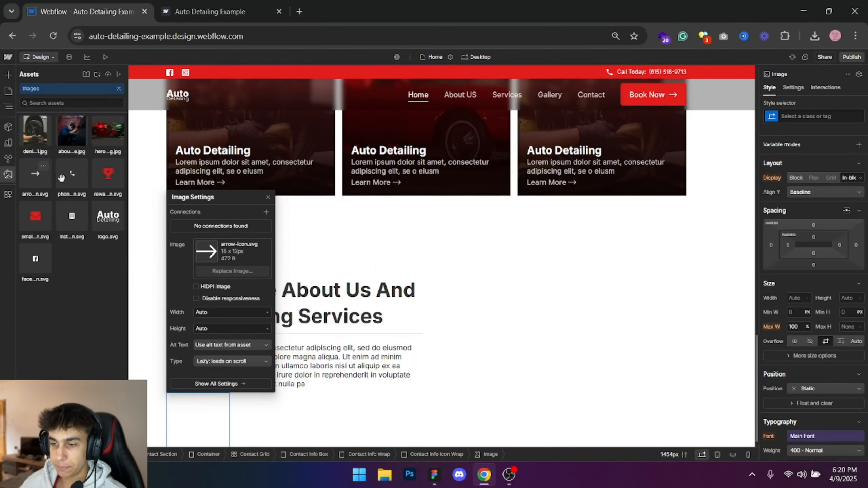
pyautogui.click(72, 173)
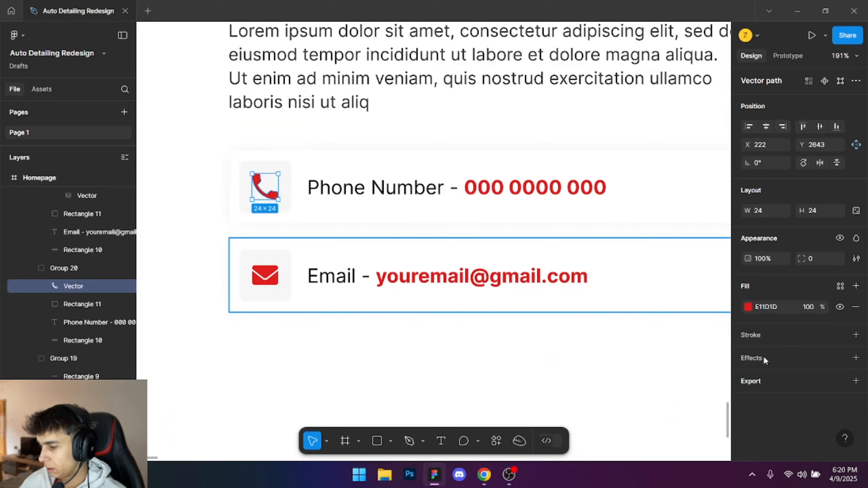
# - Export the selected red phone vector from Figma in SVG format
pyautogui.click(856, 381)
pyautogui.click(838, 402)
pyautogui.click(807, 401)
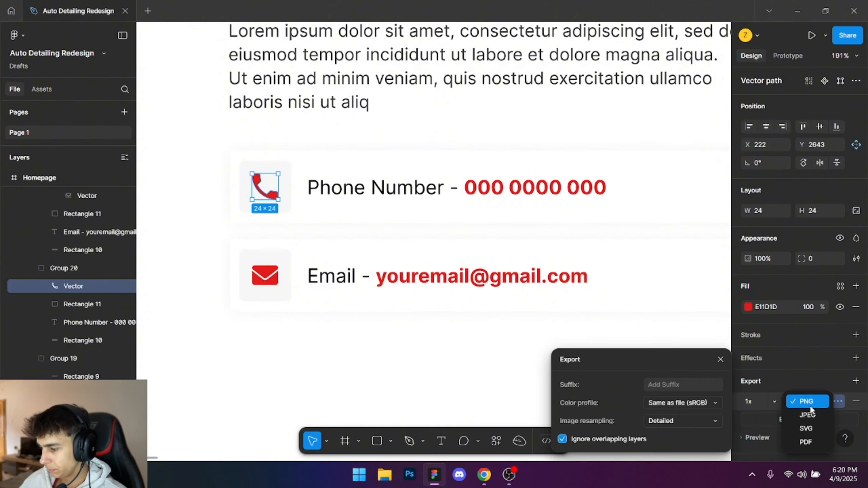
pyautogui.click(808, 429)
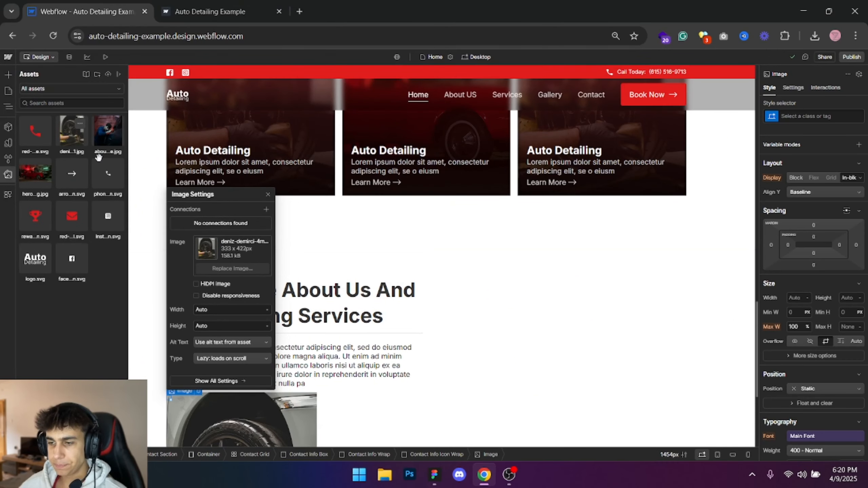
# - Undo the wrong asset choice and set the image inside Contact Info Icon Wrap to red-phone.svg
pyautogui.click(268, 195)
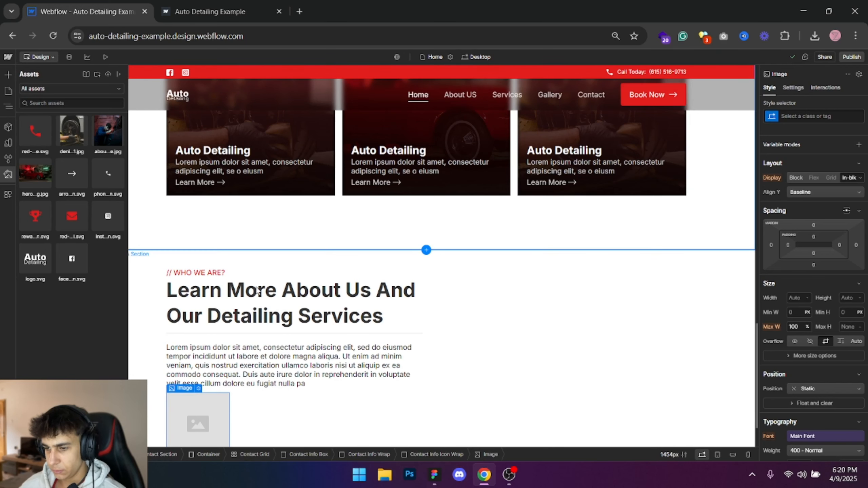
pyautogui.scroll(-2, 205, 308)
pyautogui.press('z')
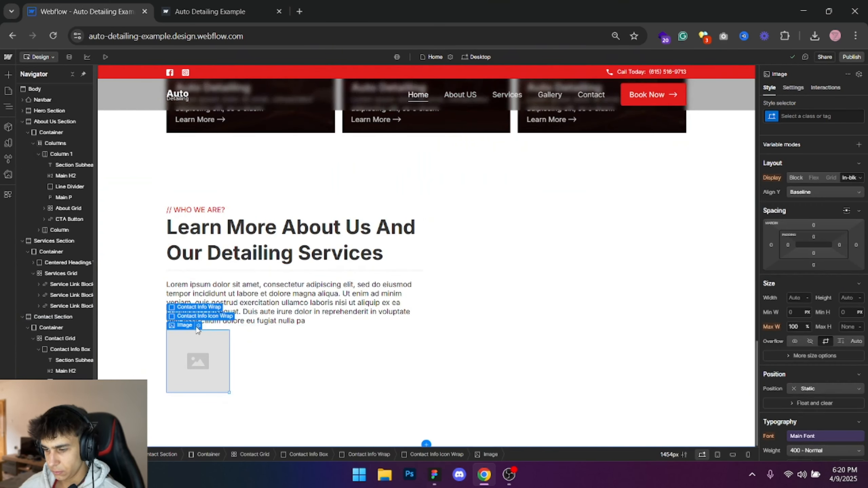
pyautogui.click(199, 326)
pyautogui.click(232, 203)
pyautogui.click(37, 136)
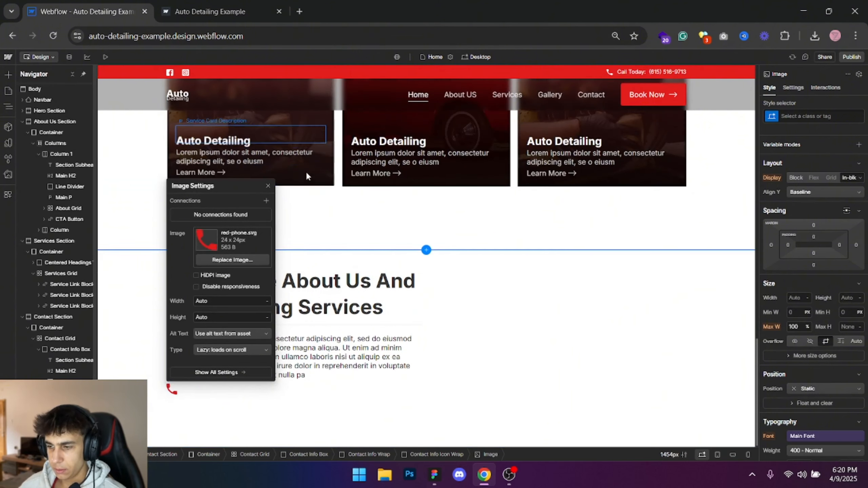
pyautogui.click(268, 188)
# - Assign the new class Contact Info Icon to the phone image
pyautogui.click(823, 121)
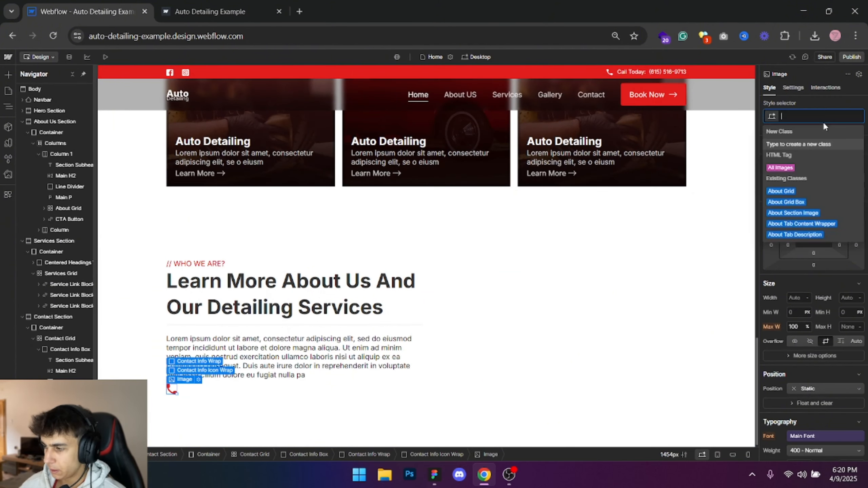
pyautogui.write('Contact Ifno')
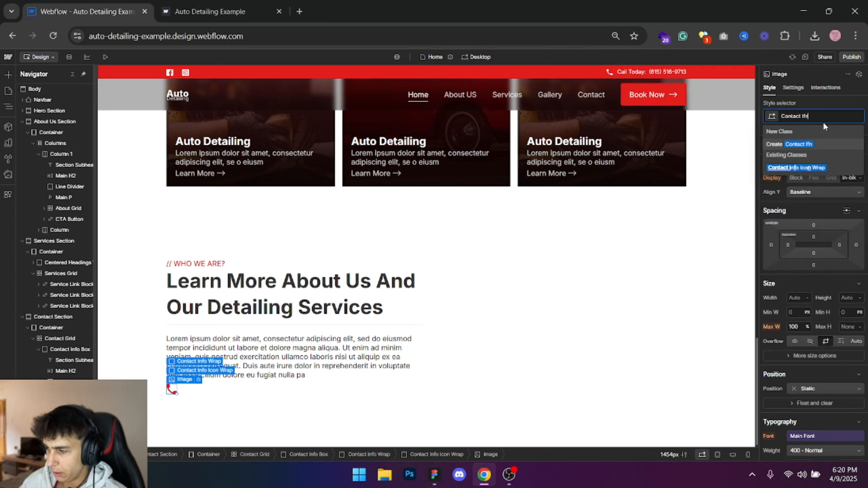
pyautogui.press('BackSpace')
pyautogui.press('BackSpace')
pyautogui.press('BackSpace')
pyautogui.write('nfo Icon')
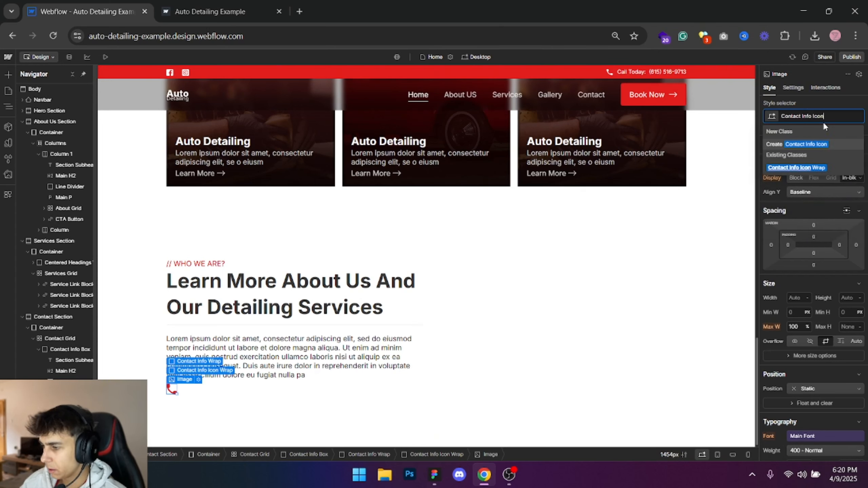
pyautogui.press('Return')
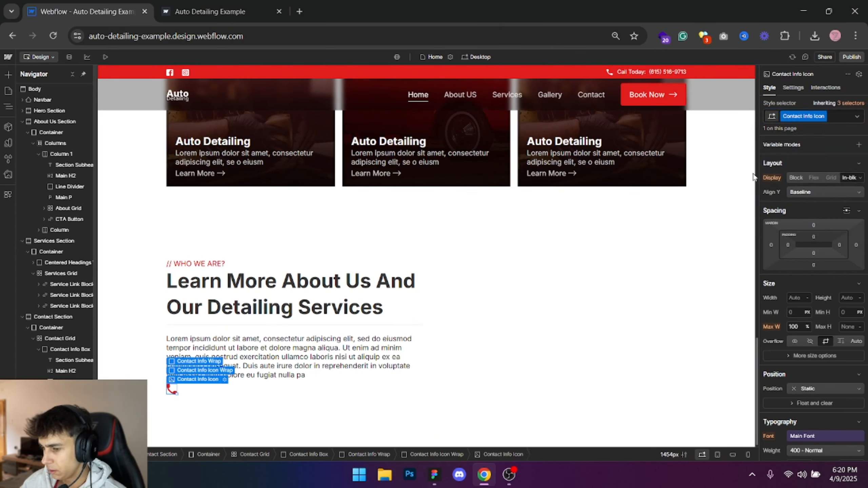
# - Copy the phone number line from Figma, then add a text block inside Contact Info Wrap in Webflow
pyautogui.hotkey('alt', 'Tab')
pyautogui.doubleClick(344, 186)
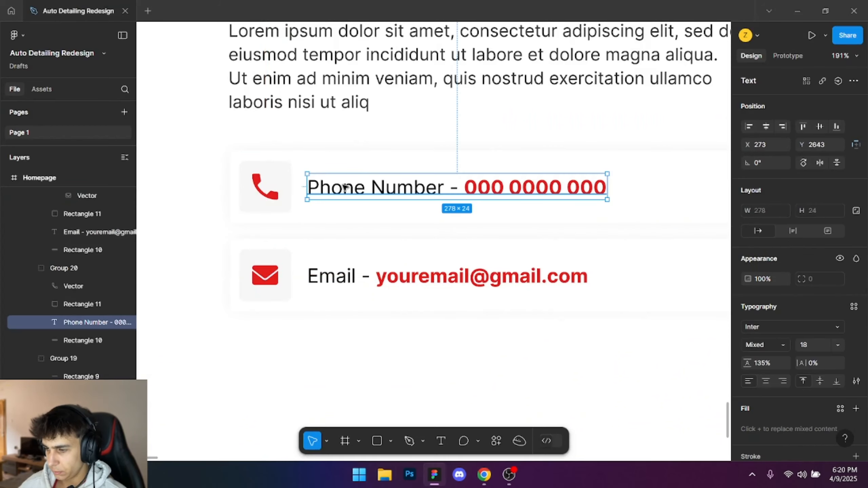
pyautogui.doubleClick(344, 186)
pyautogui.hotkey('alt', 'Tab')
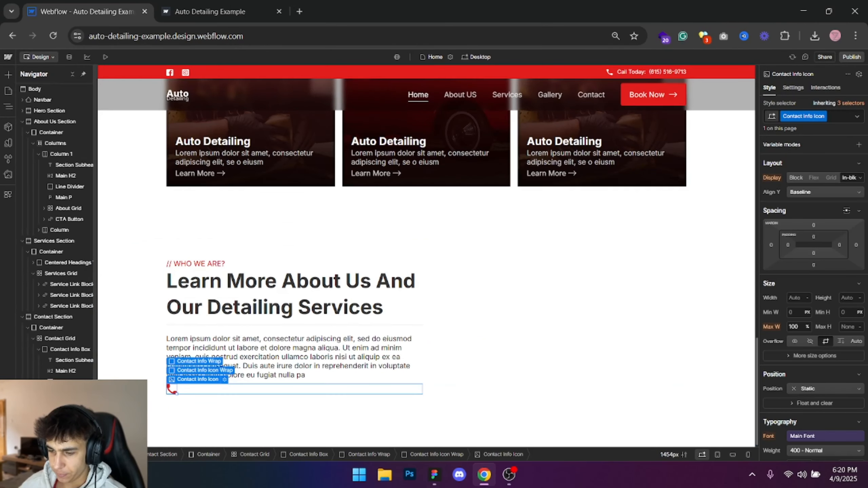
pyautogui.click(70, 414)
pyautogui.hotkey('ctrl', 'k')
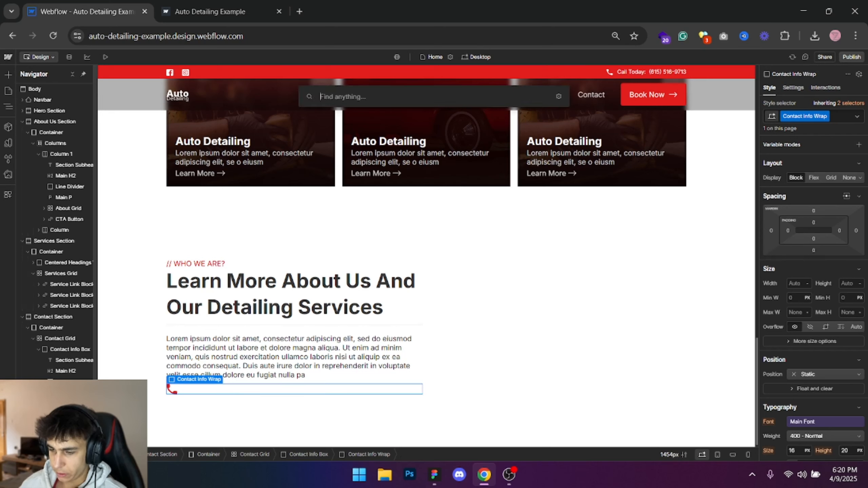
pyautogui.write('text block')
pyautogui.press('Return')
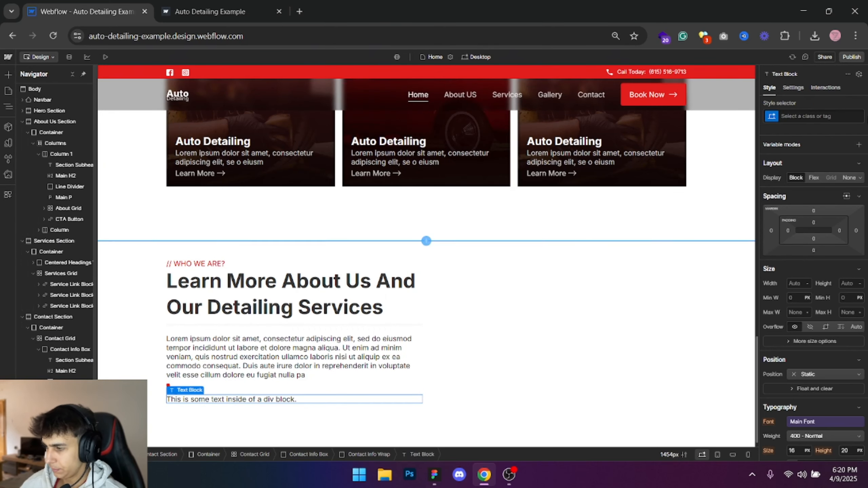
# - Give the text block the class Contact Info Content and replace its text with the copied placeholder phone number line
pyautogui.click(839, 116)
pyautogui.write('Contanct I')
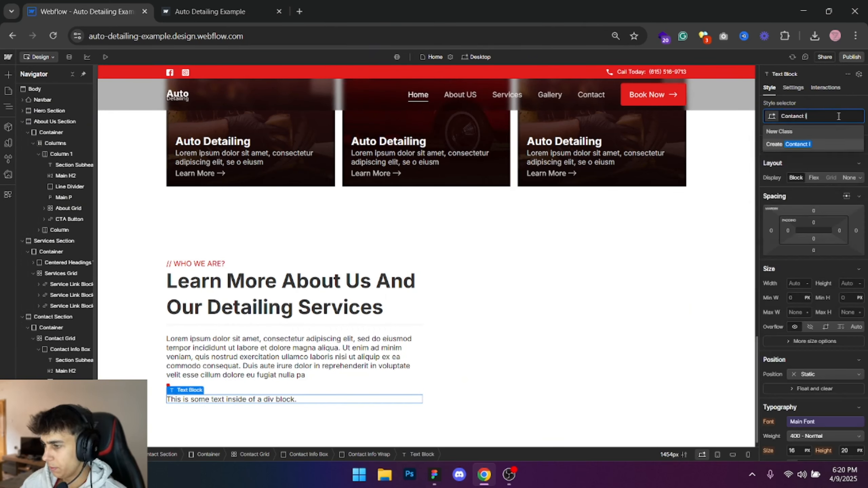
pyautogui.press('BackSpace')
pyautogui.press('BackSpace')
pyautogui.press('BackSpace')
pyautogui.press('BackSpace')
pyautogui.press('BackSpace')
pyautogui.press('BackSpace')
pyautogui.write('act Info')
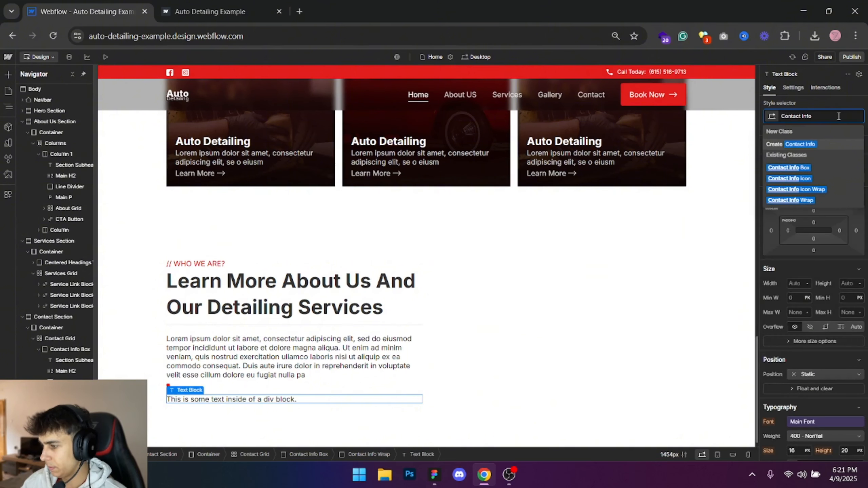
pyautogui.write(' Content')
pyautogui.press('Return')
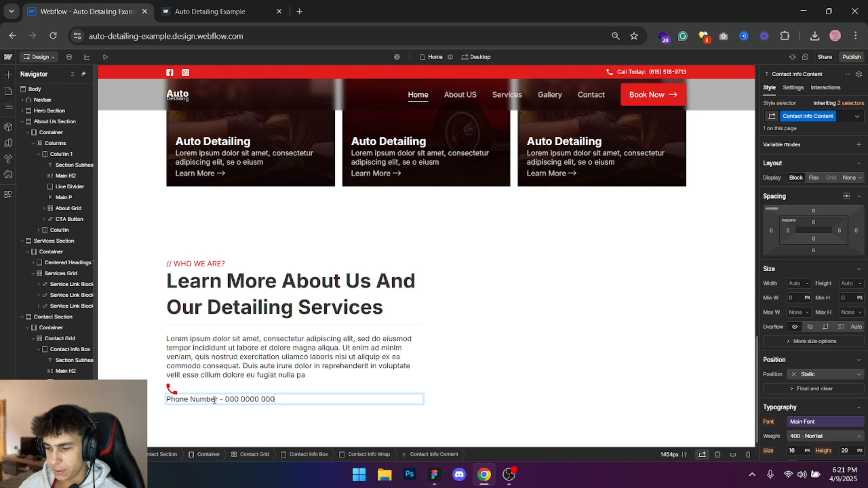
pyautogui.click(177, 439)
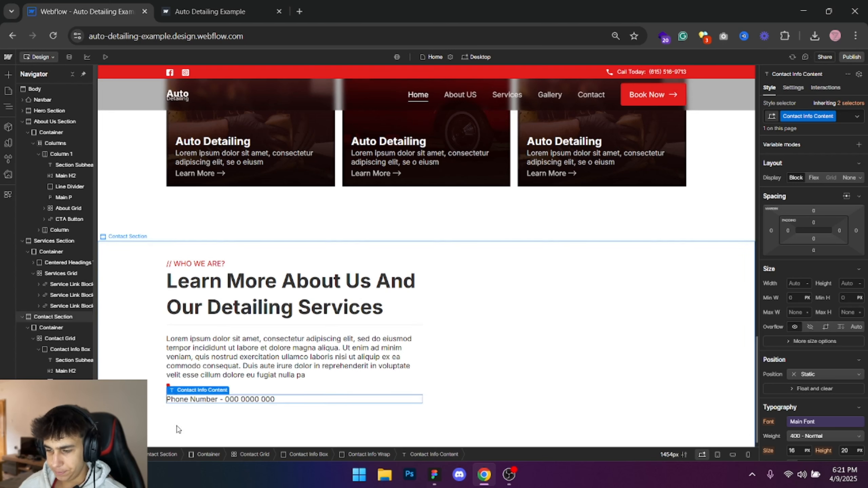
# - Set Contact Info Wrap to a horizontal flex layout with its children vertically centred
pyautogui.scroll(-1, 209, 381)
pyautogui.click(208, 379)
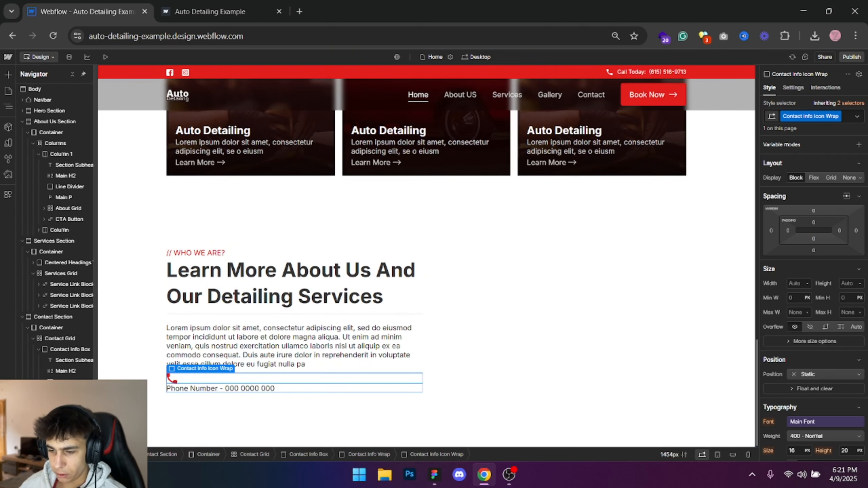
pyautogui.press('Up')
pyautogui.click(813, 178)
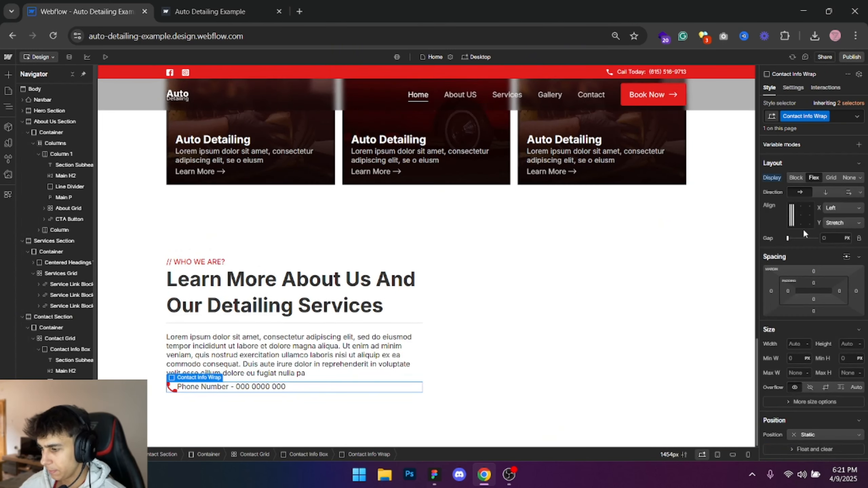
# - Give the Contact Info Content text a left margin of 20 px to separate it from the phone icon
pyautogui.click(184, 388)
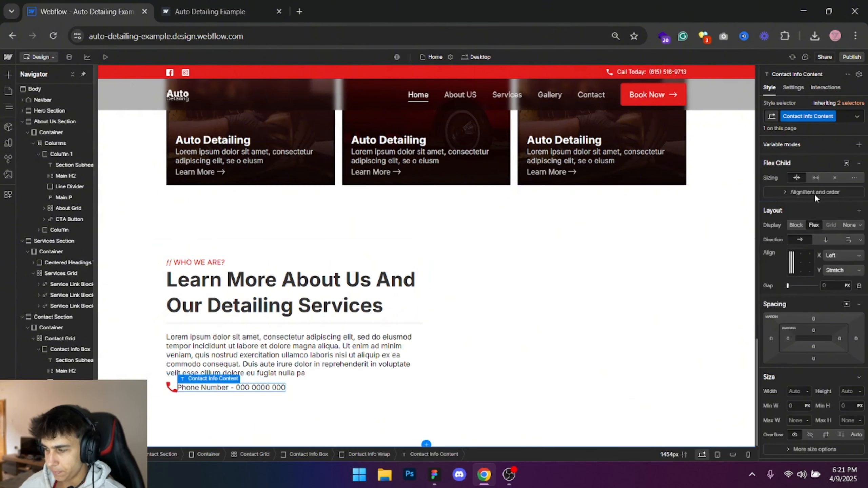
pyautogui.click(771, 278)
pyautogui.click(837, 308)
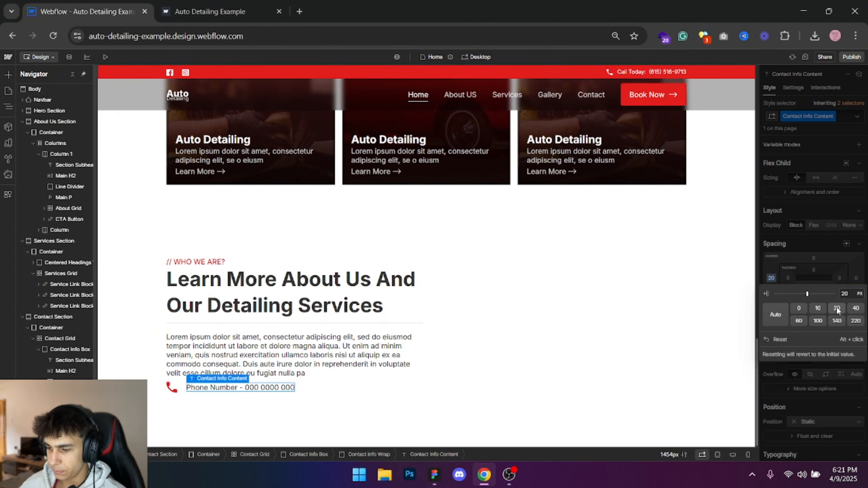
pyautogui.click(839, 233)
# - Check the phone icon's background rectangle in Figma, then set Contact Info Icon Wrap's background in Webflow to black at 3% opacity
pyautogui.hotkey('alt', 'Tab')
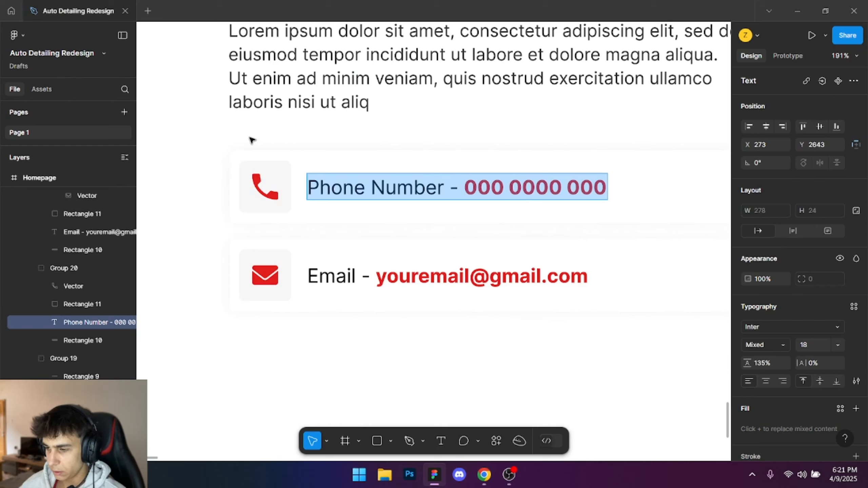
pyautogui.click(277, 175)
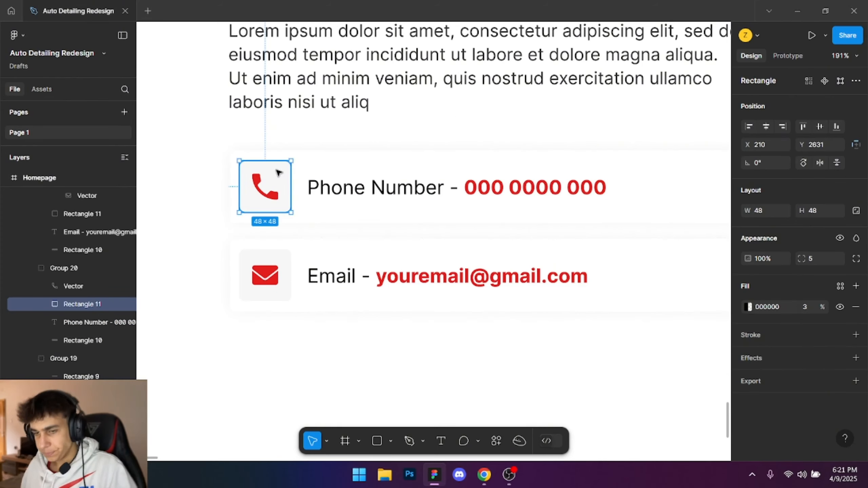
pyautogui.hotkey('alt', 'Tab')
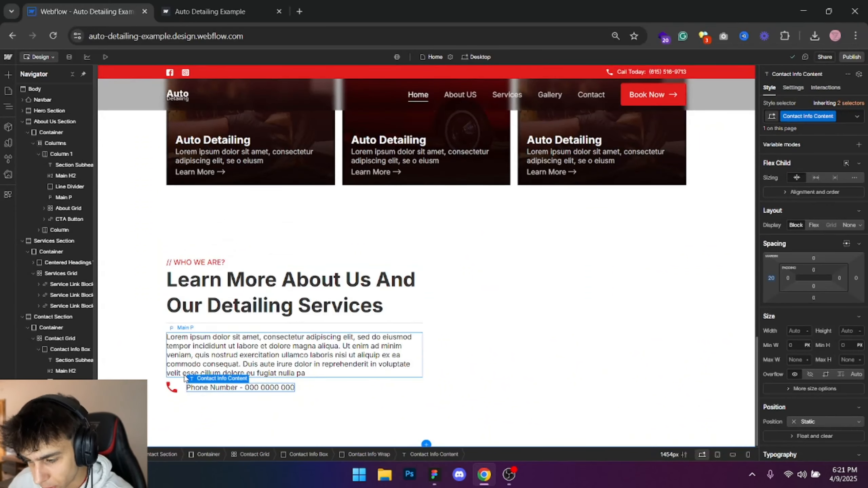
pyautogui.click(171, 387)
pyautogui.press('Up')
pyautogui.hotkey('alt', 'Tab')
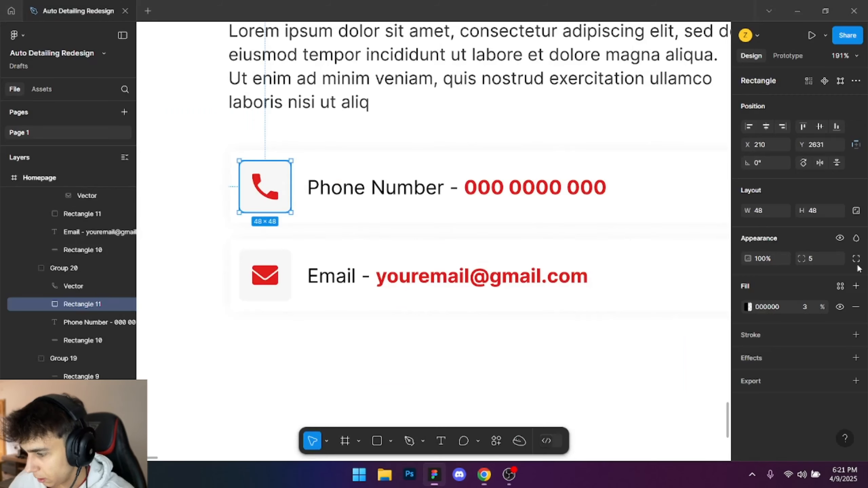
pyautogui.hotkey('alt', 'Tab')
pyautogui.scroll(-5, 820, 342)
pyautogui.click(792, 378)
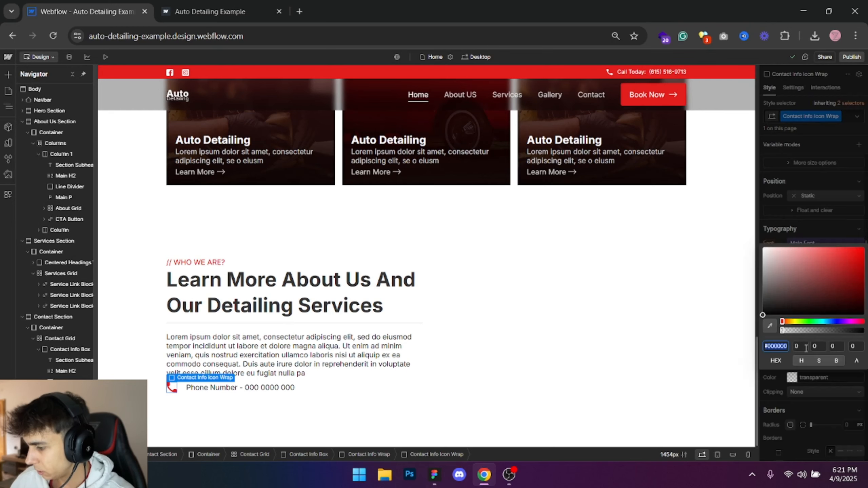
pyautogui.moveTo(799, 293); pyautogui.dragTo(689, 384)
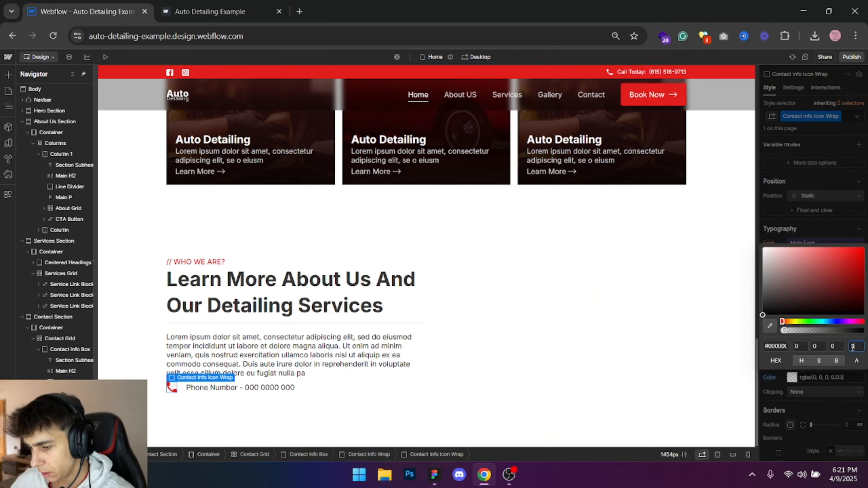
# - Set the padding of Contact Info Icon Wrap to 5 px on all sides
pyautogui.scroll(6, 815, 271)
pyautogui.click(816, 268)
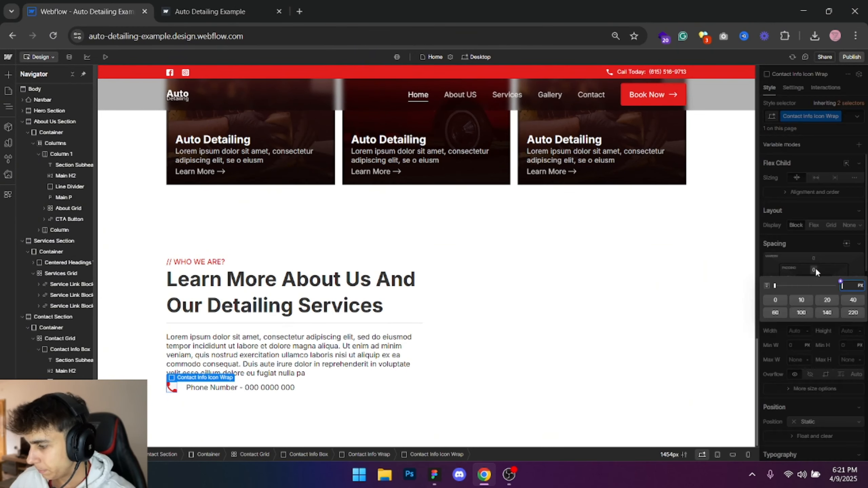
pyautogui.write('5')
pyautogui.press('Return')
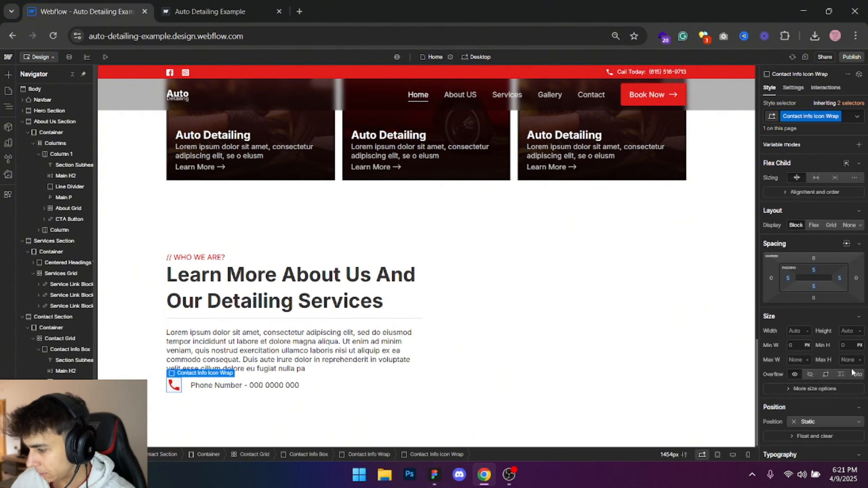
# - Round the corners of Contact Info Icon Wrap to match the 5 px radius of the icon background in Figma
pyautogui.scroll(-6, 851, 366)
pyautogui.hotkey('alt', 'Tab')
pyautogui.hotkey('alt', 'Tab')
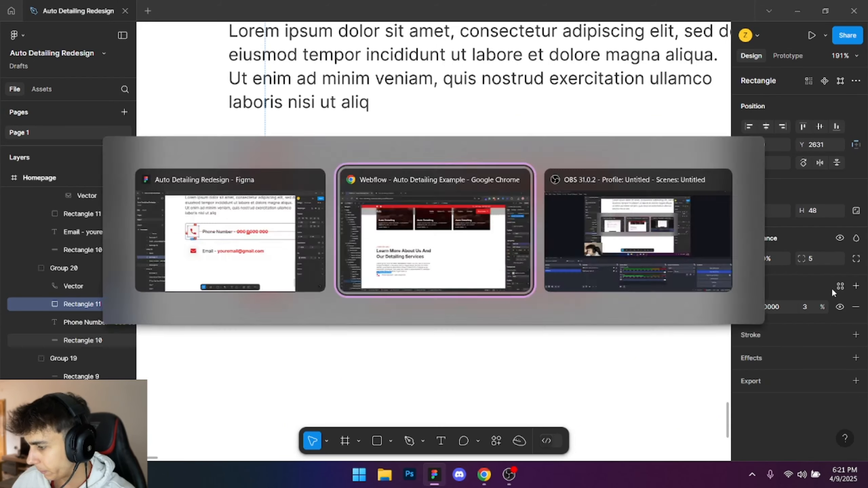
pyautogui.hotkey('alt', 'Tab')
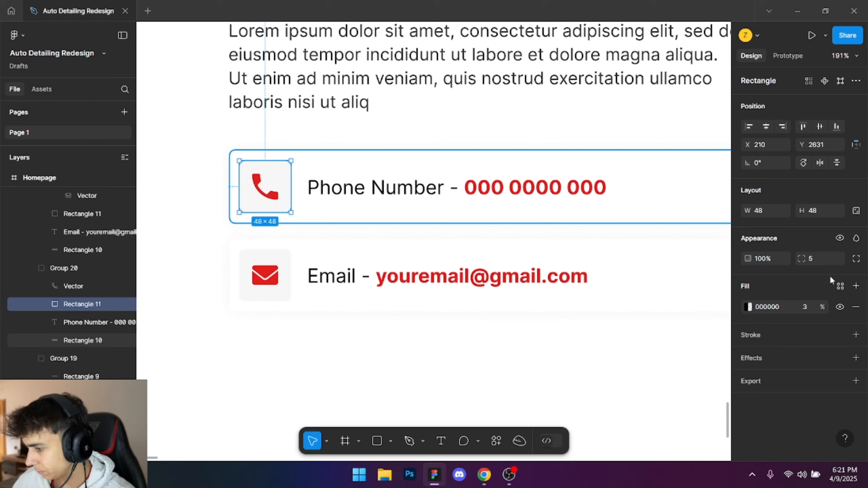
pyautogui.hotkey('alt', 'Tab')
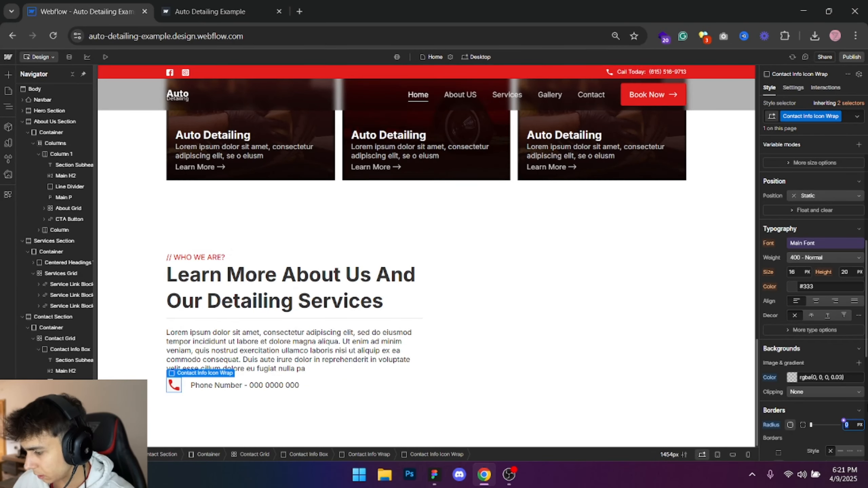
pyautogui.scroll(5, 825, 356)
pyautogui.click(473, 406)
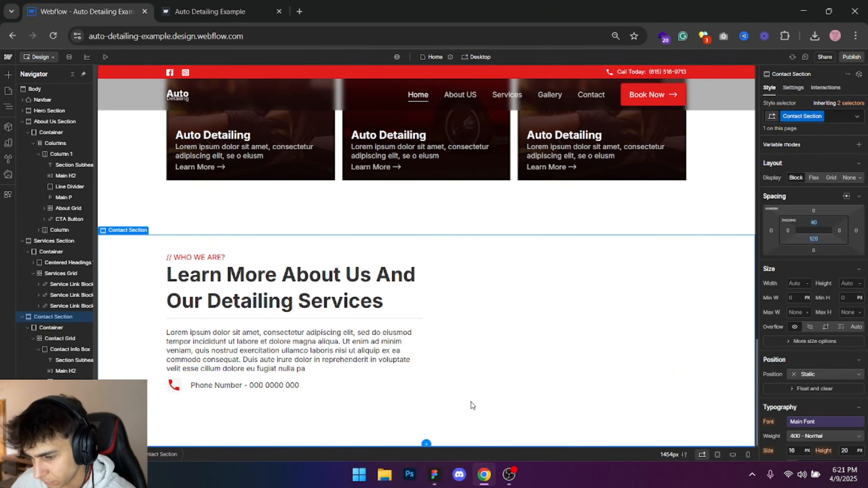
# - Set the Contact Info Icon image to 20 px wide and 20 px high
pyautogui.click(174, 385)
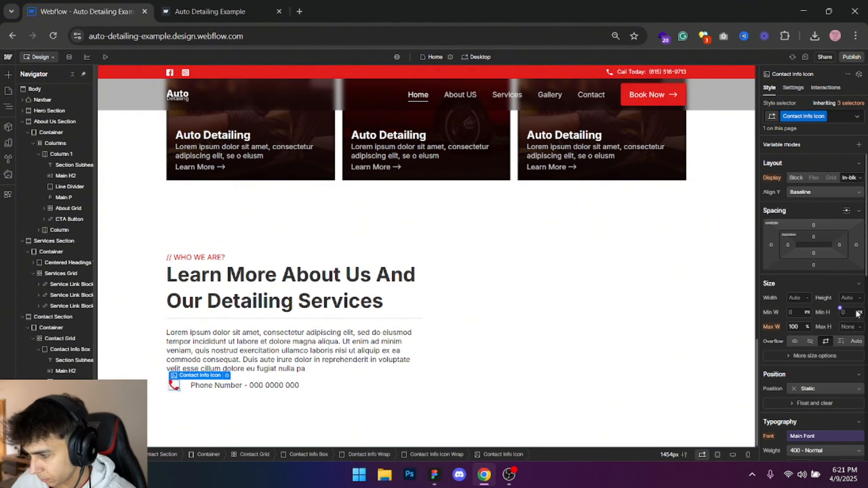
pyautogui.write('2')
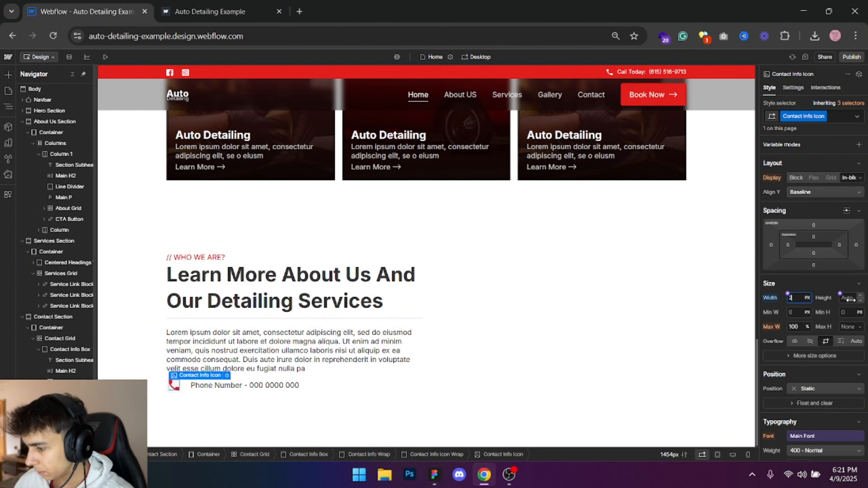
pyautogui.write('0')
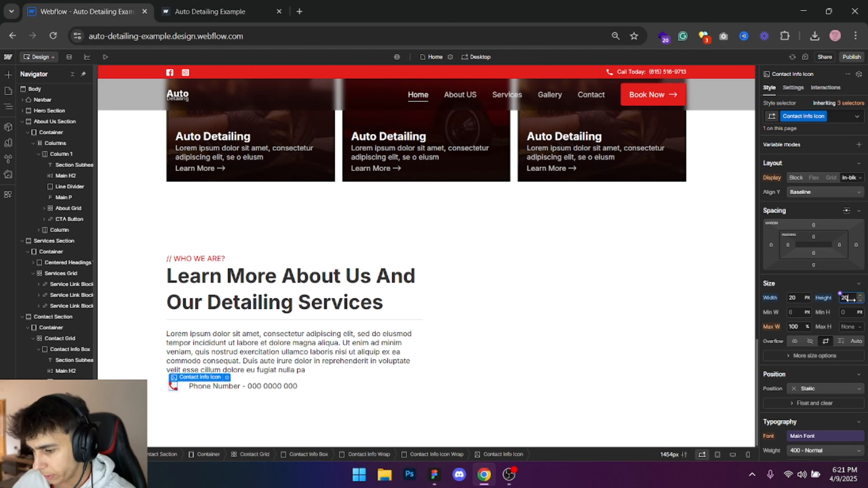
# - Set the padding of Contact Info Icon Wrap to 8 px on all sides
pyautogui.click(169, 390)
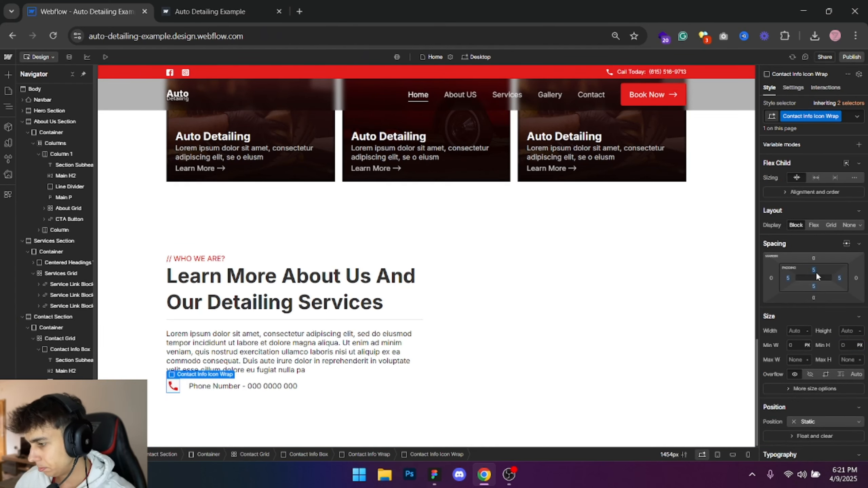
pyautogui.click(816, 271)
pyautogui.write('8')
pyautogui.press('Return')
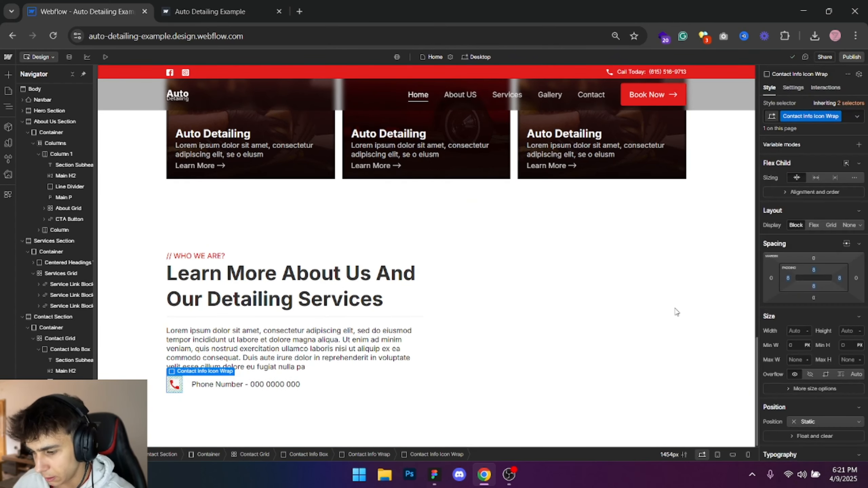
# - Compare the phone box with the Figma design and set Contact Info Wrap's padding to 10 px on all sides
pyautogui.click(597, 301)
pyautogui.click(378, 382)
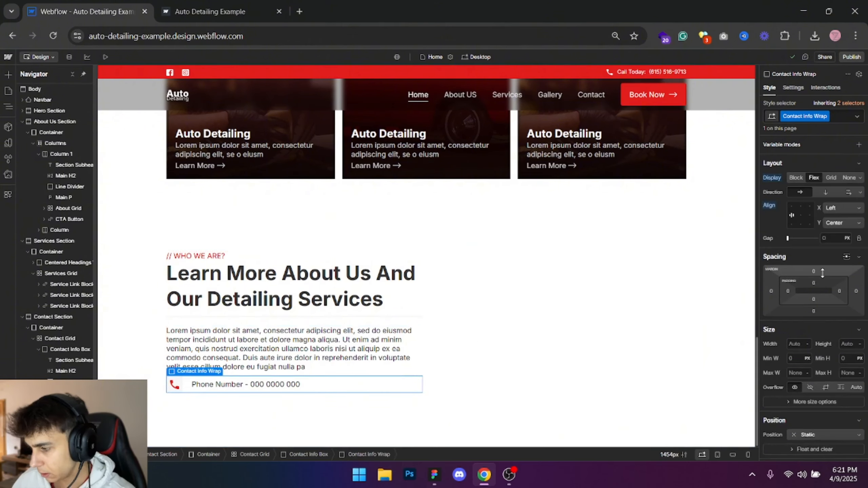
pyautogui.hotkey('alt', 'Tab')
pyautogui.hotkey('alt', 'Tab')
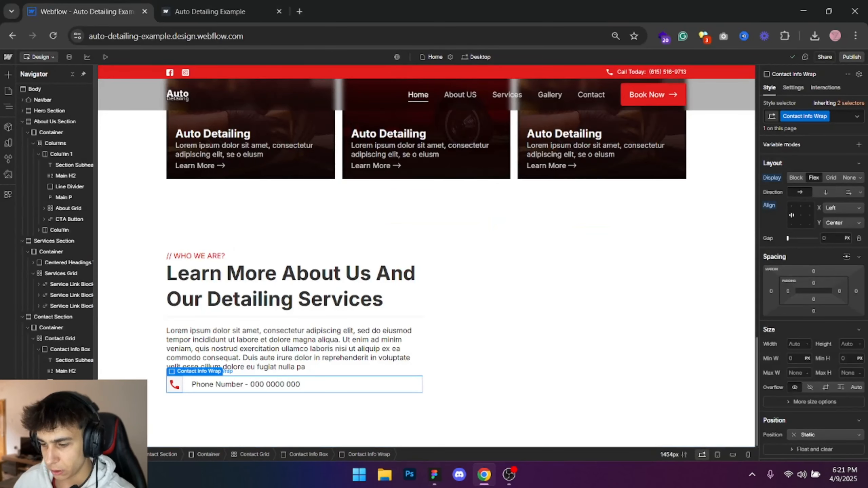
pyautogui.hotkey('alt', 'Tab')
pyautogui.hotkey('alt', 'Tab')
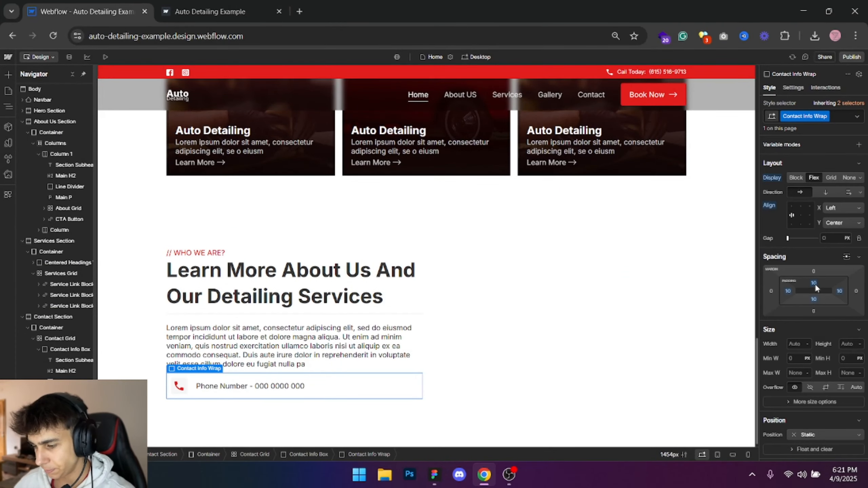
# - In Figma, open the drop shadow settings of the phone box's background rectangle, then return to Webflow
pyautogui.hotkey('alt', 'Tab')
pyautogui.click(496, 118)
pyautogui.click(632, 188)
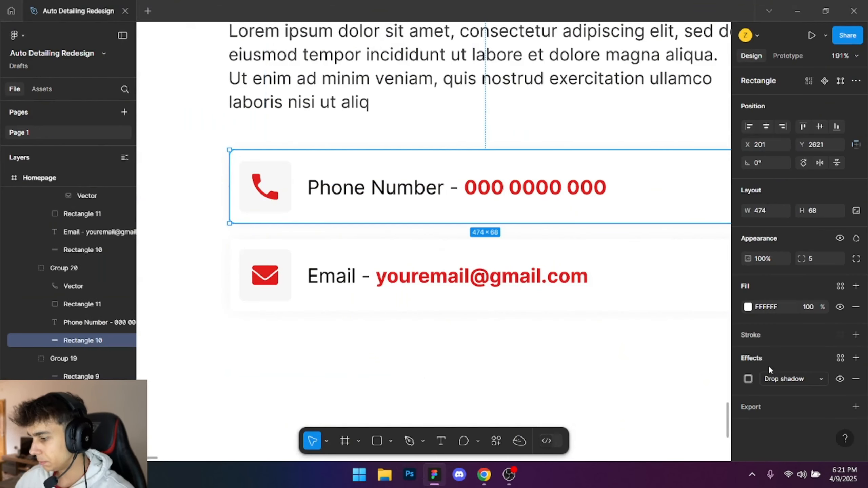
pyautogui.click(748, 379)
pyautogui.hotkey('alt', 'Tab')
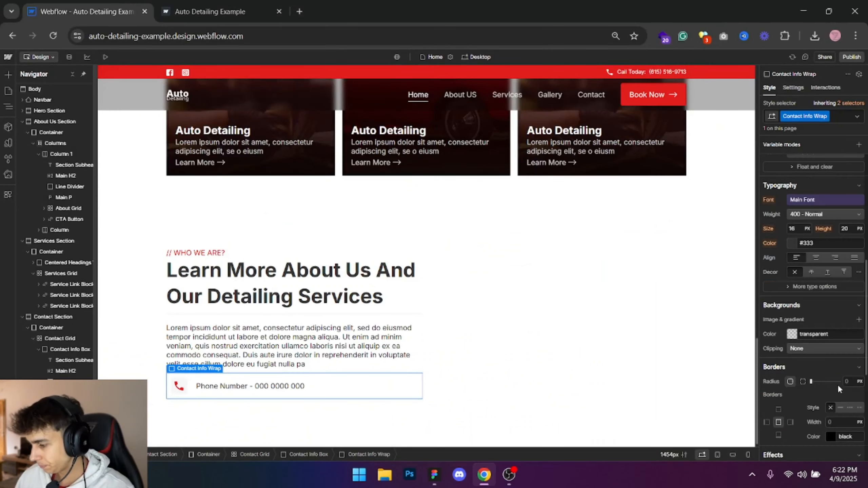
# - Add an outer box shadow to Contact Info Wrap with 0 px Y offset, 15 px blur and black at 10% opacity
pyautogui.scroll(-5, 838, 385)
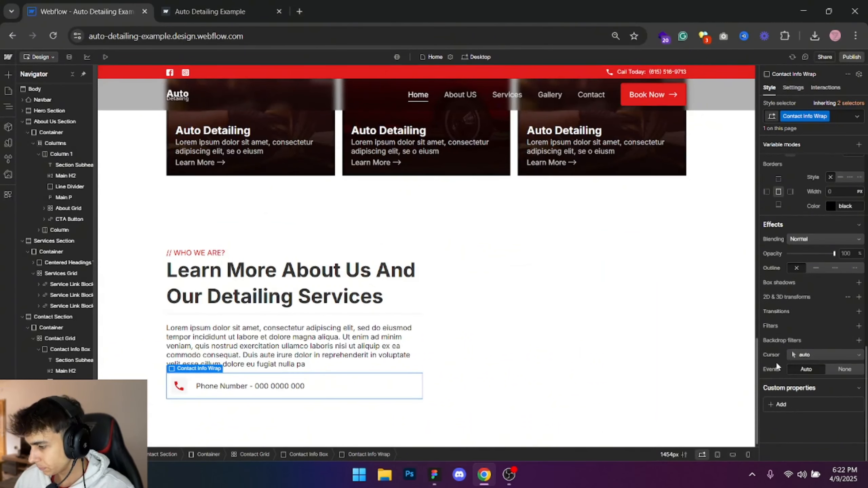
pyautogui.click(858, 283)
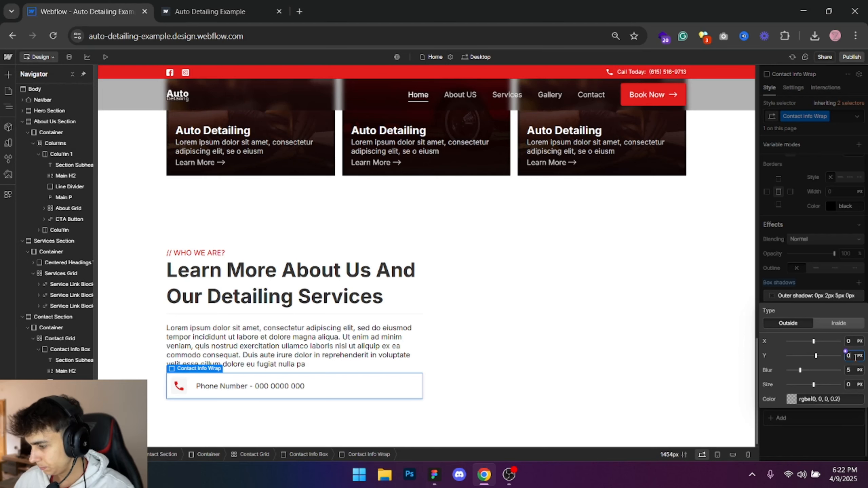
pyautogui.click(846, 367)
pyautogui.click(854, 370)
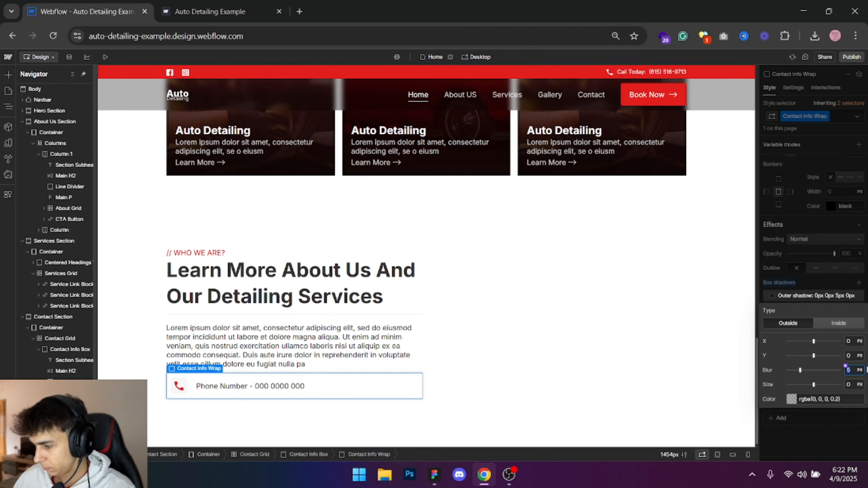
pyautogui.hotkey('alt', 'Tab')
pyautogui.hotkey('alt', 'Tab')
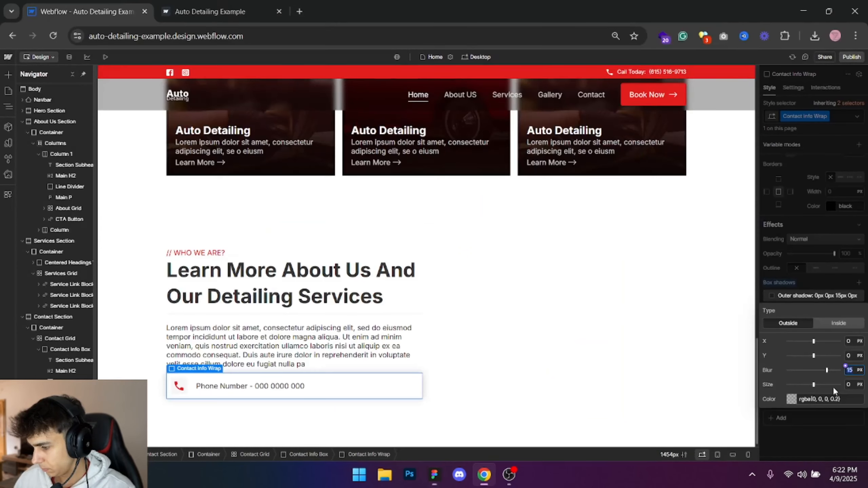
pyautogui.click(798, 400)
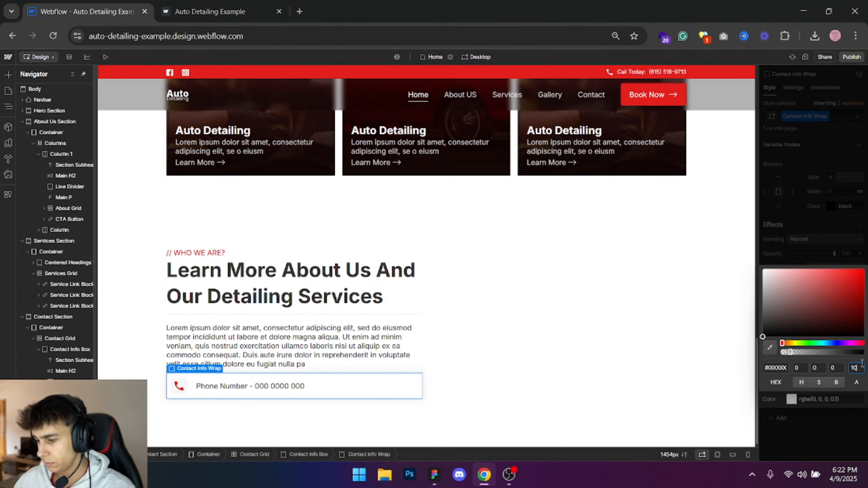
pyautogui.click(829, 175)
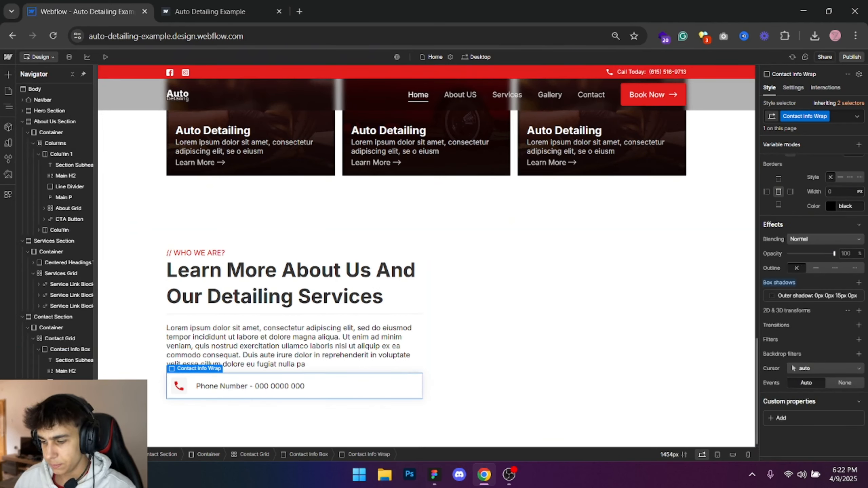
# - Duplicate the Contact Info Wrap phone box and set the class's bottom margin to 10 px
pyautogui.hotkey('ctrl', 'd')
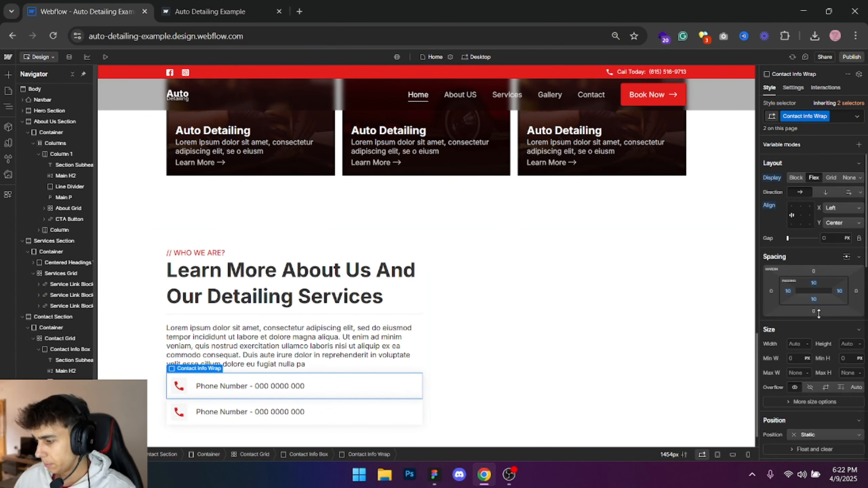
pyautogui.hotkey('alt', 'Tab')
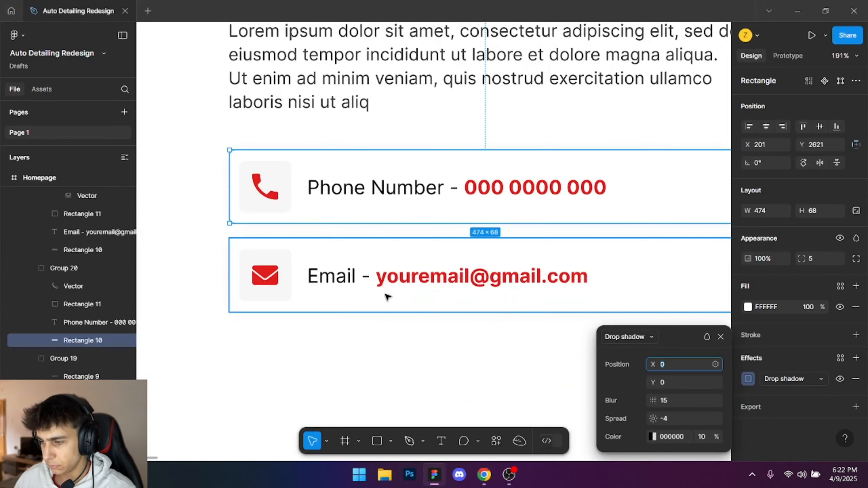
pyautogui.hotkey('alt', 'Tab')
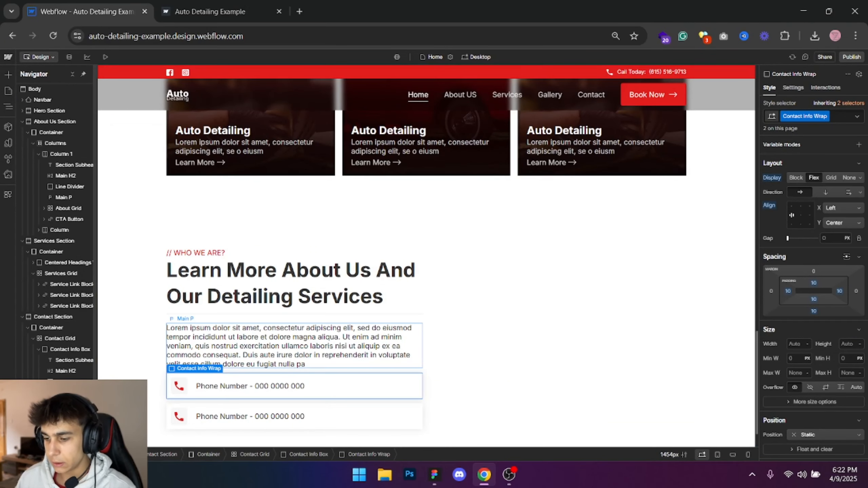
pyautogui.hotkey('ctrl', 'e')
pyautogui.write('div')
pyautogui.press('Return')
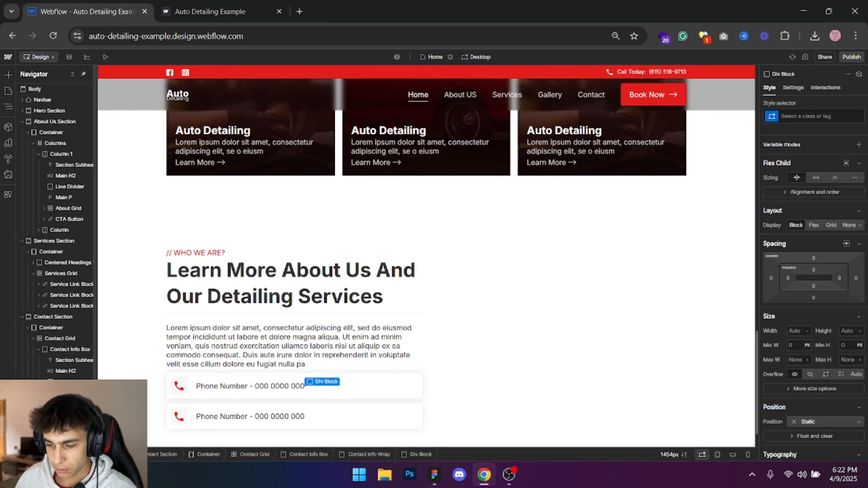
pyautogui.press('Delete')
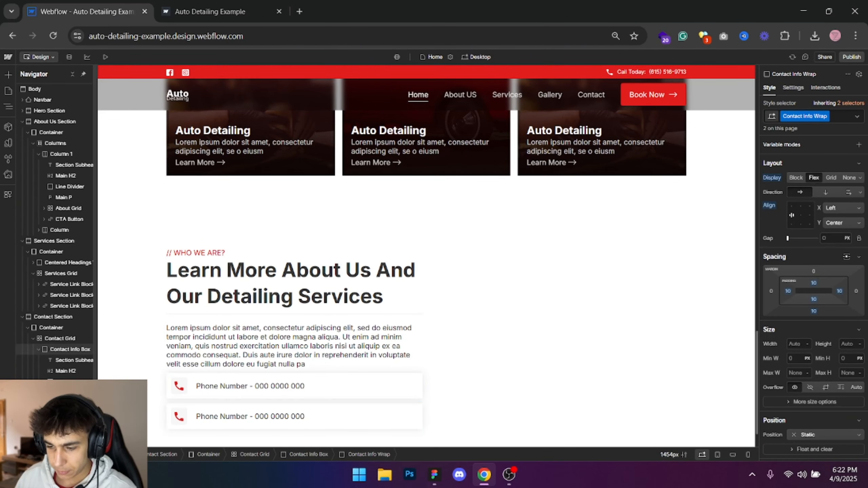
# - Group the two Contact Info Wrap boxes together inside a single div block
pyautogui.moveTo(295, 386)
pyautogui.mouseDown()
pyautogui.moveTo(295, 376)
pyautogui.moveTo(294, 385)
pyautogui.mouseUp()
pyautogui.moveTo(294, 417); pyautogui.dragTo(294, 388)
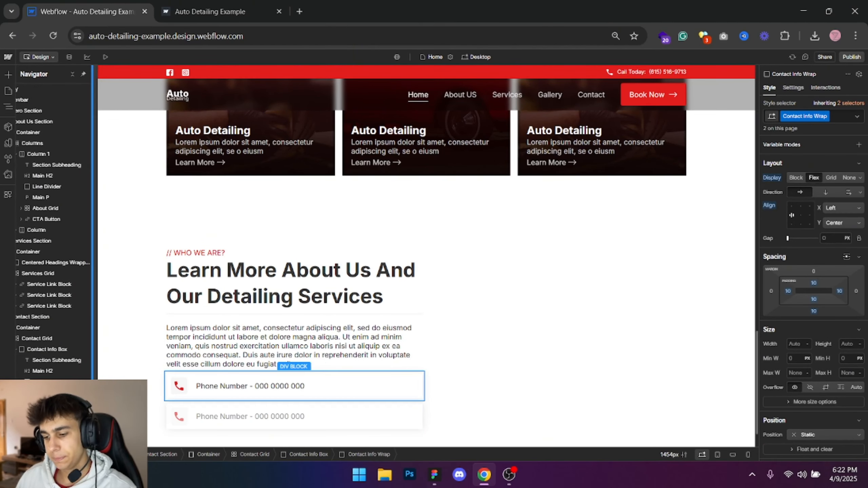
pyautogui.moveTo(48, 415); pyautogui.dragTo(48, 410)
pyautogui.press('Up')
# - Assign the new class Contact Info Box Wrapper to the div block around the two contact boxes
pyautogui.click(813, 114)
pyautogui.write('Con')
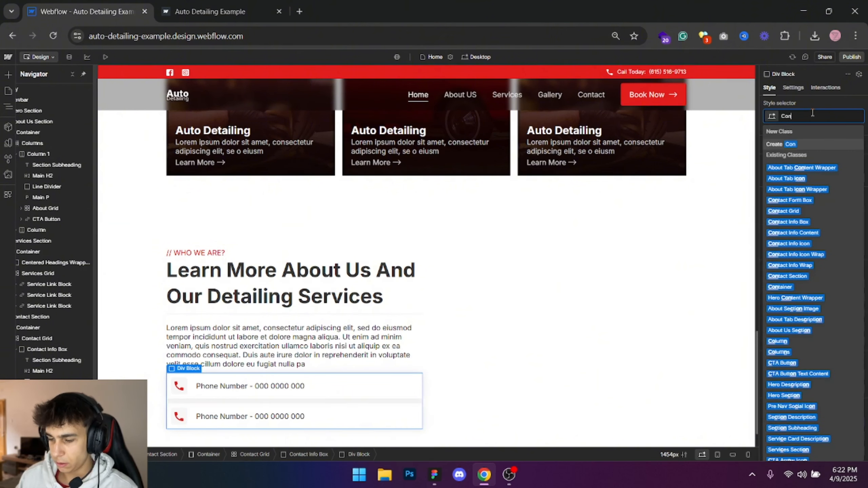
pyautogui.write('tact')
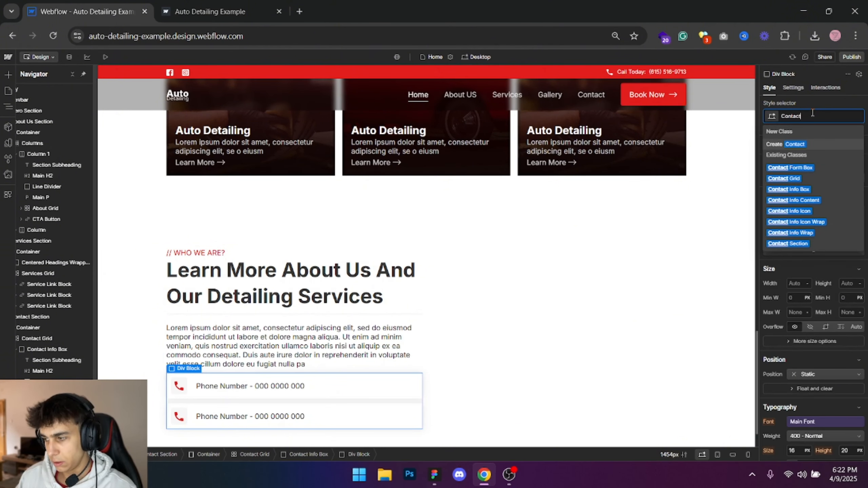
pyautogui.write(' Info')
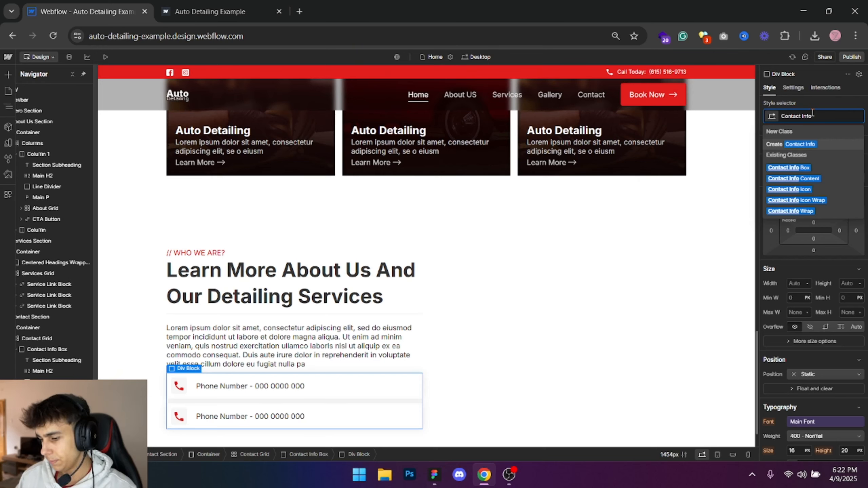
pyautogui.write(' I')
pyautogui.press('BackSpace')
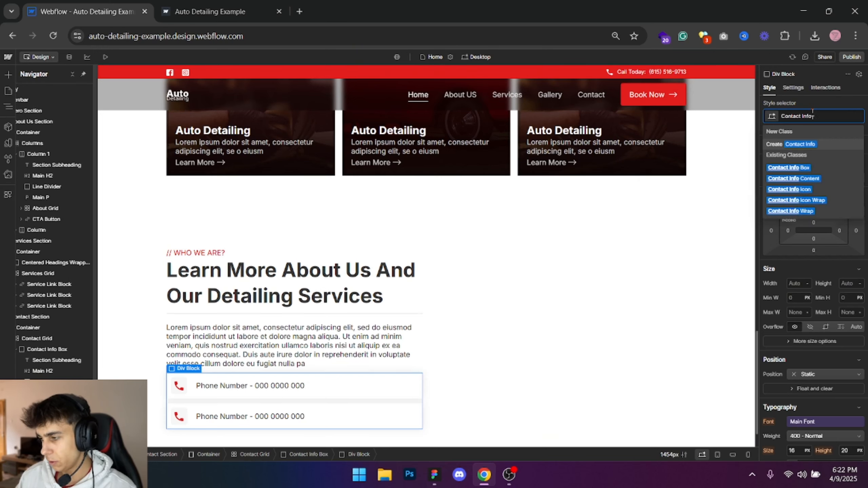
pyautogui.write('Box Wrapper')
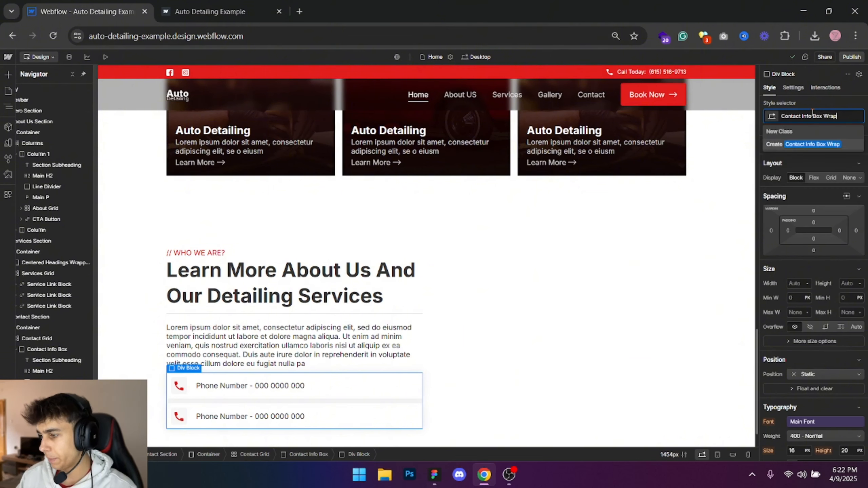
pyautogui.press('Return')
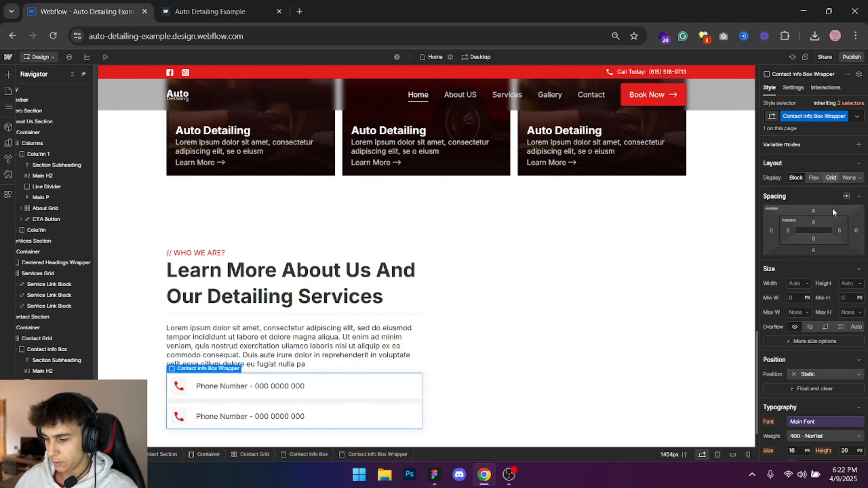
# - Set Contact Info Box Wrapper's top margin to 30 px
pyautogui.click(814, 210)
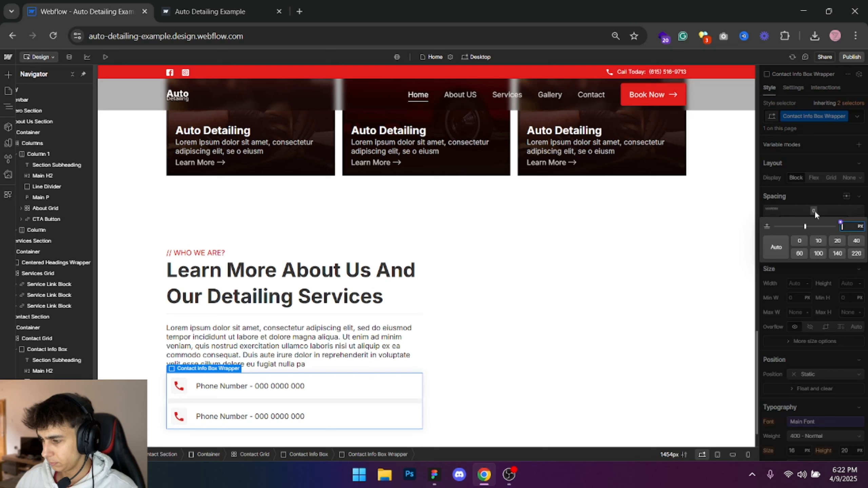
pyautogui.click(857, 242)
pyautogui.click(839, 242)
pyautogui.click(848, 225)
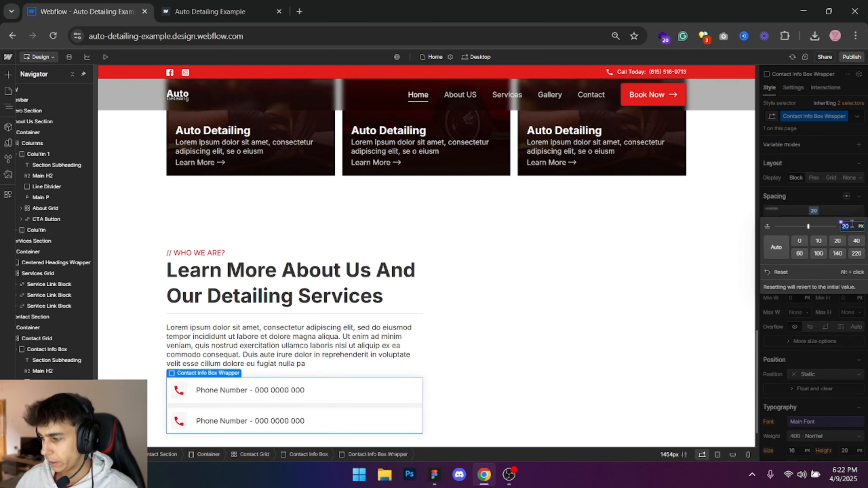
pyautogui.write('30')
pyautogui.press('Return')
pyautogui.click(564, 240)
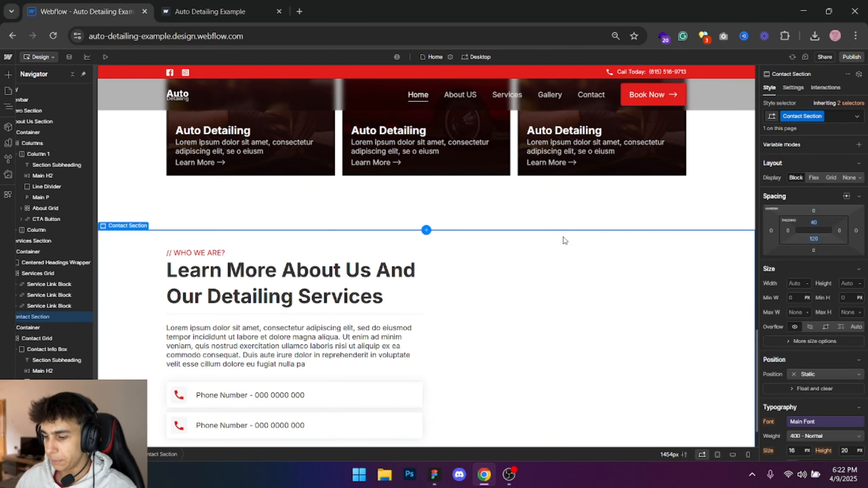
# - Switch to Figma and inspect the font weight and colour of the digits in the phone box text
pyautogui.scroll(-1, 563, 241)
pyautogui.hotkey('alt', 'Tab')
pyautogui.scroll(-6, 478, 236)
pyautogui.moveTo(506, 237); pyautogui.dragTo(380, 270)
pyautogui.hotkey('alt', 'Tab')
pyautogui.hotkey('alt', 'Tab')
pyautogui.hotkey('alt', 'Tab')
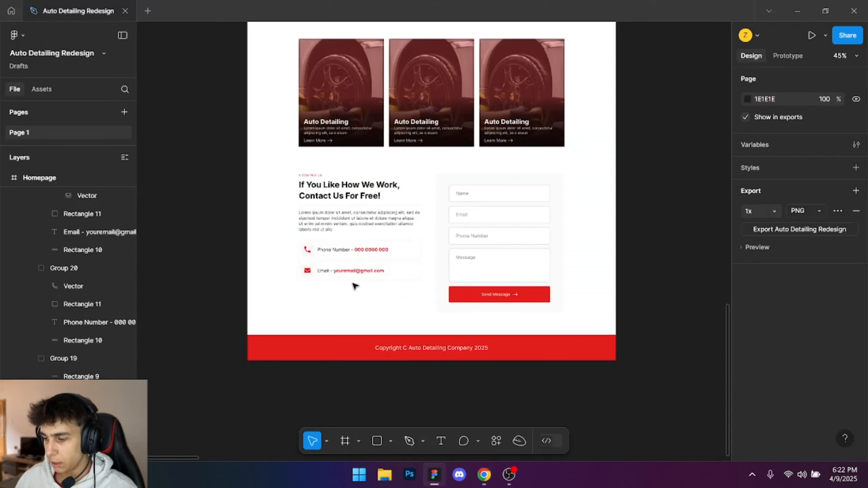
pyautogui.scroll(6, 369, 251)
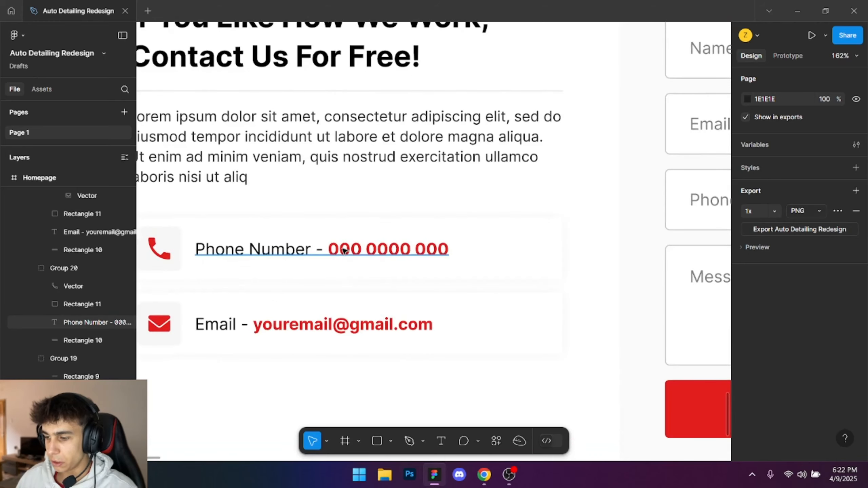
pyautogui.doubleClick(334, 249)
pyautogui.doubleClick(335, 249)
pyautogui.moveTo(329, 249); pyautogui.dragTo(459, 247)
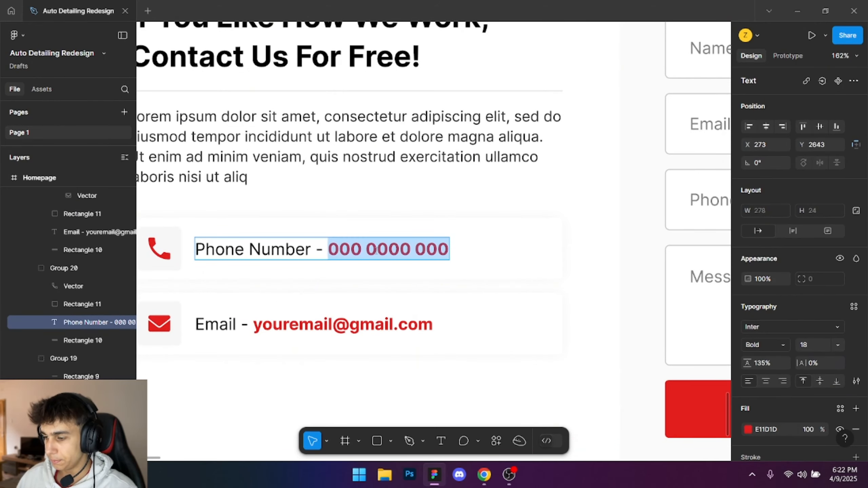
# - Back in Webflow, wrap the digits in the first phone box in a text span with the new class Contact Span
pyautogui.hotkey('alt', 'Tab')
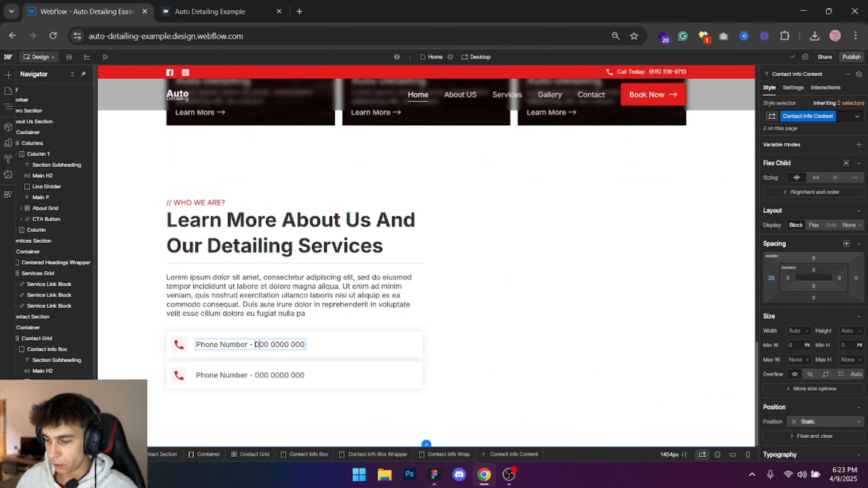
pyautogui.moveTo(255, 344); pyautogui.dragTo(333, 341)
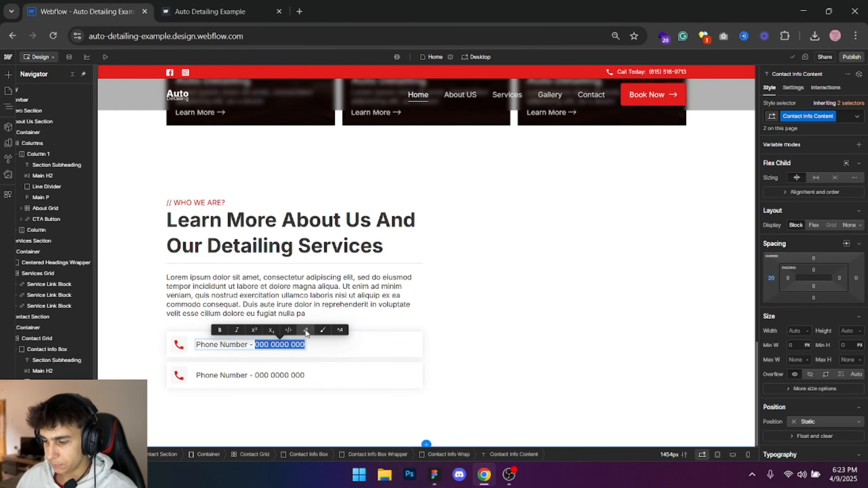
pyautogui.click(323, 331)
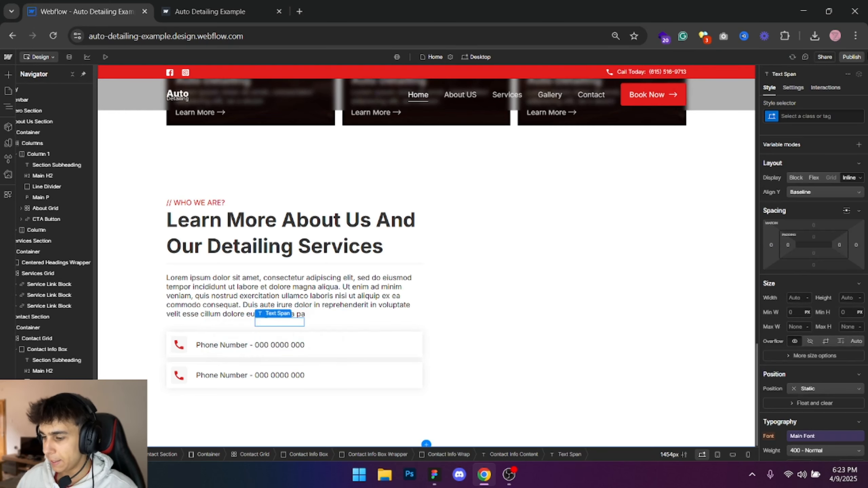
pyautogui.click(807, 118)
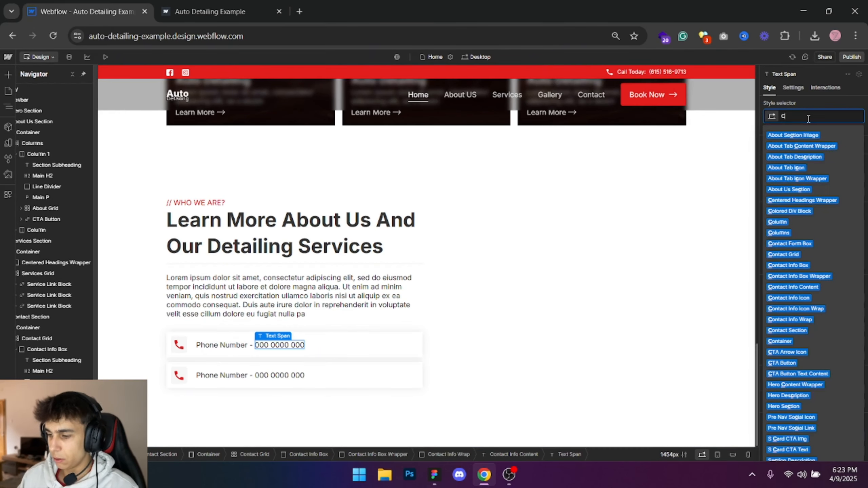
pyautogui.write('Contact SPa')
pyautogui.press('BackSpace')
pyautogui.press('BackSpace')
pyautogui.write('pan')
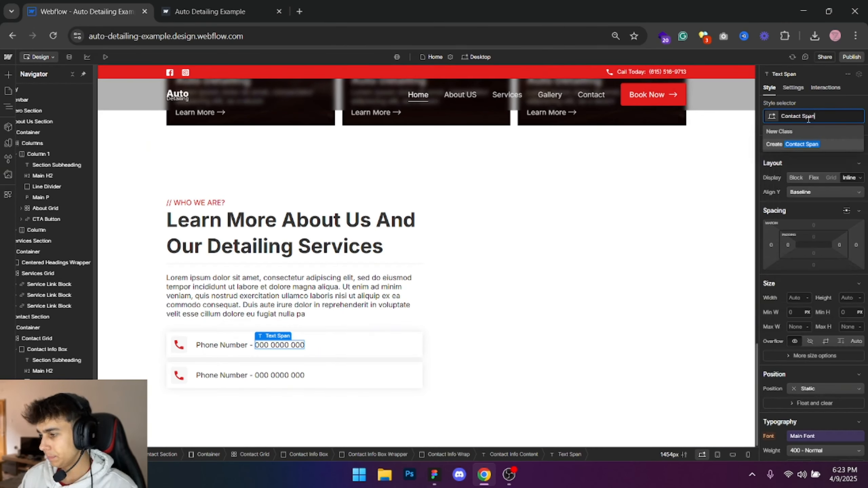
pyautogui.press('Return')
# - Set Contact Span's text colour to Main Color and its weight to 700 - Bold
pyautogui.scroll(-5, 789, 322)
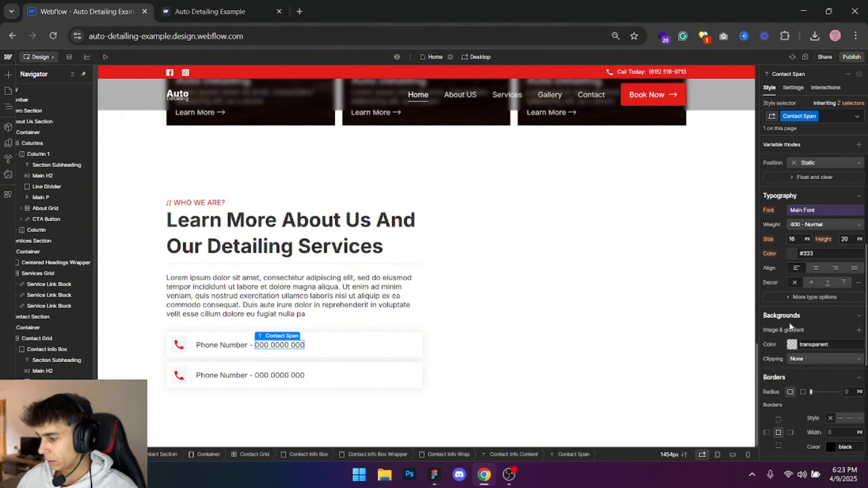
pyautogui.click(787, 250)
pyautogui.click(796, 327)
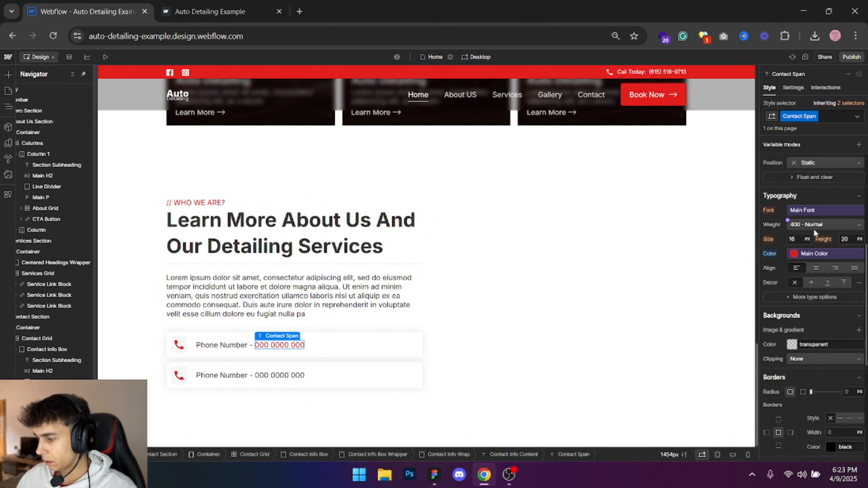
pyautogui.click(814, 228)
pyautogui.click(815, 256)
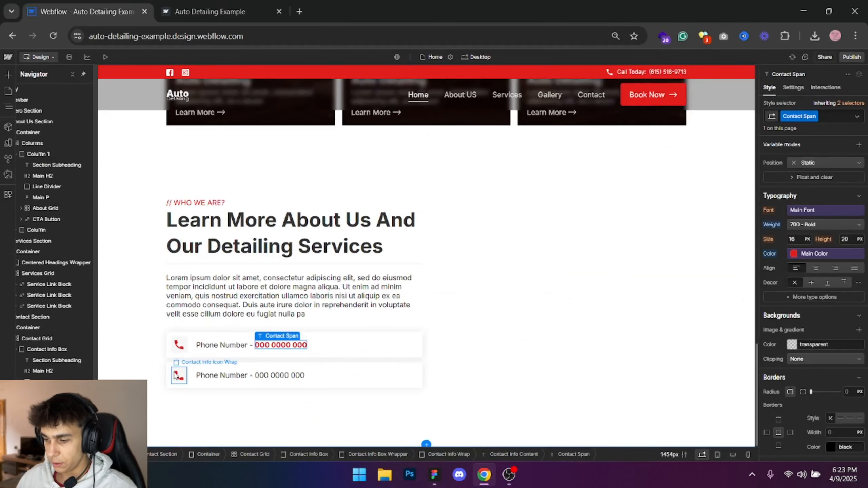
# - Replace the phone icon in the second contact box with red-email.svg
pyautogui.click(179, 375)
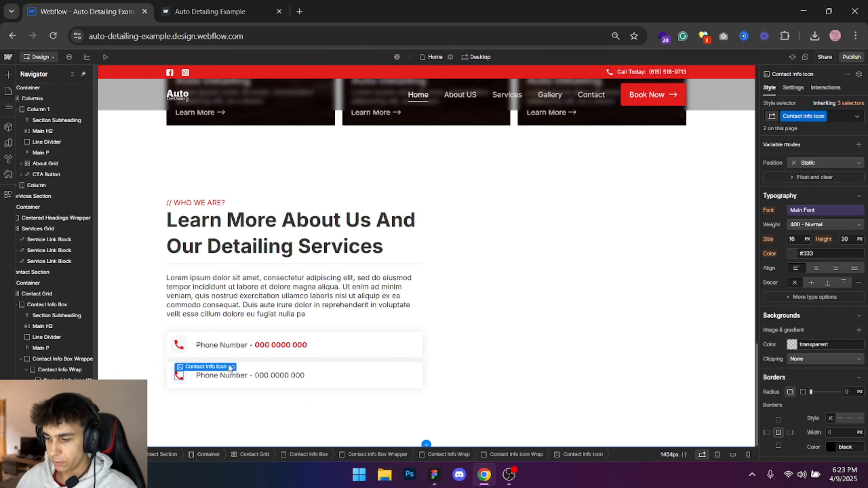
pyautogui.doubleClick(179, 375)
pyautogui.click(241, 247)
pyautogui.click(63, 236)
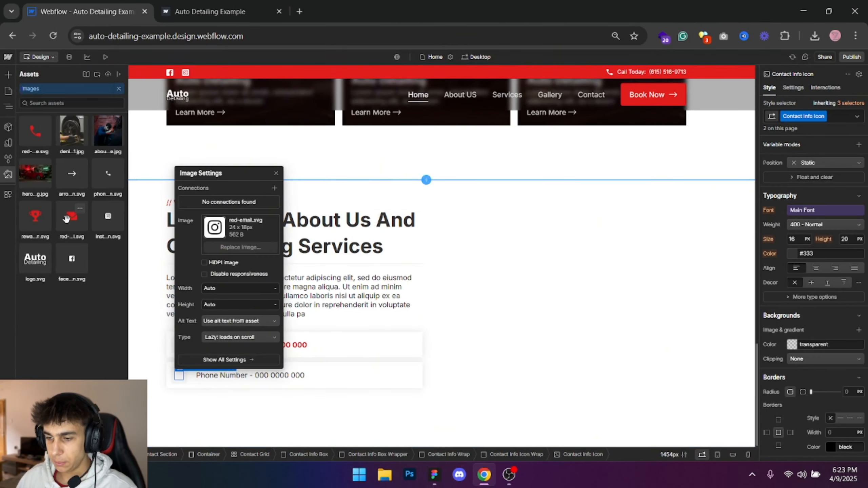
# - Copy the email line from the Figma design and paste it over the second contact box's text in Webflow
pyautogui.hotkey('alt', 'Tab')
pyautogui.doubleClick(238, 327)
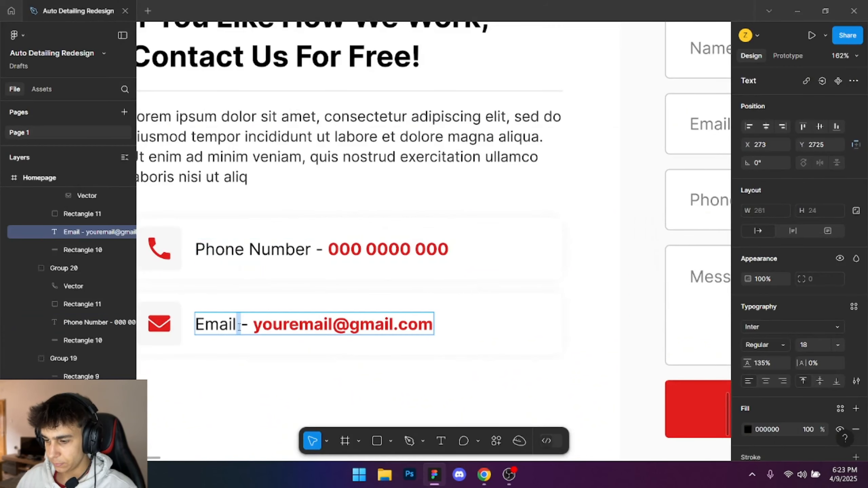
pyautogui.hotkey('ctrl', 'a')
pyautogui.hotkey('ctrl', 'c')
pyautogui.hotkey('alt', 'Tab')
pyautogui.doubleClick(231, 375)
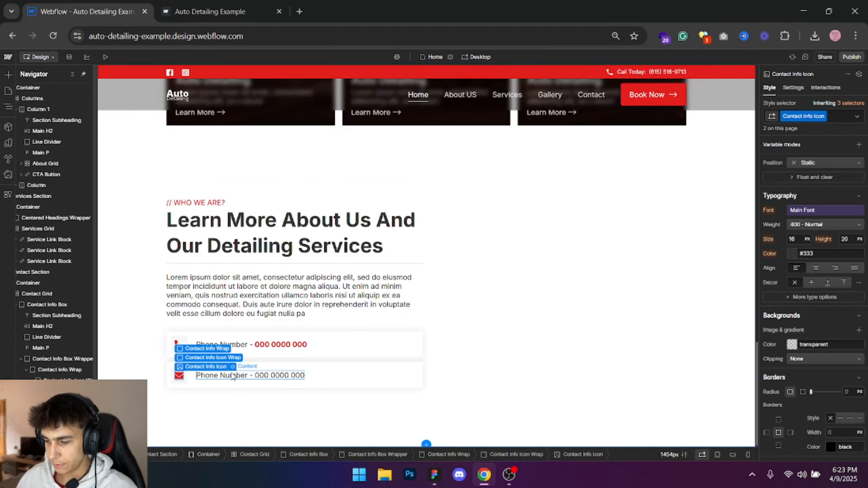
pyautogui.hotkey('ctrl', 'v')
# - Wrap the email address in the second contact box in a text span and apply the existing Contact Span class
pyautogui.moveTo(223, 375); pyautogui.dragTo(298, 375)
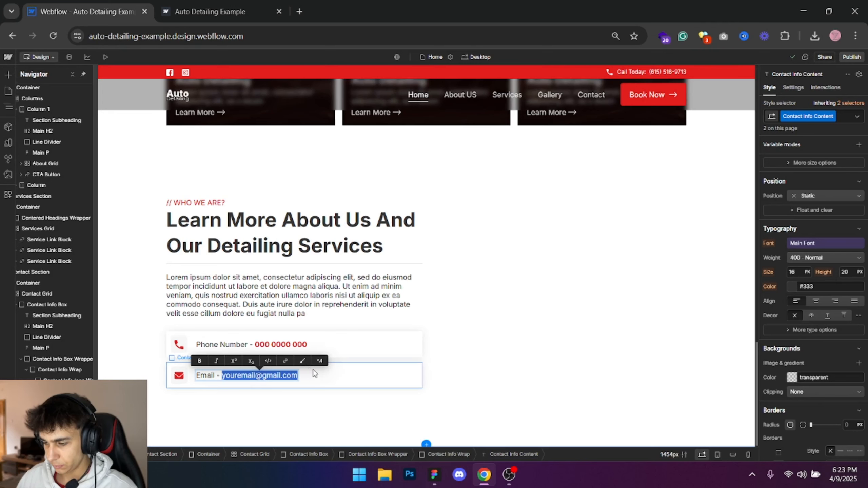
pyautogui.click(307, 361)
pyautogui.click(813, 116)
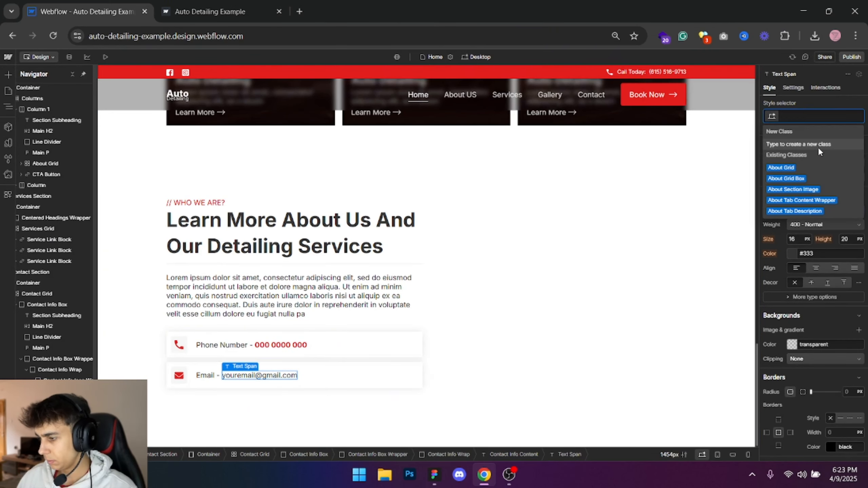
pyautogui.write('Contact Spa')
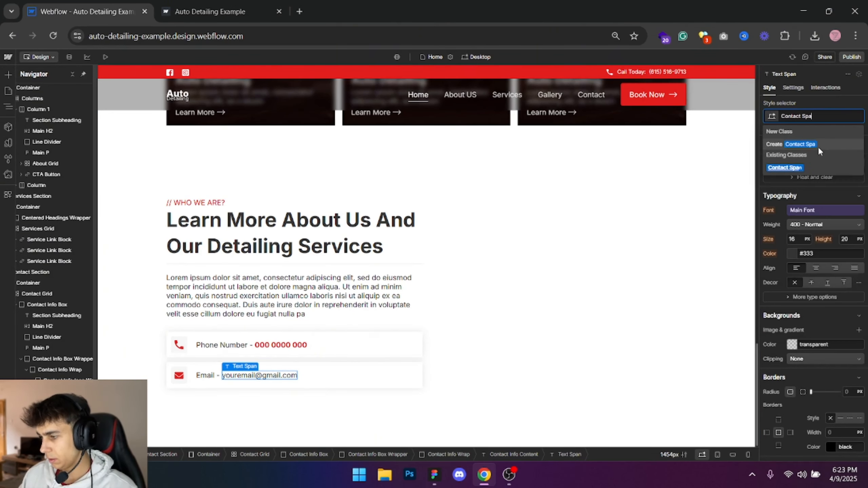
pyautogui.write('n')
pyautogui.press('Return')
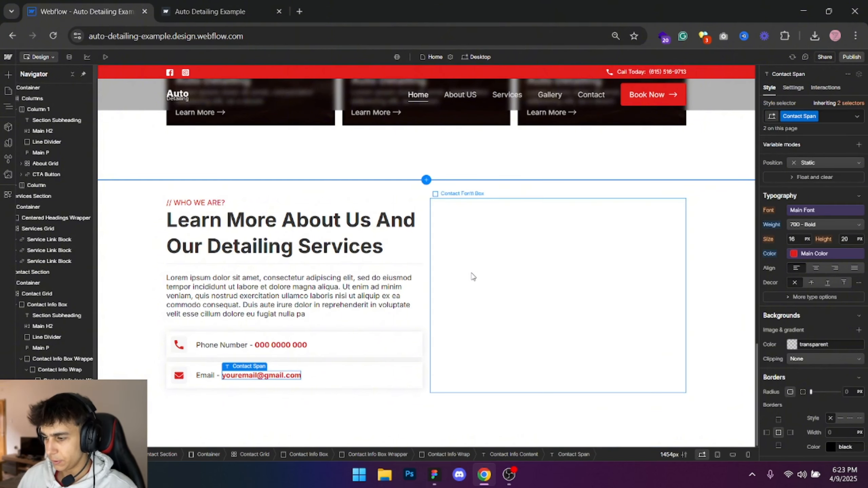
# - Select Contact Form Box, then switch to Figma and examine the contact form's fields, button and background
pyautogui.click(474, 277)
pyautogui.hotkey('alt', 'Tab')
pyautogui.click(552, 167)
pyautogui.scroll(-3, 553, 166)
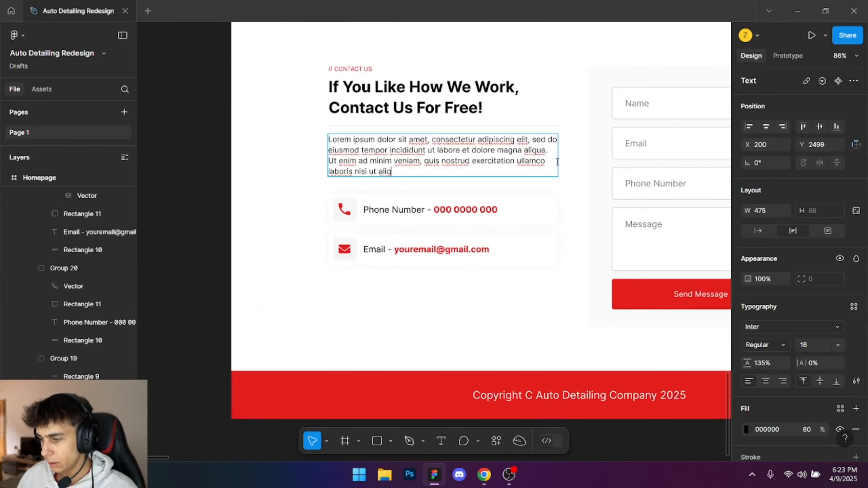
pyautogui.click(537, 188)
pyautogui.click(286, 188)
pyautogui.scroll(-3, 547, 115)
pyautogui.moveTo(547, 115); pyautogui.dragTo(382, 225)
pyautogui.scroll(3, 519, 210)
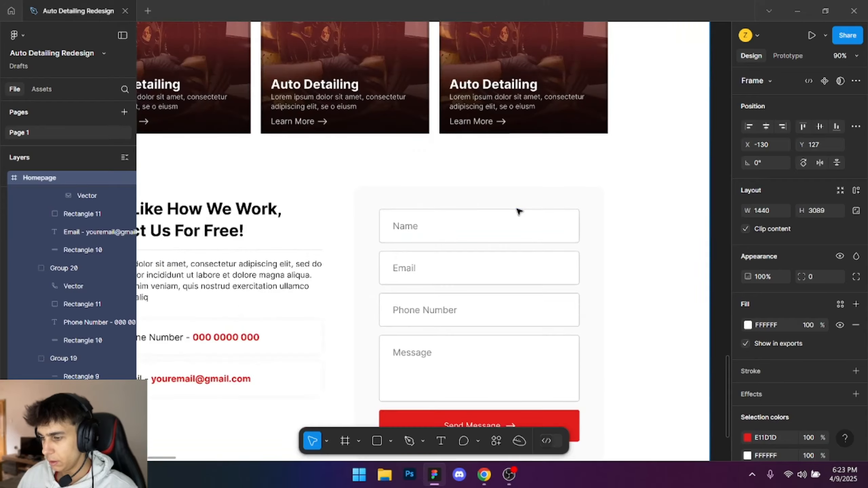
# - Return to Webflow and insert a Form Block into Contact Form Box
pyautogui.hotkey('alt', 'Tab')
pyautogui.hotkey('ctrl', 'k')
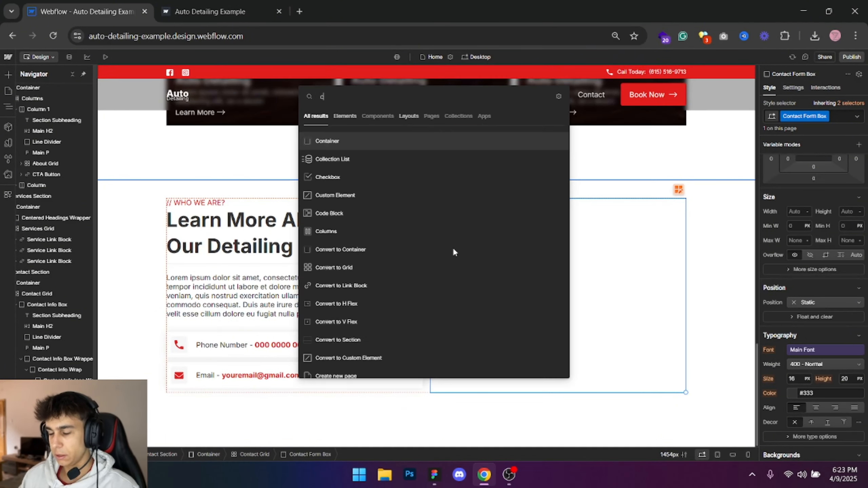
pyautogui.write('contact f')
pyautogui.hotkey('ctrl', 'a')
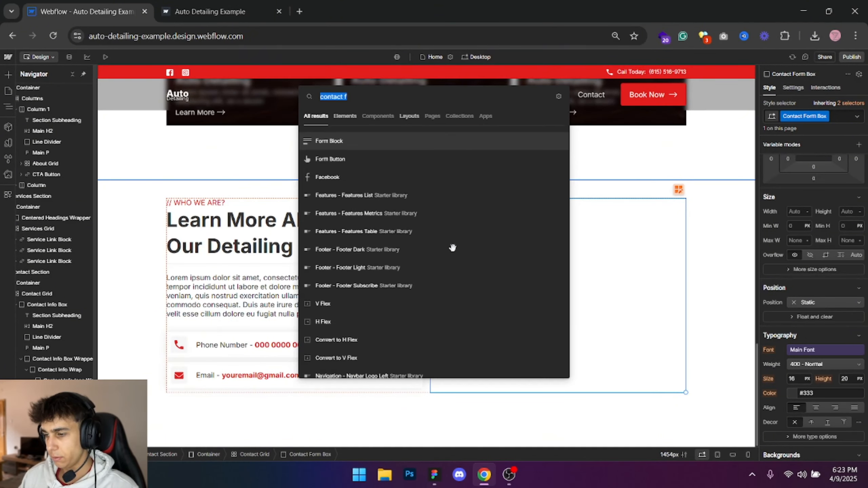
pyautogui.press('Return')
# - Check the form layout in Figma, then delete the Name and Email Address labels from the Webflow form
pyautogui.hotkey('alt', 'Tab')
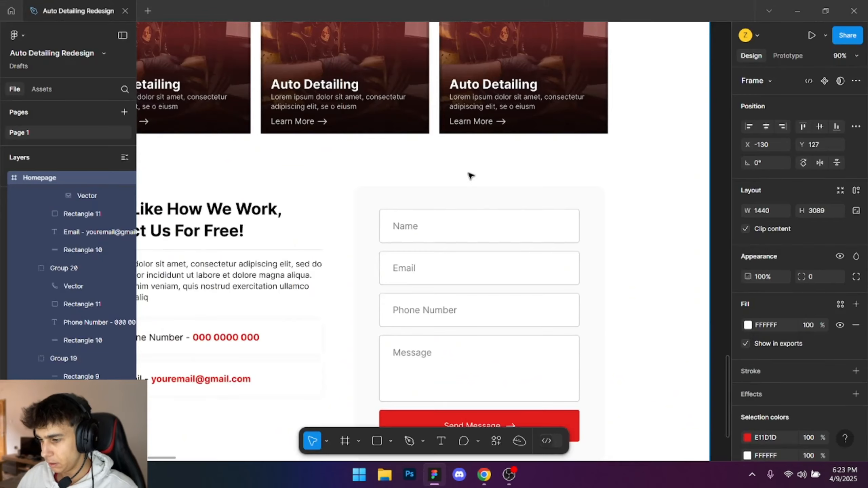
pyautogui.hotkey('alt', 'Tab')
pyautogui.click(448, 206)
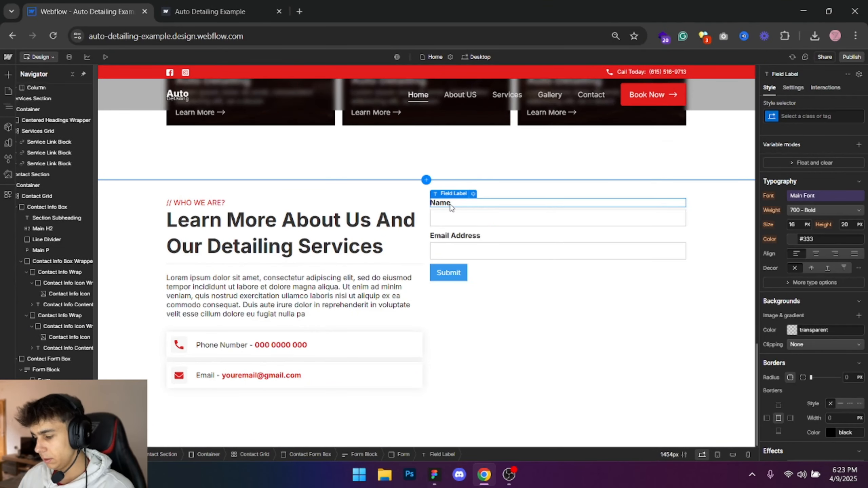
pyautogui.press('Delete')
pyautogui.click(444, 229)
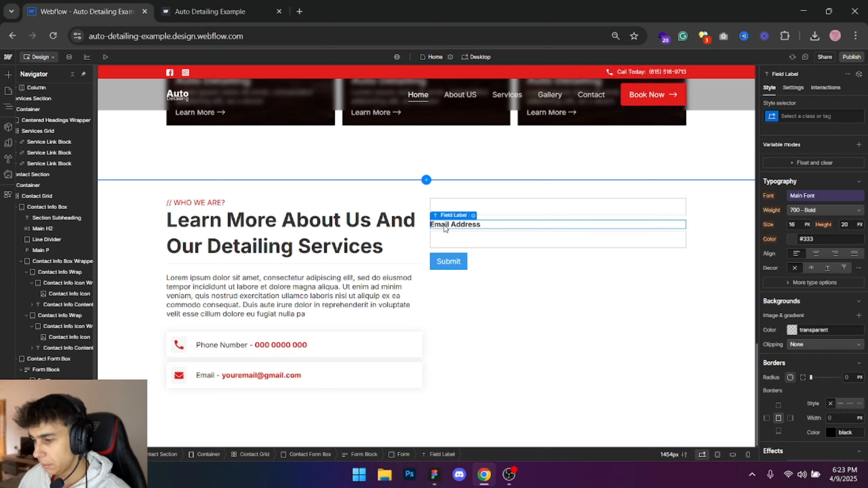
pyautogui.press('Delete')
# - Following the Figma form, duplicate the form's second text field in Webflow and insert a Text Area below it, keeping its default settings
pyautogui.hotkey('alt', 'Tab')
pyautogui.hotkey('alt', 'Tab')
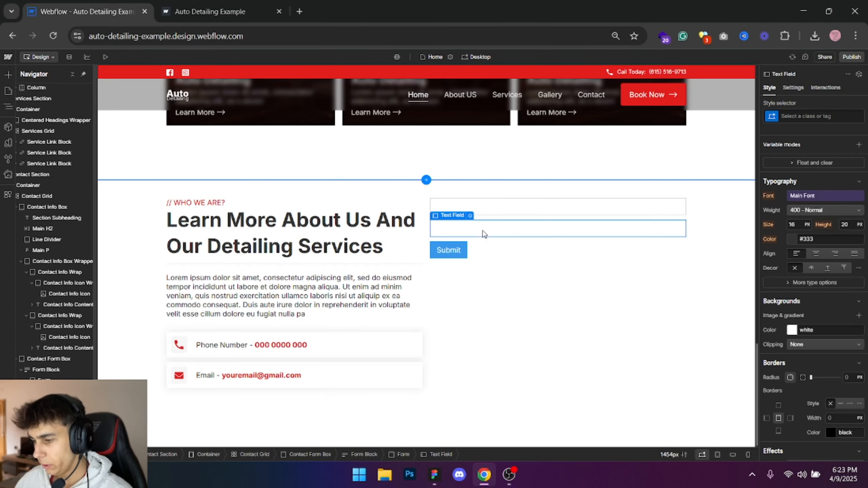
pyautogui.hotkey('alt', 'Tab')
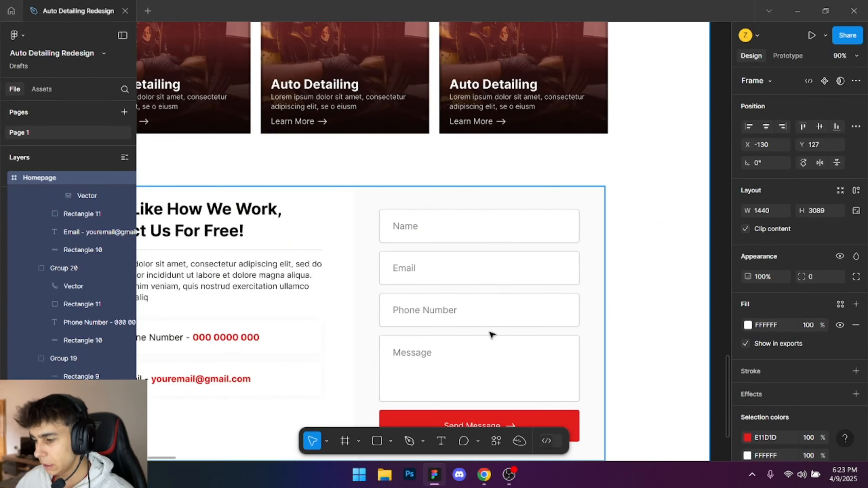
pyautogui.hotkey('alt', 'Tab')
pyautogui.hotkey('ctrl', 'e')
pyautogui.write('text area')
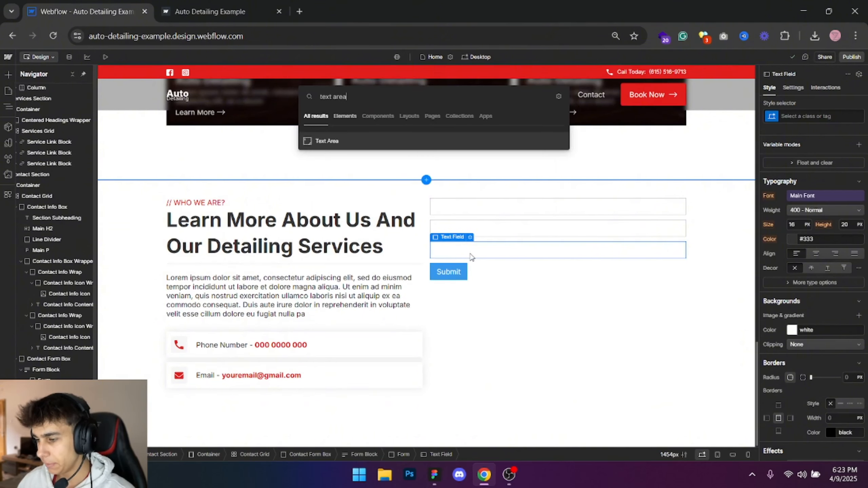
pyautogui.press('Return')
pyautogui.hotkey('alt', 'Tab')
pyautogui.hotkey('alt', 'Tab')
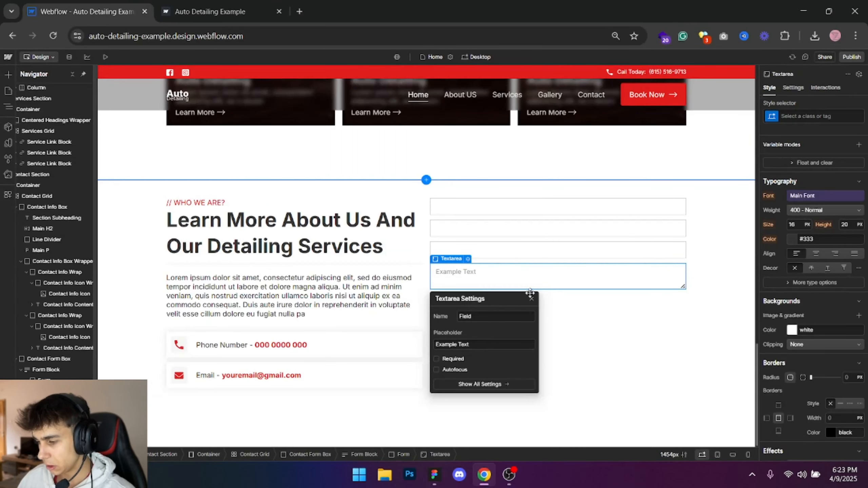
pyautogui.click(529, 294)
pyautogui.hotkey('alt', 'Tab')
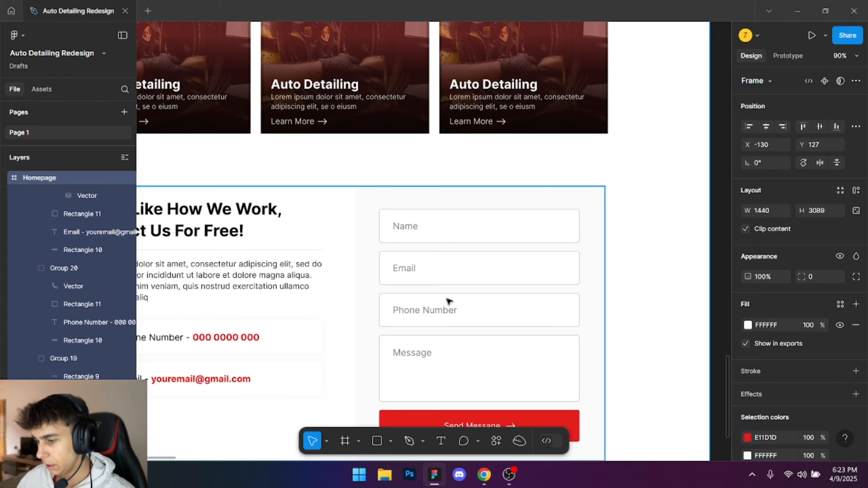
pyautogui.hotkey('alt', 'Tab')
# - Look up the form background's fill in Figma and give Contact Form Box a black background at 2% opacity in Webflow
pyautogui.click(496, 336)
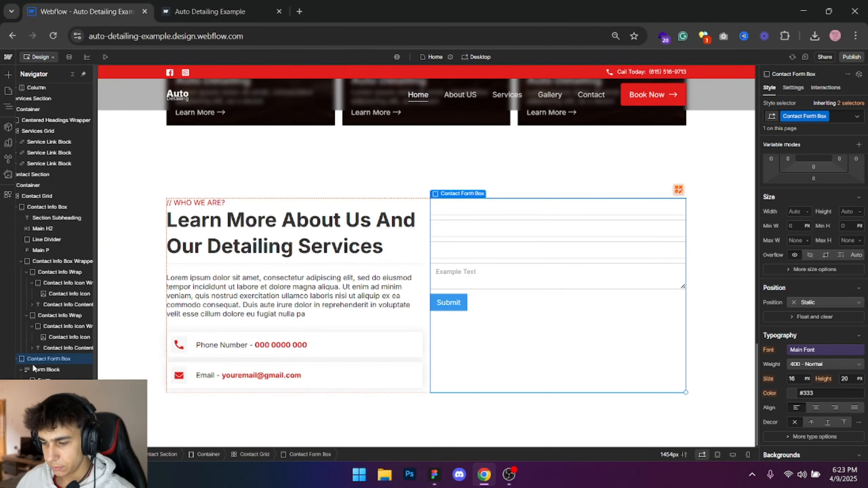
pyautogui.hscroll(-1, 34, 365)
pyautogui.hscroll(1, 34, 364)
pyautogui.hscroll(-1, 35, 364)
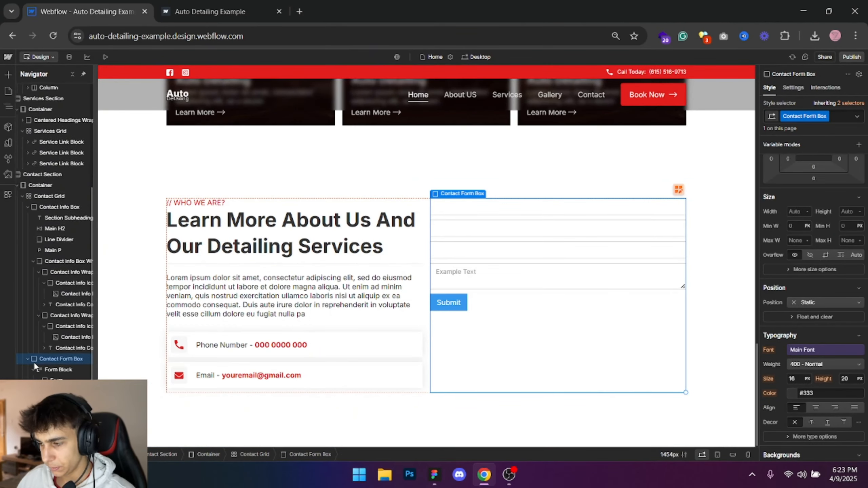
pyautogui.hotkey('alt', 'Tab')
pyautogui.click(390, 199)
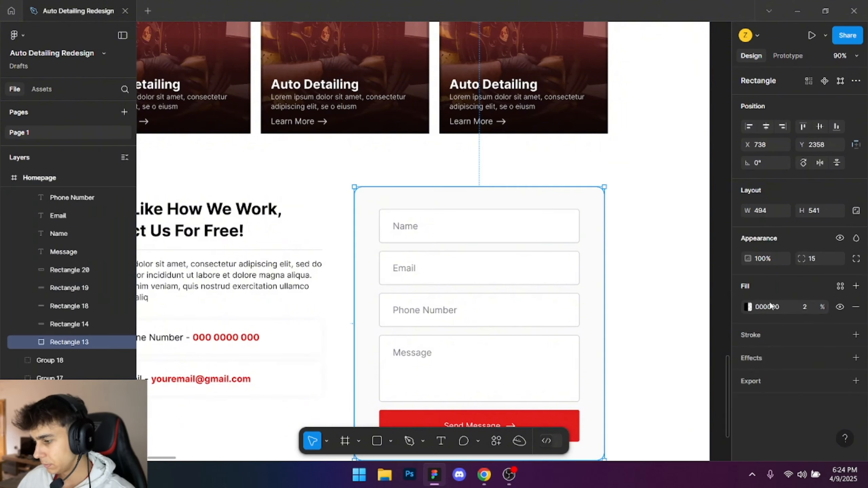
pyautogui.hotkey('alt', 'Tab')
pyautogui.click(793, 315)
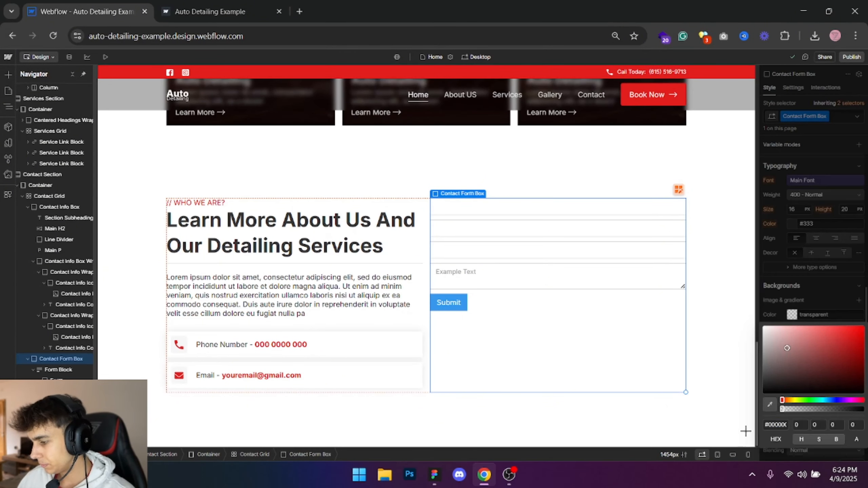
pyautogui.moveTo(787, 349); pyautogui.dragTo(746, 432)
pyautogui.click(854, 425)
pyautogui.write('2')
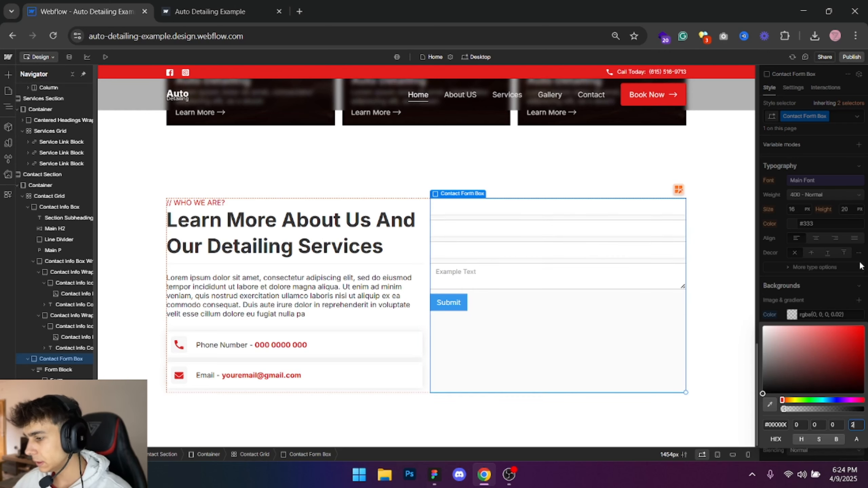
pyautogui.click(861, 266)
# - Check the form's inner spacing in Figma and set Contact Form Box's padding to 40 px on all sides
pyautogui.scroll(8, 810, 253)
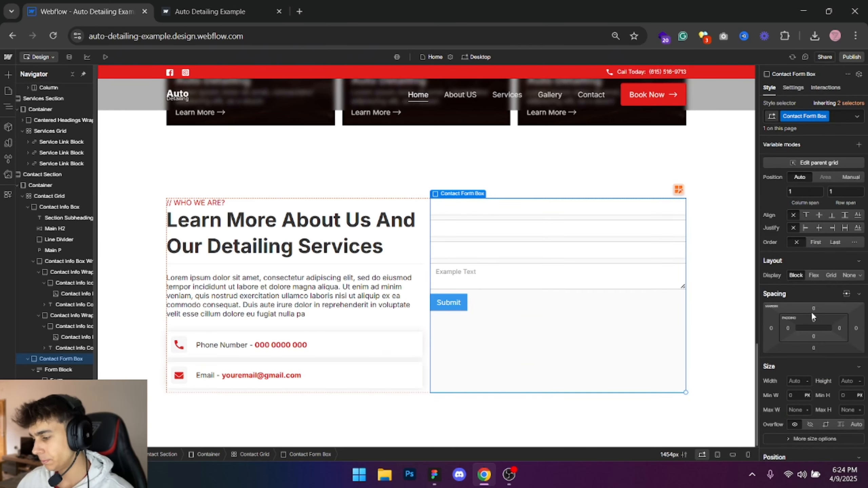
pyautogui.hotkey('alt', 'Tab')
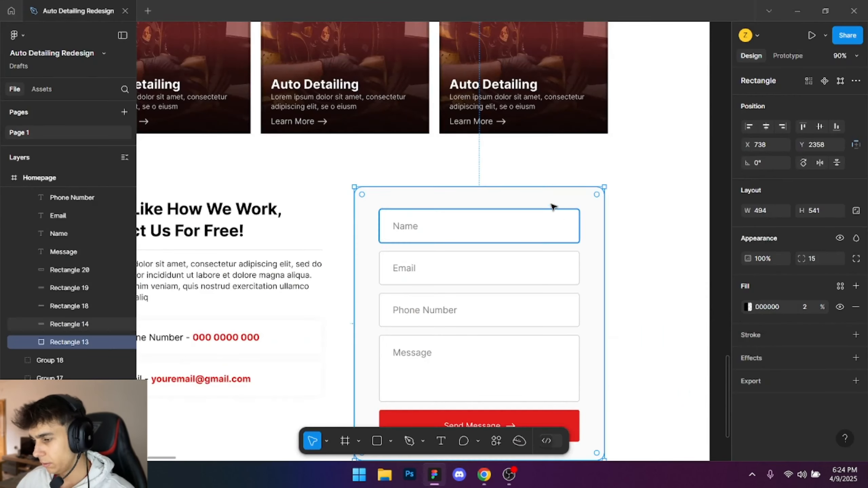
pyautogui.click(553, 210)
pyautogui.hotkey('alt', 'Tab')
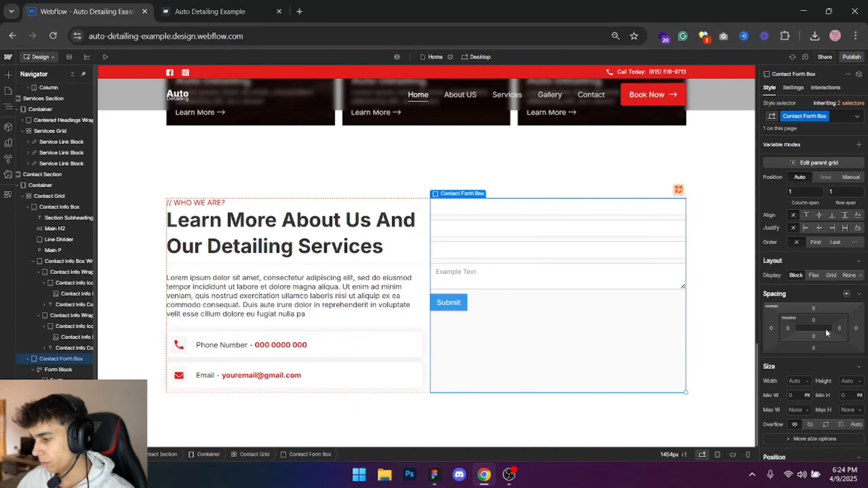
pyautogui.keyDown('shift'); pyautogui.click(814, 320); pyautogui.keyUp('shift')
pyautogui.write('40')
pyautogui.press('Return')
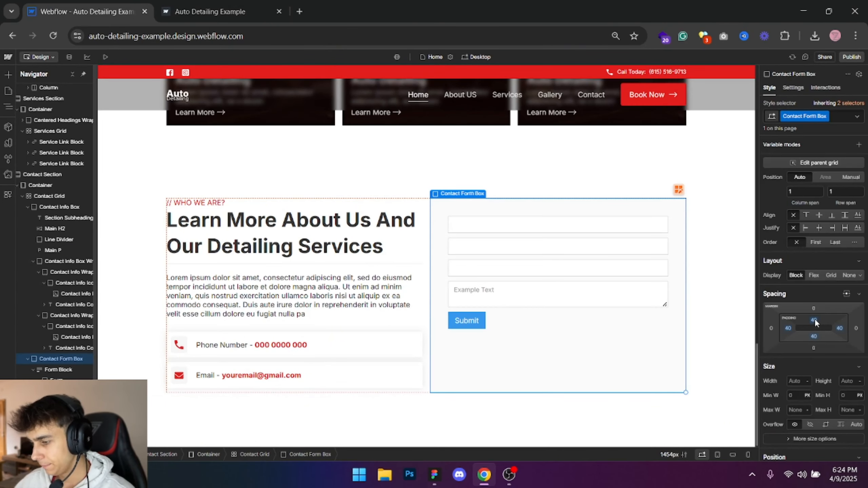
# - Set the corner radius of Contact Form Box to 20 px and compare it with the Figma form
pyautogui.hotkey('alt', 'Tab')
pyautogui.hotkey('alt', 'Tab')
pyautogui.scroll(-5, 836, 320)
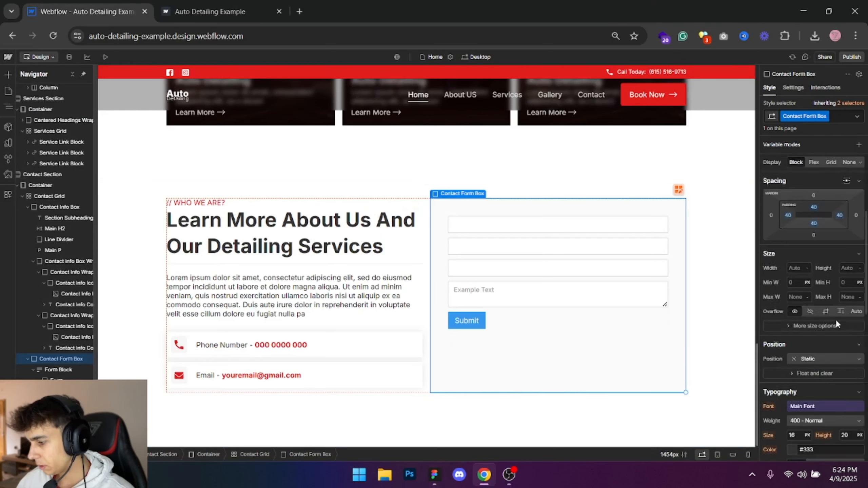
pyautogui.scroll(-5, 830, 351)
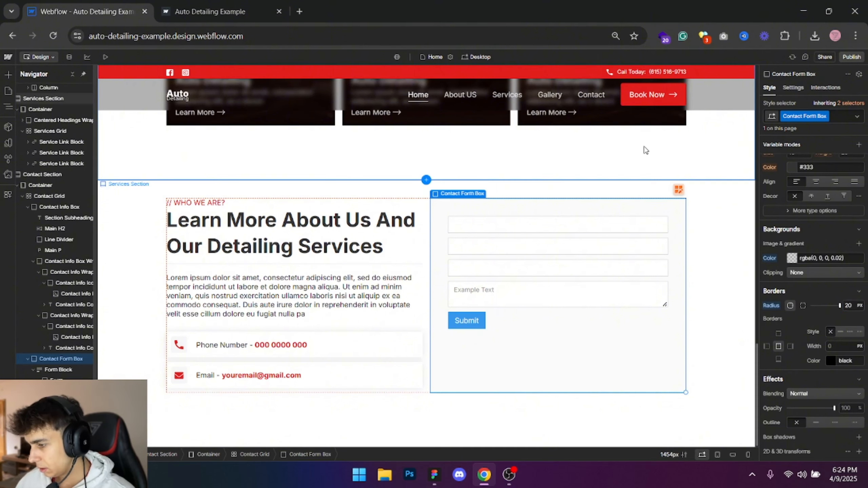
pyautogui.hotkey('alt', 'Tab')
# - Compare the form's text fields with the Figma design, then delete the second and third text fields in Webflow
pyautogui.hotkey('alt', 'Tab')
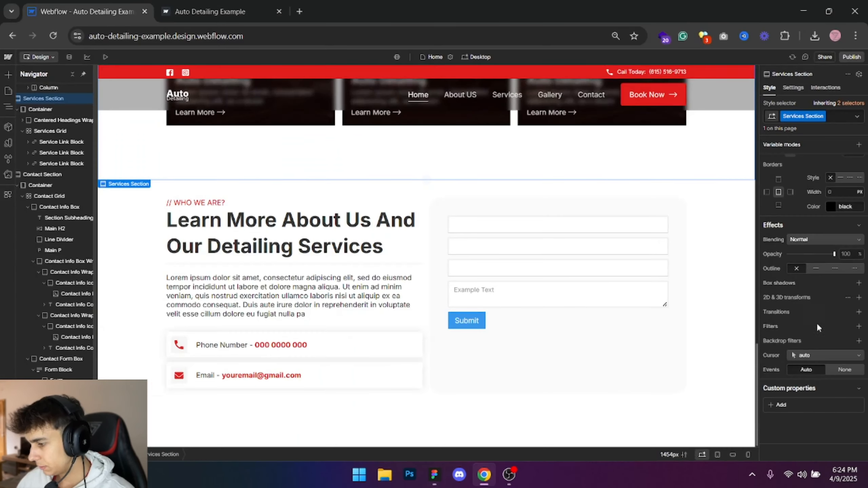
pyautogui.hotkey('alt', 'Tab')
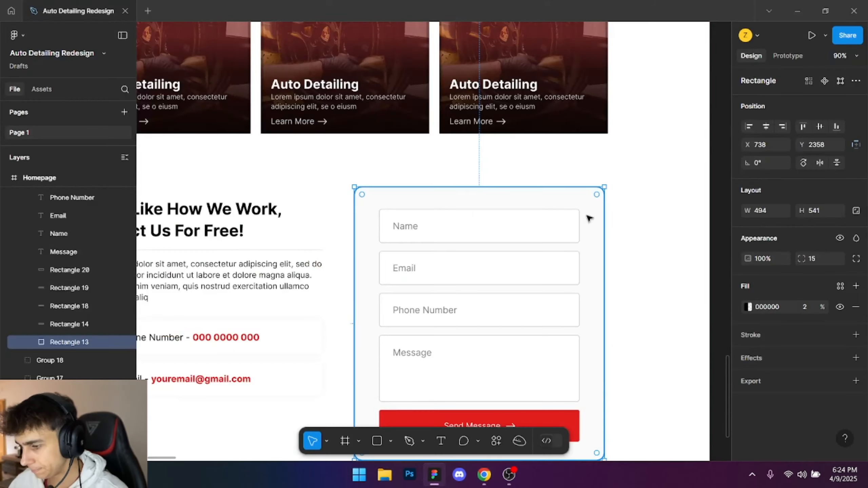
pyautogui.hotkey('alt', 'Tab')
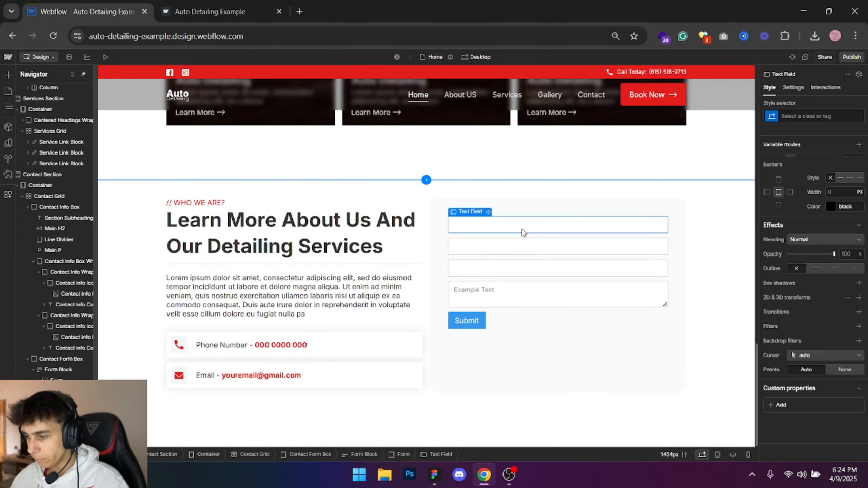
pyautogui.hotkey('alt', 'Tab')
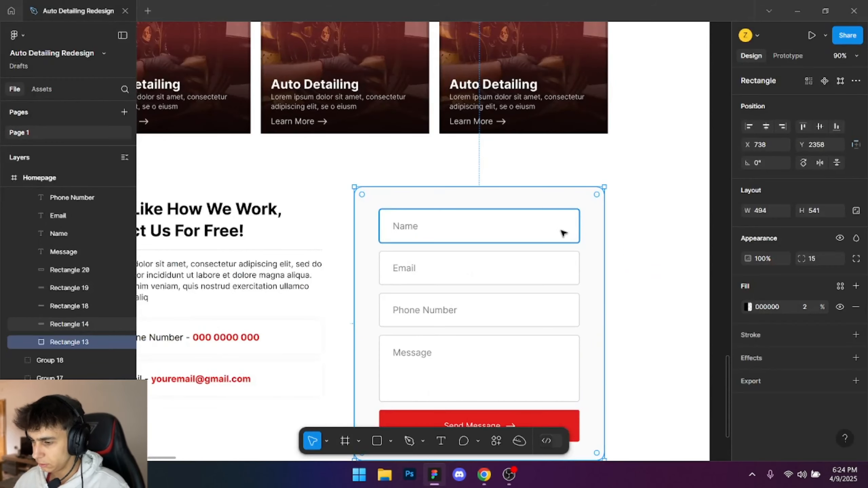
pyautogui.hotkey('alt', 'Tab')
pyautogui.click(829, 115)
pyautogui.click(526, 248)
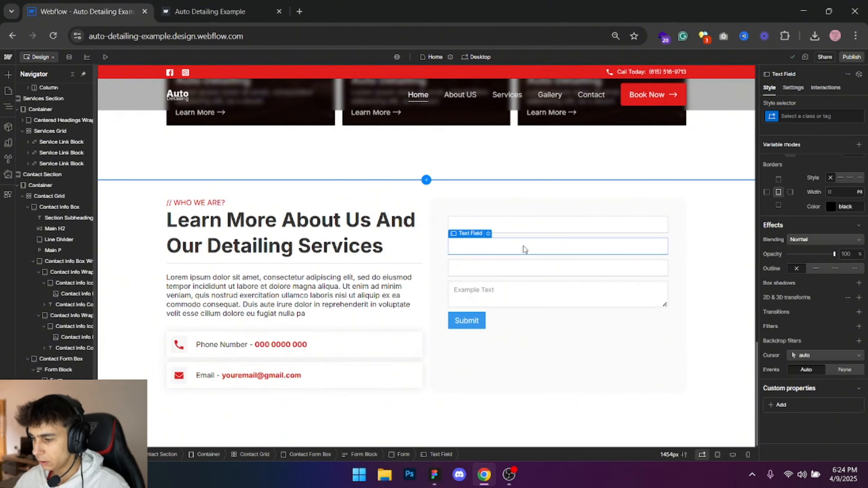
pyautogui.press('Delete')
pyautogui.press('Delete')
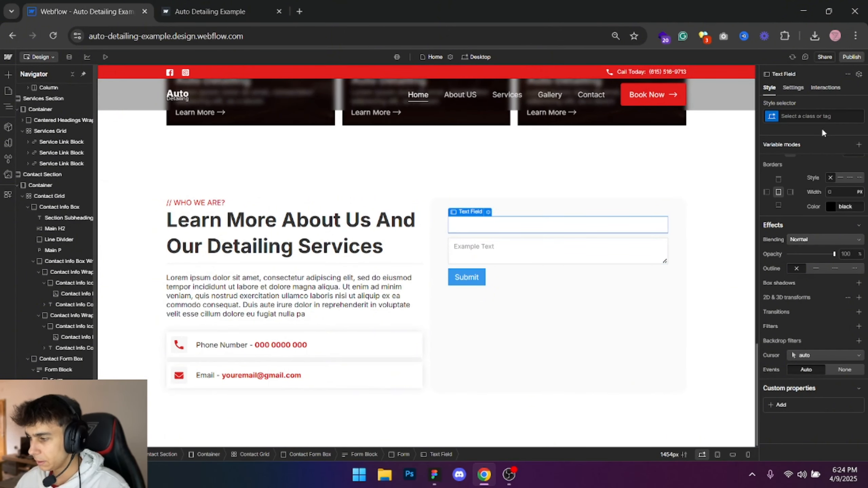
# - Create the class Text Field on the form's remaining text field
pyautogui.click(817, 118)
pyautogui.write('Text Field')
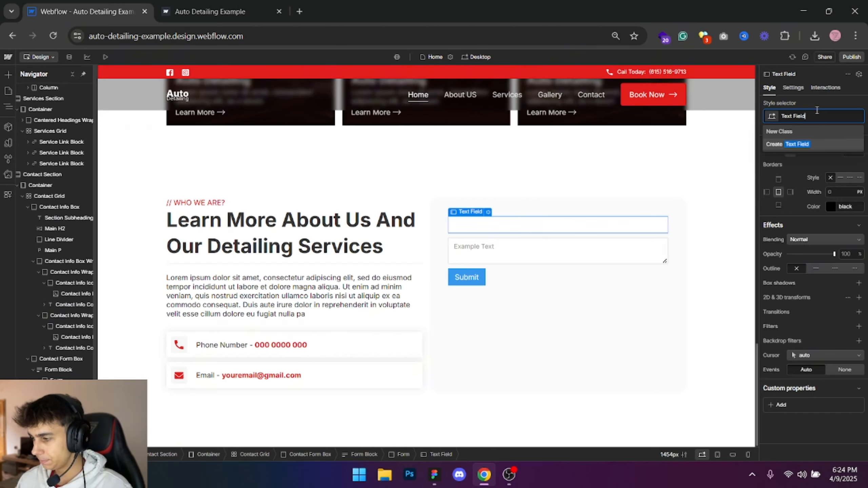
pyautogui.press('Return')
# - Set the text field's placeholder to Name as in the Figma form and toggle its Required option
pyautogui.hotkey('alt', 'Tab')
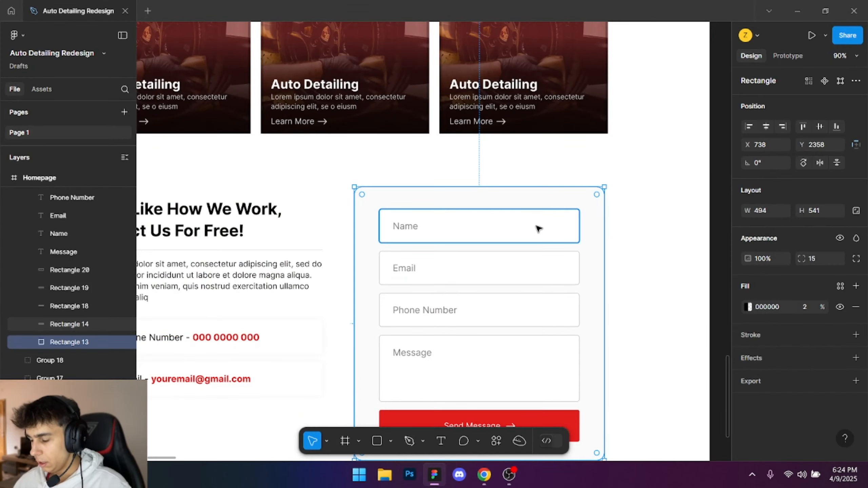
pyautogui.hotkey('alt', 'Tab')
pyautogui.doubleClick(475, 229)
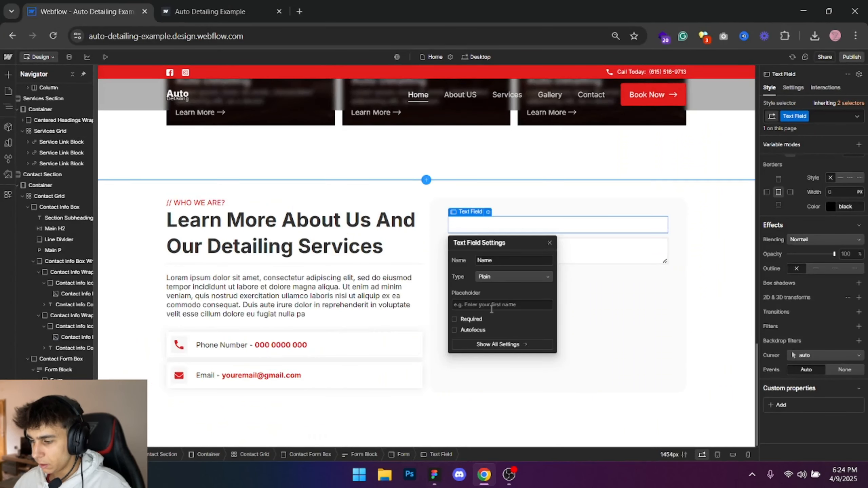
pyautogui.click(491, 306)
pyautogui.hotkey('alt', 'Tab')
pyautogui.hotkey('alt', 'Tab')
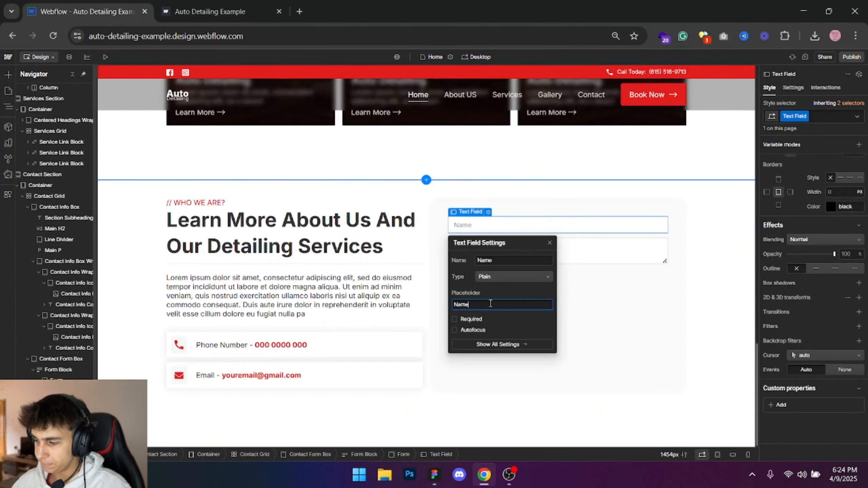
pyautogui.click(467, 322)
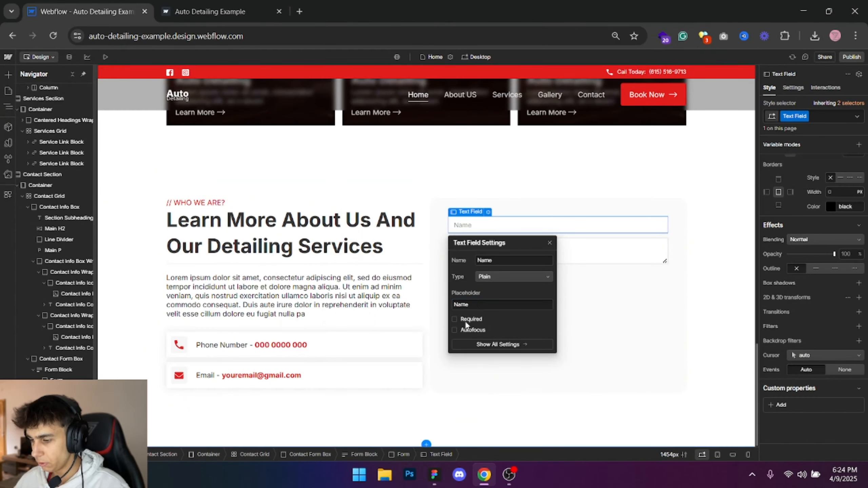
pyautogui.click(466, 321)
pyautogui.click(549, 243)
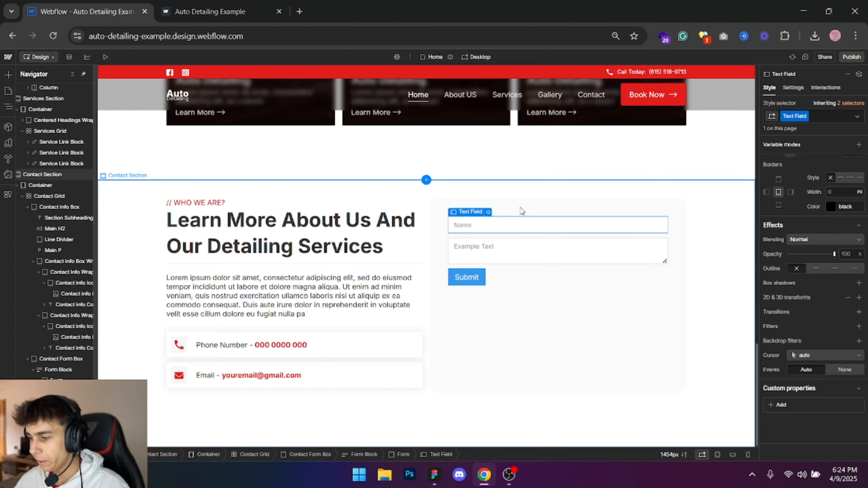
# - Compare the Name field with Figma and set the Text Field class's padding to 5 px on all sides
pyautogui.hotkey('alt', 'Tab')
pyautogui.hotkey('alt', 'Tab')
pyautogui.scroll(10, 818, 228)
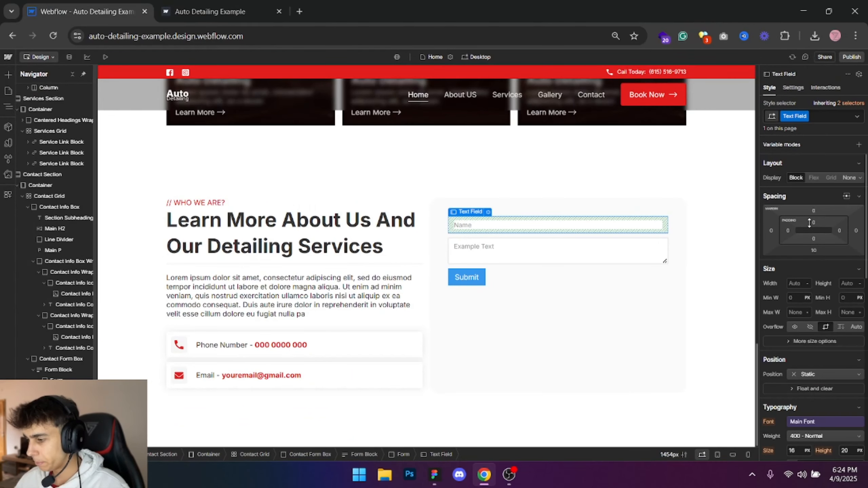
pyautogui.keyDown('shift'); pyautogui.click(811, 223); pyautogui.keyUp('shift')
pyautogui.write('5')
pyautogui.press('Return')
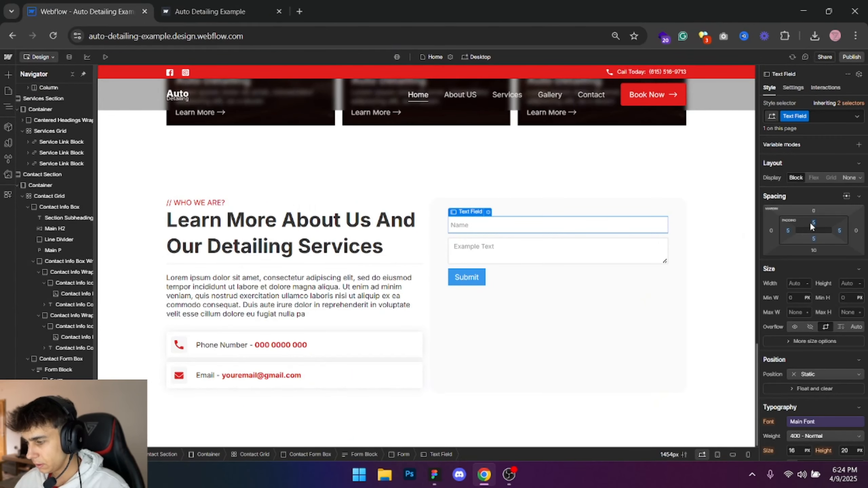
# - Set the Text Field class's left and right padding to 20 px
pyautogui.click(813, 222)
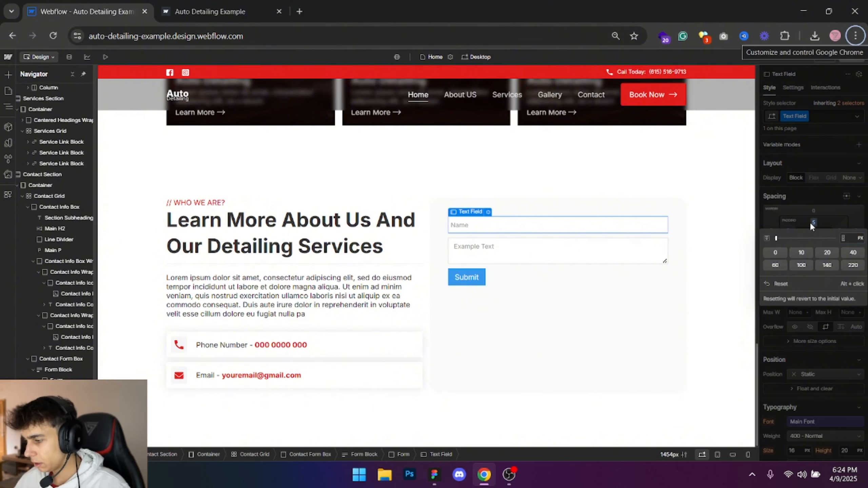
pyautogui.click(788, 231)
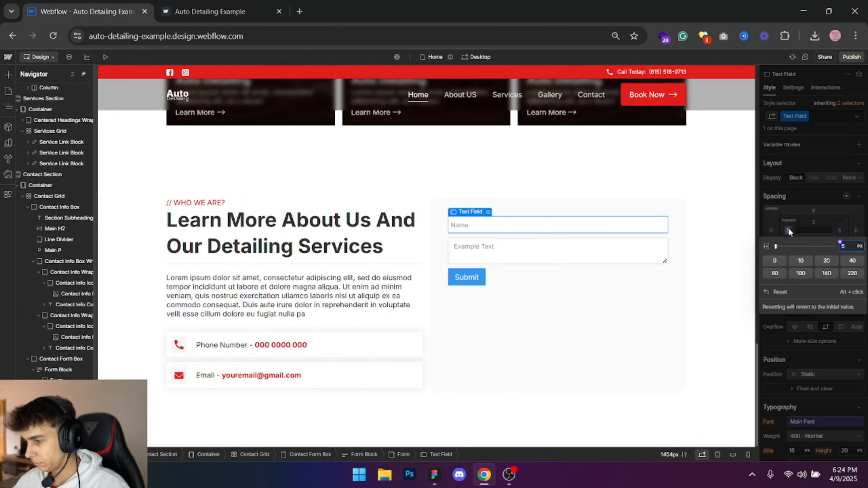
pyautogui.write('20')
pyautogui.press('Return')
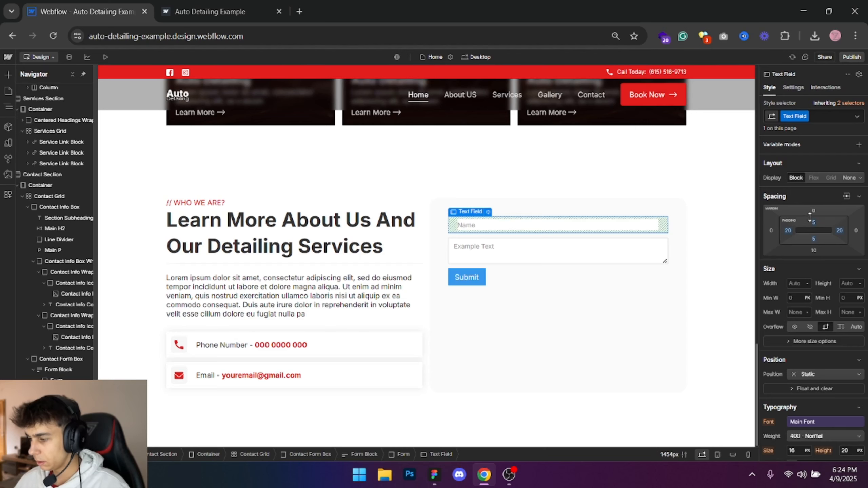
# - Try top and bottom padding of 10, 20 and 40 px on the Text Field class
pyautogui.click(814, 223)
pyautogui.write('10')
pyautogui.hotkey('alt', 'Return')
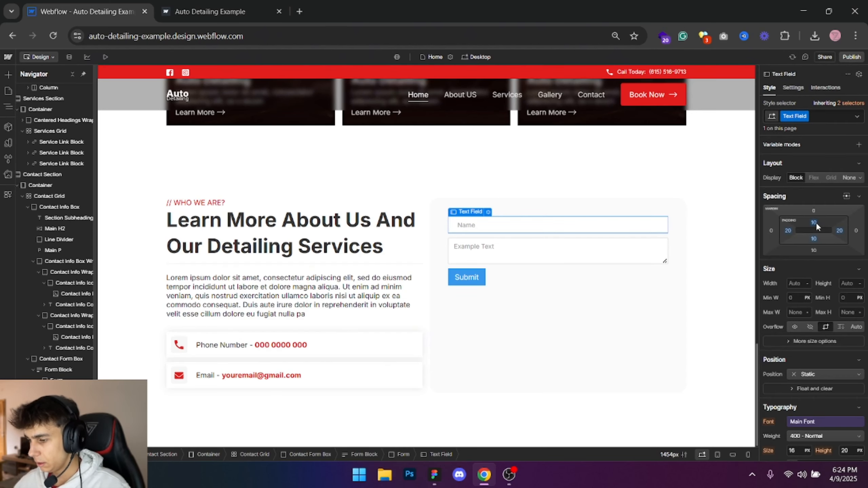
pyautogui.click(815, 224)
pyautogui.write('20')
pyautogui.hotkey('alt', 'Return')
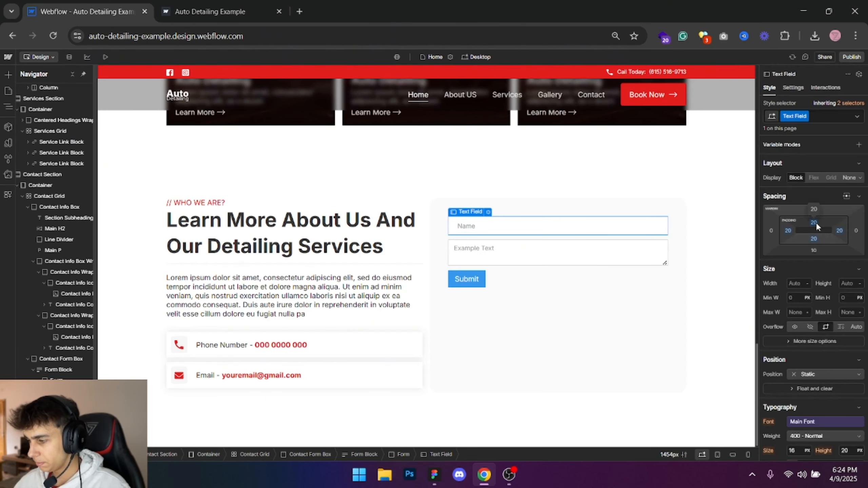
pyautogui.click(816, 223)
pyautogui.write('40')
pyautogui.hotkey('alt', 'Return')
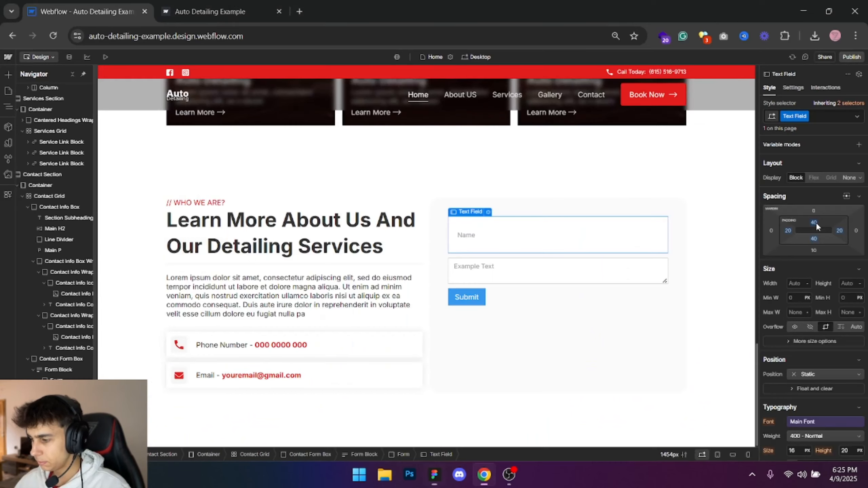
# - Set the Text Field class's top and bottom padding to 30 px and check it against the Figma form
pyautogui.click(816, 223)
pyautogui.write('30')
pyautogui.hotkey('alt', 'Return')
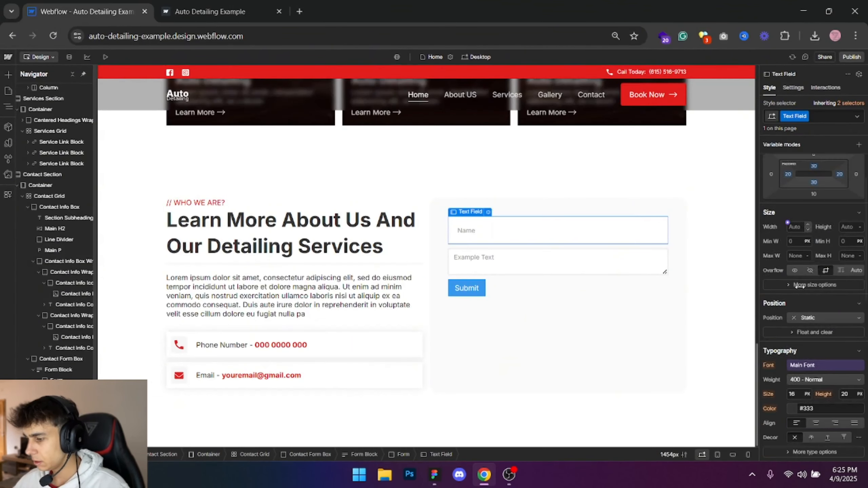
pyautogui.click(622, 191)
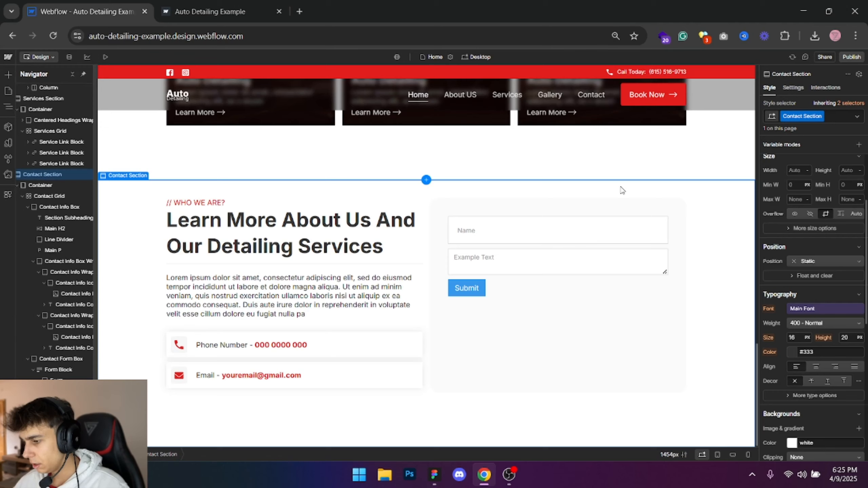
# - Give the Text Field class a 5 px border radius and compare the Name field with Figma
pyautogui.click(608, 225)
pyautogui.hotkey('alt', 'Tab')
pyautogui.hotkey('alt', 'Tab')
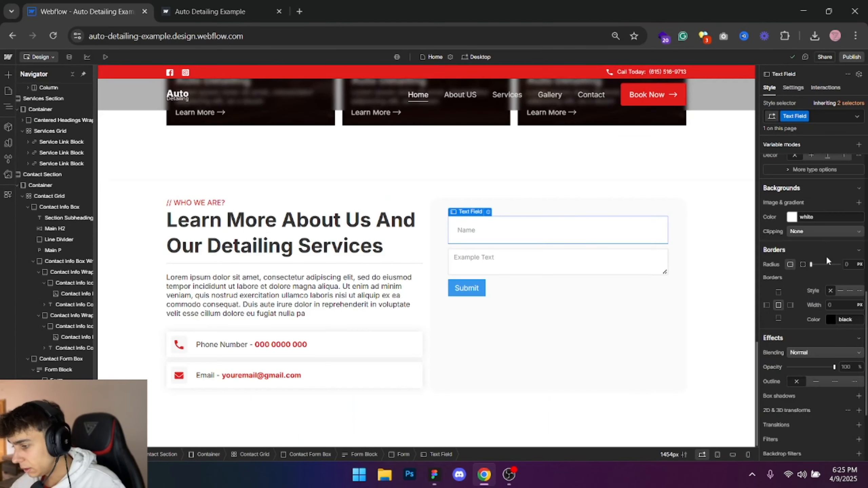
pyautogui.click(849, 265)
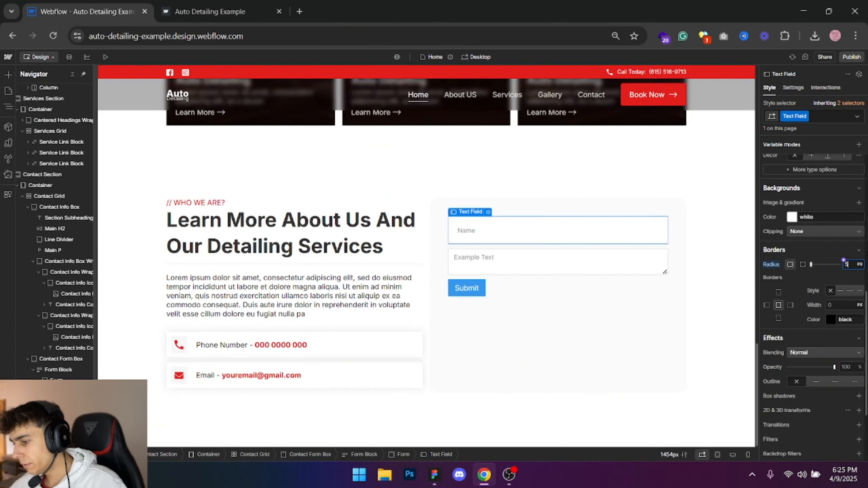
pyautogui.click(642, 166)
pyautogui.hotkey('alt', 'Tab')
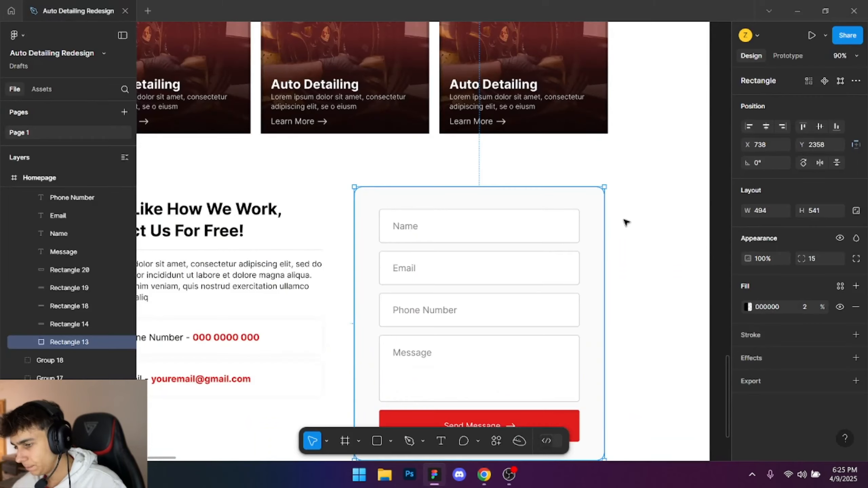
pyautogui.hotkey('alt', 'Tab')
# - Set the Text Field class's font size to 18 px and compare it with the Name text in Figma
pyautogui.hotkey('alt', 'Tab')
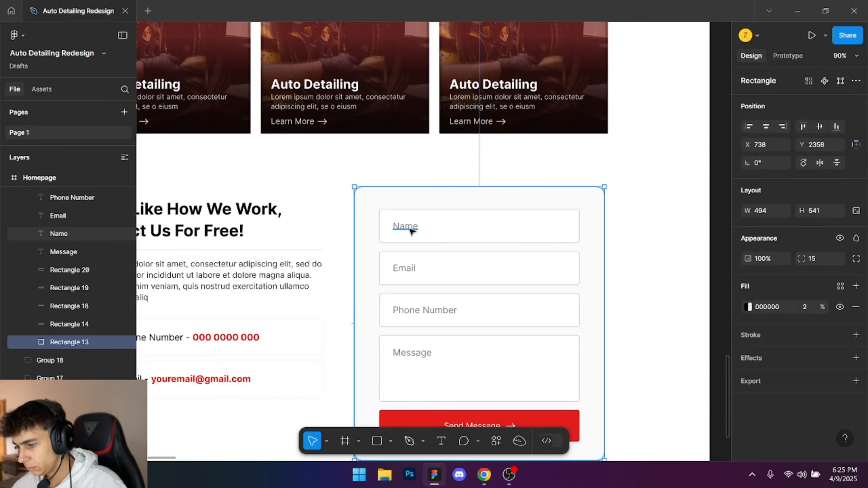
pyautogui.click(411, 227)
pyautogui.hotkey('alt', 'Tab')
pyautogui.scroll(3, 836, 305)
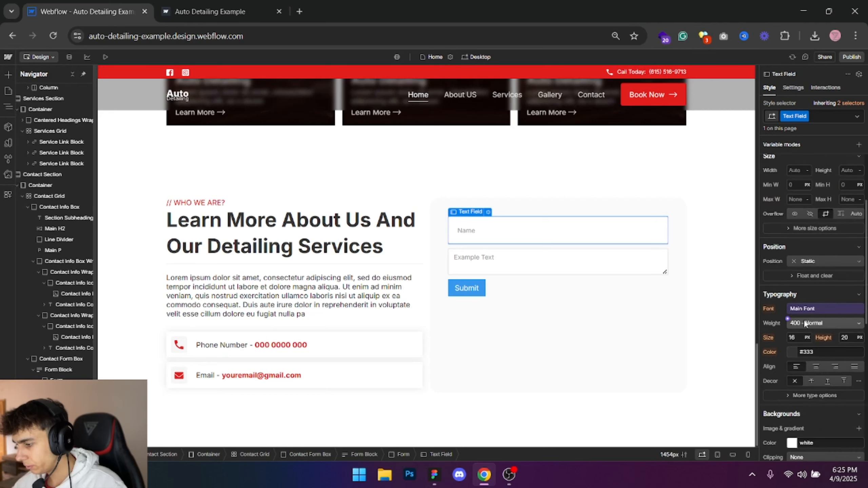
pyautogui.click(795, 337)
pyautogui.write('18')
pyautogui.click(534, 112)
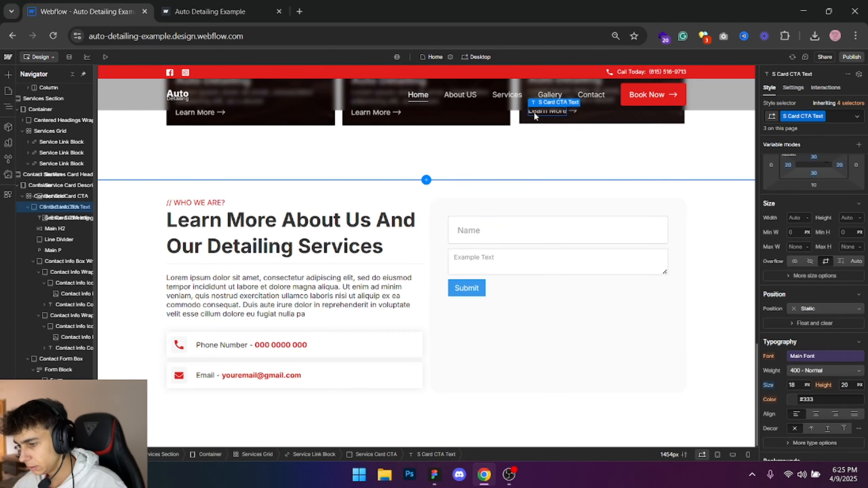
pyautogui.hotkey('alt', 'Tab')
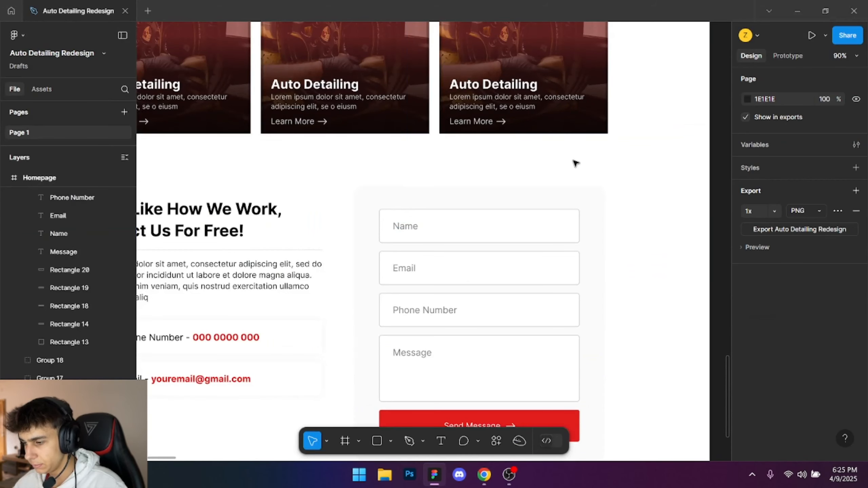
pyautogui.hotkey('alt', 'Tab')
# - Duplicate the Name text field twice within the contact form
pyautogui.click(566, 243)
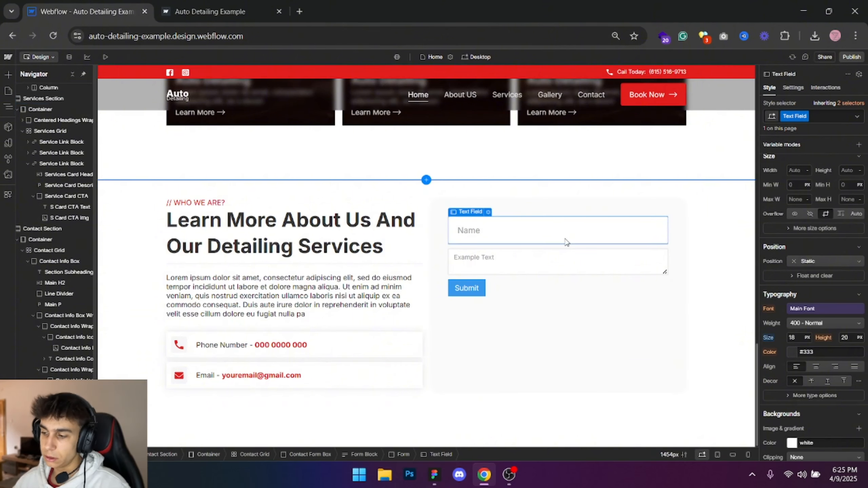
pyautogui.hotkey('ctrl', 'c')
pyautogui.hotkey('ctrl', 'v')
pyautogui.hotkey('ctrl', 'v')
pyautogui.hotkey('alt', 'Tab')
pyautogui.hotkey('alt', 'Tab')
# - Set the second text field's placeholder to Email and its type to Email
pyautogui.click(507, 272)
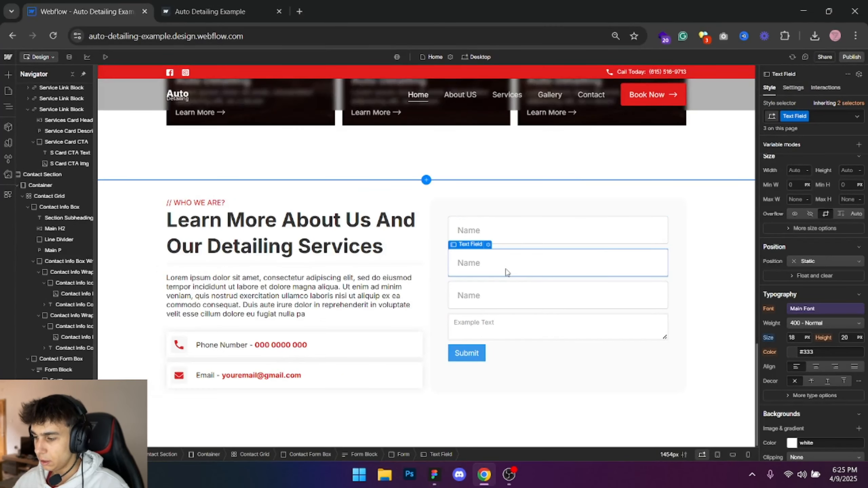
pyautogui.doubleClick(478, 270)
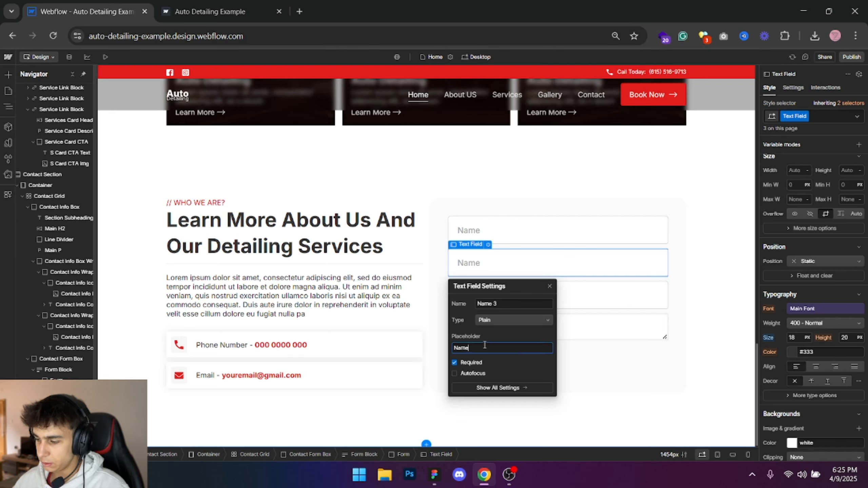
pyautogui.write('Email')
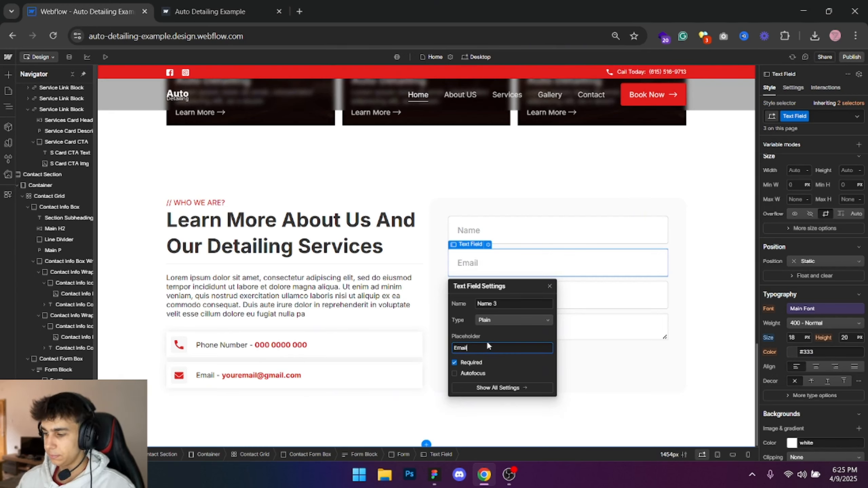
pyautogui.click(505, 319)
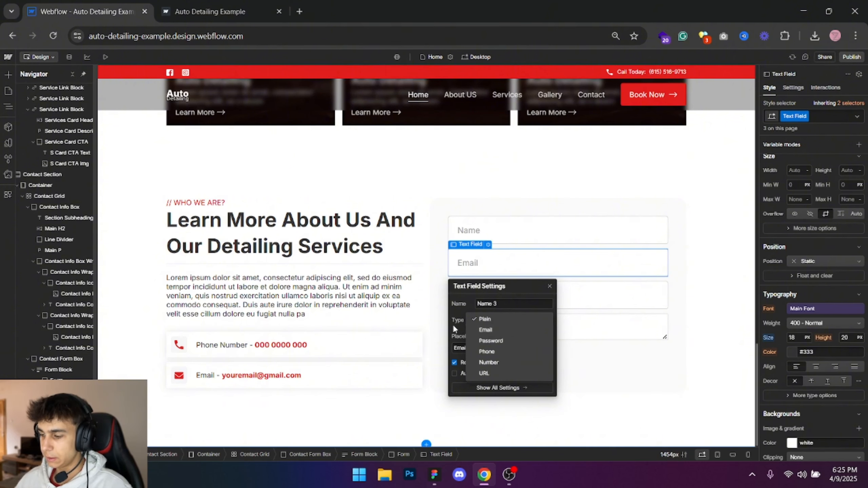
pyautogui.click(485, 330)
pyautogui.click(549, 286)
# - Set the third text field's placeholder to Phone number and its type to Phone
pyautogui.doubleClick(532, 292)
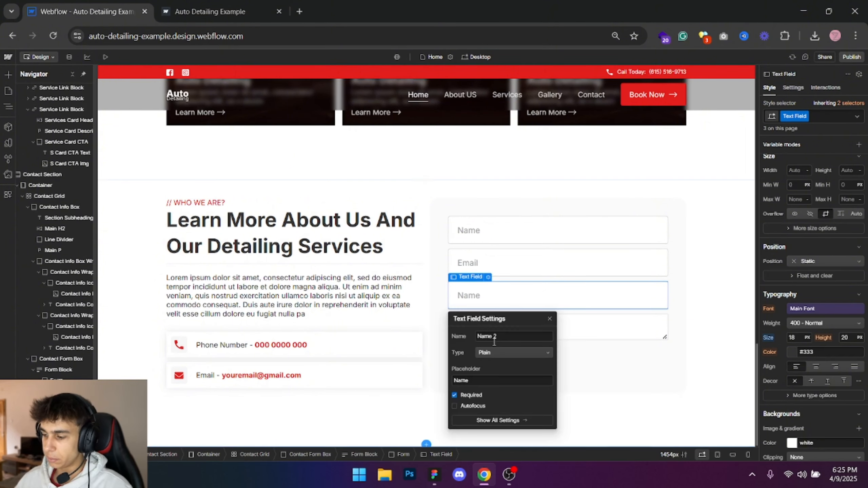
pyautogui.click(501, 336)
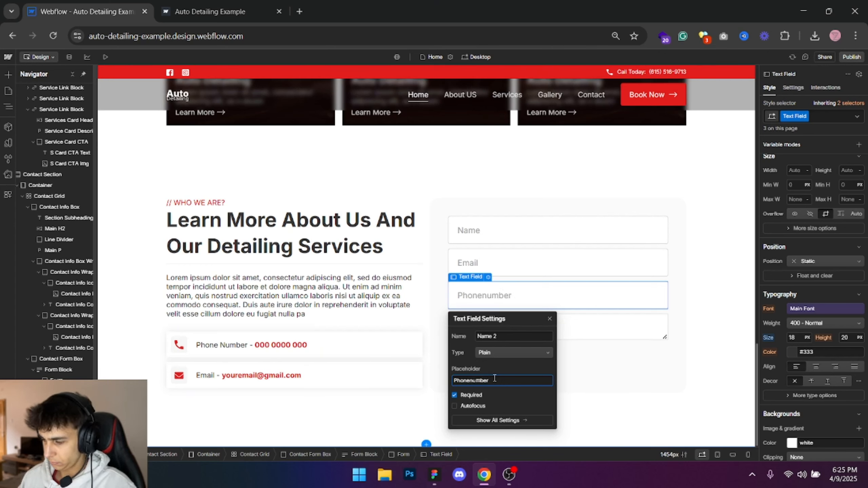
pyautogui.click(494, 351)
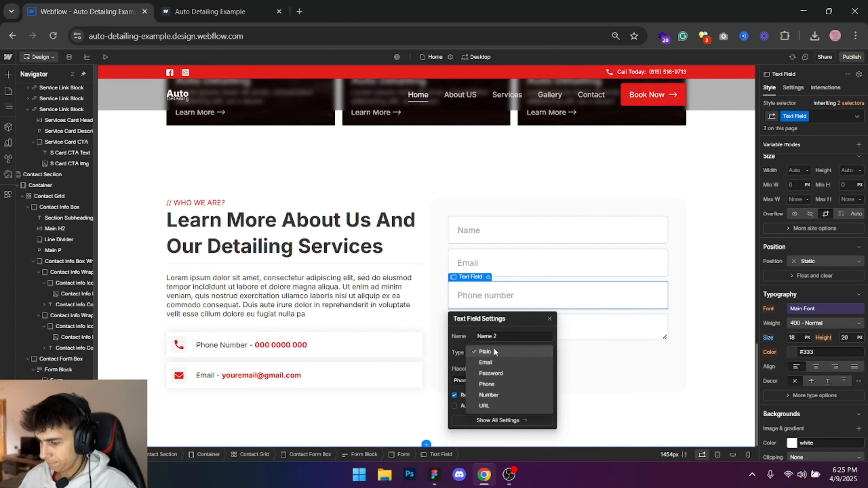
pyautogui.click(497, 385)
pyautogui.click(549, 319)
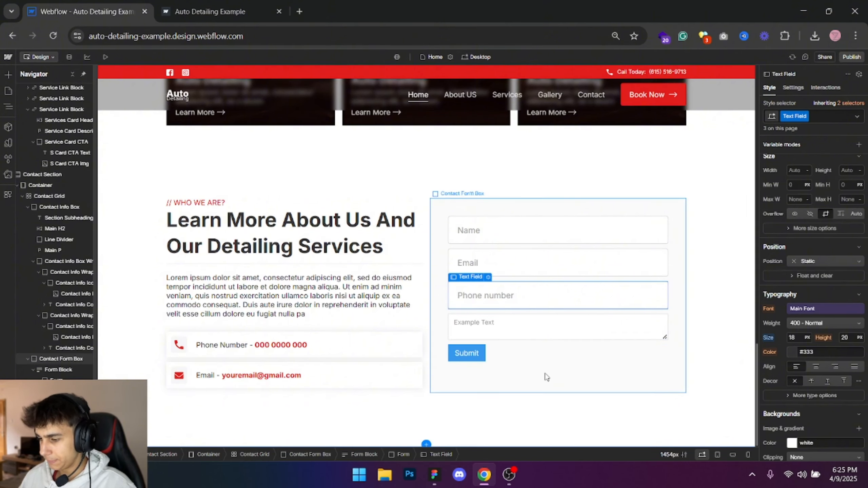
# - Set the form textarea's minimum height to 140 px after trying 200 px, comparing it with the Message box in Figma
pyautogui.click(546, 377)
pyautogui.hotkey('alt', 'Tab')
pyautogui.hotkey('alt', 'Tab')
pyautogui.click(516, 330)
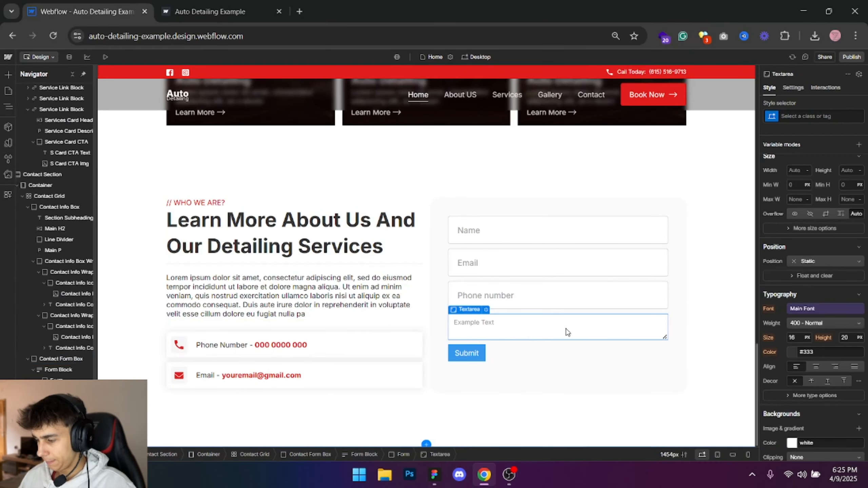
pyautogui.scroll(-2, 822, 318)
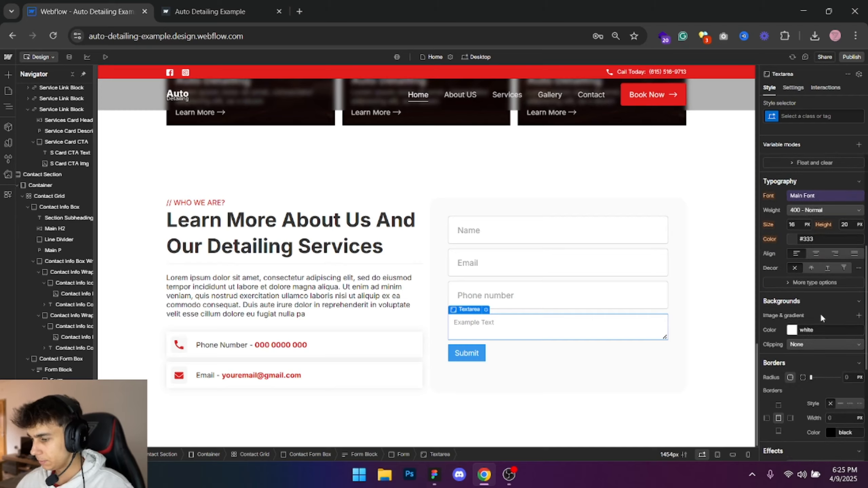
pyautogui.scroll(5, 820, 313)
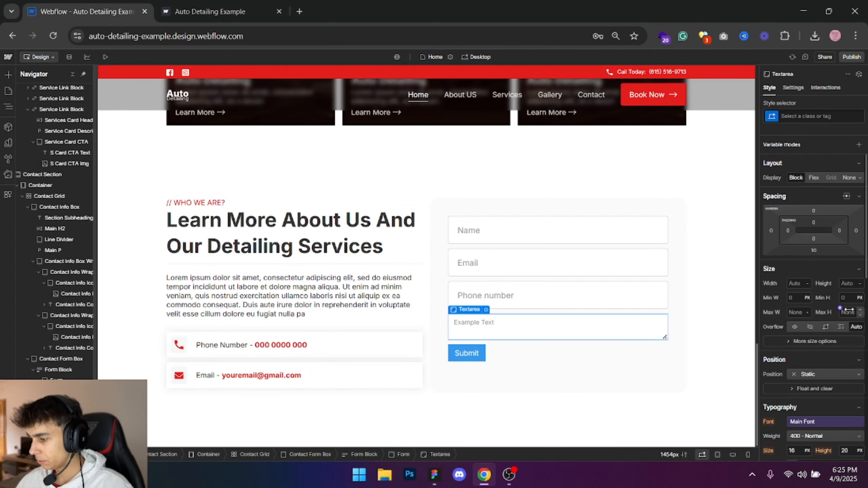
pyautogui.click(851, 297)
pyautogui.write('200')
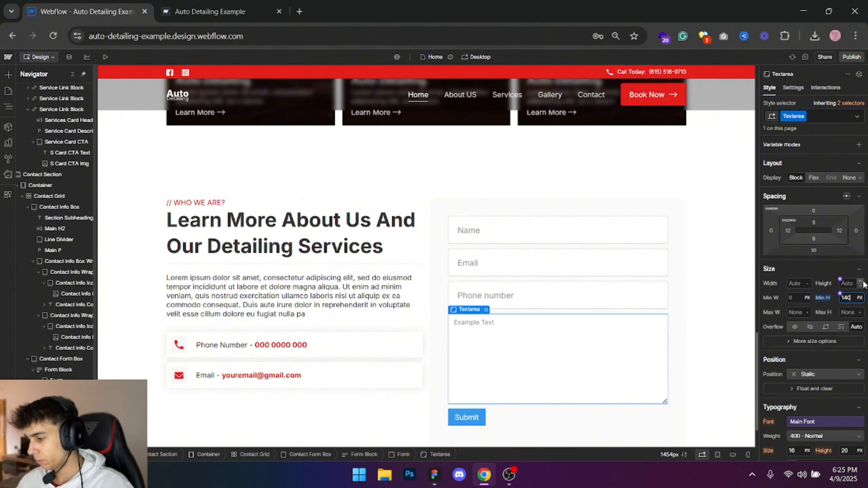
pyautogui.hotkey('alt', 'Tab')
pyautogui.hotkey('alt', 'Tab')
pyautogui.hotkey('alt', 'Tab')
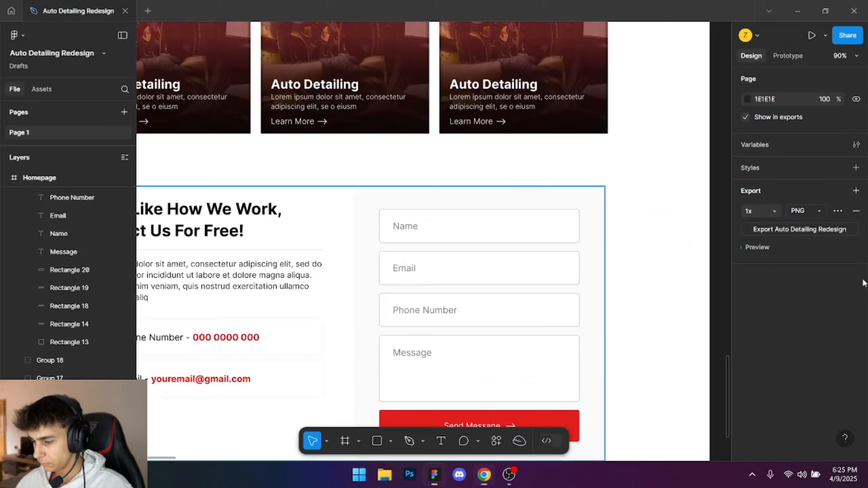
pyautogui.scroll(-2, 647, 324)
pyautogui.hotkey('alt', 'Tab')
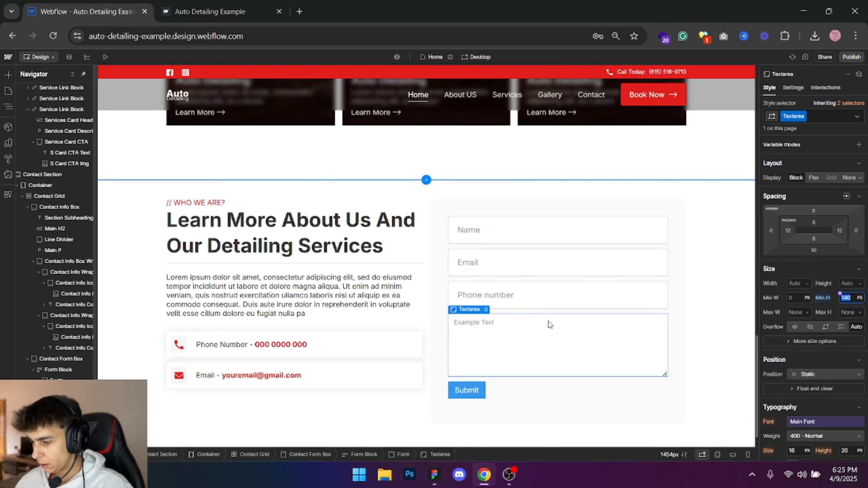
# - Set the Textarea class's font size to 18 px
pyautogui.scroll(-2, 816, 347)
pyautogui.scroll(-4, 817, 348)
pyautogui.click(793, 225)
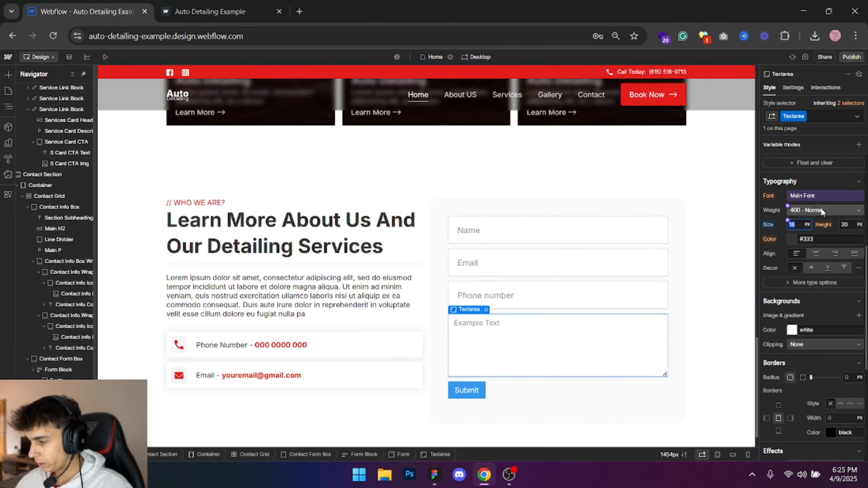
pyautogui.write('17')
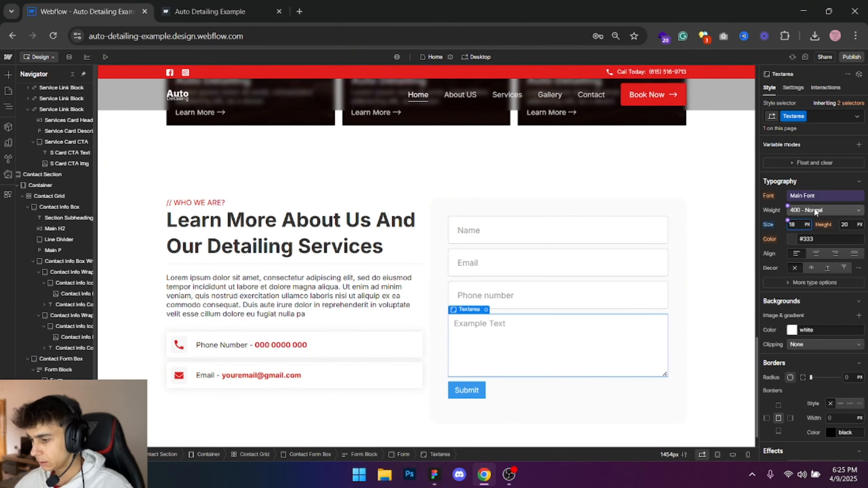
# - Set the Textarea class's left and right padding to 20 px
pyautogui.scroll(5, 834, 215)
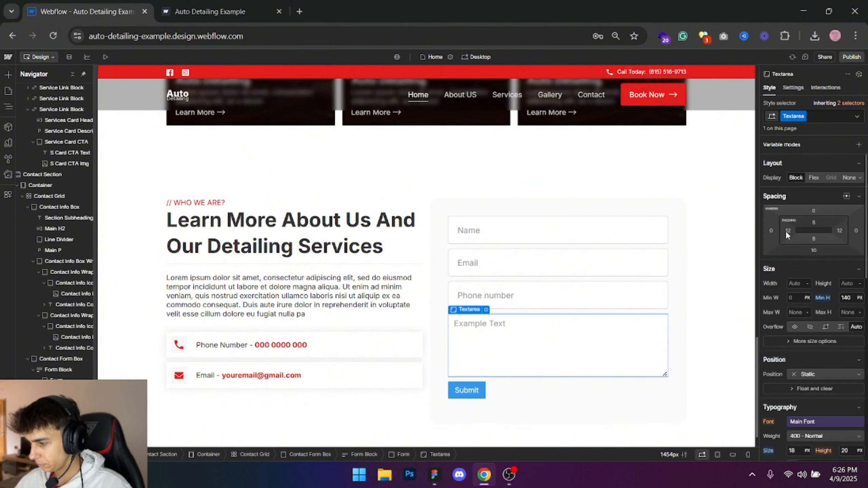
pyautogui.moveTo(785, 231); pyautogui.dragTo(787, 231)
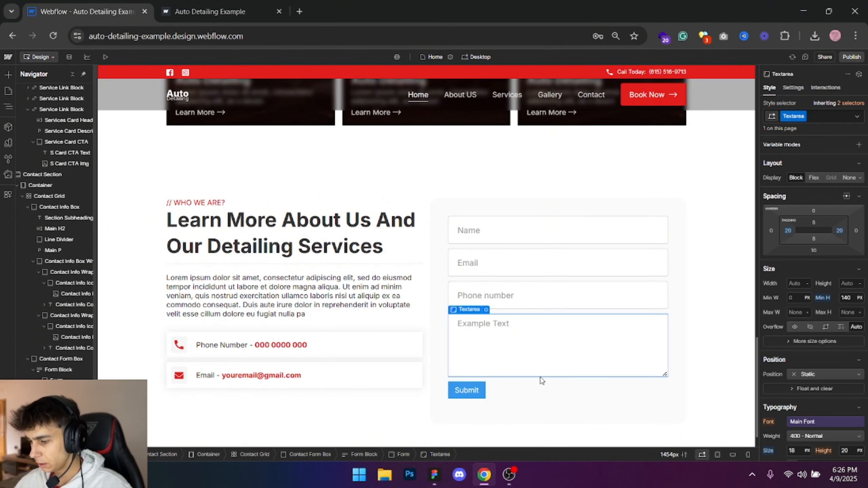
pyautogui.click(703, 259)
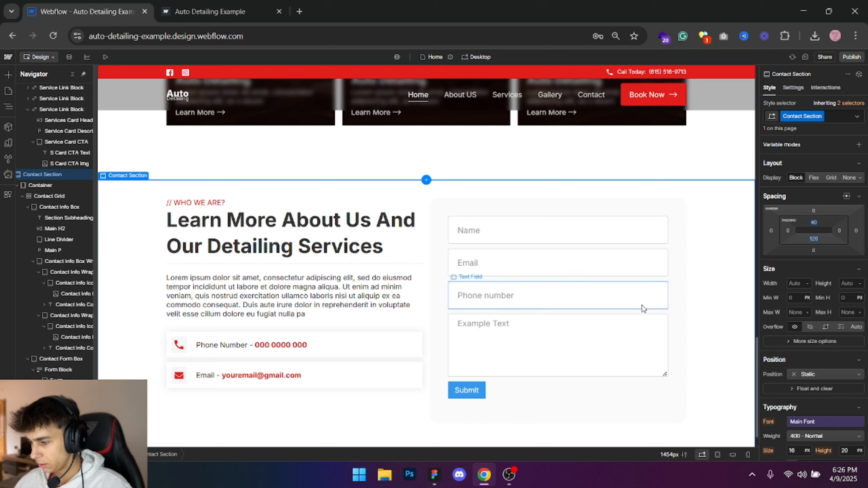
# - Set the Textarea class's border radius to 10 px on the contact form's message area
pyautogui.click(639, 325)
pyautogui.scroll(-5, 849, 362)
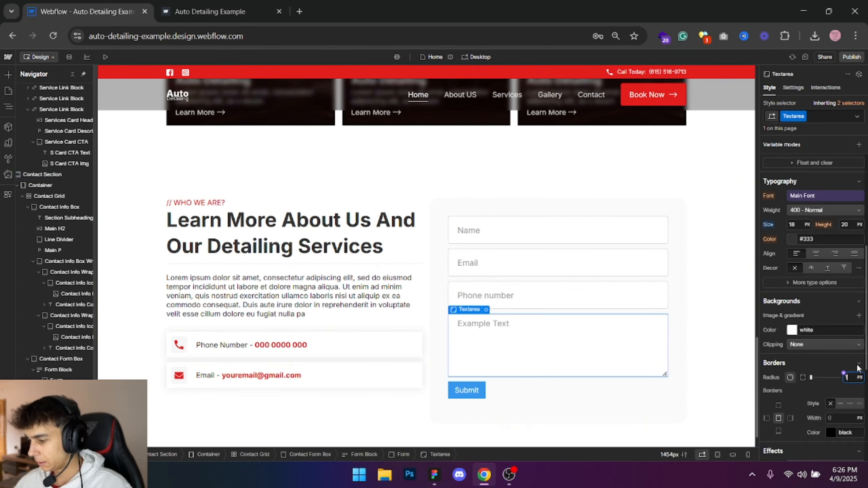
pyautogui.click(737, 274)
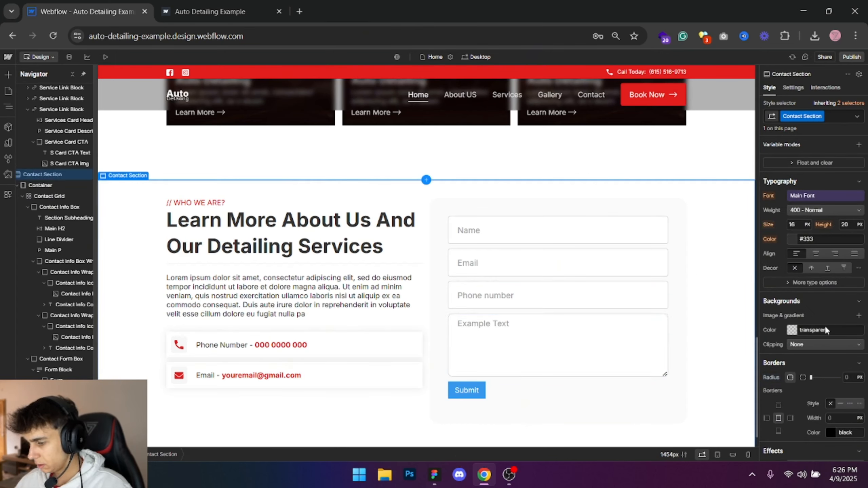
pyautogui.click(590, 345)
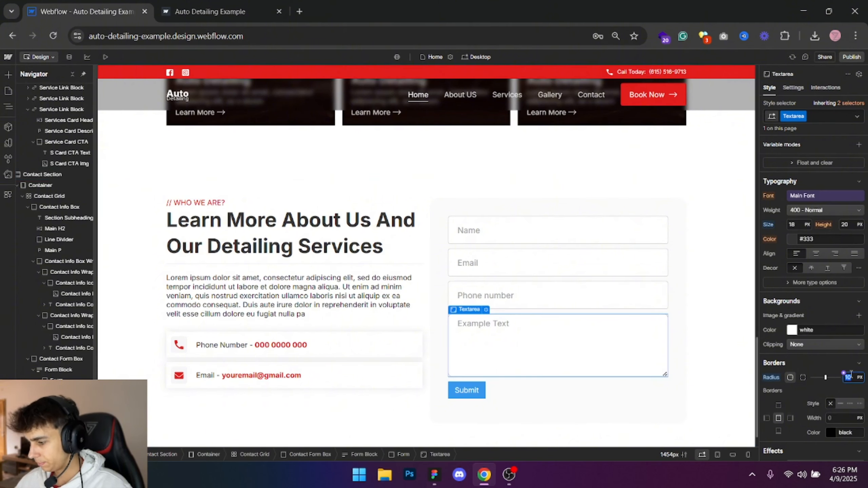
pyautogui.click(728, 333)
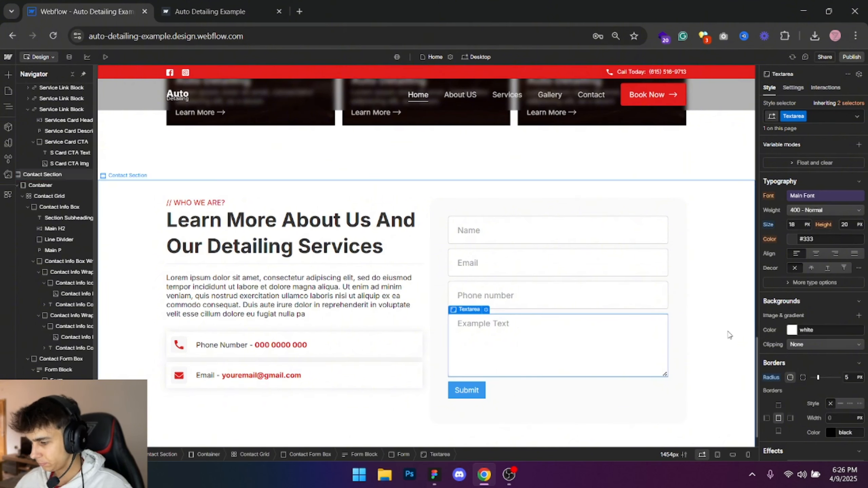
# - Publish the site to the auto-detailing-example.webflow.io staging domain and check the contact section on the live page
pyautogui.click(849, 60)
pyautogui.click(824, 200)
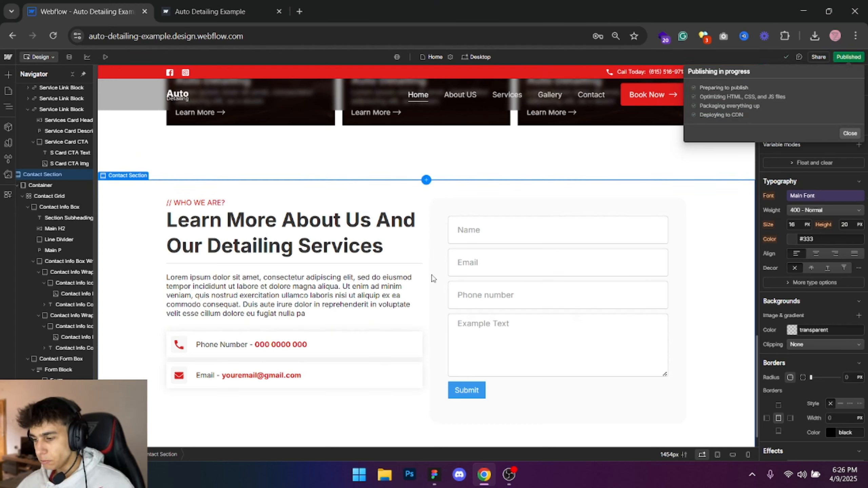
pyautogui.click(255, 10)
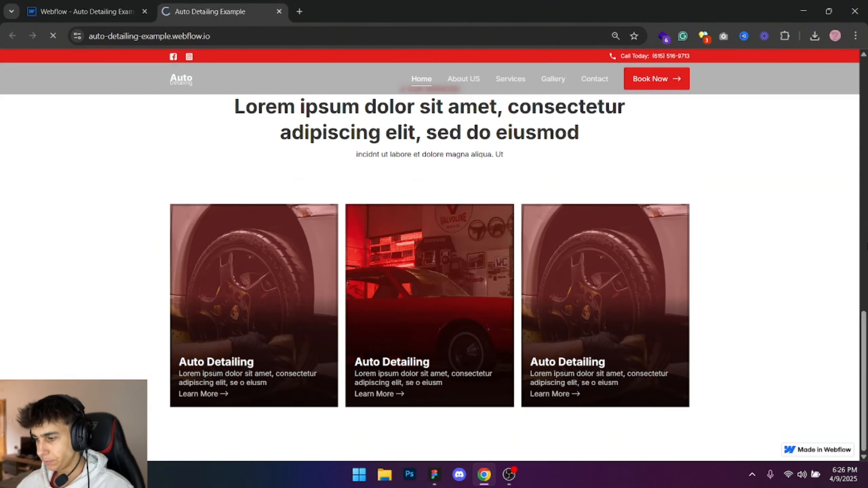
pyautogui.scroll(-10, 748, 262)
pyautogui.scroll(10, 301, 259)
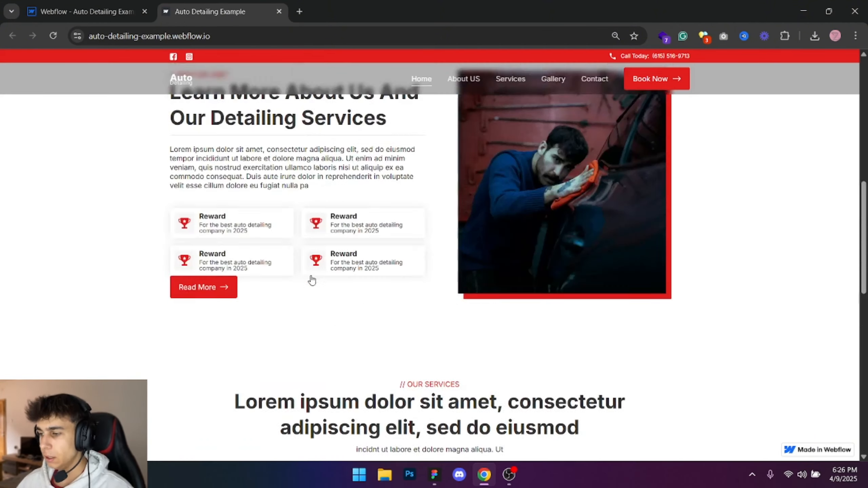
pyautogui.scroll(-10, 309, 281)
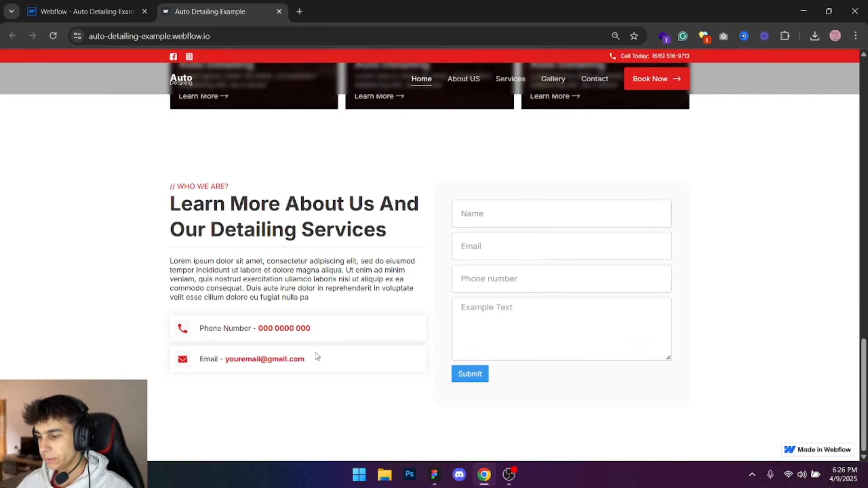
pyautogui.click(113, 12)
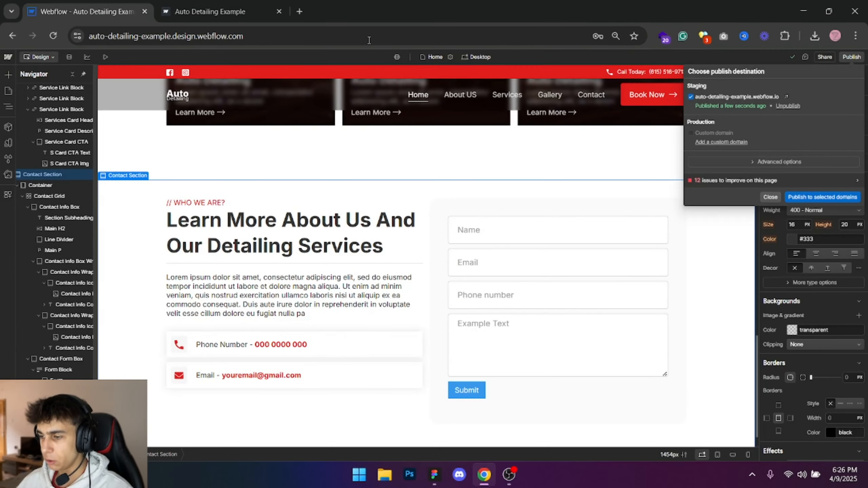
pyautogui.click(775, 201)
# - Set the Contact Info Box's right padding to 60 px
pyautogui.click(426, 250)
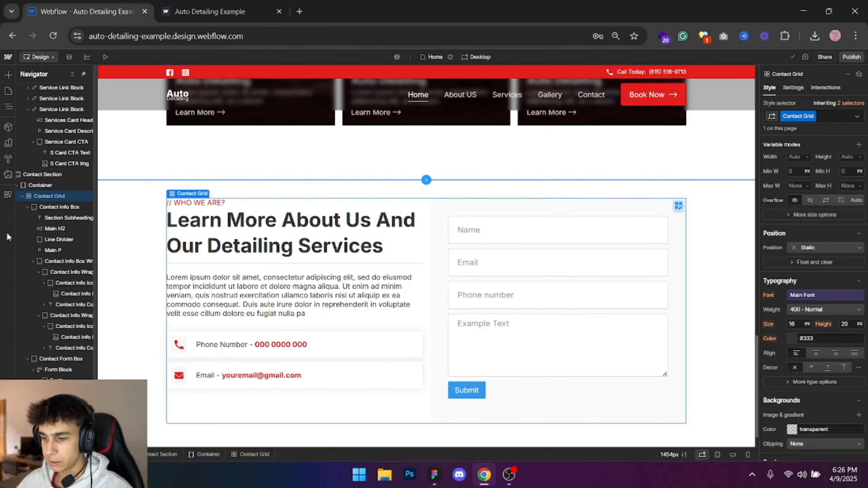
pyautogui.click(45, 208)
pyautogui.scroll(5, 852, 227)
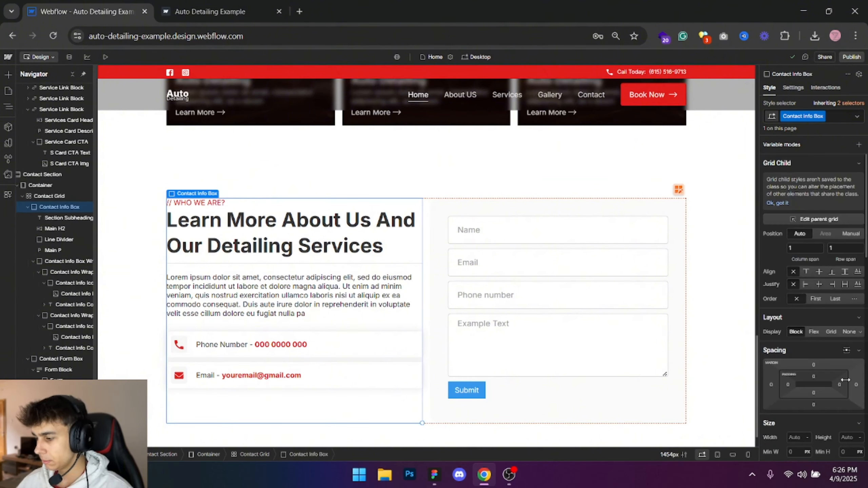
pyautogui.click(840, 385)
pyautogui.click(785, 427)
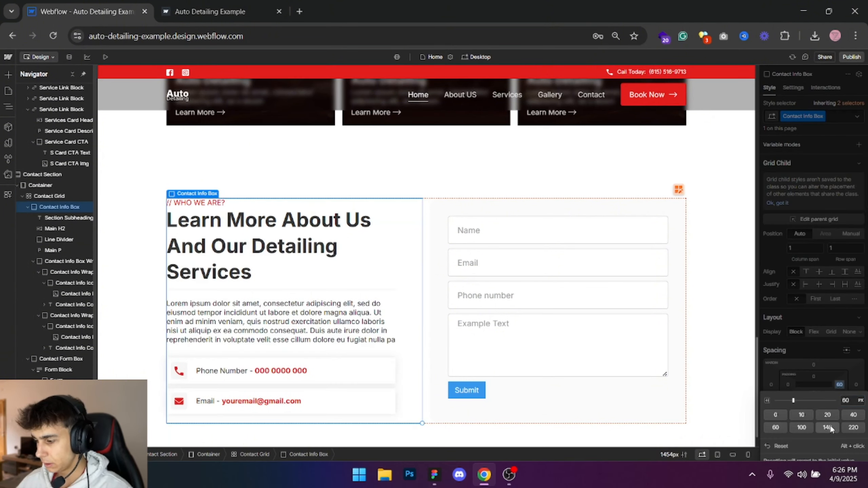
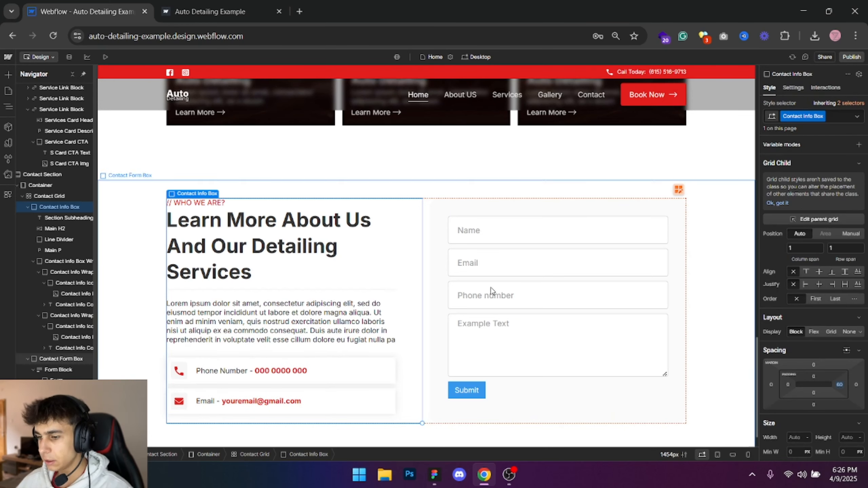
# - Set the Main H2 class's font size to 40 px and check the headings in the services and about sections
pyautogui.click(382, 239)
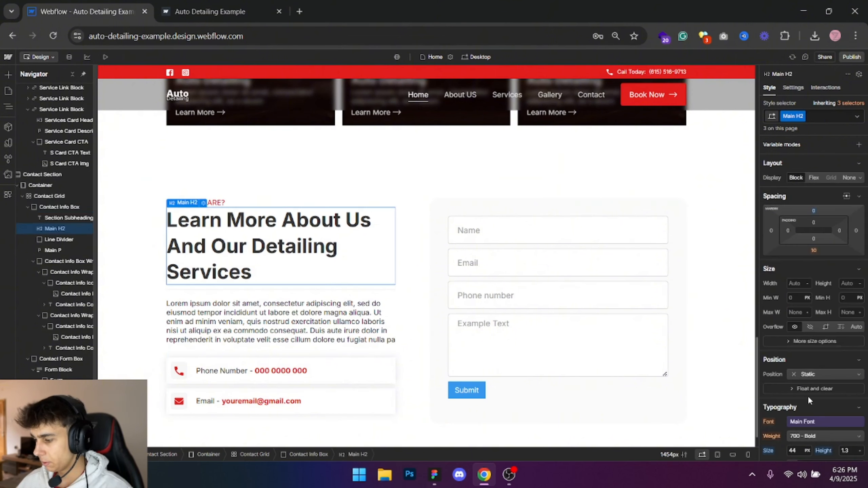
pyautogui.press('Down')
pyautogui.press('Down')
pyautogui.press('Down')
pyautogui.press('Down')
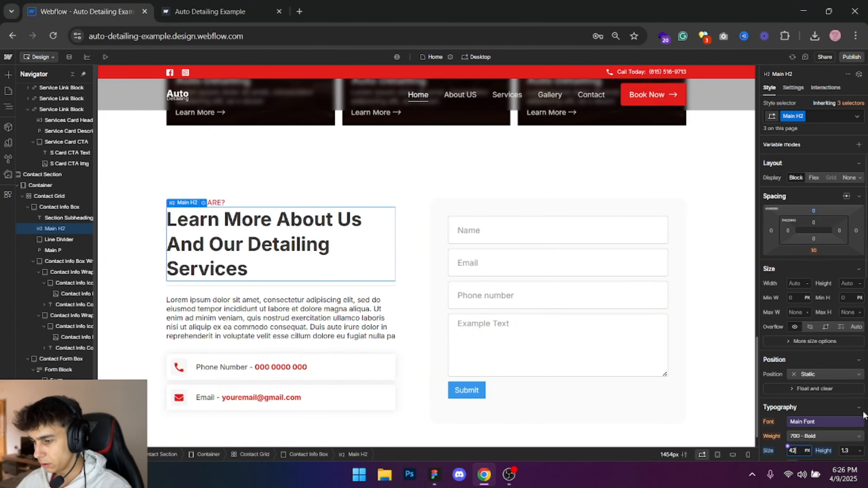
pyautogui.click(514, 181)
pyautogui.scroll(15, 513, 181)
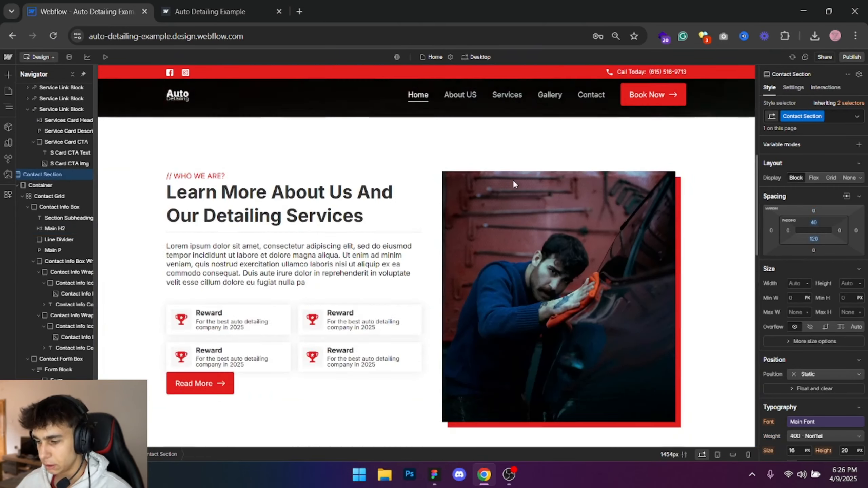
pyautogui.scroll(-1, 513, 181)
pyautogui.click(380, 150)
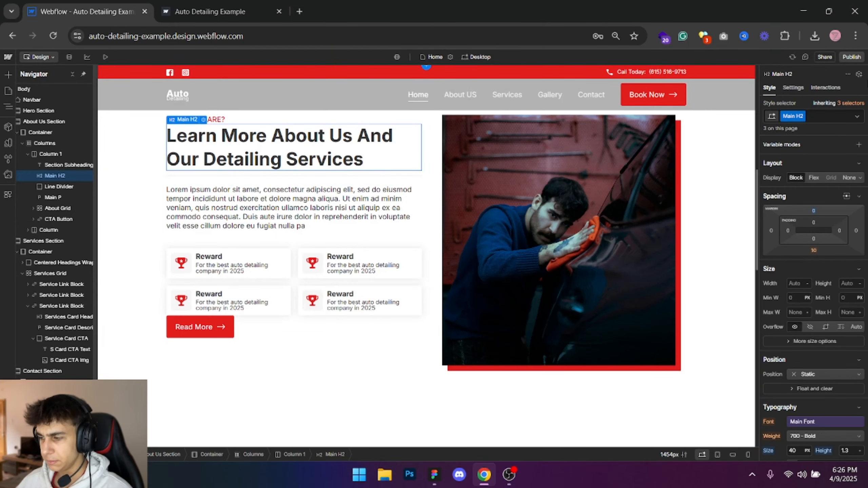
# - Publish the site to the staging domain and view the contact section on the live page
pyautogui.click(845, 57)
pyautogui.click(807, 196)
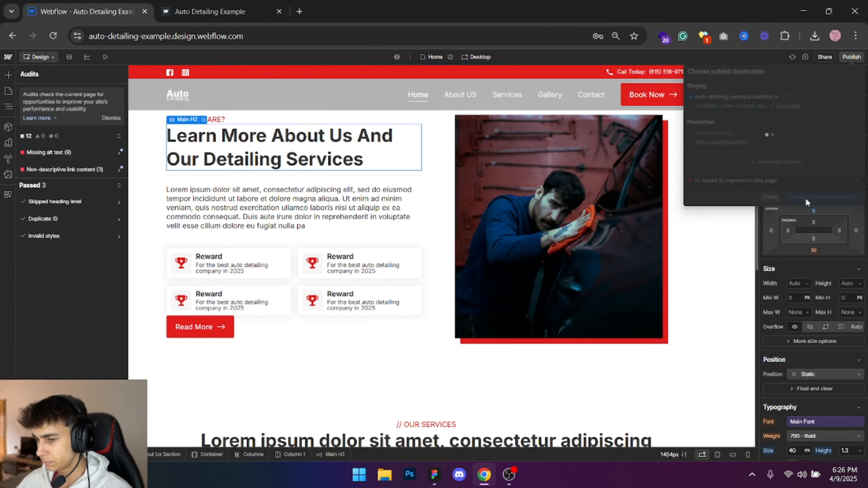
pyautogui.click(136, 249)
pyautogui.scroll(-12, 149, 249)
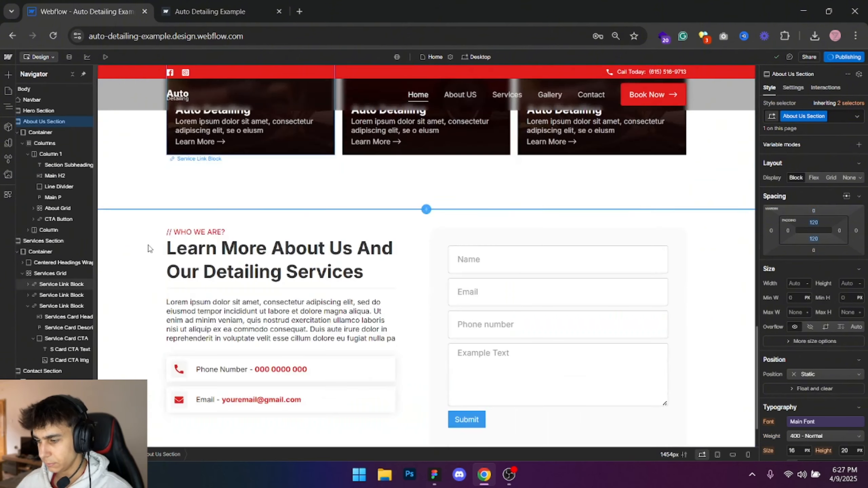
pyautogui.click(224, 12)
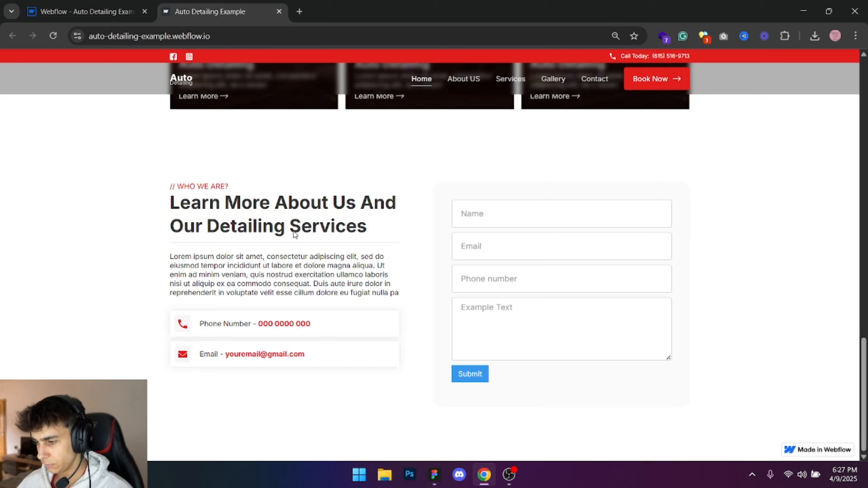
# - Following the Figma design, give the contact form's Submit Button 100% width and 15 px top and bottom padding
pyautogui.click(434, 475)
pyautogui.scroll(-3, 649, 329)
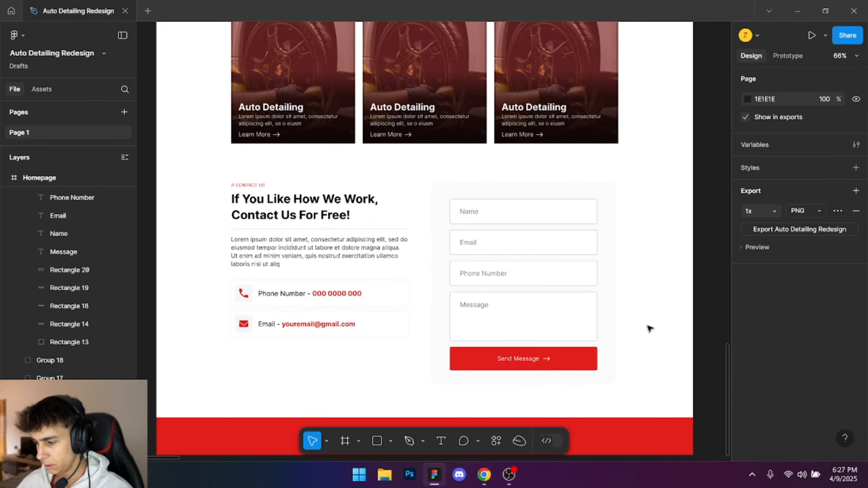
pyautogui.hotkey('alt', 'Tab')
pyautogui.hotkey('ctrl', 'Tab')
pyautogui.click(471, 362)
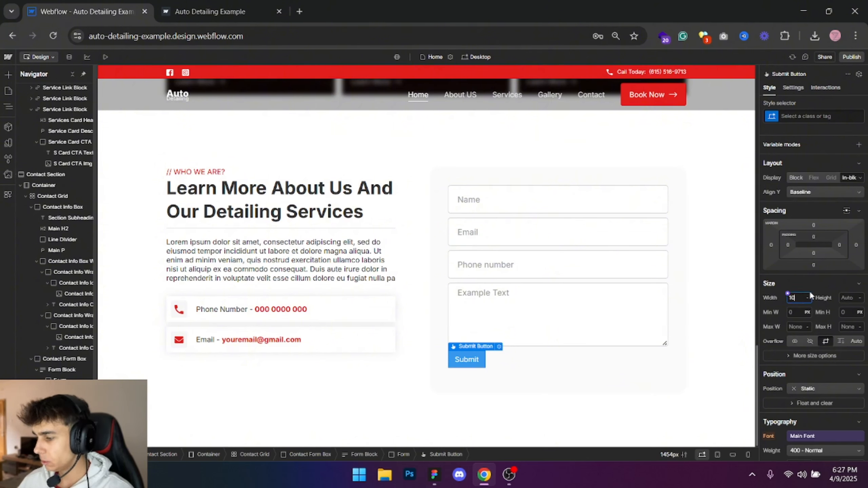
pyautogui.press('Return')
pyautogui.click(814, 237)
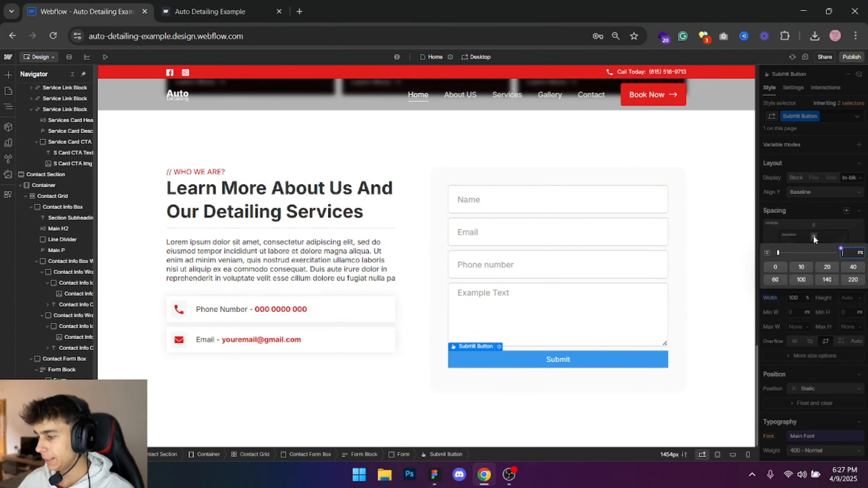
pyautogui.press('Return')
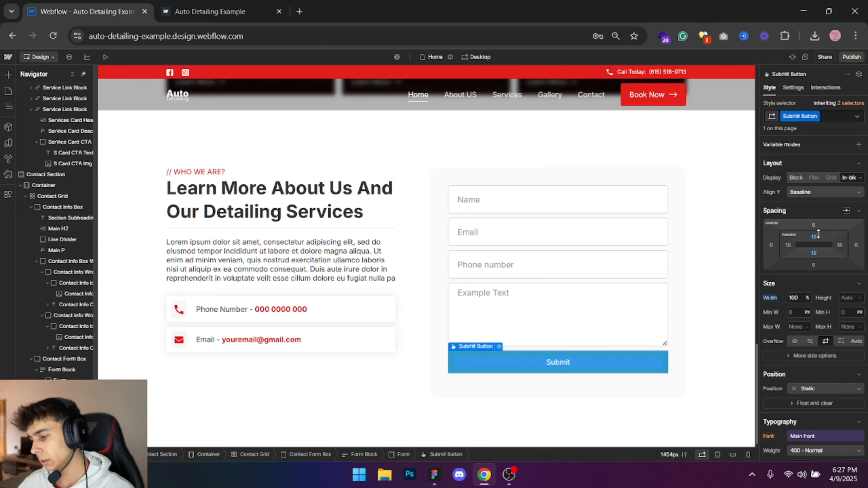
# - Set the Submit Button's background to the Main Color variable and its border radius to 5 px
pyautogui.scroll(-5, 830, 259)
pyautogui.click(790, 401)
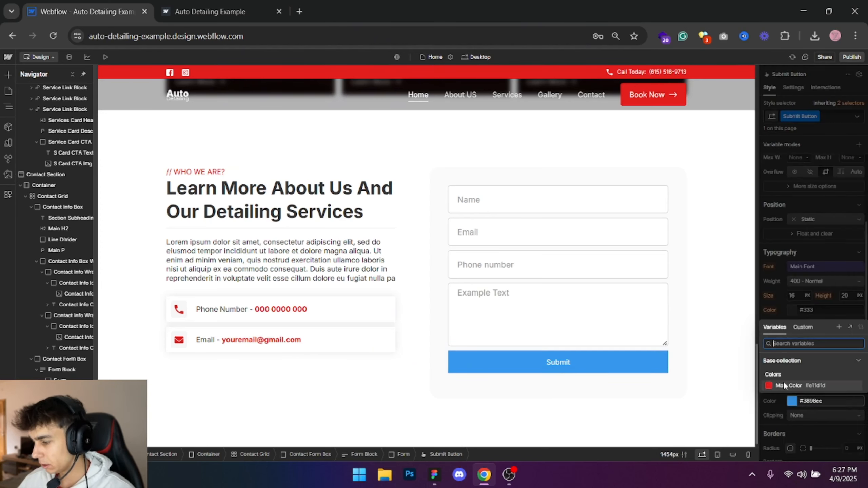
pyautogui.click(796, 381)
pyautogui.scroll(5, 813, 239)
pyautogui.scroll(-6, 834, 290)
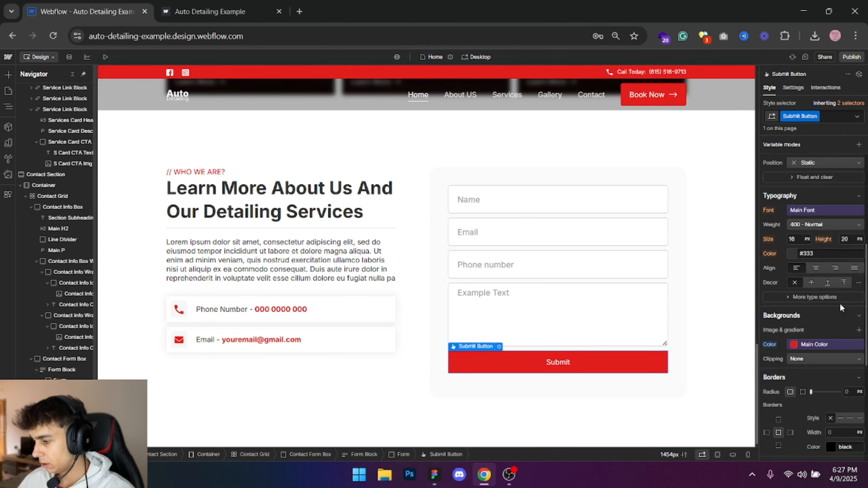
pyautogui.scroll(2, 854, 233)
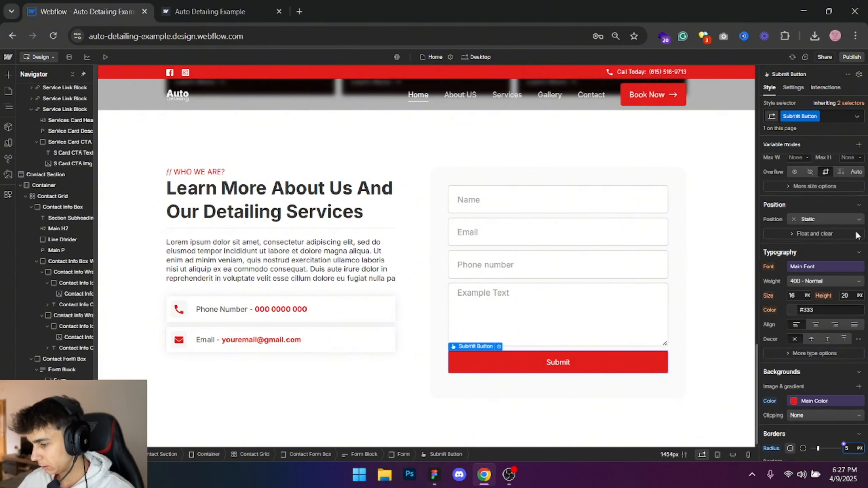
pyautogui.click(714, 227)
# - Publish the site to the staging domain and inspect the footer's copyright text in the Figma design
pyautogui.click(851, 57)
pyautogui.click(829, 199)
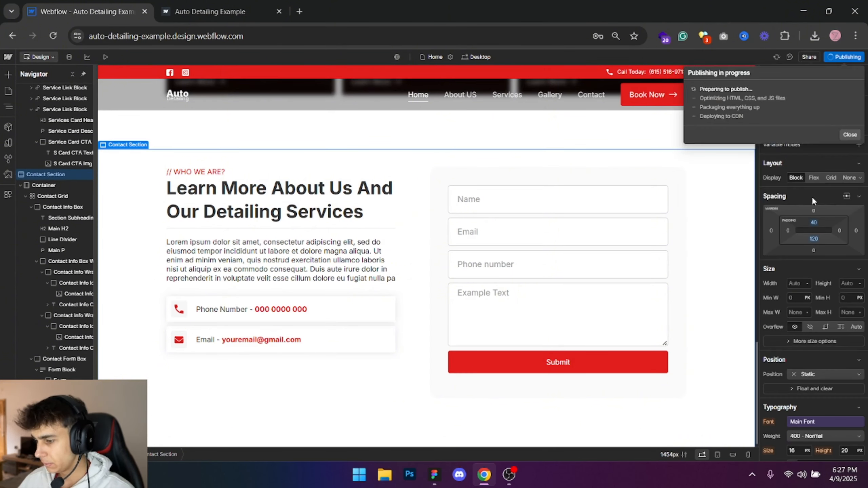
pyautogui.click(434, 475)
pyautogui.scroll(-10, 521, 249)
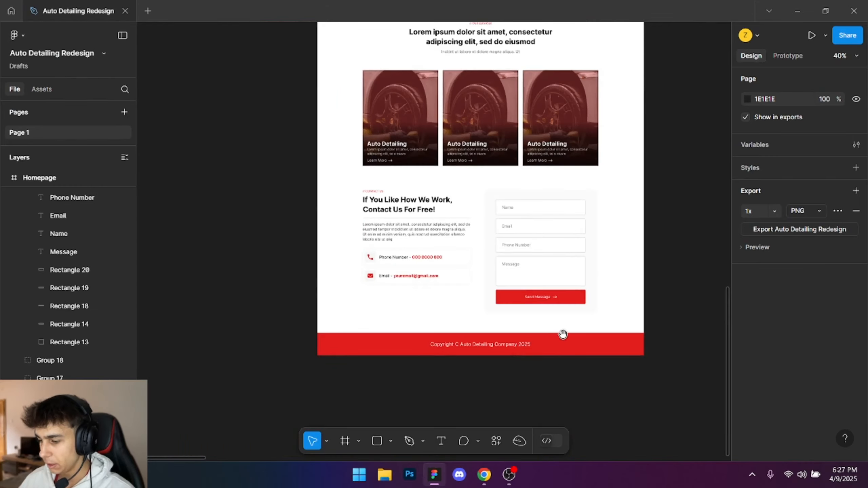
pyautogui.moveTo(522, 244); pyautogui.dragTo(520, 241)
pyautogui.doubleClick(548, 156)
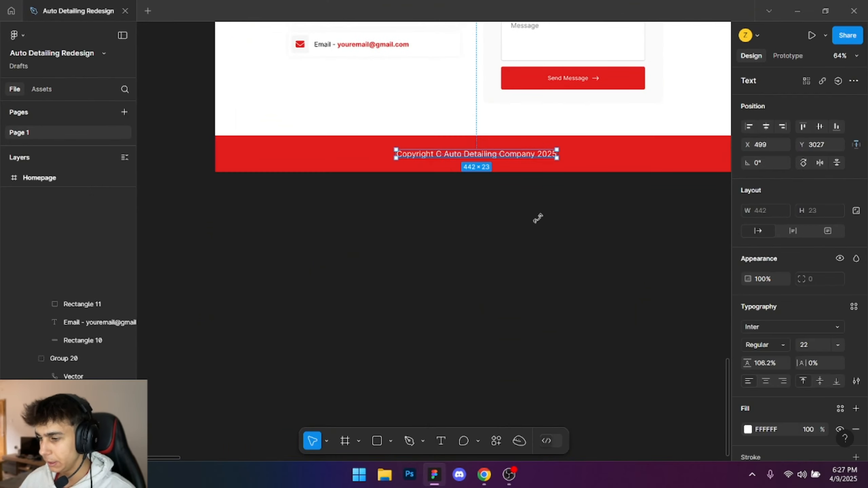
# - Return to the browser, reload the live staging page to check the contact form, and close the publish dialog in Webflow
pyautogui.hotkey('alt', 'Tab')
pyautogui.hotkey('alt', 'Tab')
pyautogui.hotkey('alt', 'Tab')
pyautogui.click(228, 5)
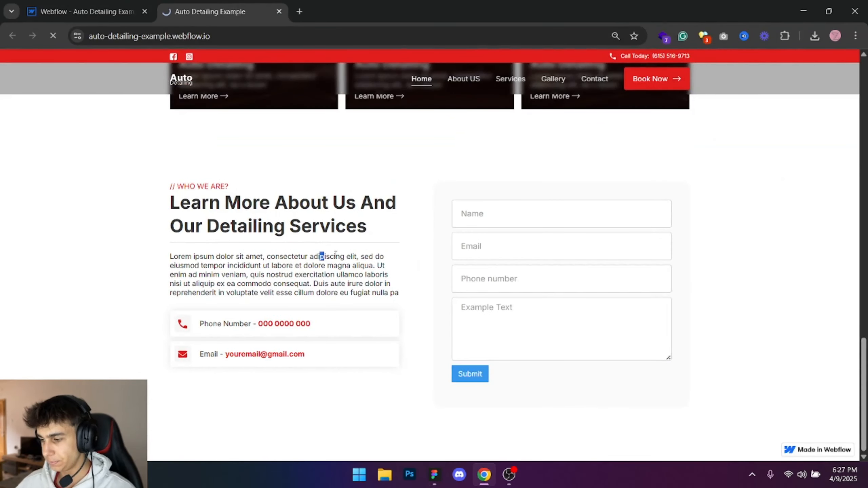
pyautogui.click(118, 4)
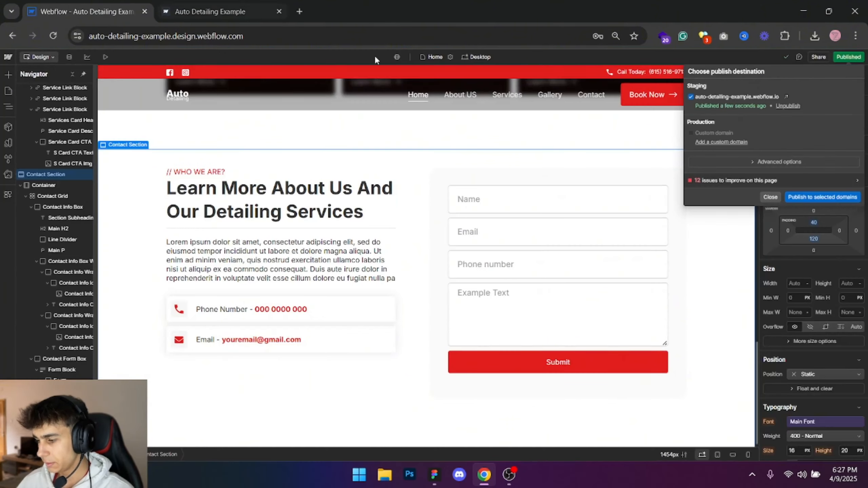
pyautogui.click(773, 199)
# - Set the Submit Button's top and bottom padding to 20 px
pyautogui.click(630, 359)
pyautogui.click(815, 237)
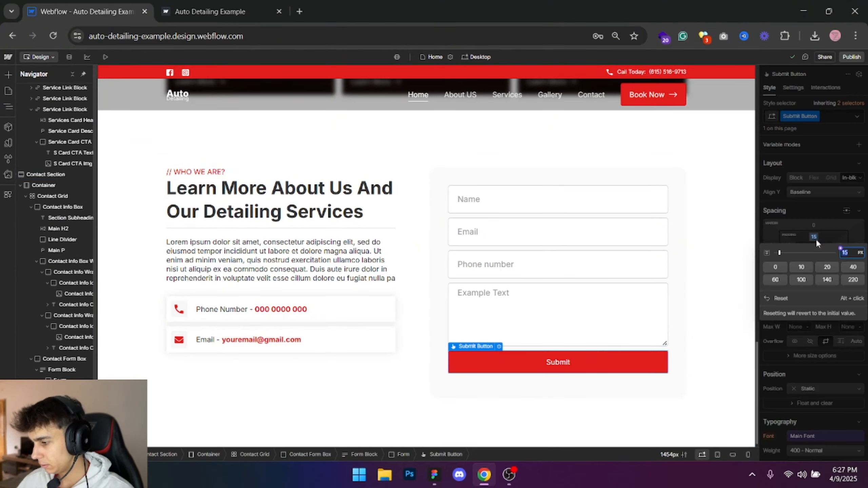
pyautogui.write('20')
pyautogui.press('Return')
# - Set the Submit Button's cursor to pointer
pyautogui.scroll(-10, 837, 284)
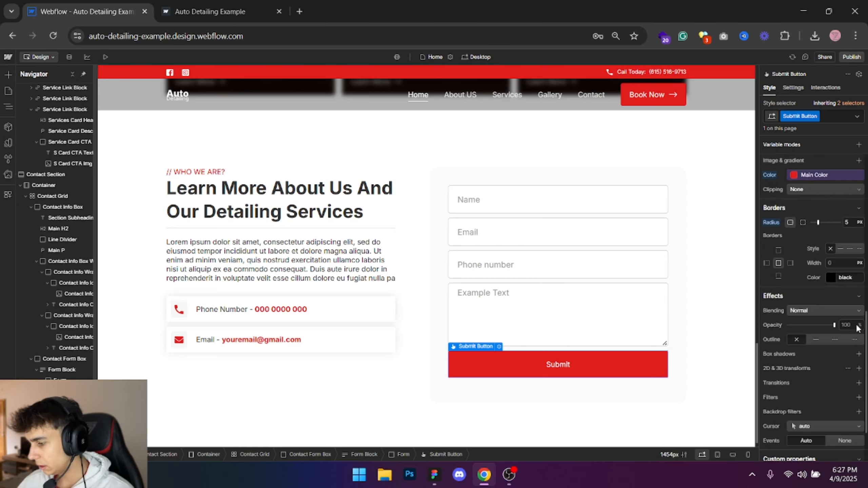
pyautogui.scroll(-2, 851, 403)
pyautogui.click(819, 368)
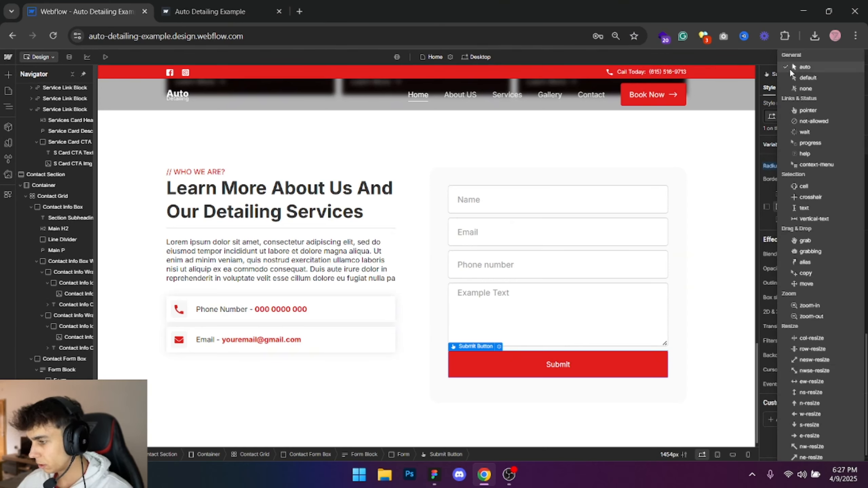
pyautogui.click(808, 110)
# - Publish the site to the staging domain and check the restyled Submit button on the live page
pyautogui.click(851, 56)
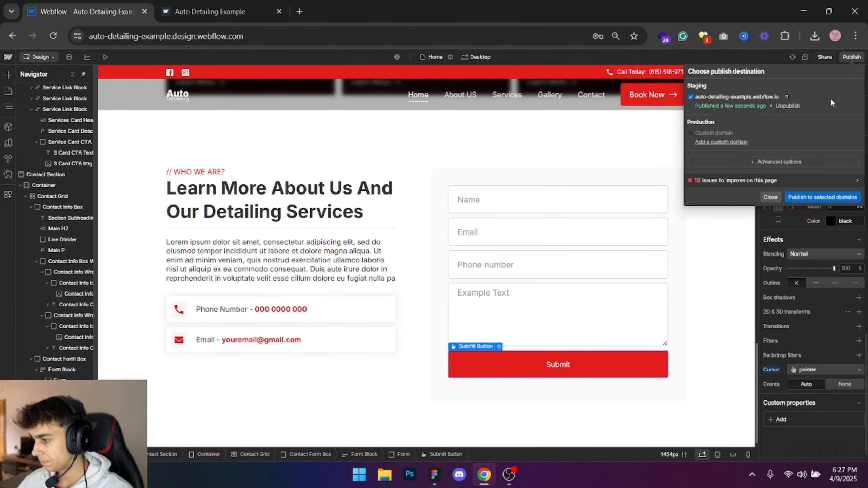
pyautogui.click(809, 198)
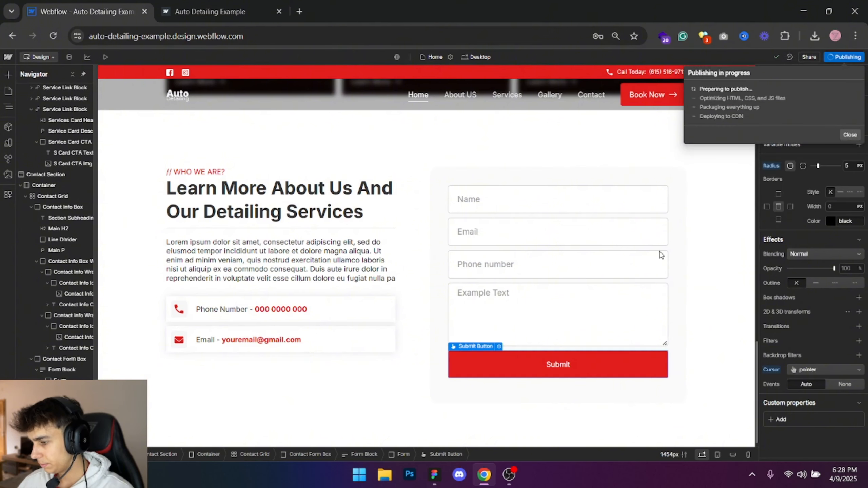
pyautogui.click(210, 11)
pyautogui.tripleClick(274, 279)
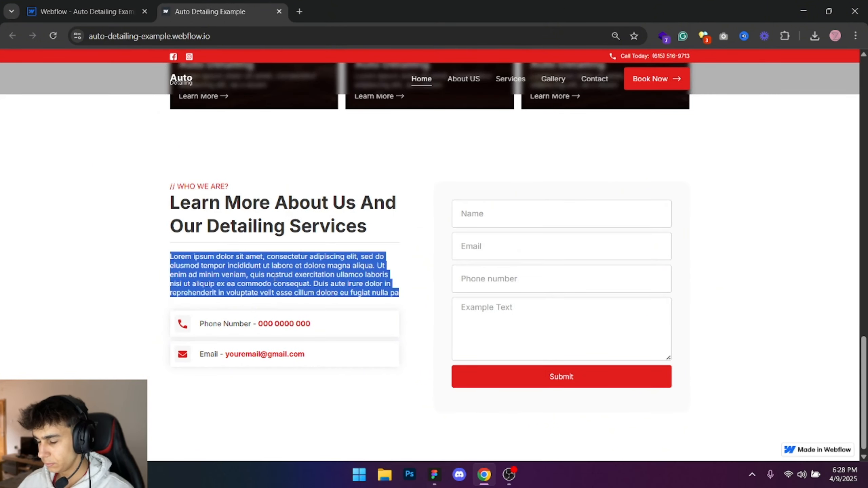
pyautogui.click(353, 357)
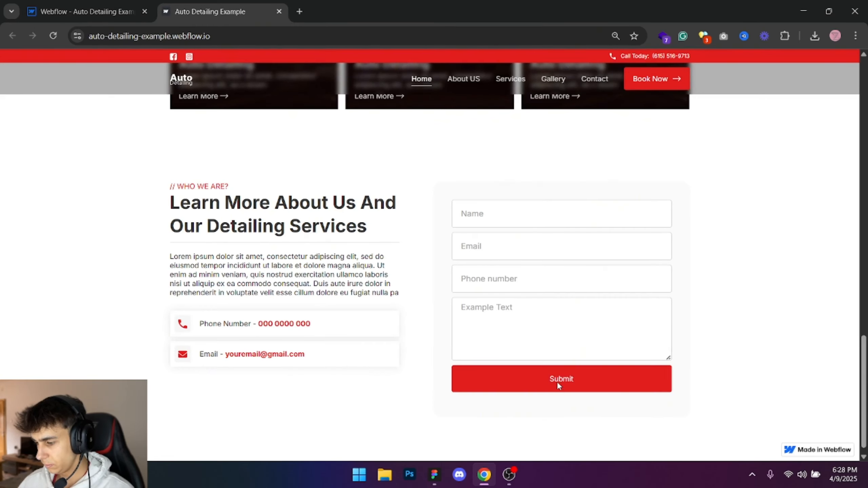
pyautogui.hotkey('ctrl', 'shift', 'Tab')
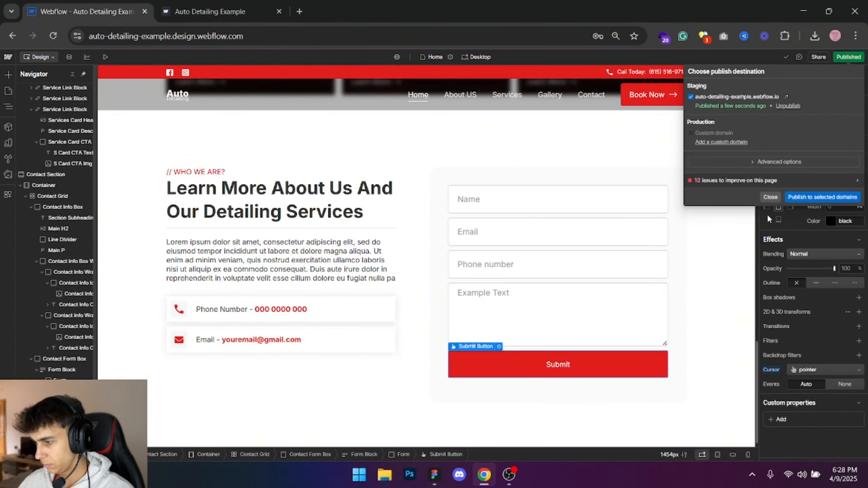
pyautogui.click(770, 198)
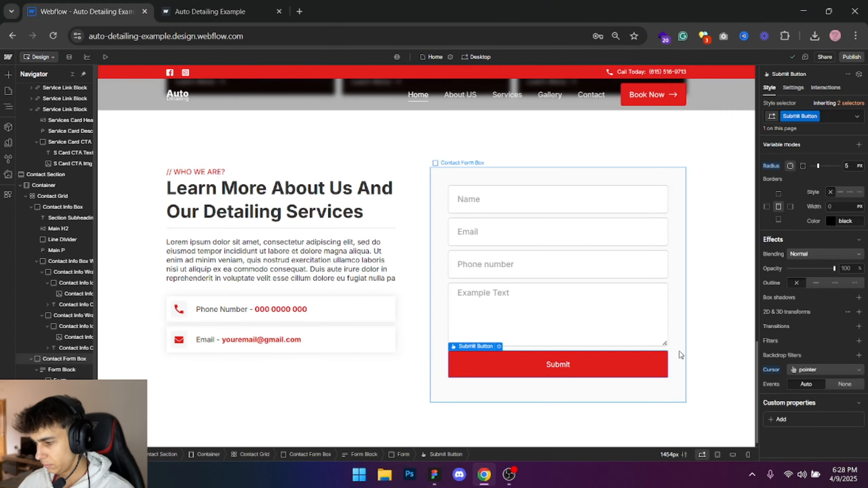
pyautogui.hotkey('ctrl', 'Tab')
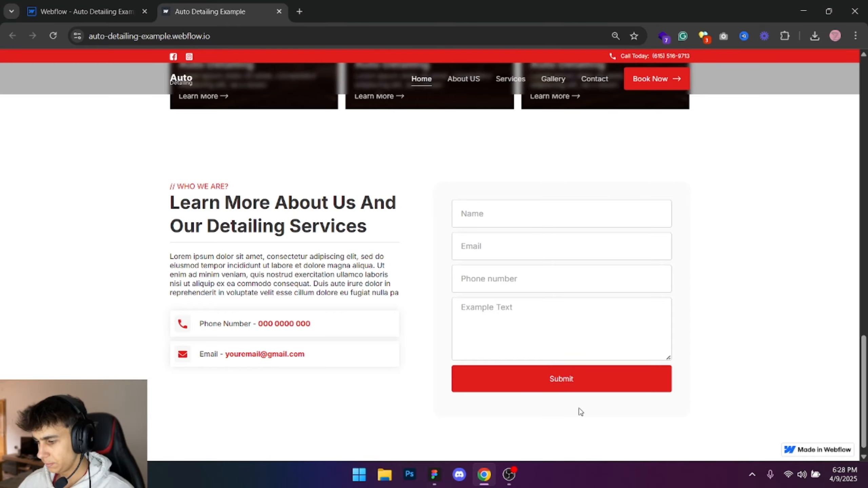
pyautogui.scroll(-1, 339, 337)
pyautogui.click(77, 10)
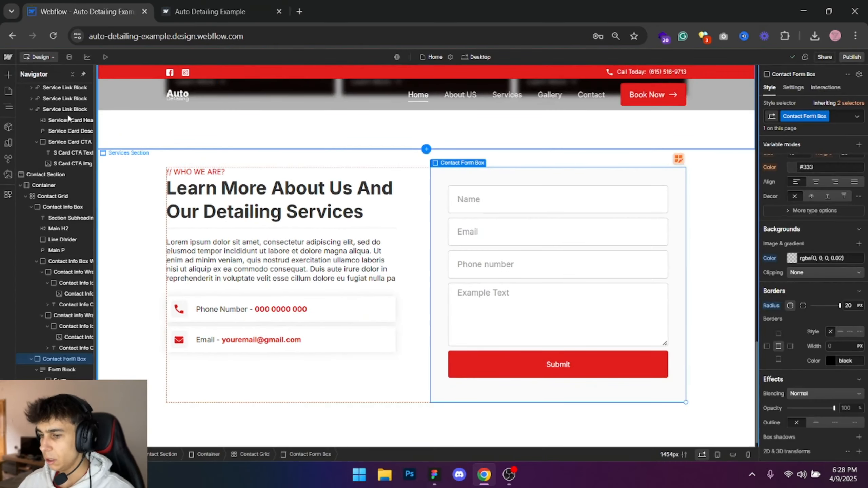
# - Collapse the element tree and add a new Section to the Body after the Contact Section
pyautogui.click(72, 74)
pyautogui.click(58, 90)
pyautogui.hotkey('ctrl', 'e')
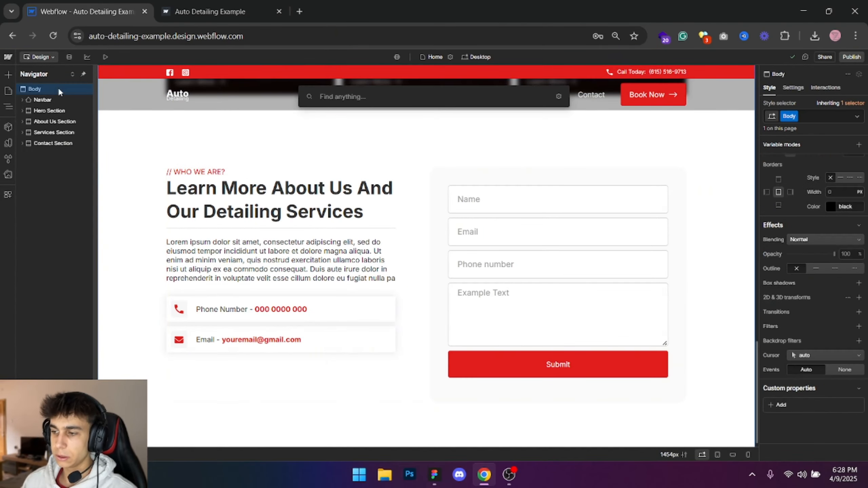
pyautogui.write('section')
pyautogui.press('Return')
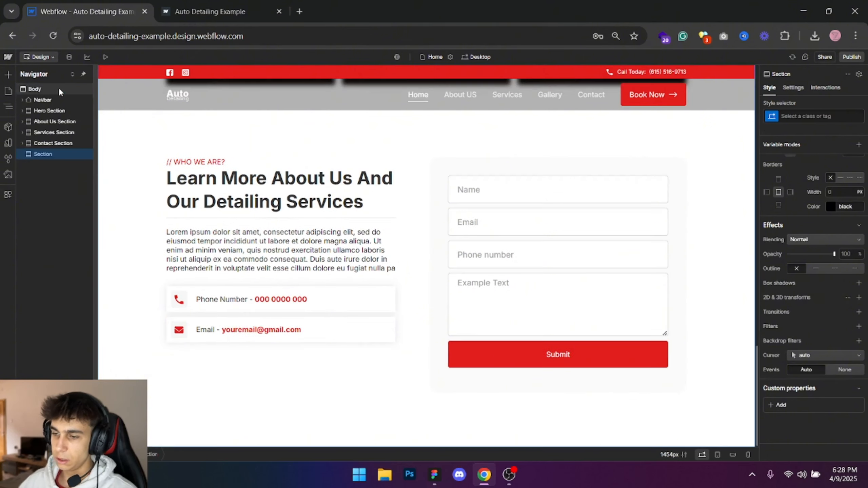
# - Give the new section the class Footer and check the footer's copyright text in the Figma design
pyautogui.click(799, 116)
pyautogui.write('Fo')
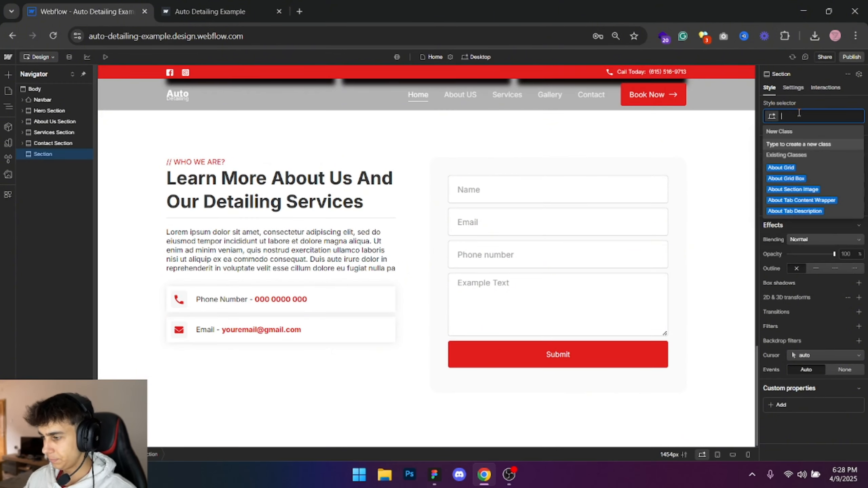
pyautogui.hotkey('alt', 'Tab')
pyautogui.click(602, 219)
pyautogui.scroll(1, 564, 205)
pyautogui.doubleClick(516, 194)
pyautogui.hotkey('ctrl', 'c')
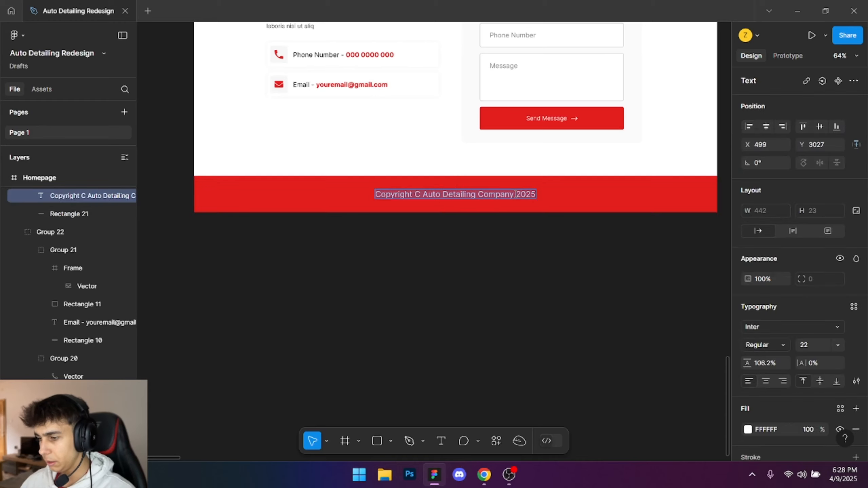
pyautogui.hotkey('alt', 'Tab')
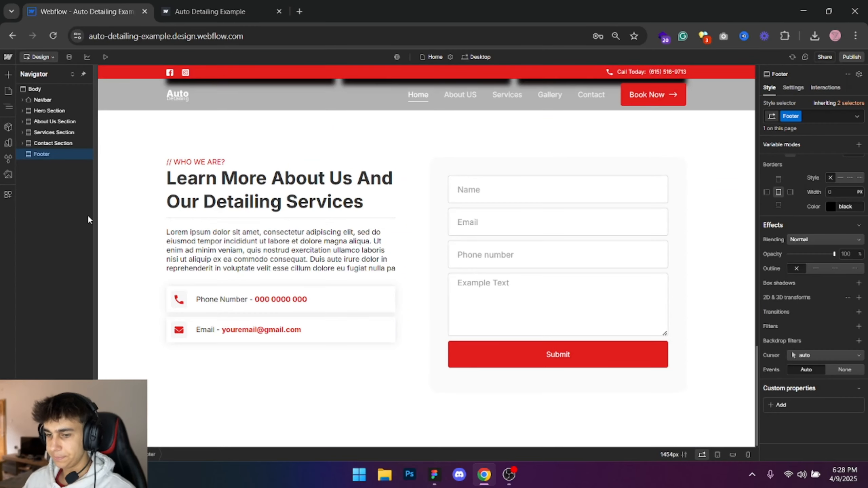
# - Add a Container element inside the Footer section and give it the existing Container class
pyautogui.hotkey('ctrl', 'e')
pyautogui.write('conta')
pyautogui.press('Return')
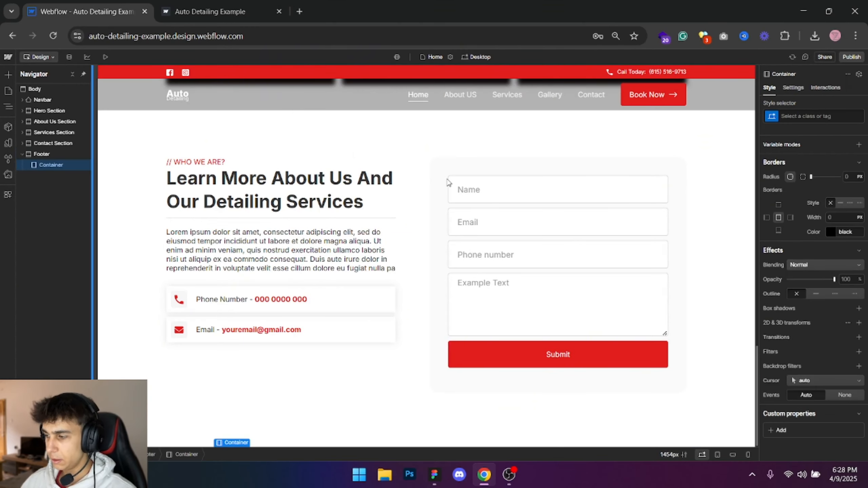
pyautogui.click(822, 116)
pyautogui.write('Contanioer')
pyautogui.hotkey('ctrl', 'a')
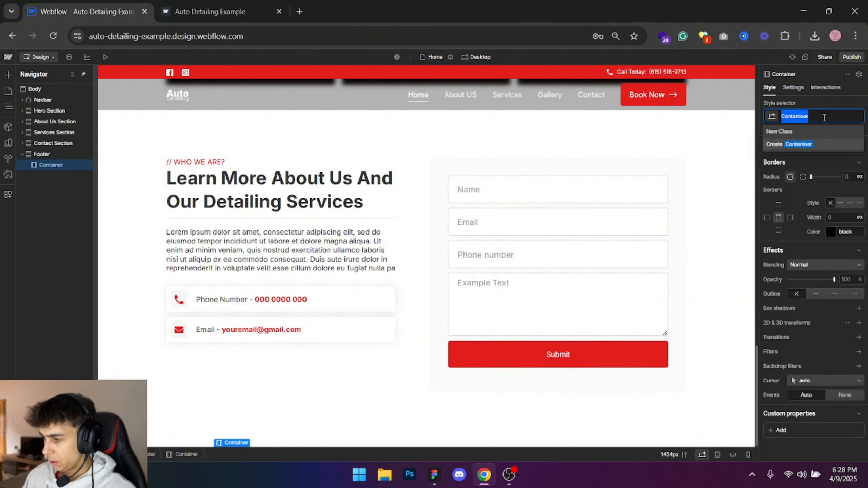
pyautogui.write('Container')
pyautogui.press('Return')
# - Add a Text Block inside the footer's Container and replace its text with "Copyright C Auto Detailing Company 2025"
pyautogui.hotkey('ctrl', 'e')
pyautogui.write('text block')
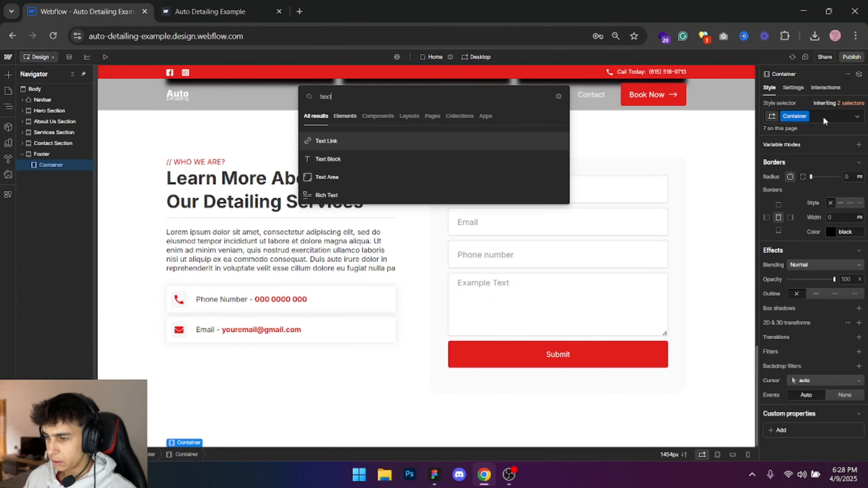
pyautogui.press('Return')
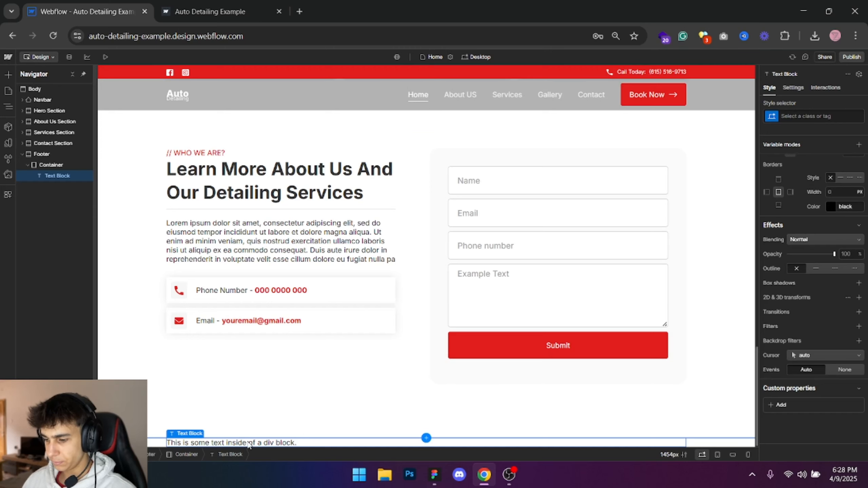
pyautogui.doubleClick(252, 443)
pyautogui.hotkey('ctrl', 'a')
pyautogui.hotkey('ctrl', 'v')
pyautogui.press('Escape')
# - Center-align the footer's copyright text and set its color to white
pyautogui.scroll(5, 812, 268)
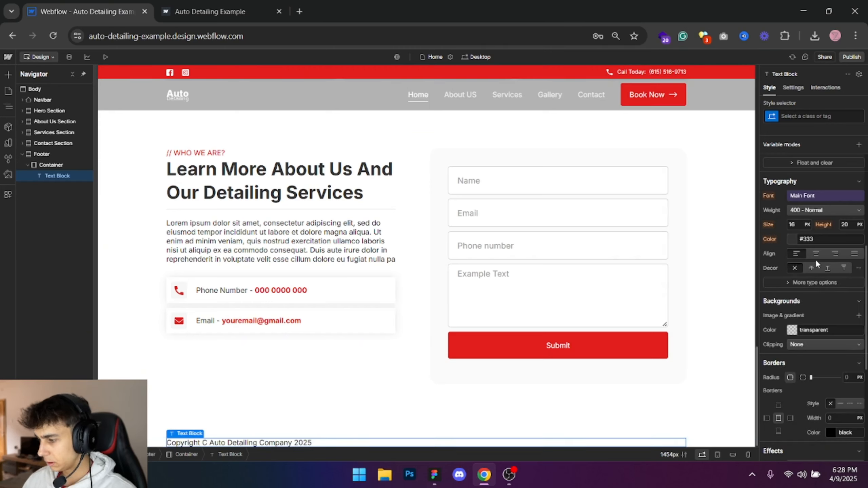
pyautogui.click(815, 255)
pyautogui.click(821, 241)
pyautogui.write('white')
pyautogui.press('Return')
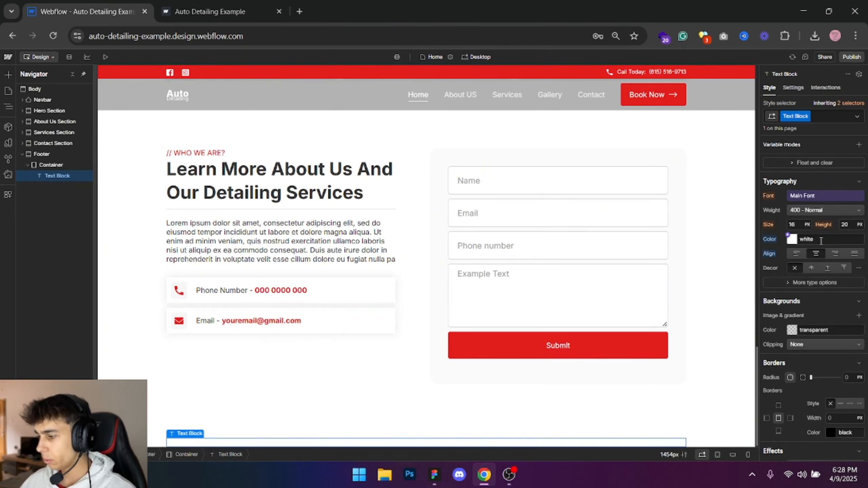
# - Set the Footer section's background color to the Main Color variable
pyautogui.click(57, 152)
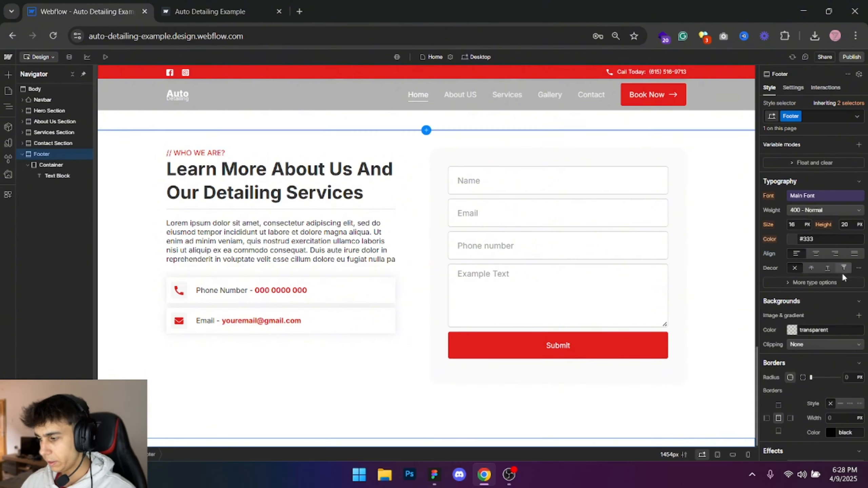
pyautogui.click(792, 330)
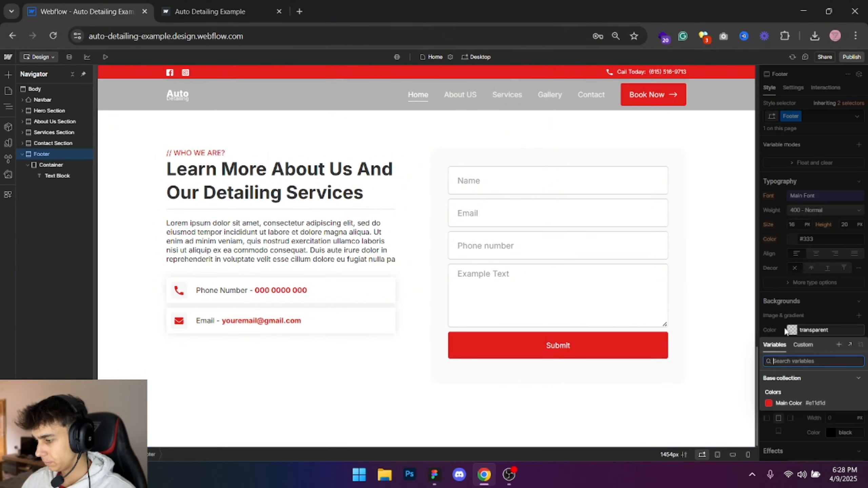
pyautogui.click(782, 404)
# - Set the Footer section's top and bottom padding to 40 px
pyautogui.scroll(3, 819, 262)
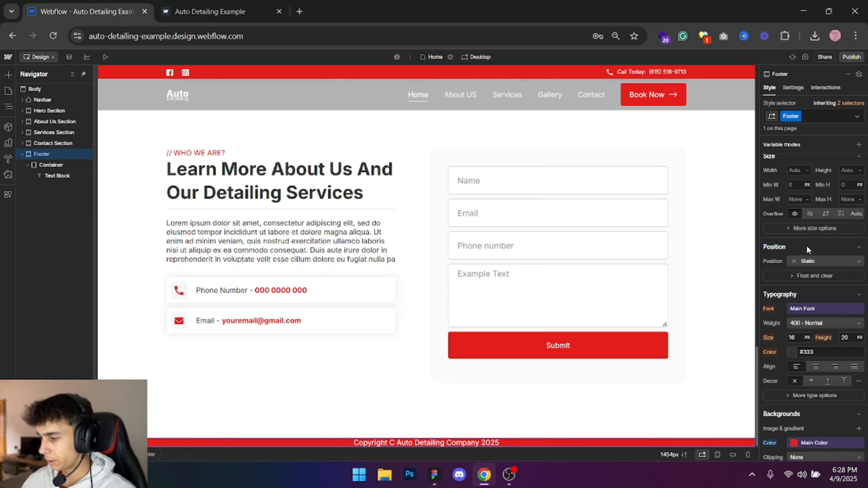
pyautogui.scroll(3, 808, 239)
pyautogui.click(812, 221)
pyautogui.click(775, 266)
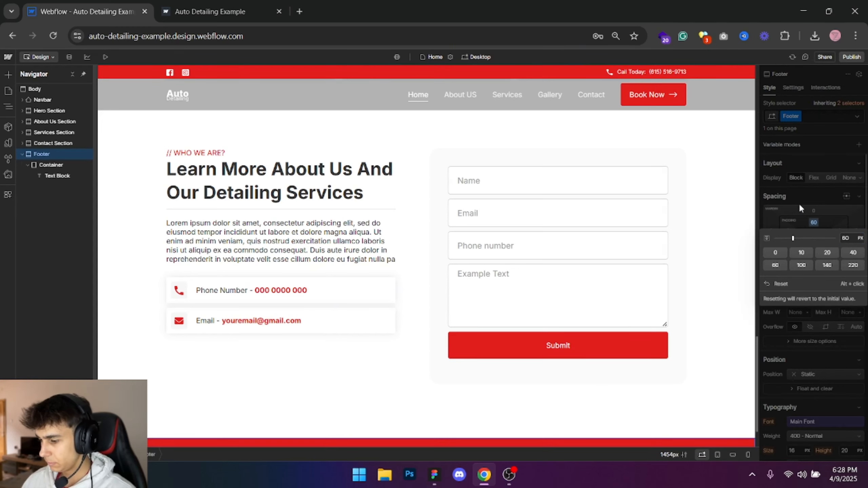
pyautogui.click(854, 252)
pyautogui.scroll(-1, 368, 434)
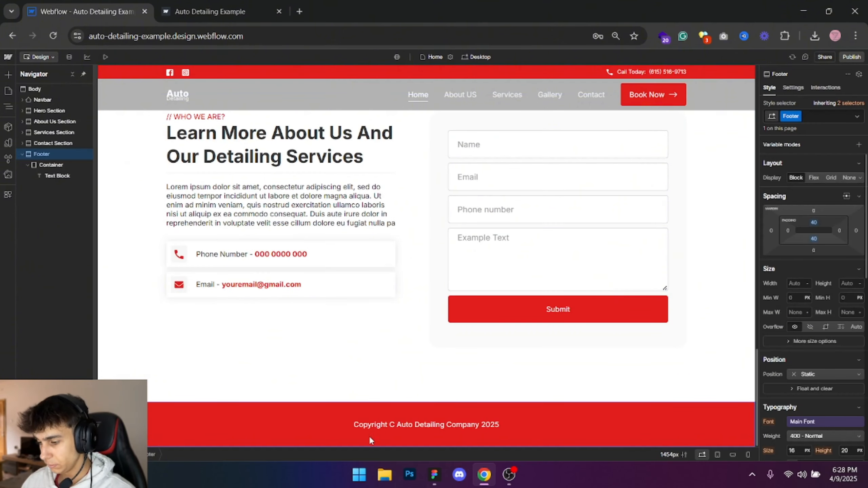
# - Increase the font size of the footer's copyright text
pyautogui.click(450, 425)
pyautogui.scroll(-5, 782, 397)
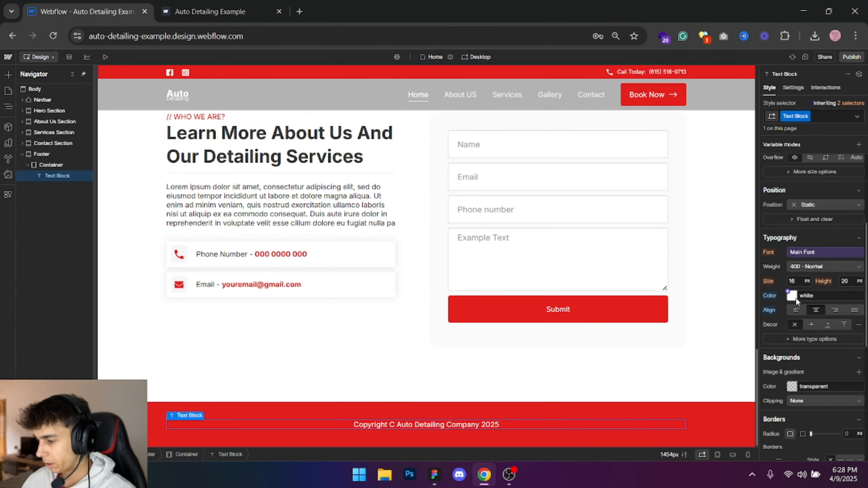
pyautogui.press('Return')
pyautogui.click(723, 291)
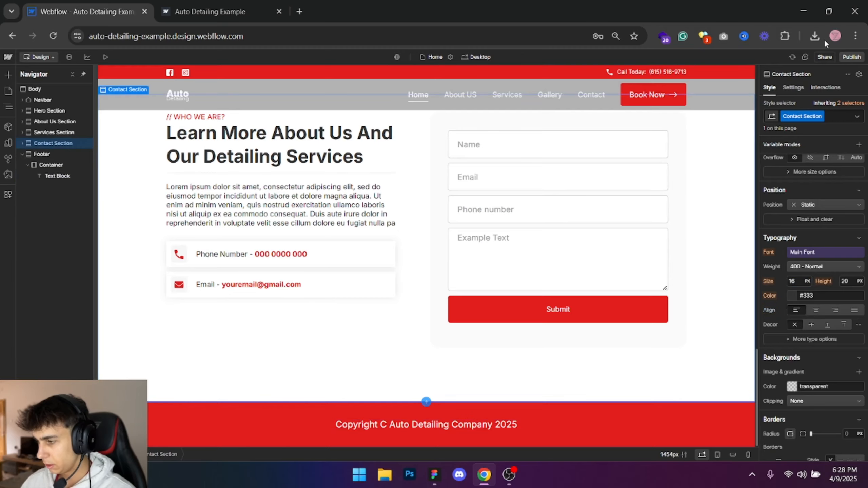
# - Publish the site to the staging domain and review the live page from the hero section down to the new footer
pyautogui.click(851, 57)
pyautogui.click(817, 198)
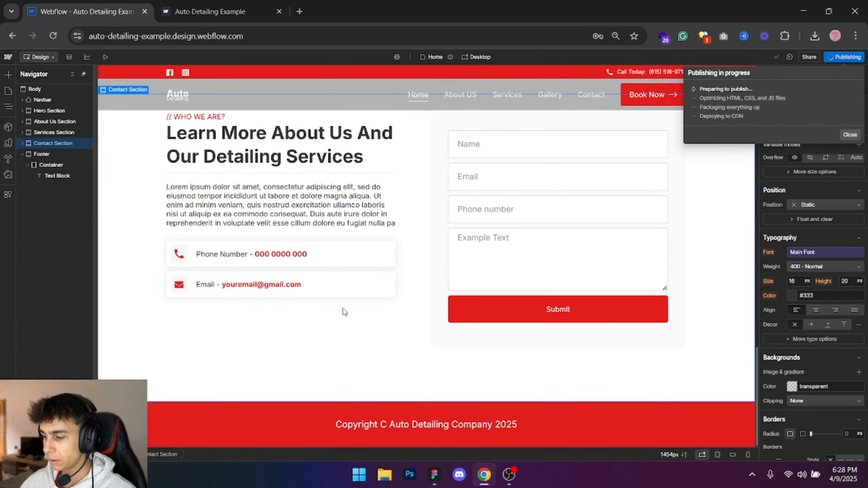
pyautogui.click(219, 5)
pyautogui.scroll(15, 233, 292)
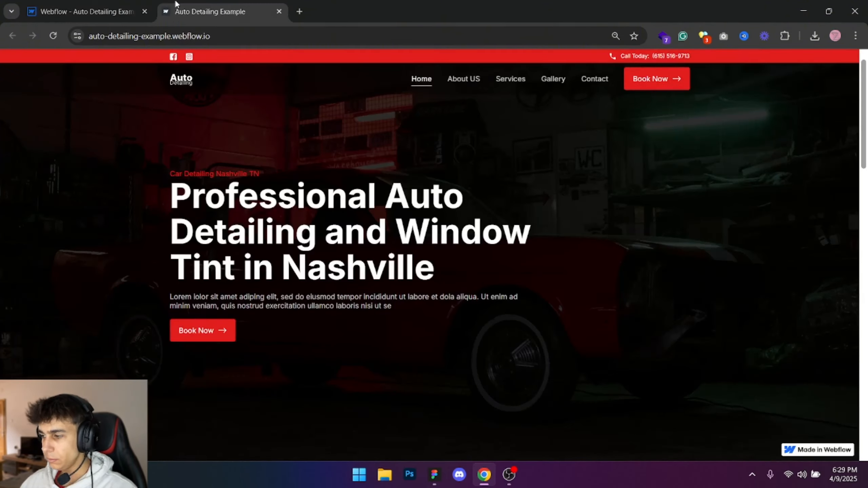
pyautogui.scroll(-3, 329, 338)
pyautogui.scroll(-5, 325, 331)
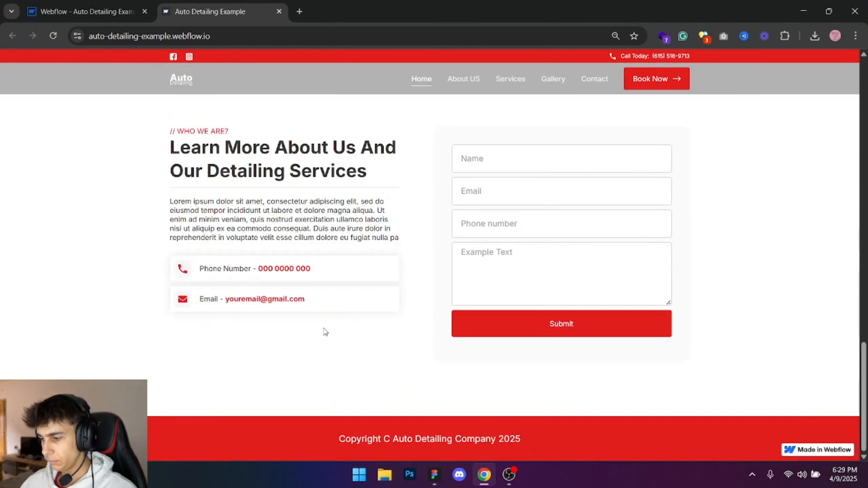
pyautogui.scroll(10, 406, 334)
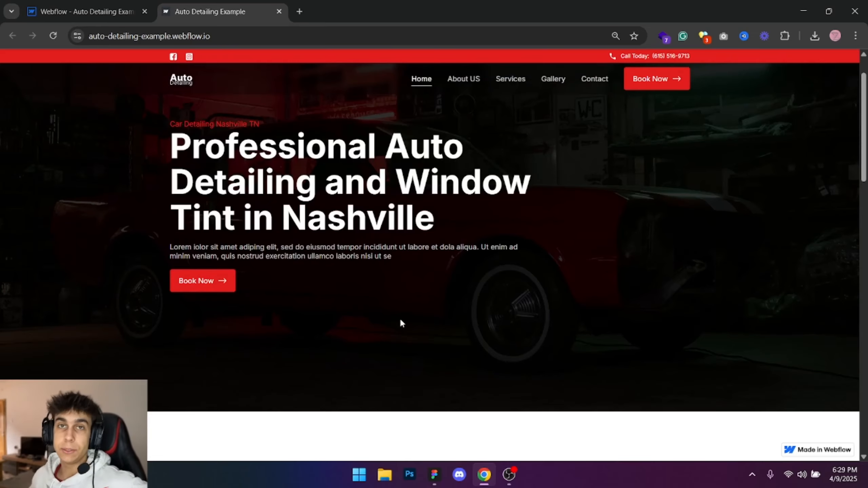
pyautogui.scroll(2, 407, 304)
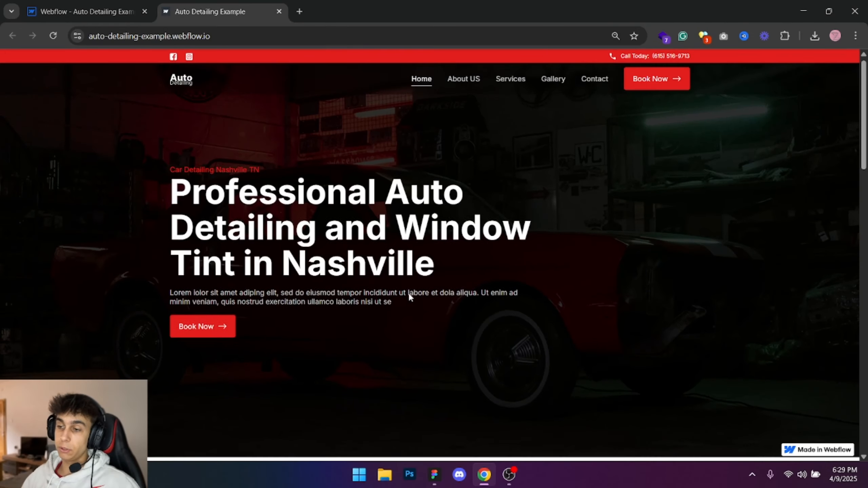